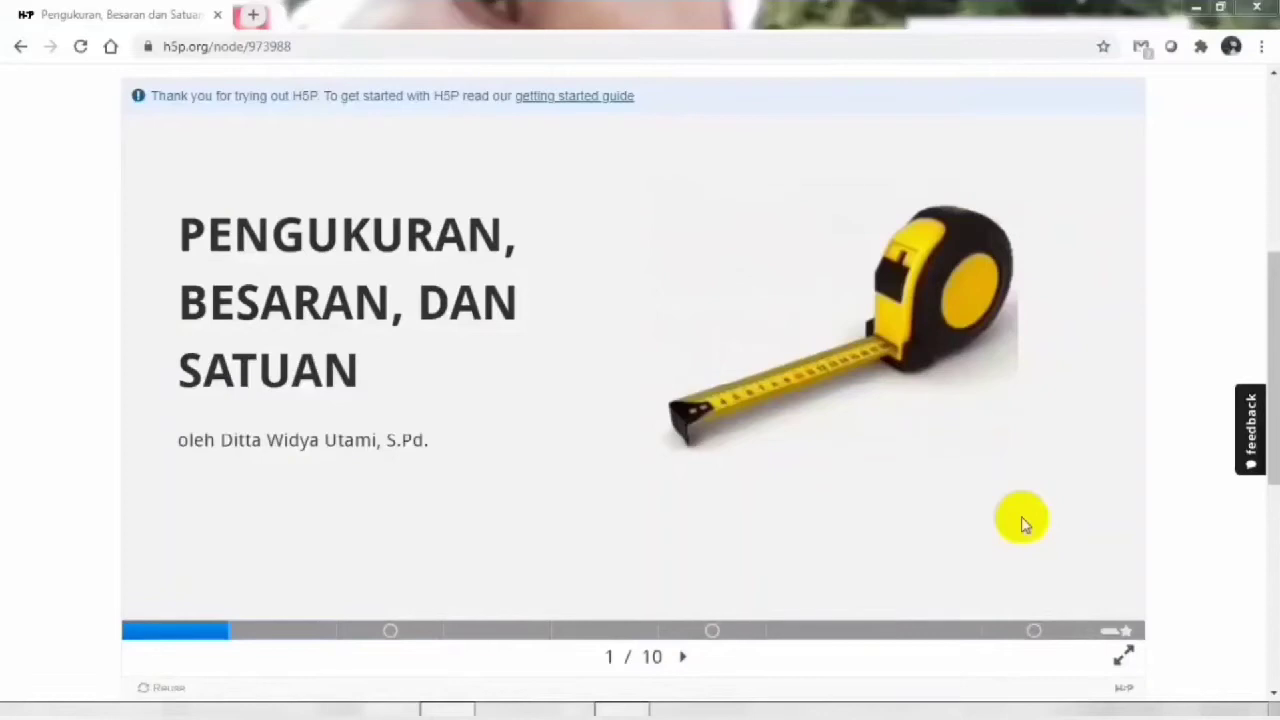
Step: Go through the sample presentation to slide 3, answer its ruler question with 4 cm, check the answer and show the solution
click(284, 644)
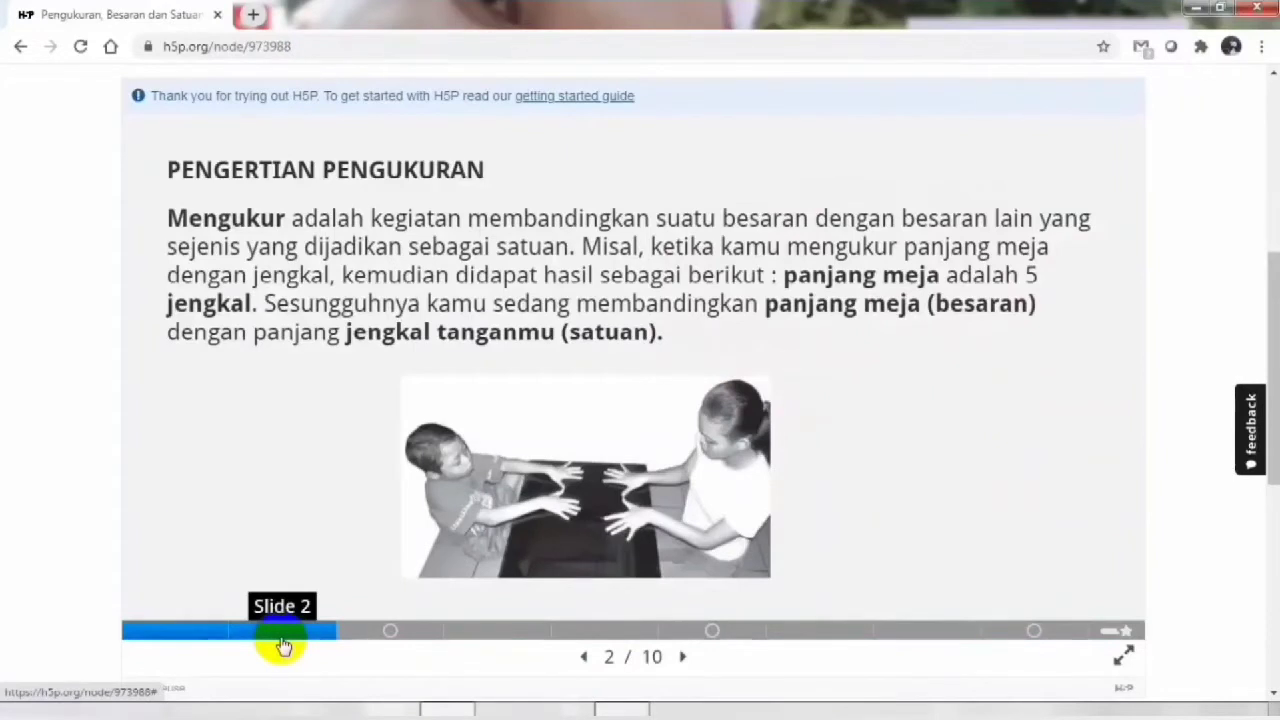
click(389, 641)
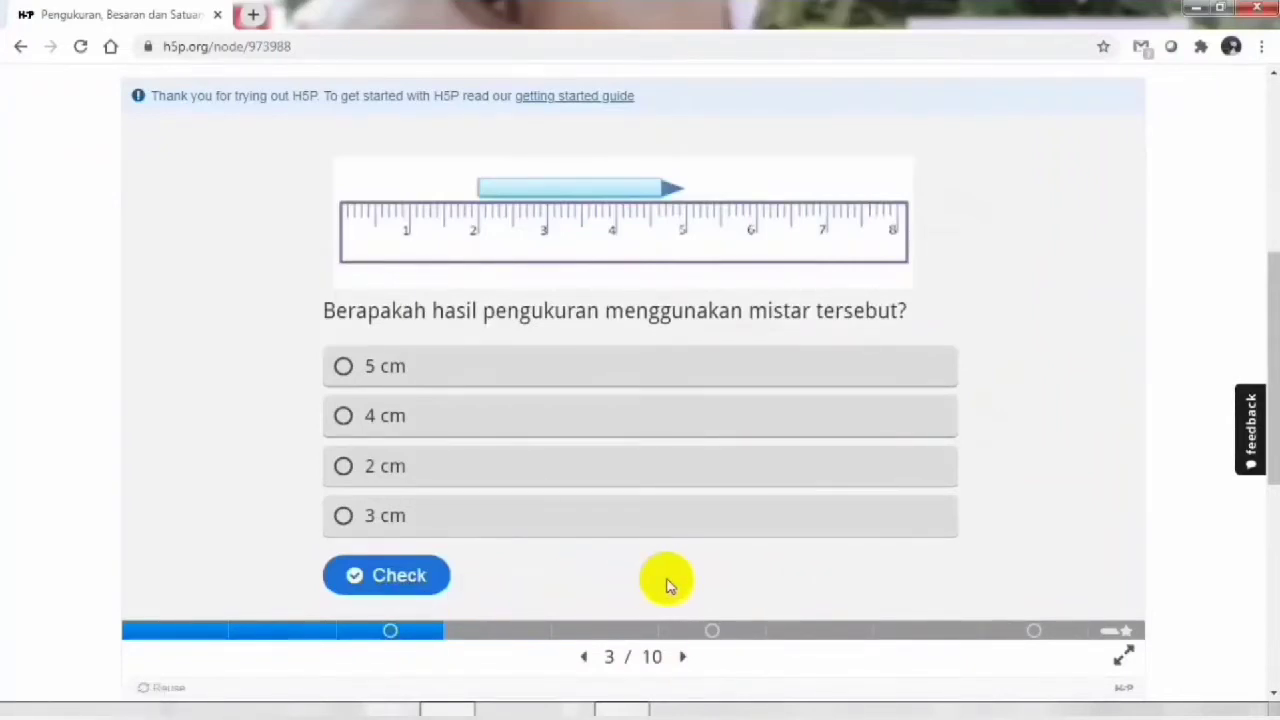
click(511, 418)
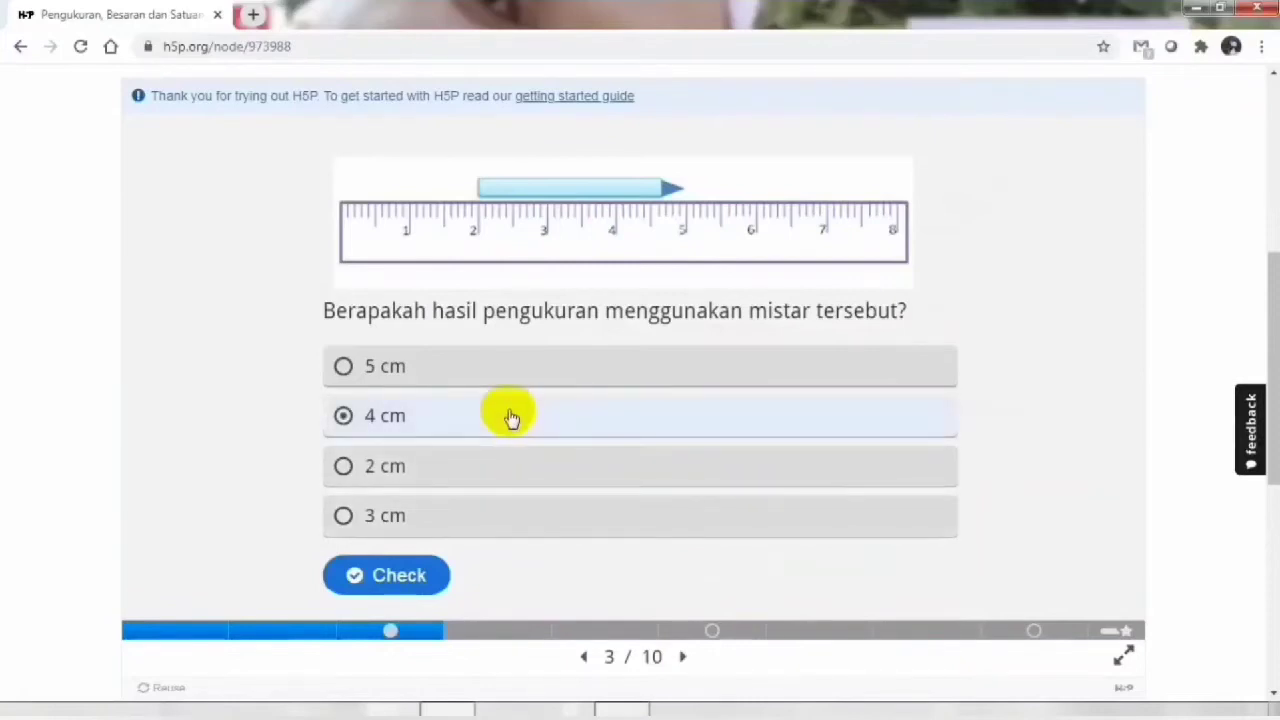
click(368, 572)
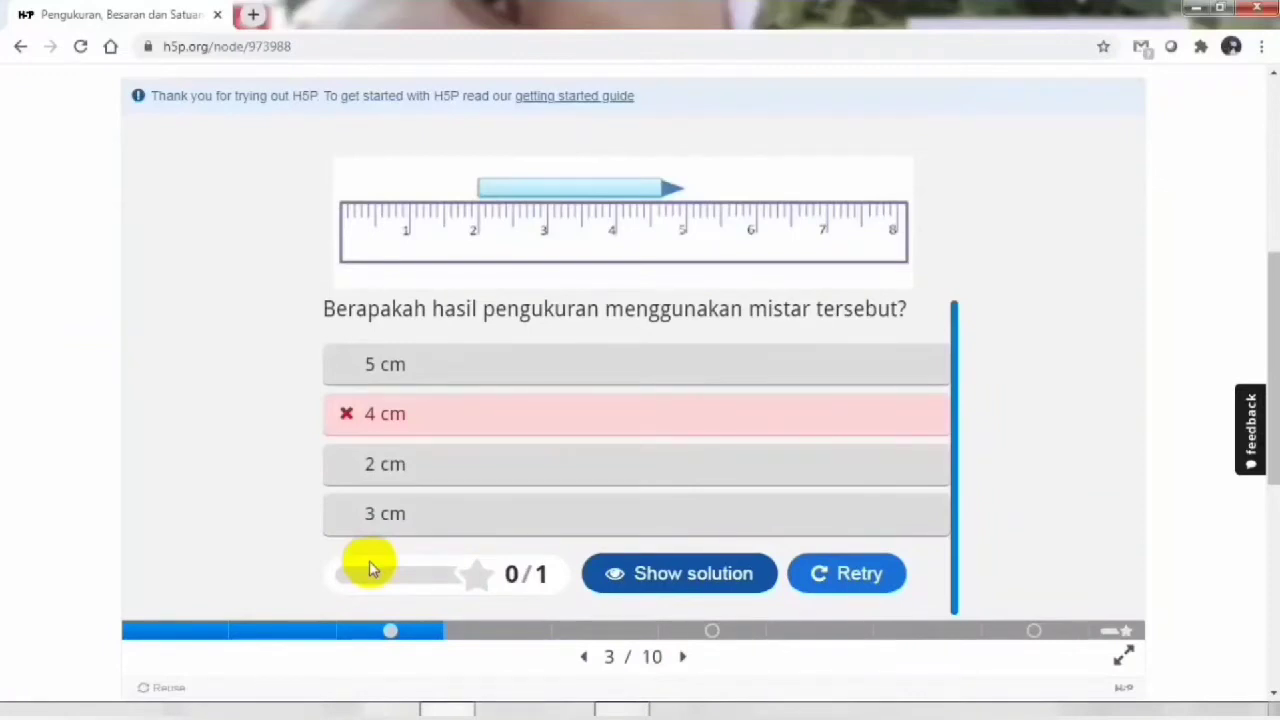
click(615, 574)
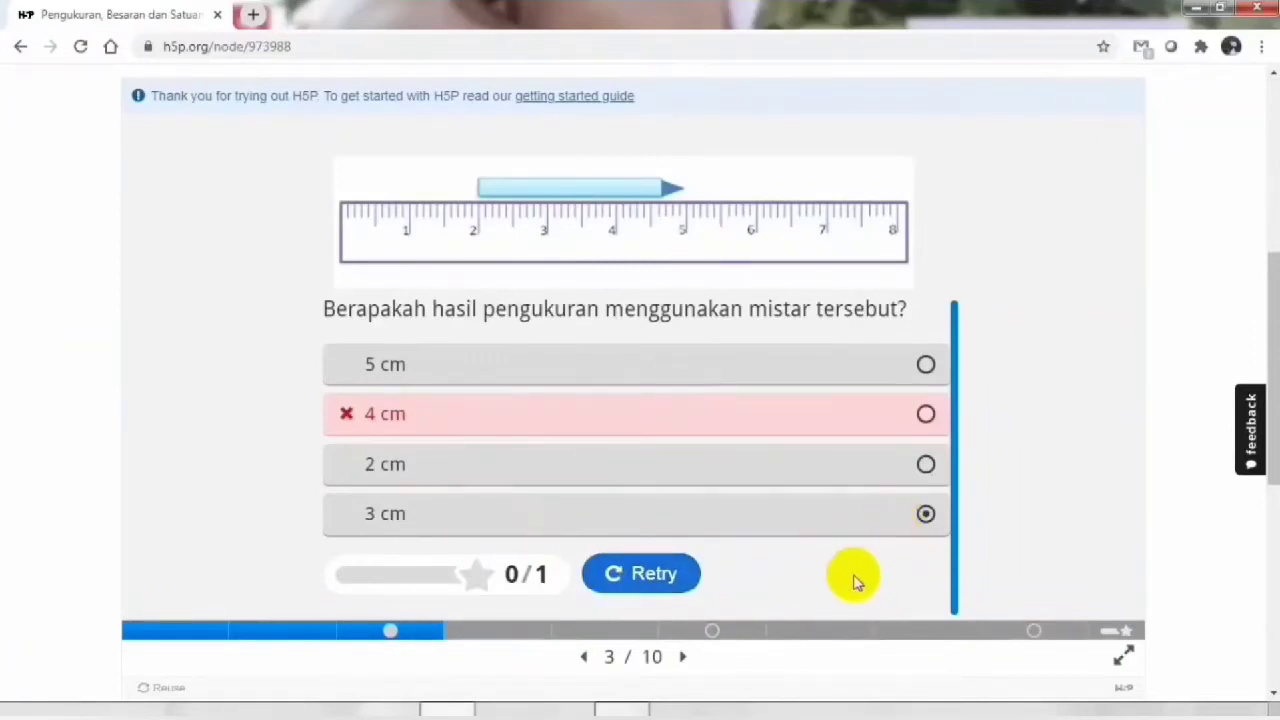
click(509, 639)
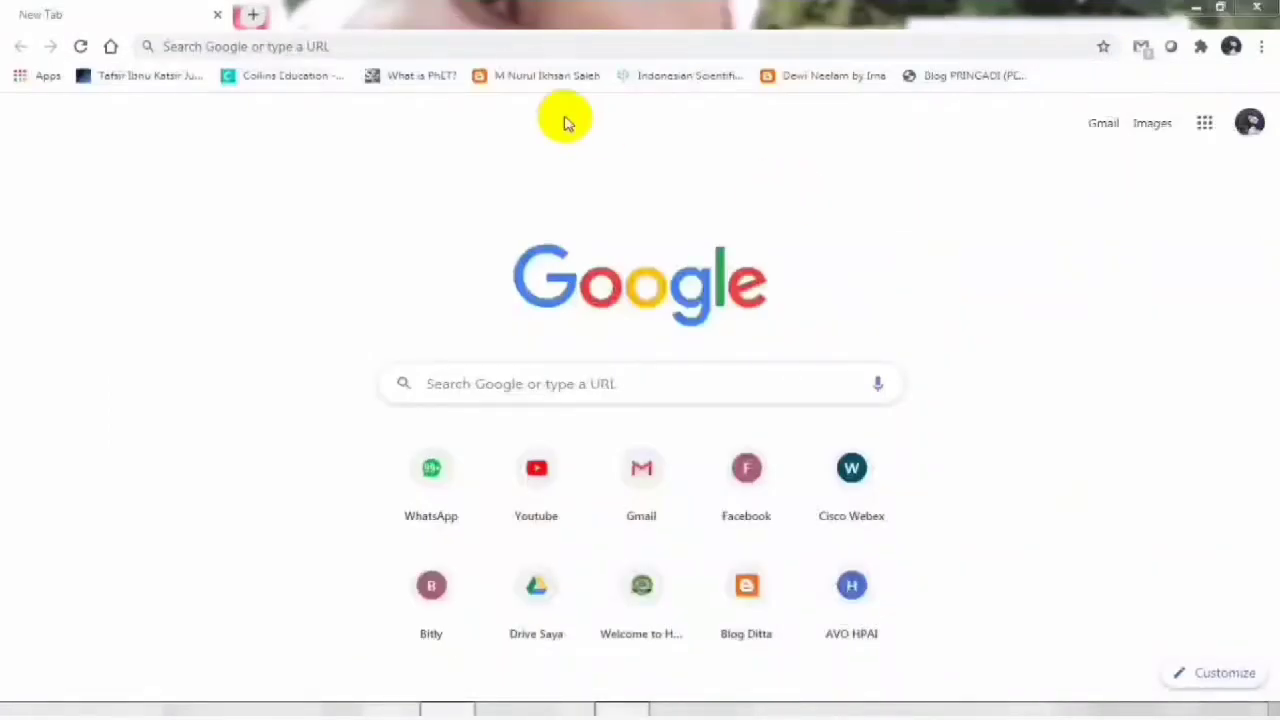
Step: Open h5p.org and go to the registration form for a free account
click(352, 45)
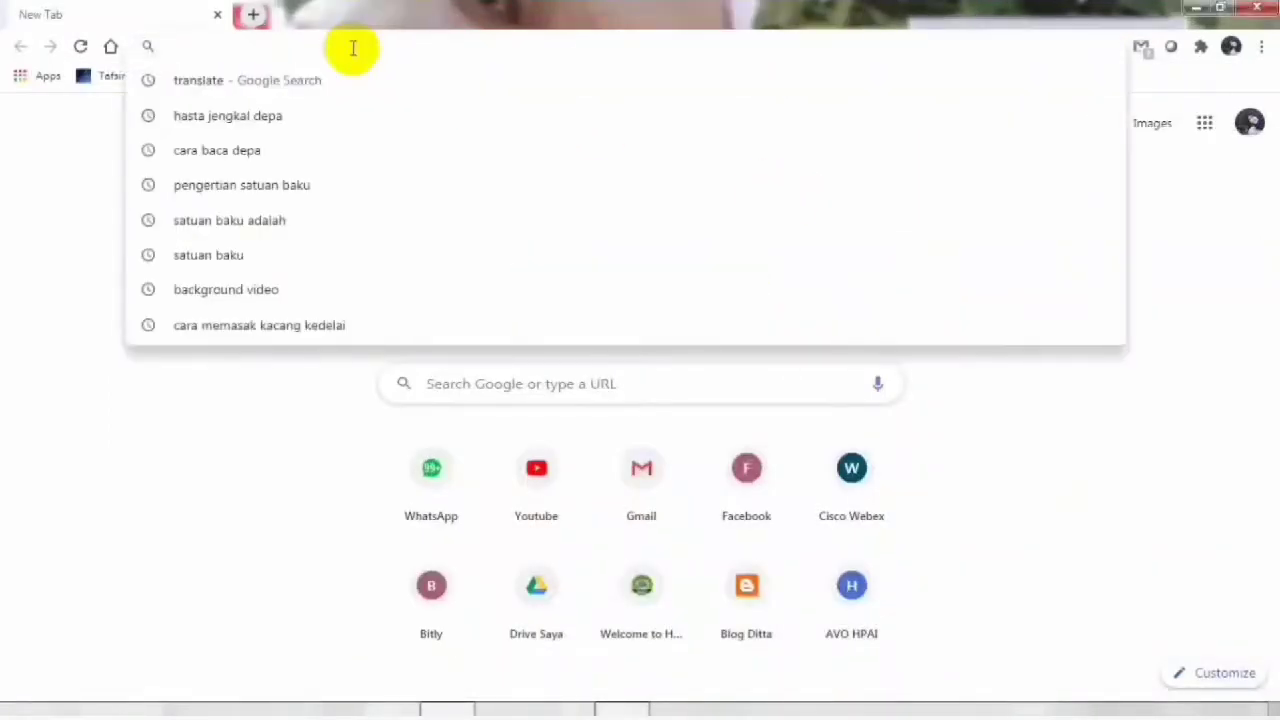
text(h5p.org)
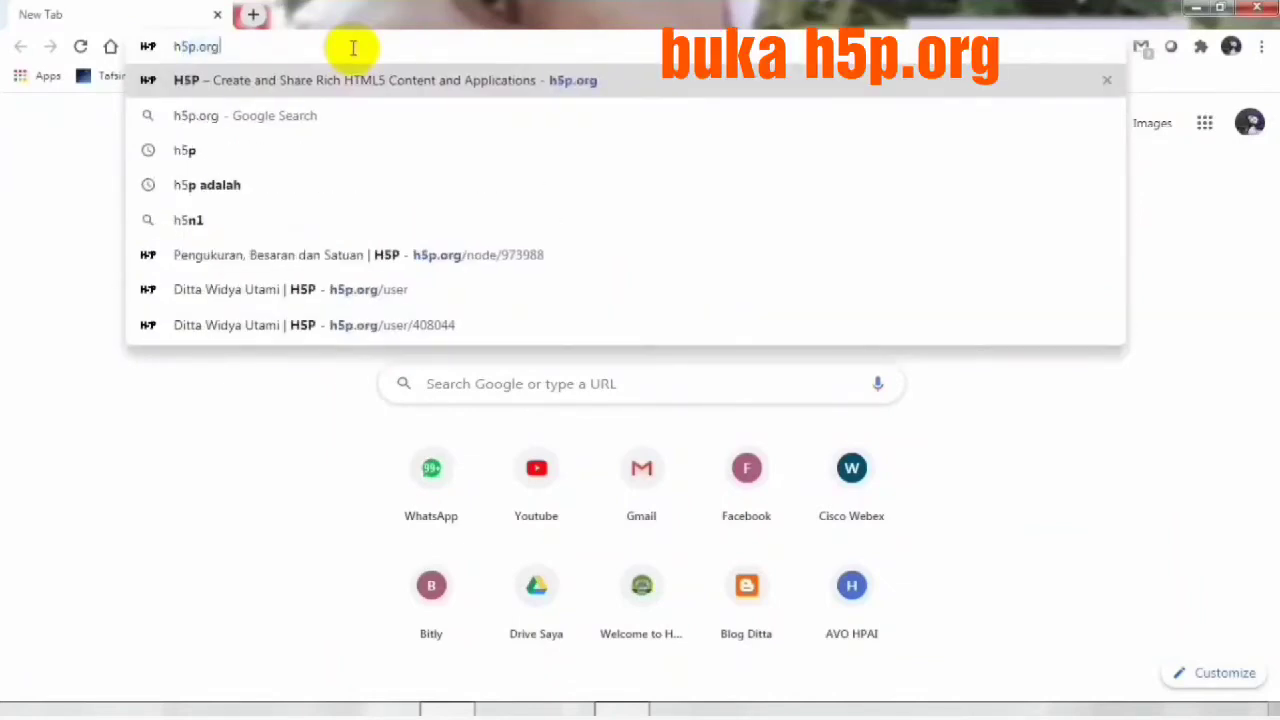
key(Return)
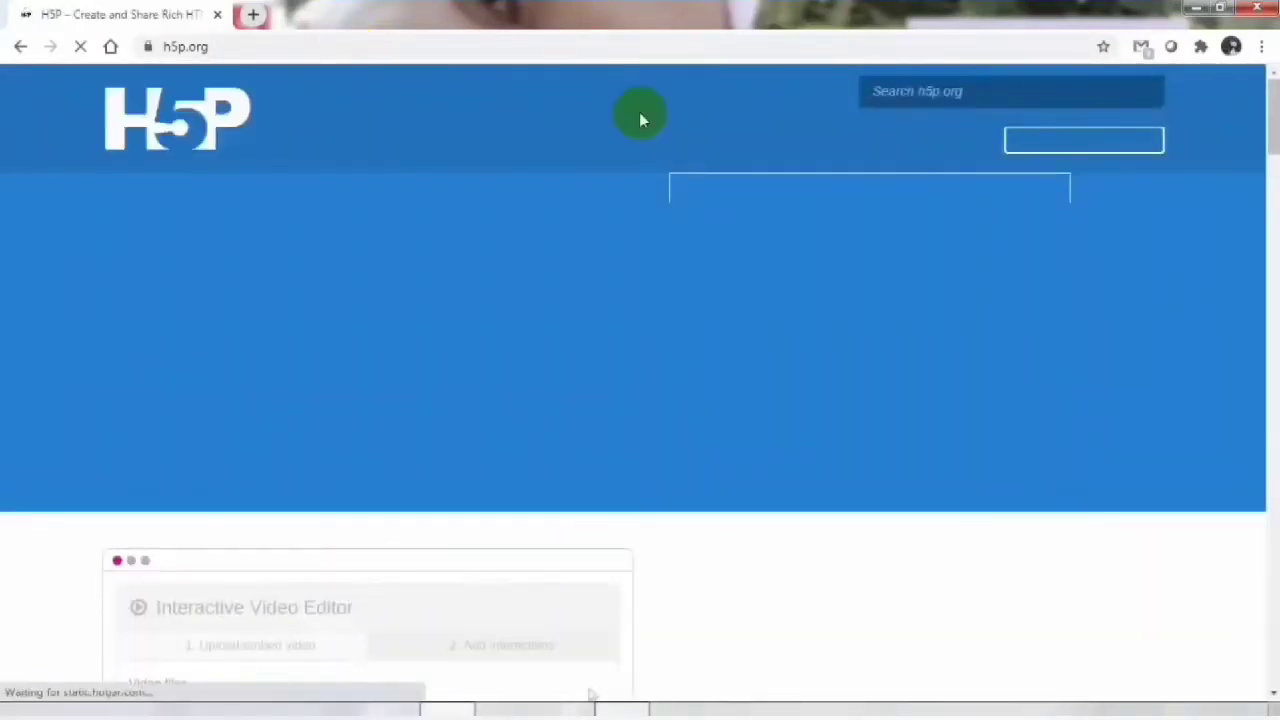
click(1078, 141)
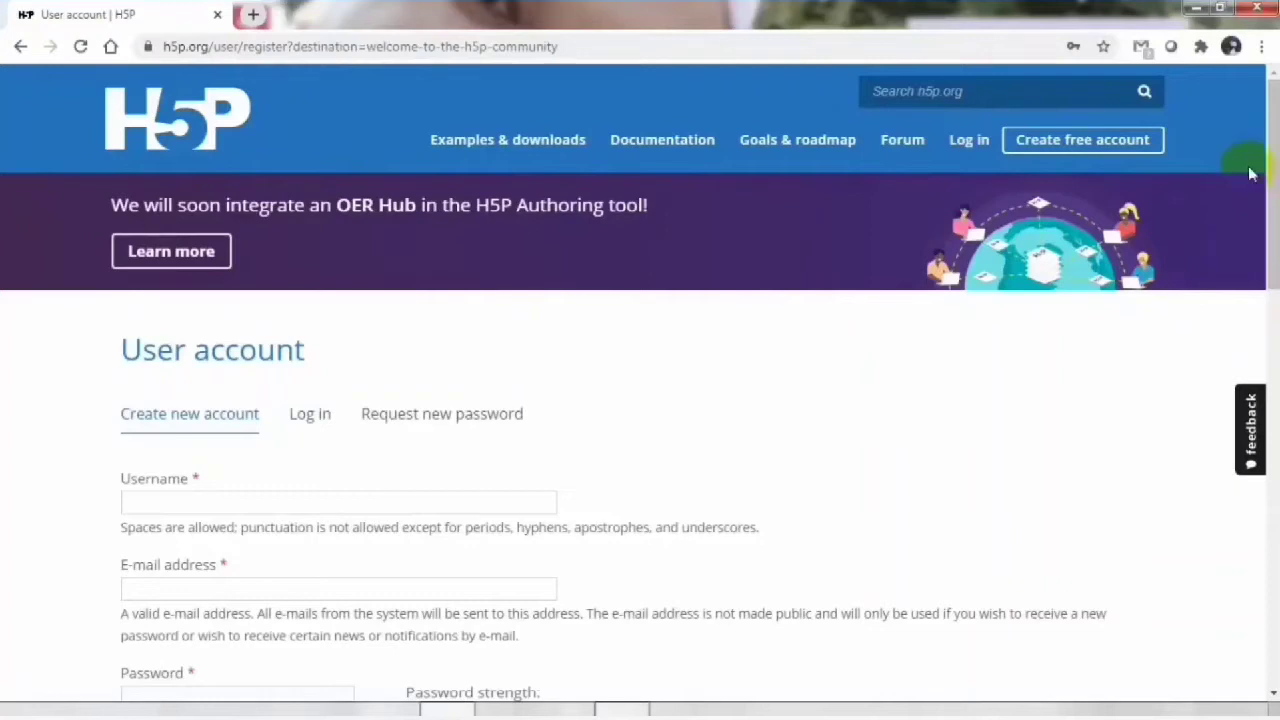
Step: Review the registration form's fields and answer its CAPTCHA question with "white"
drag(1274, 172, 1276, 261)
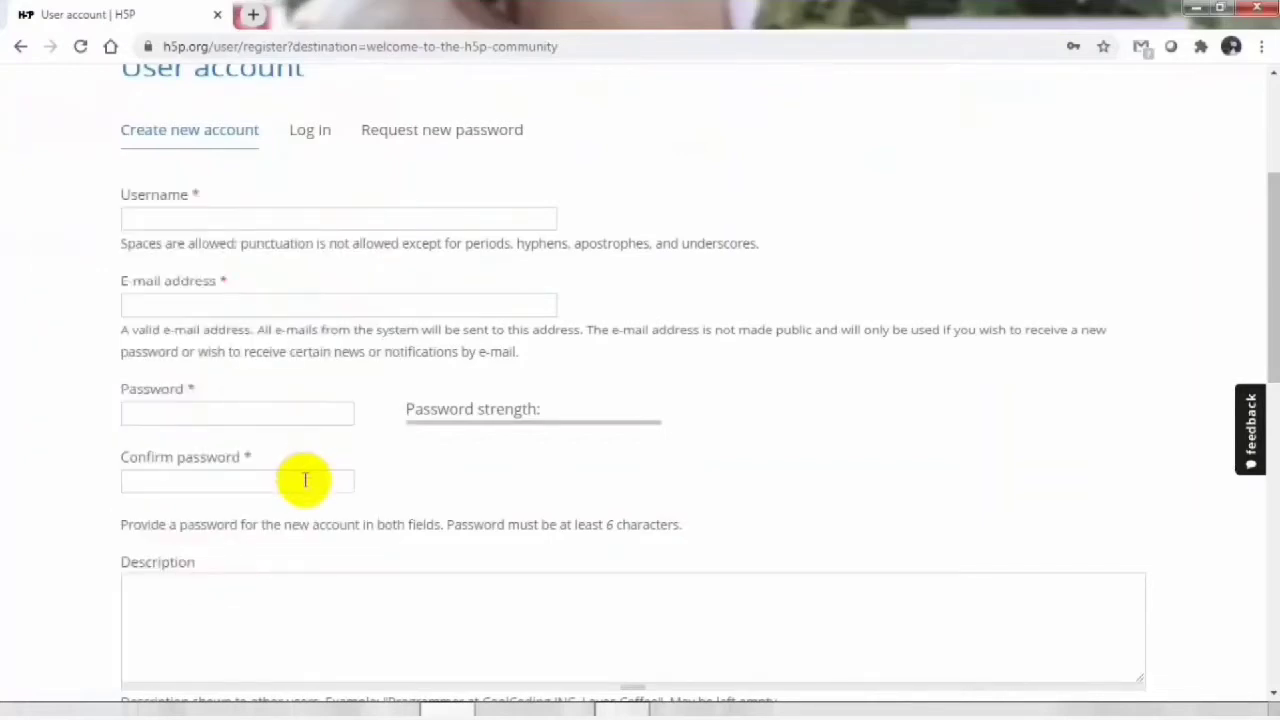
drag(1266, 266, 1274, 405)
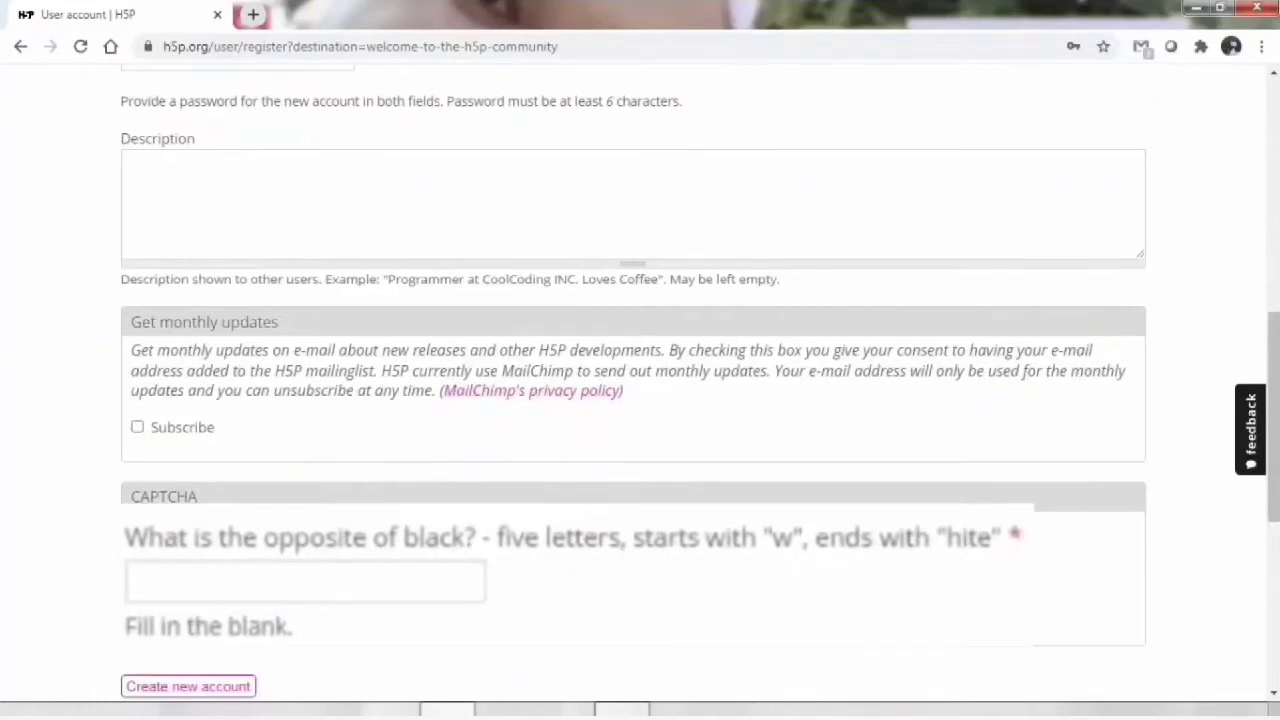
click(230, 586)
text(white)
drag(1274, 471, 1272, 532)
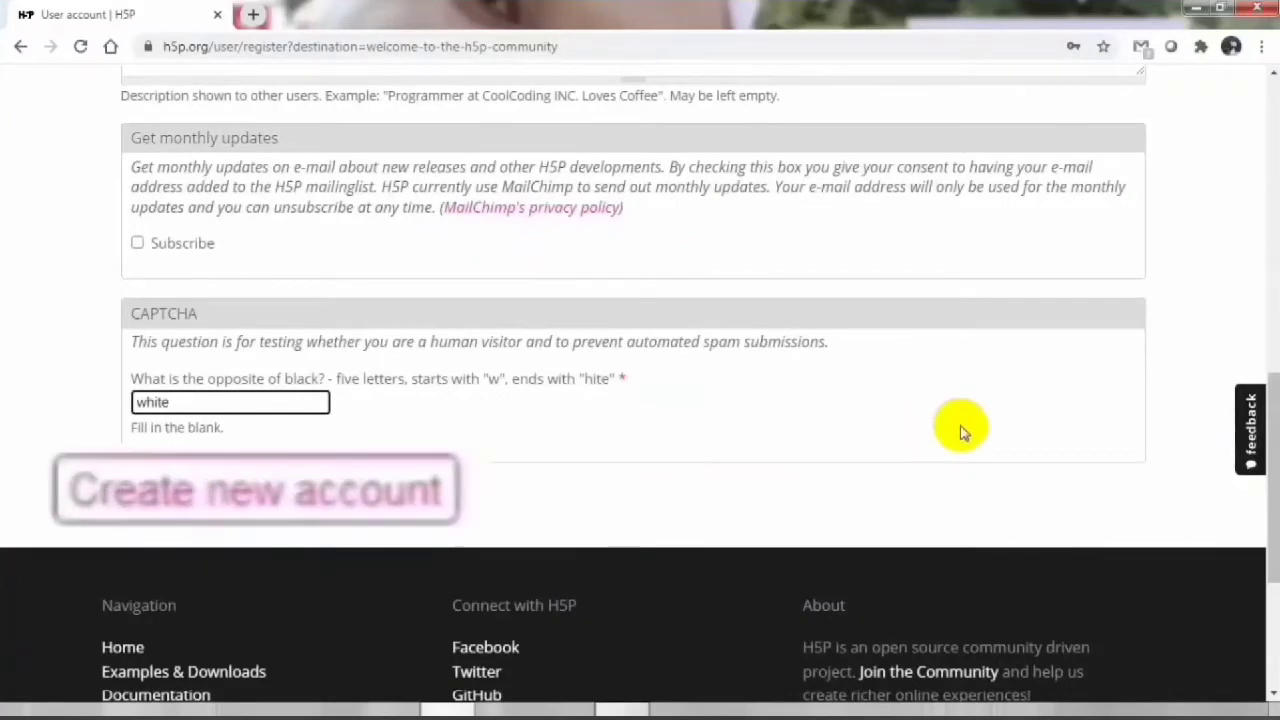
Step: Switch to the login form and log in to the existing account with the prefilled credentials
drag(1271, 503, 1271, 204)
click(967, 145)
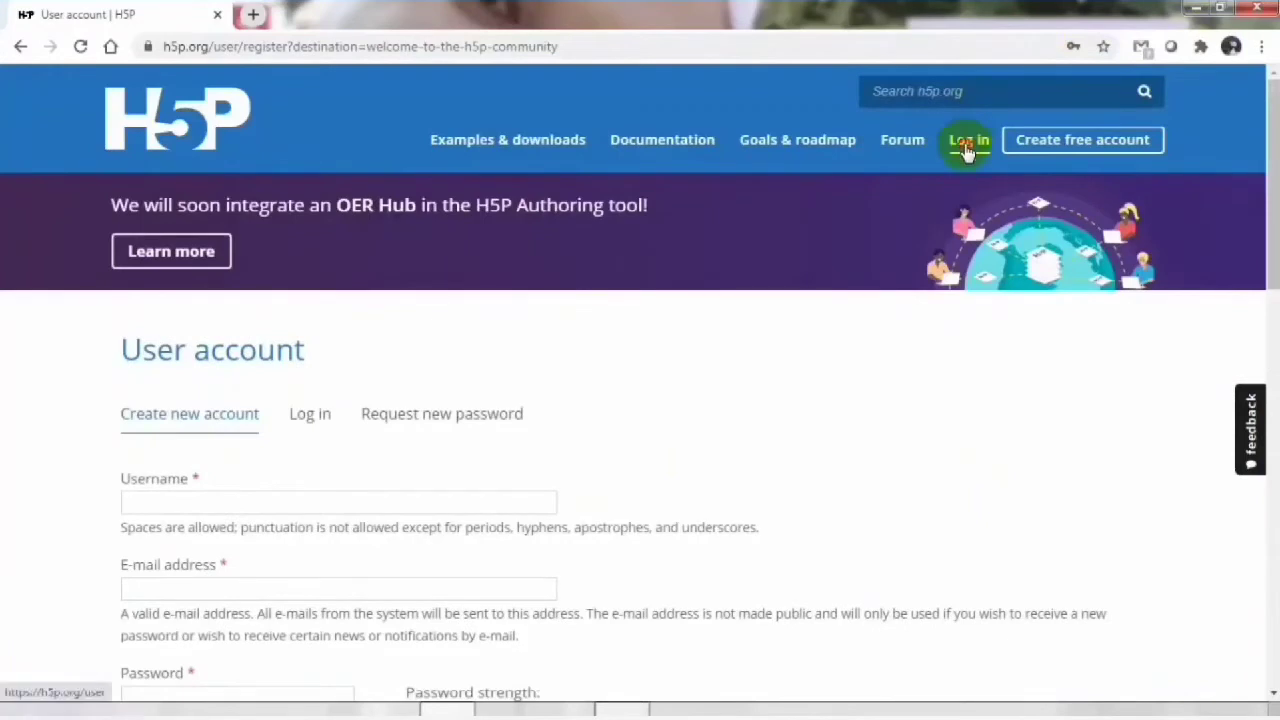
click(317, 418)
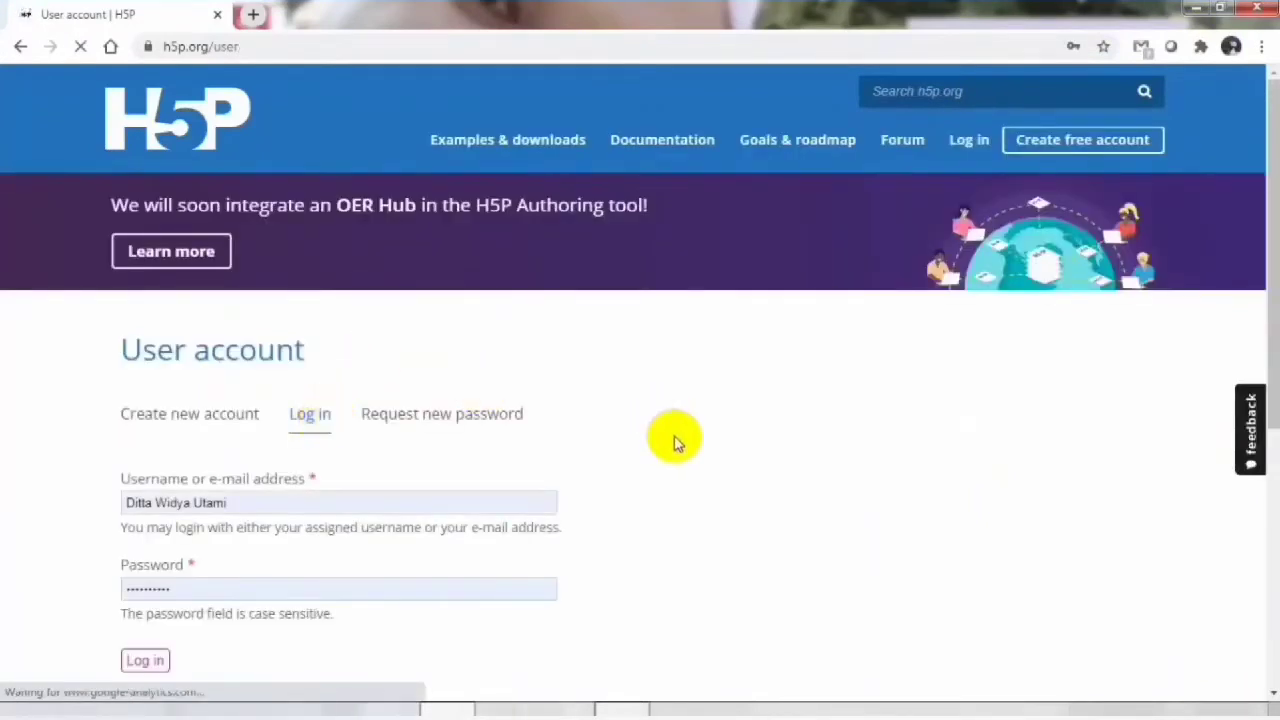
drag(888, 377, 1218, 270)
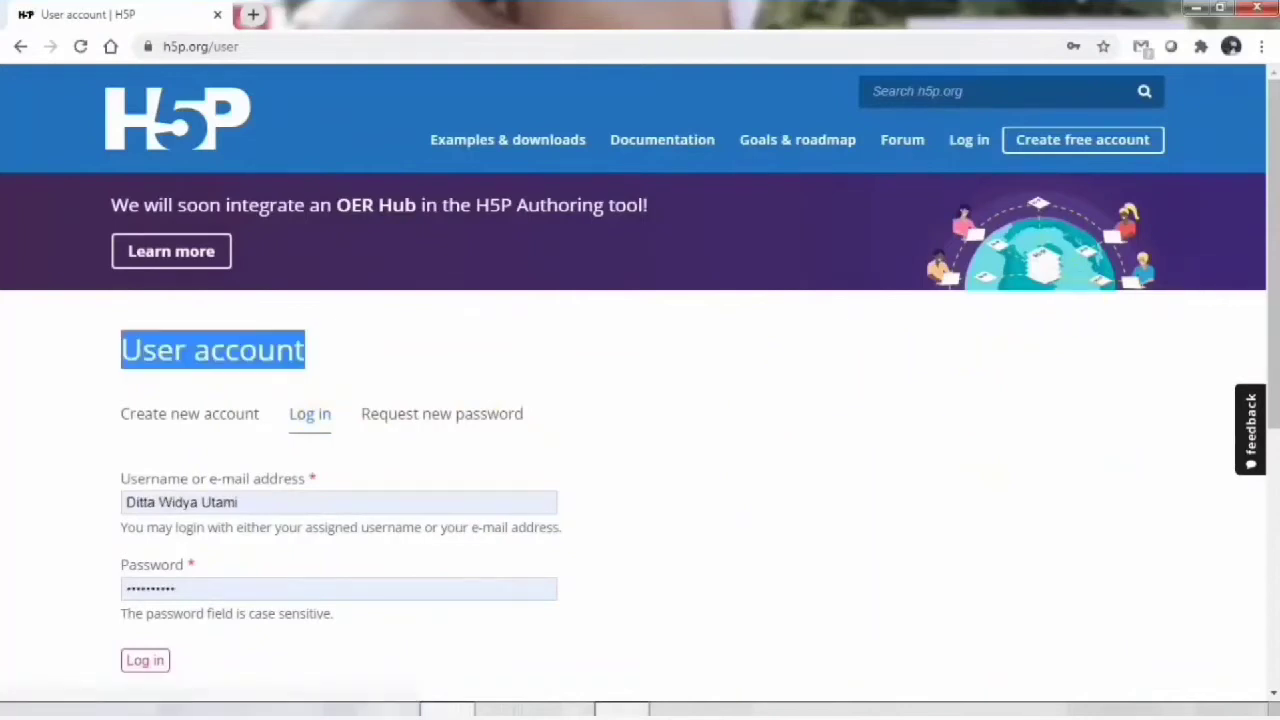
drag(1274, 224, 848, 331)
click(845, 330)
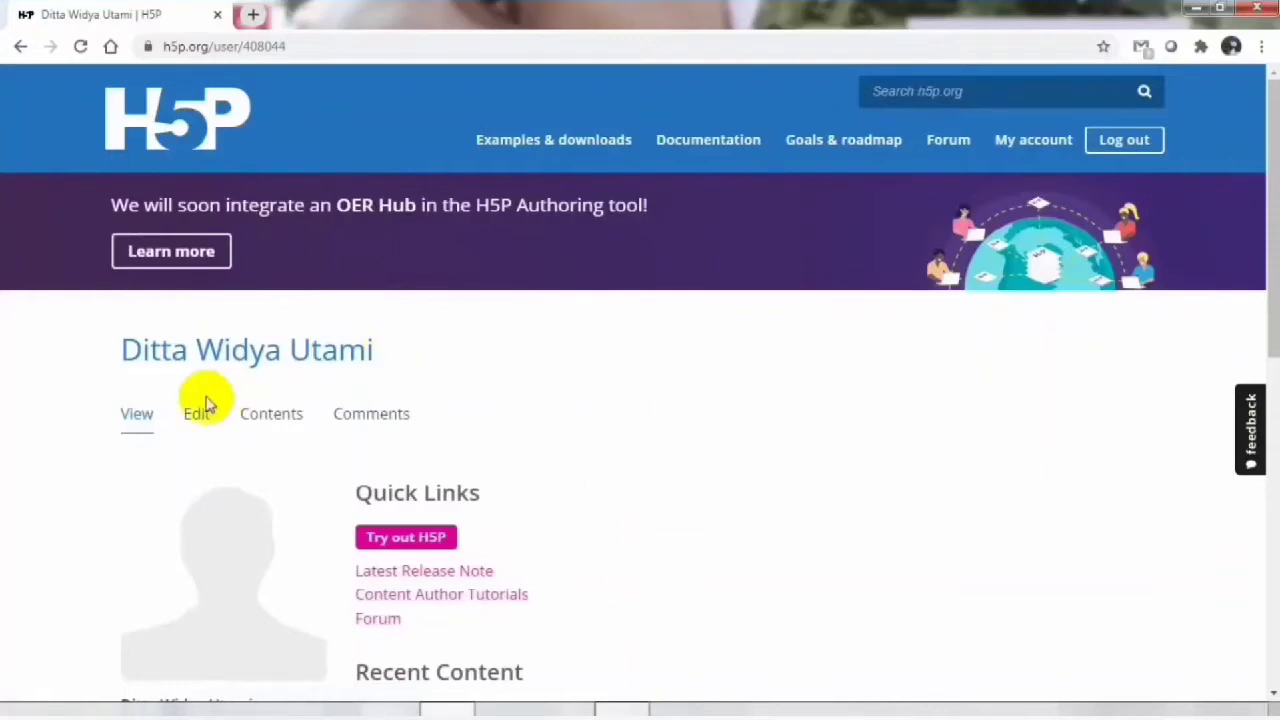
Step: Create new interactive content from the account's contents, using the Course Presentation content type
click(268, 422)
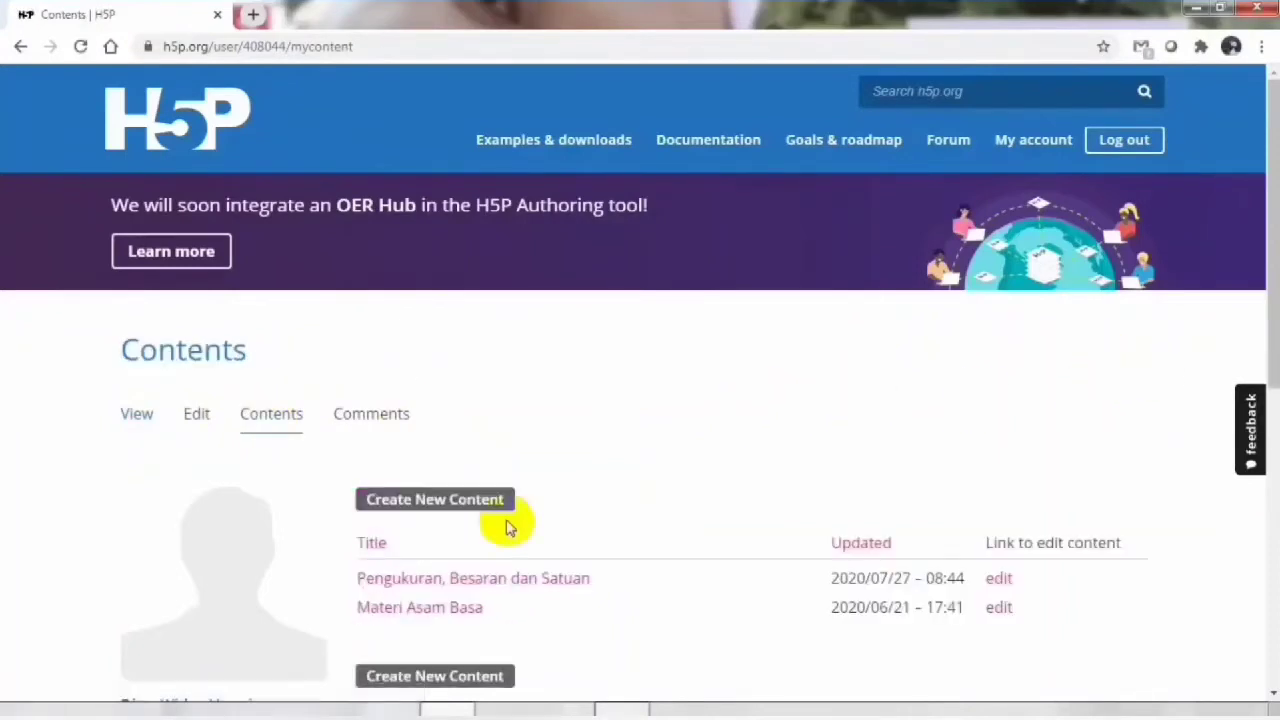
click(437, 505)
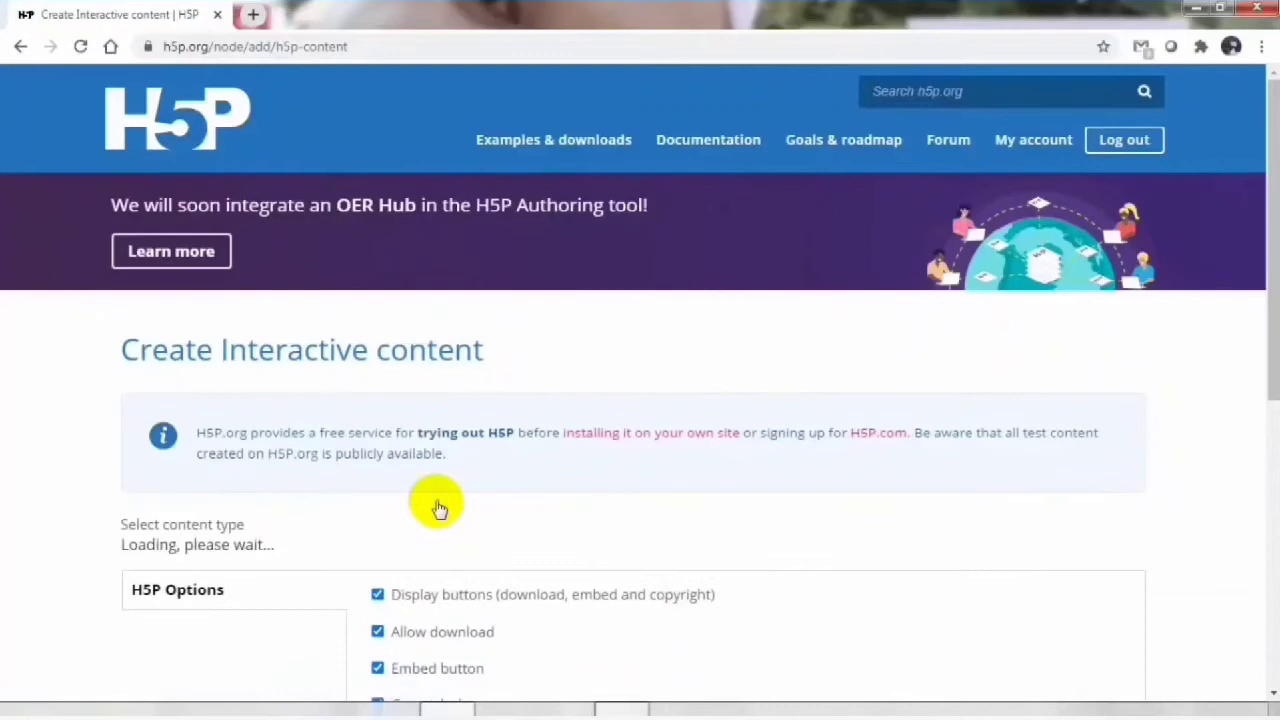
scroll(1266, 300, down, 5)
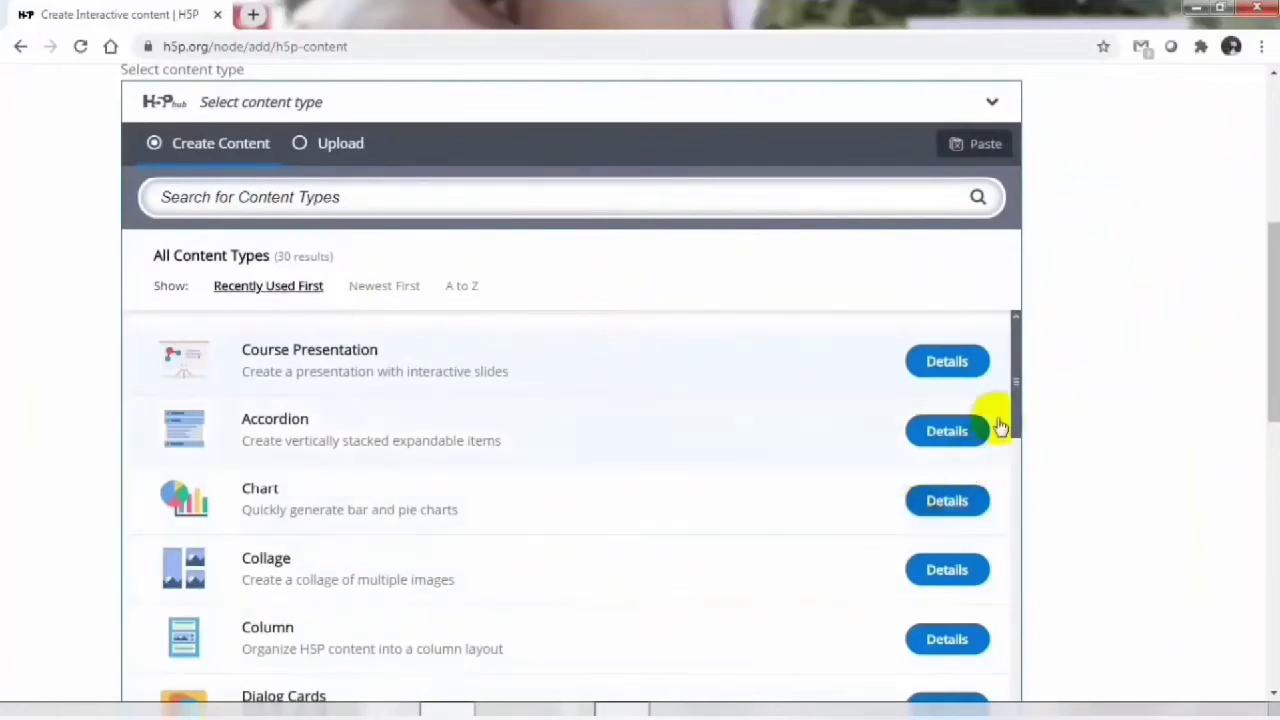
drag(1018, 391, 1011, 491)
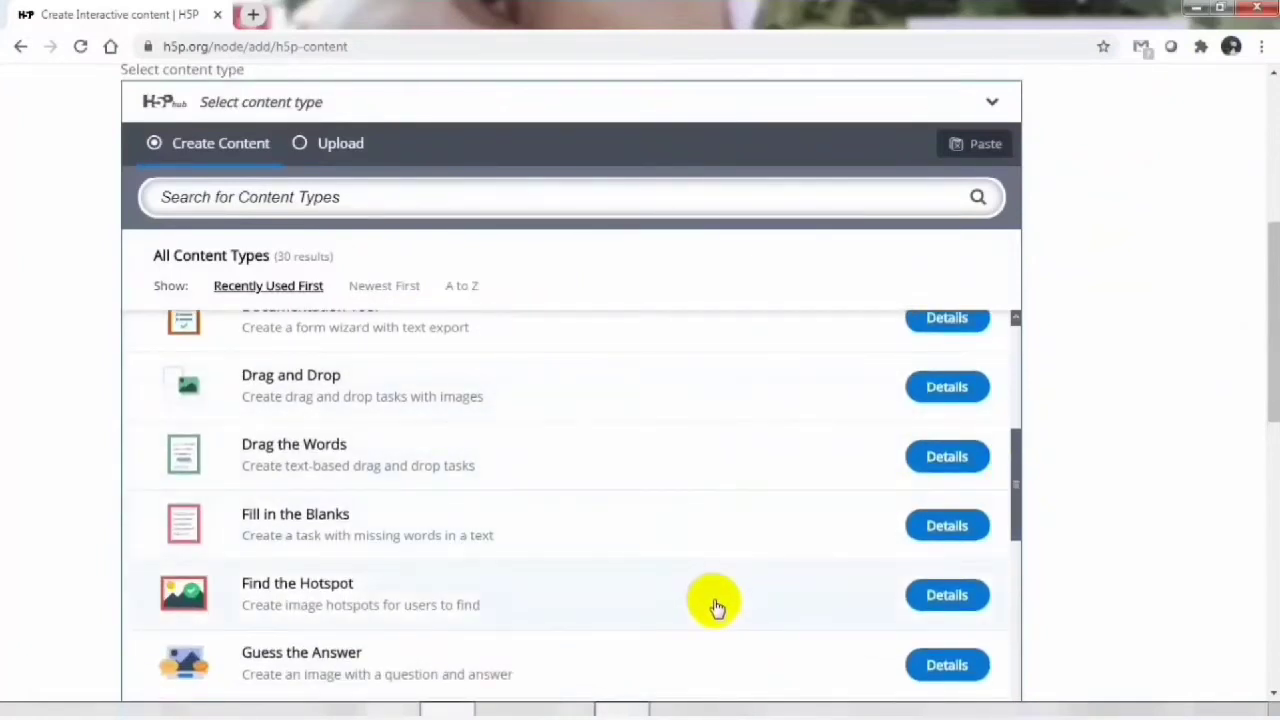
drag(1020, 503, 1025, 365)
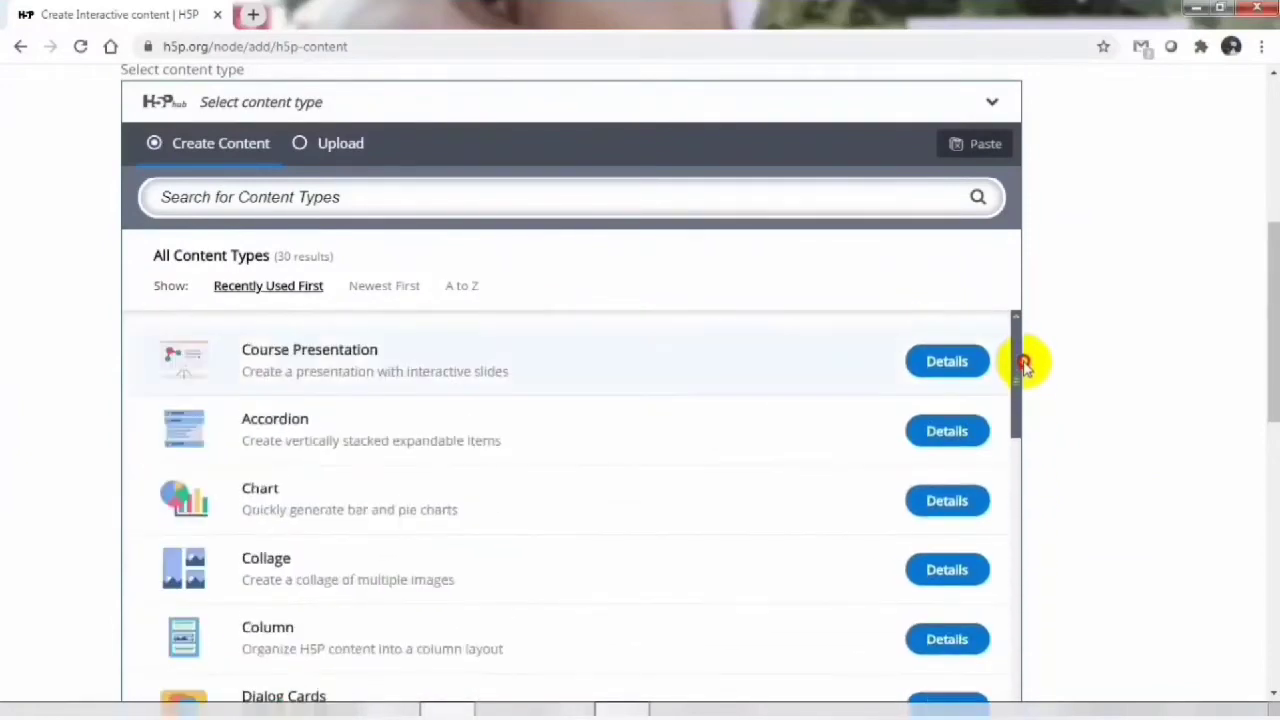
click(940, 362)
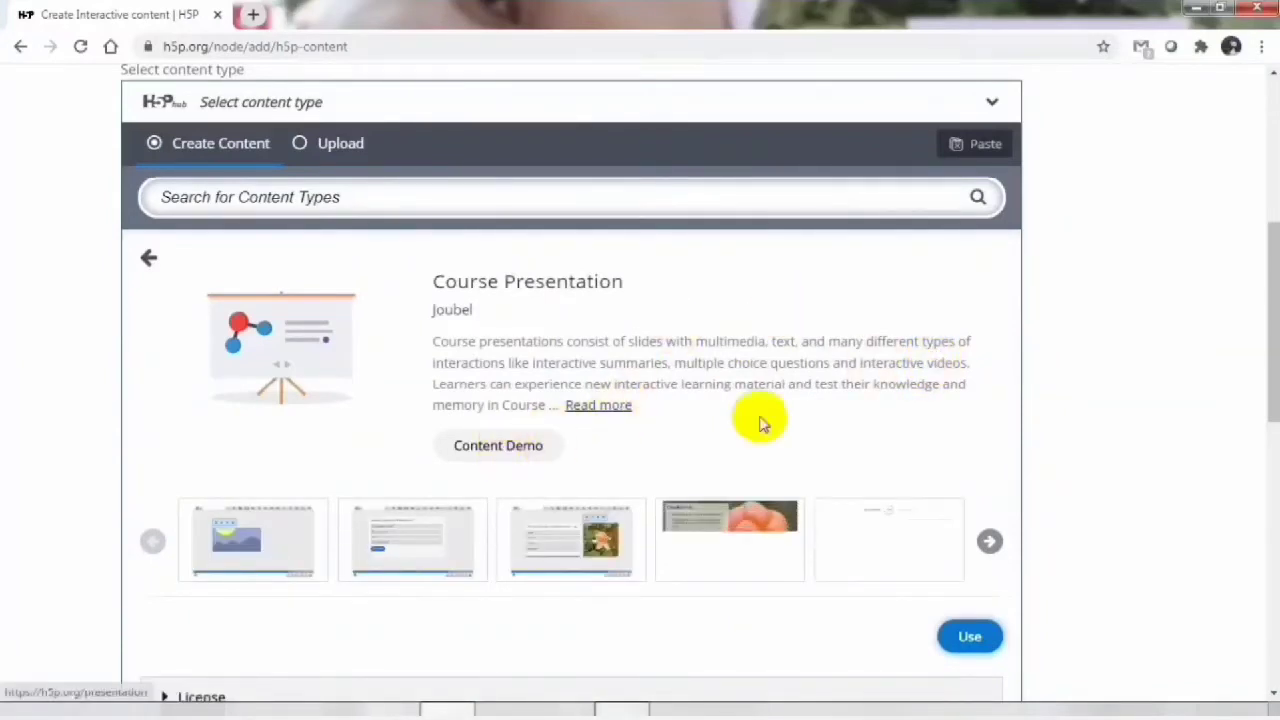
click(970, 638)
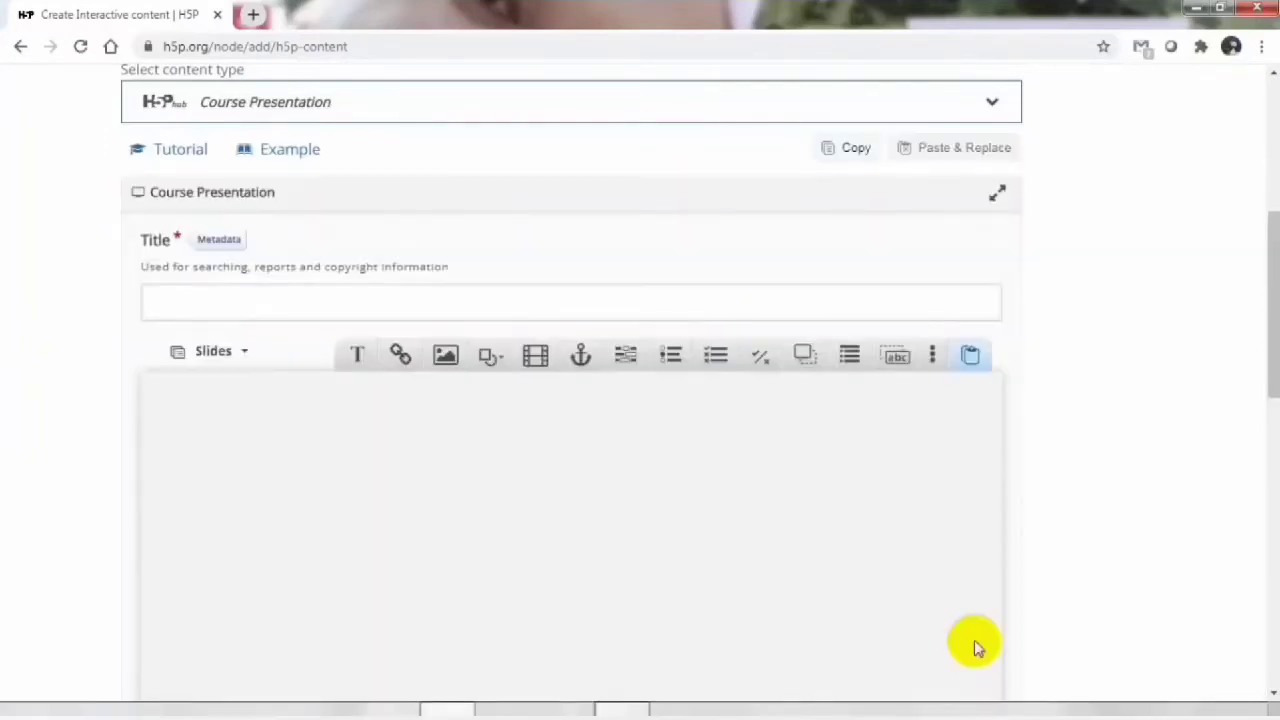
Step: Title the course presentation "TUTORIAL H5P"
mouse_move(1274, 380)
mouse_down()
mouse_move(1275, 436)
mouse_move(1266, 391)
mouse_up()
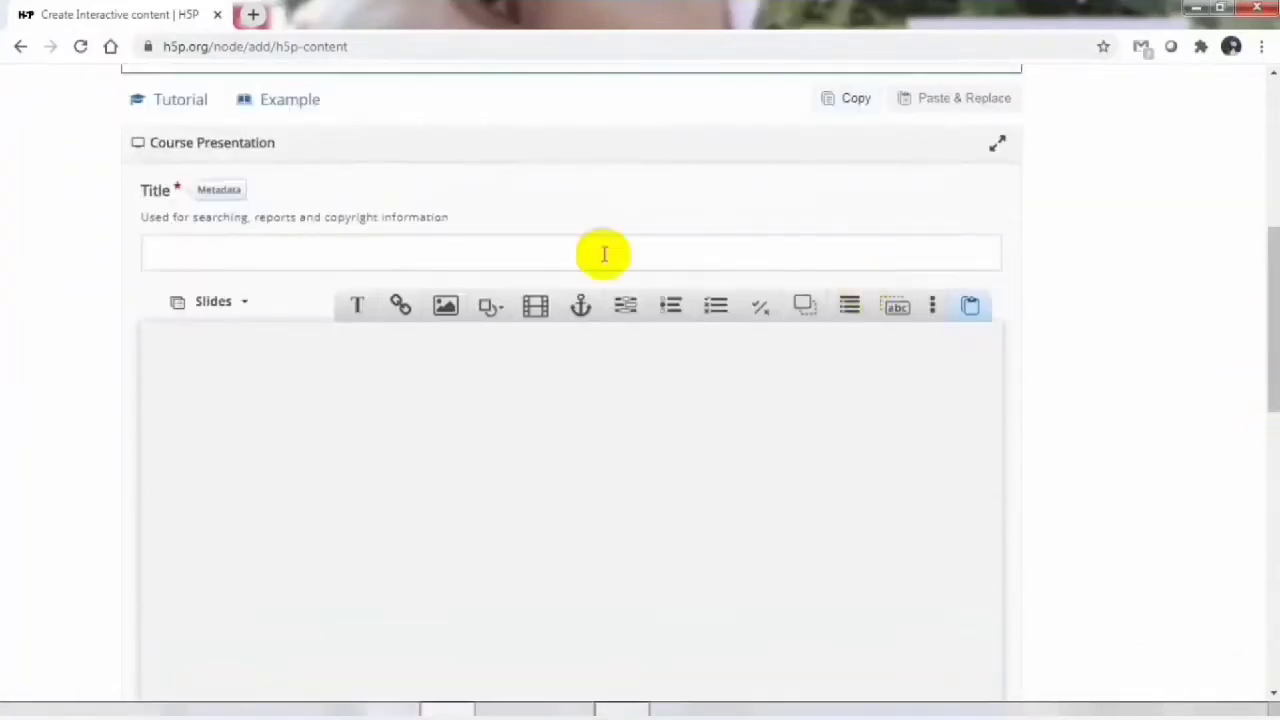
click(214, 250)
text(TUTORIAL H5P)
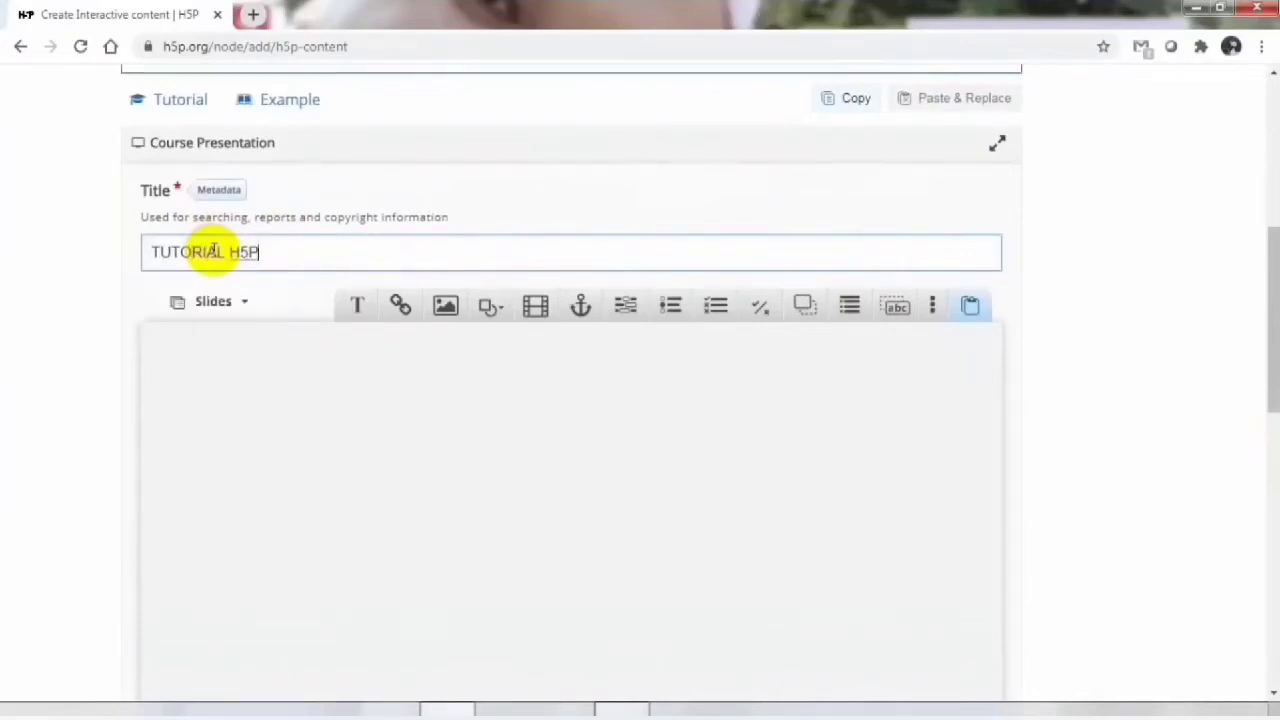
click(447, 374)
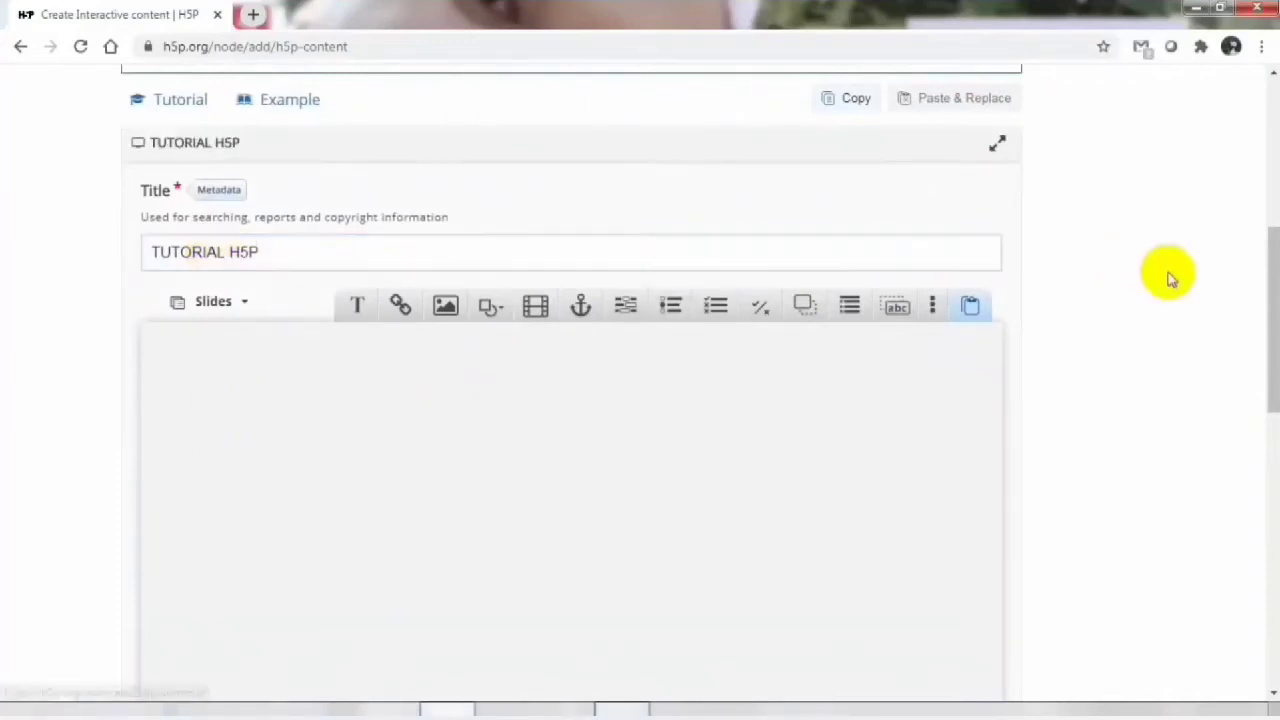
Step: Add a text element to the first slide and enter "TUTORIAL H5P" as its text
scroll(1266, 340, down, 2)
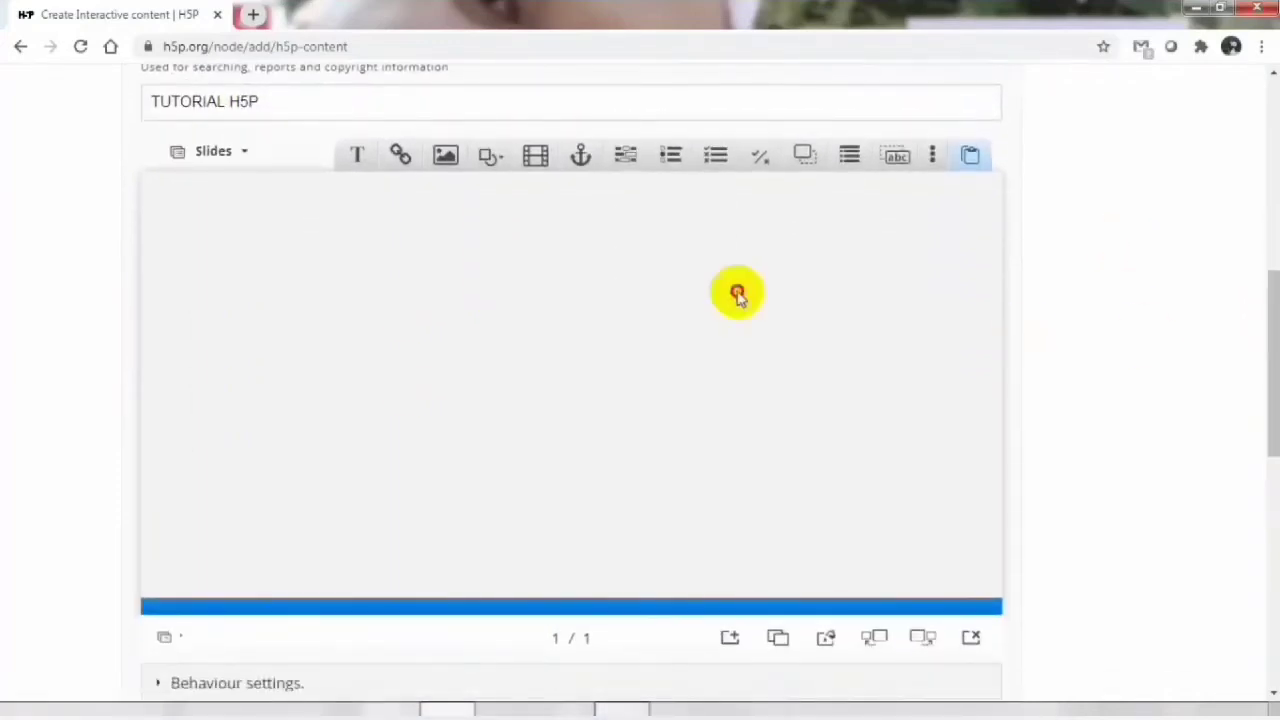
click(360, 157)
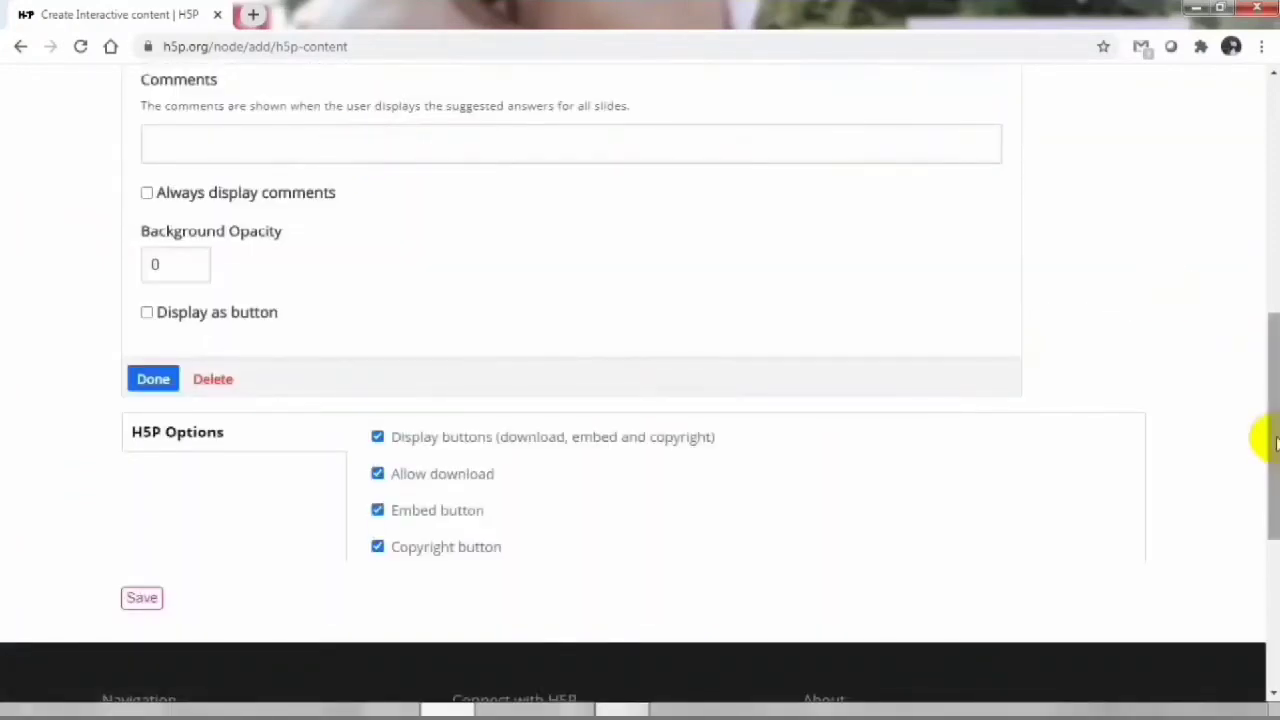
scroll(1260, 434, up, 3)
click(433, 402)
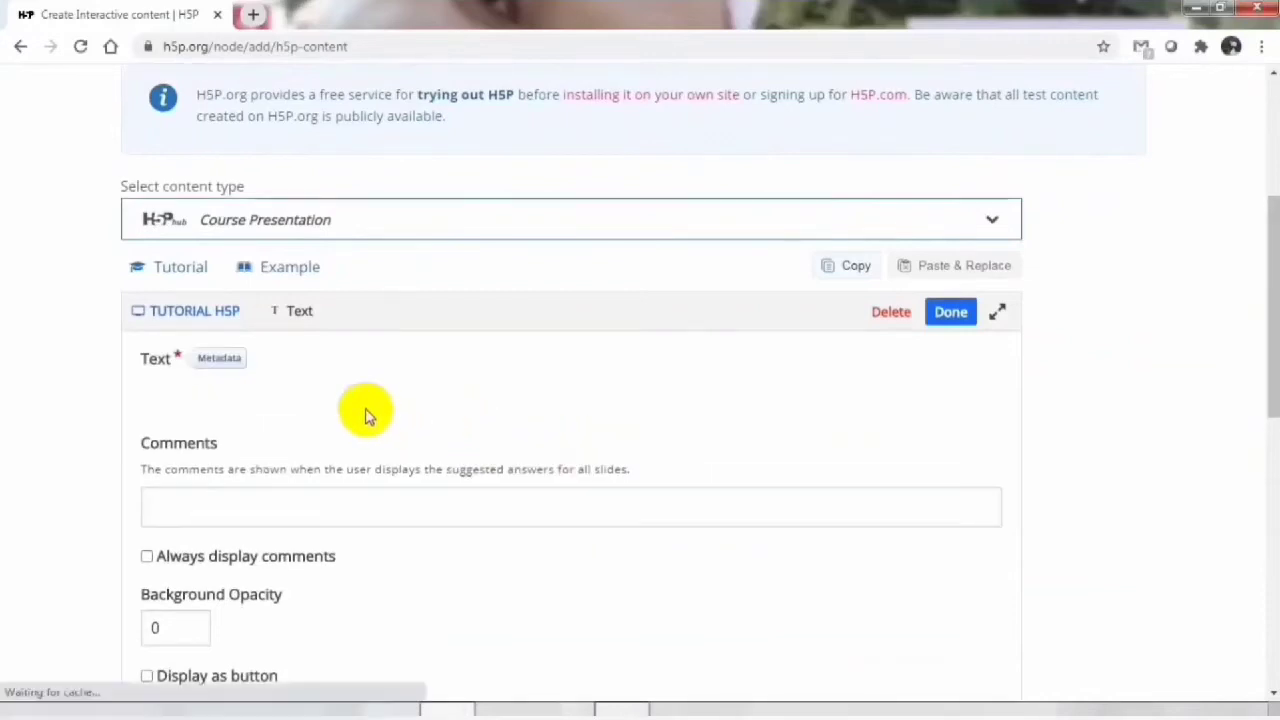
text(TUTORIAL h)
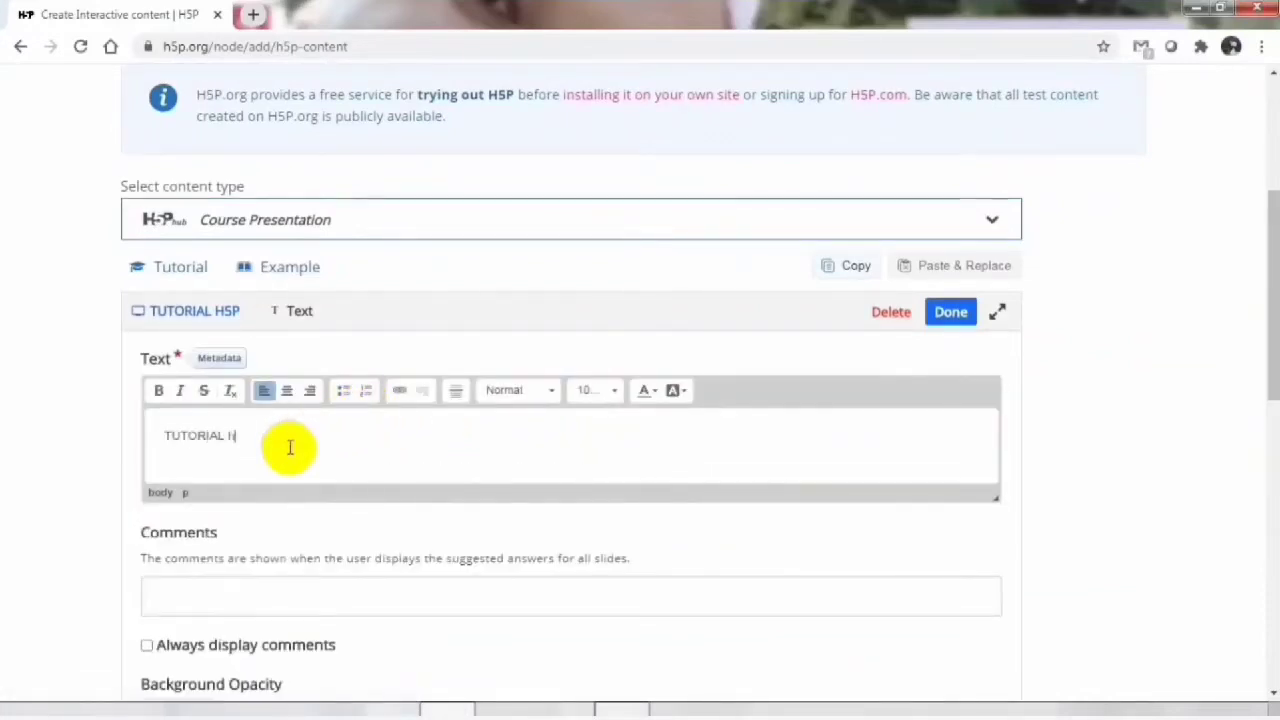
text(5p.org)
key(BackSpace)
key(BackSpace)
key(BackSpace)
key(BackSpace)
key(BackSpace)
key(BackSpace)
key(BackSpace)
text(H5P)
Step: Make the "TUTORIAL H5P" text bold and give it the Heading 2 paragraph format
drag(274, 443, 156, 422)
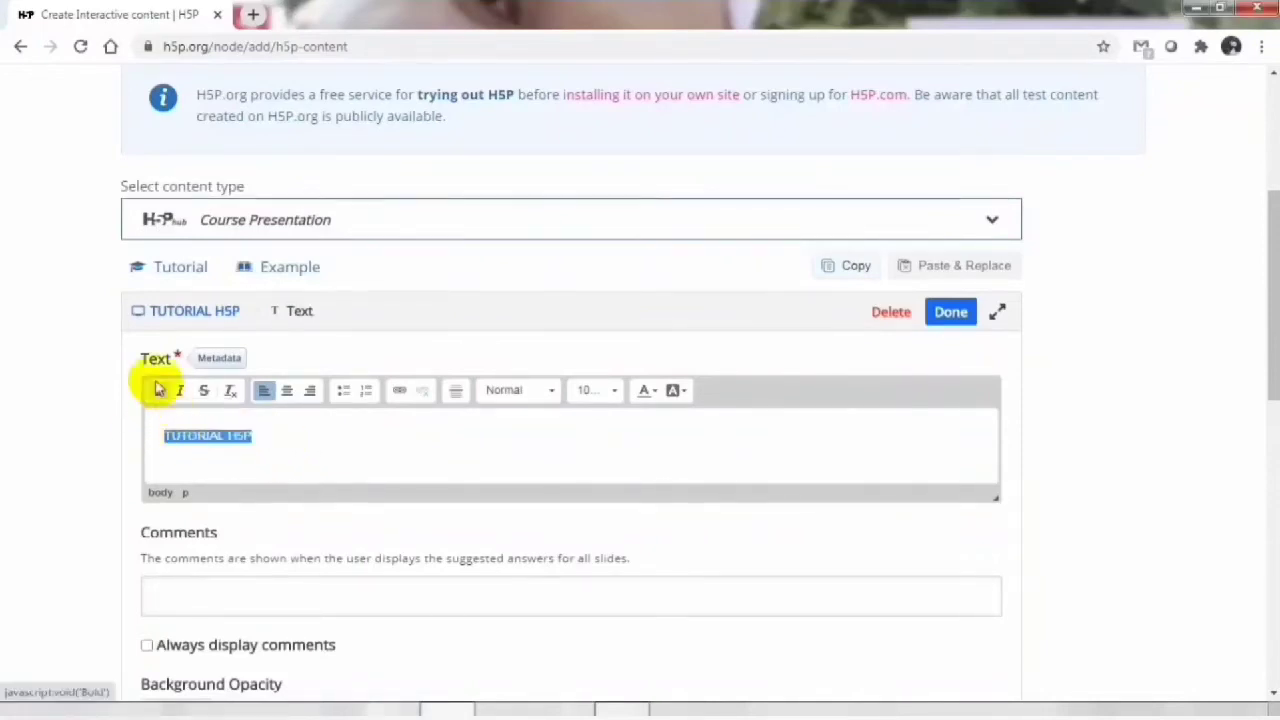
click(159, 392)
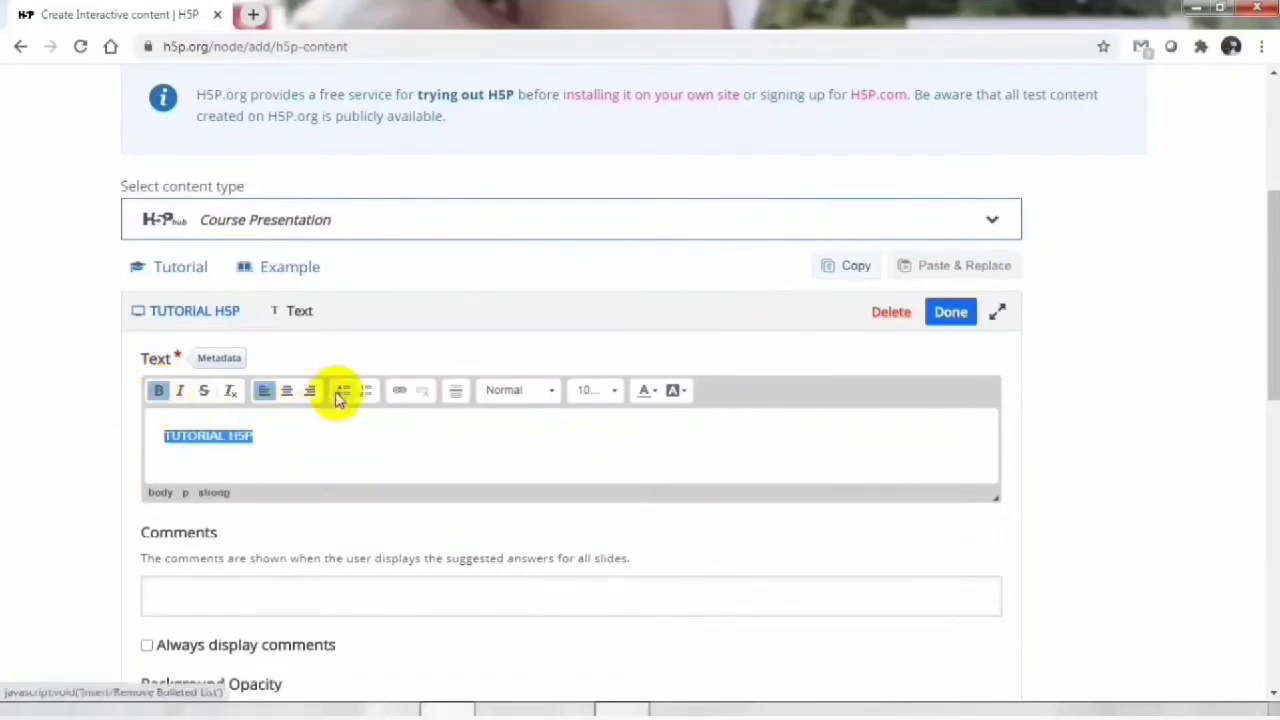
click(287, 391)
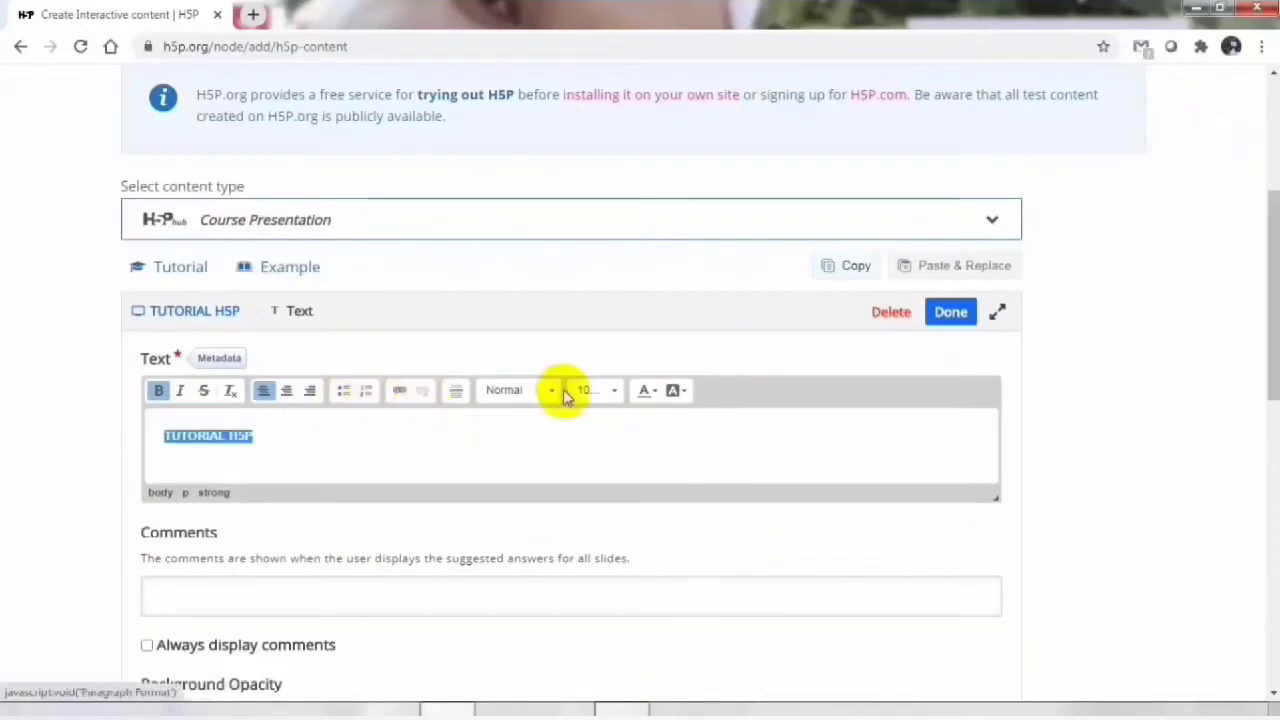
click(551, 398)
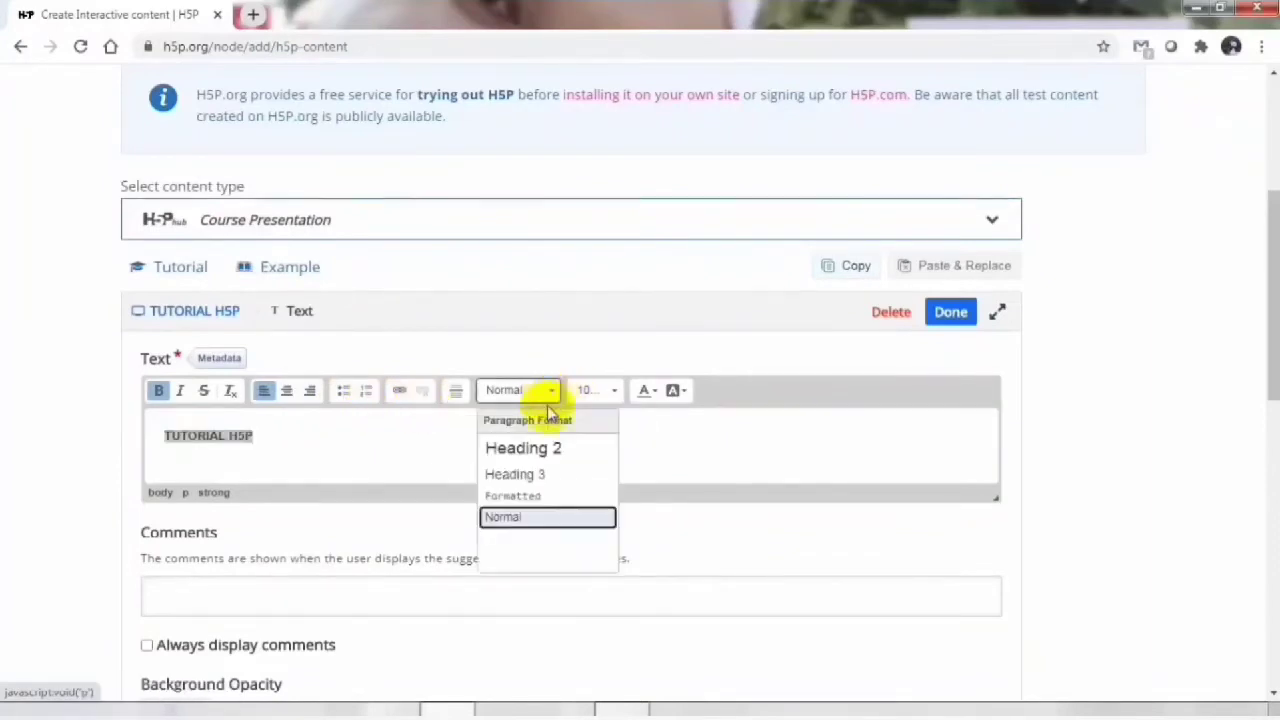
click(545, 452)
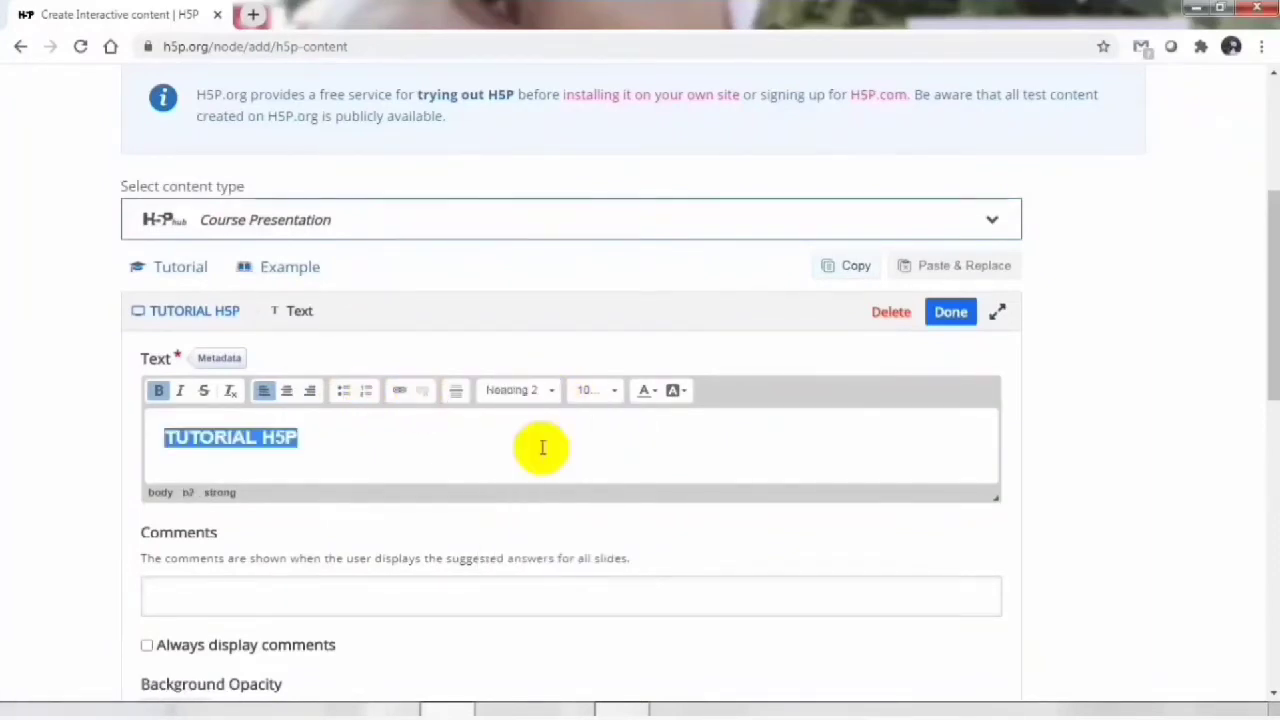
Step: Set the heading text's font size to 175% and its text colour to teal green (1ABC9C)
click(614, 395)
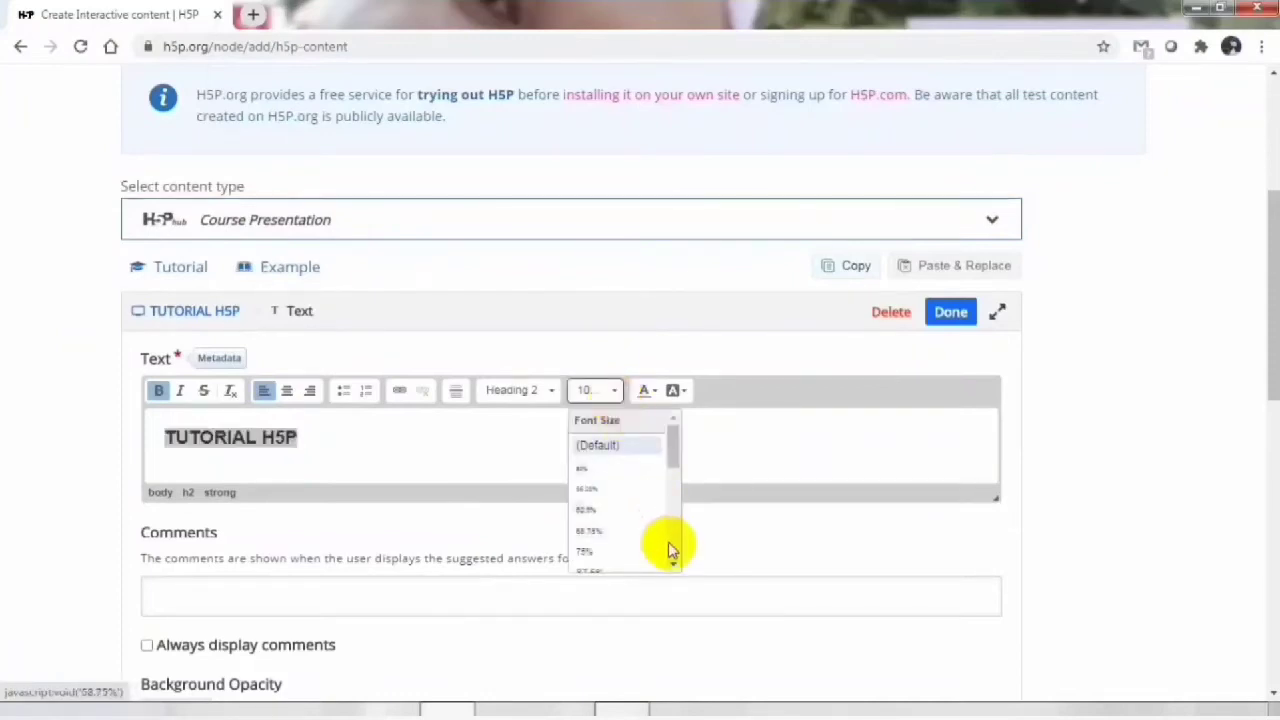
scroll(668, 543, down, 8)
drag(677, 523, 671, 491)
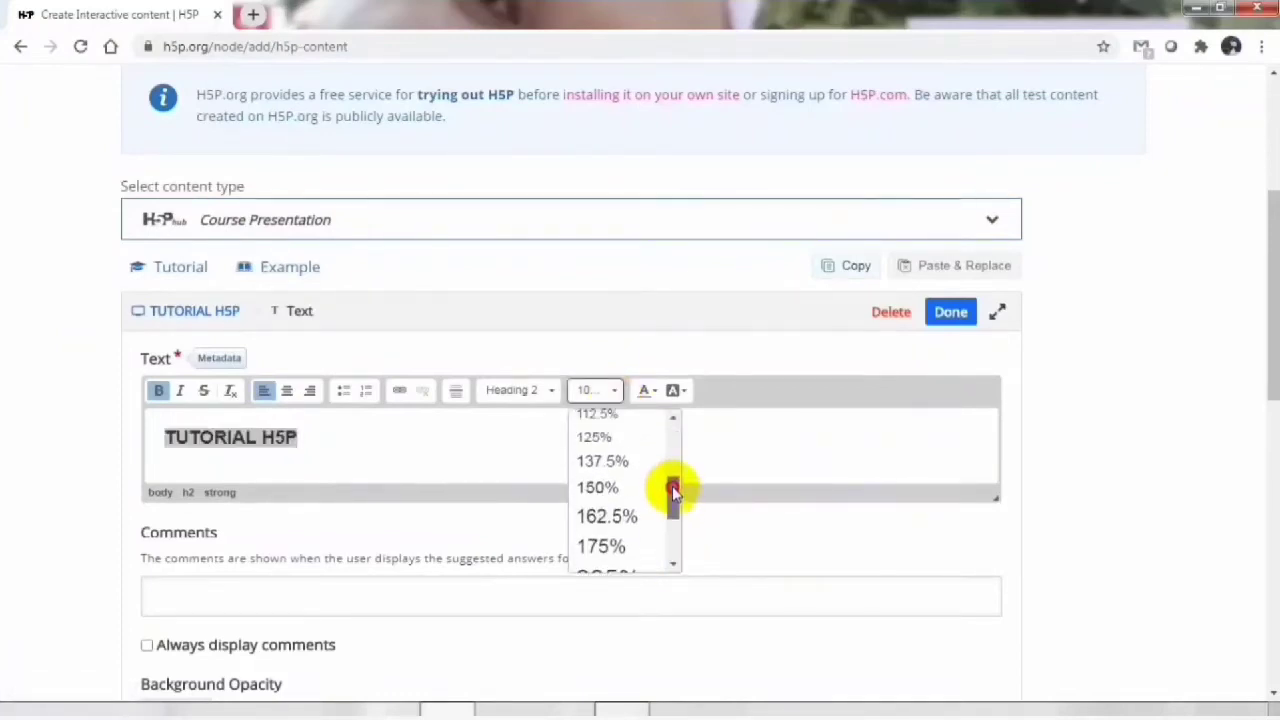
click(622, 542)
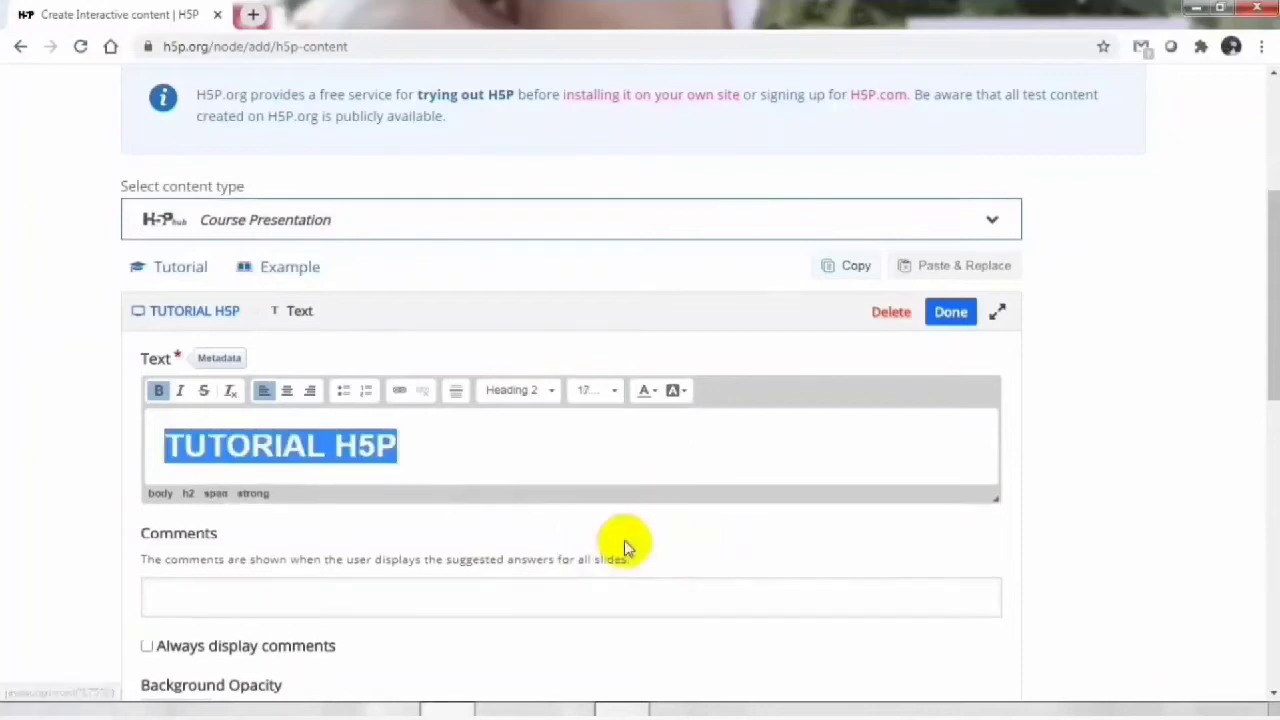
click(646, 391)
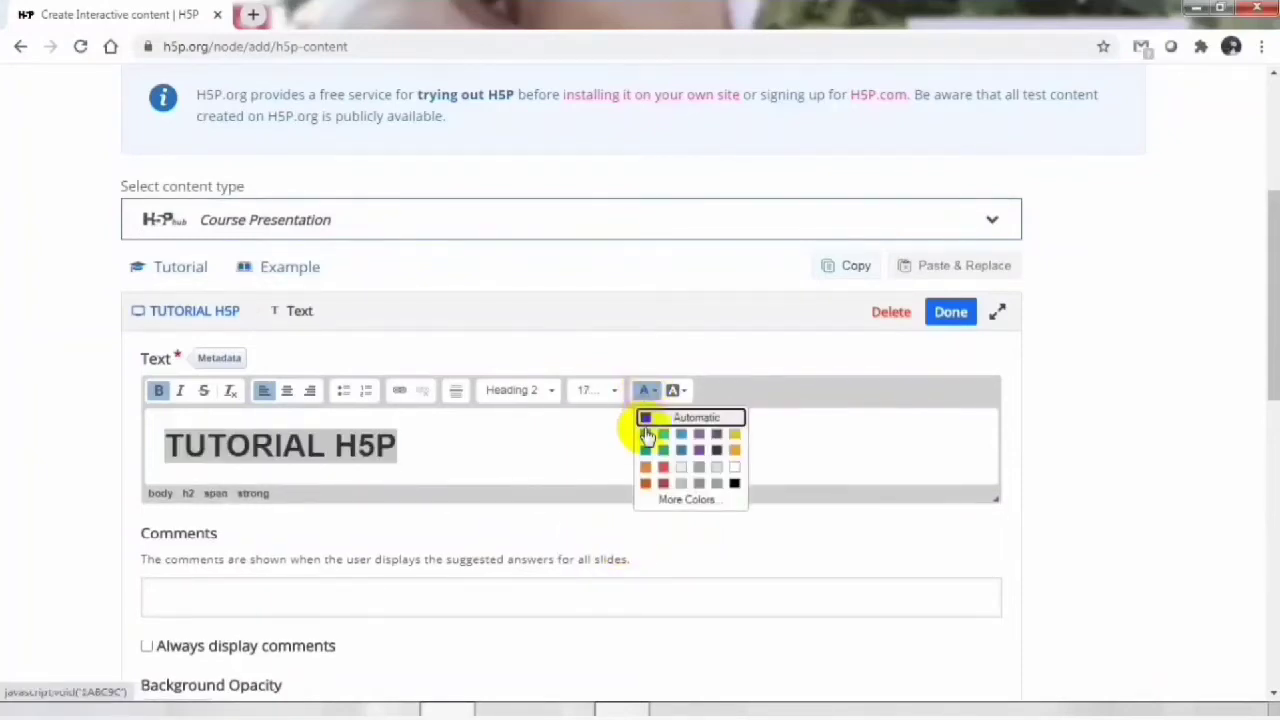
click(645, 433)
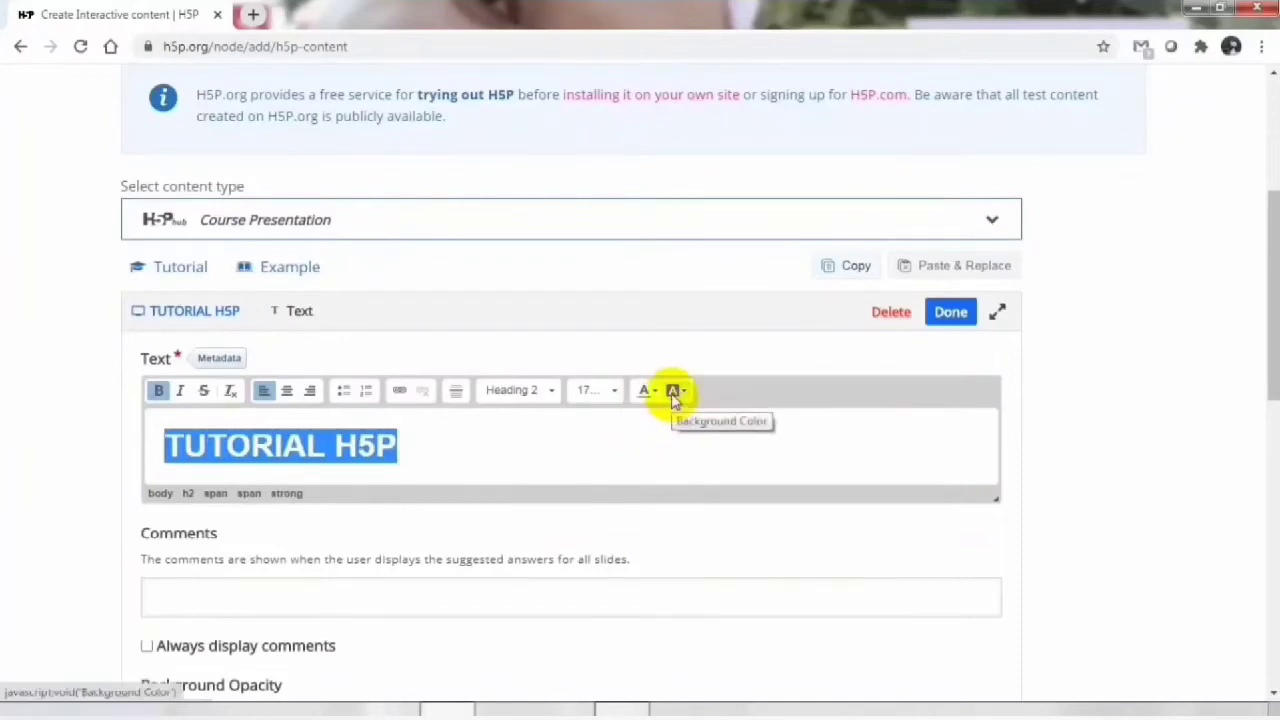
click(648, 442)
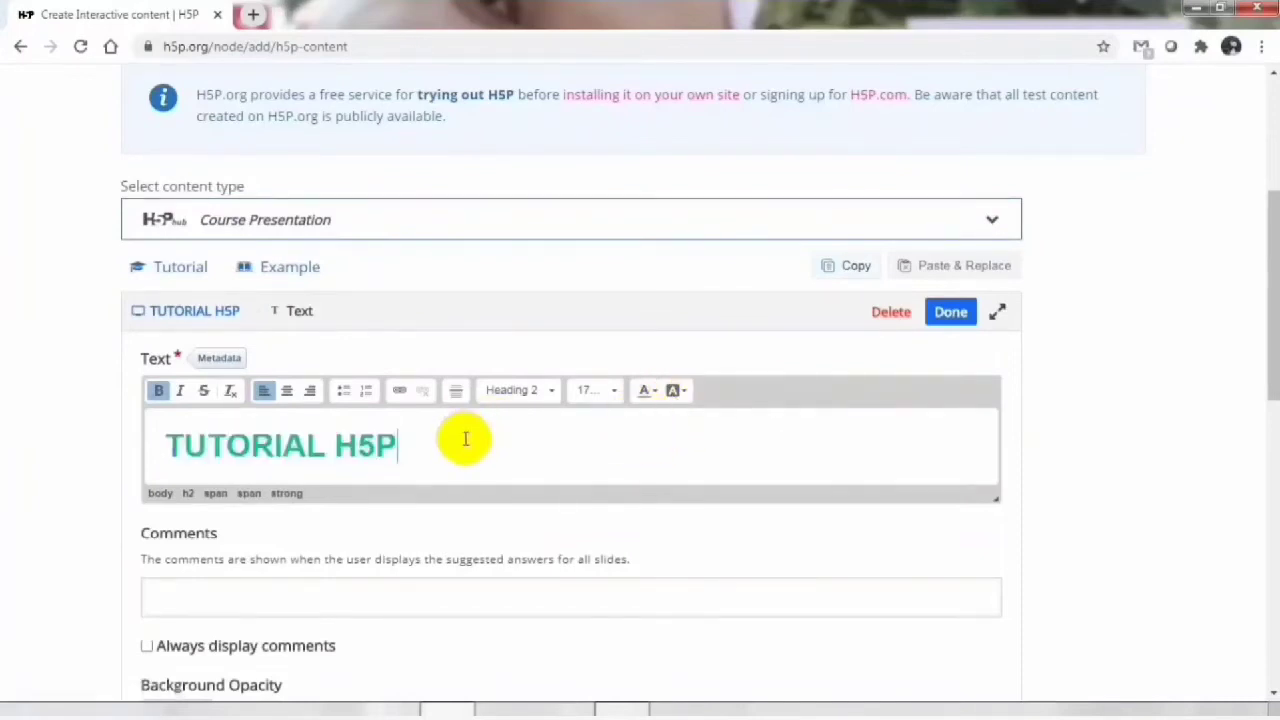
drag(400, 450, 160, 445)
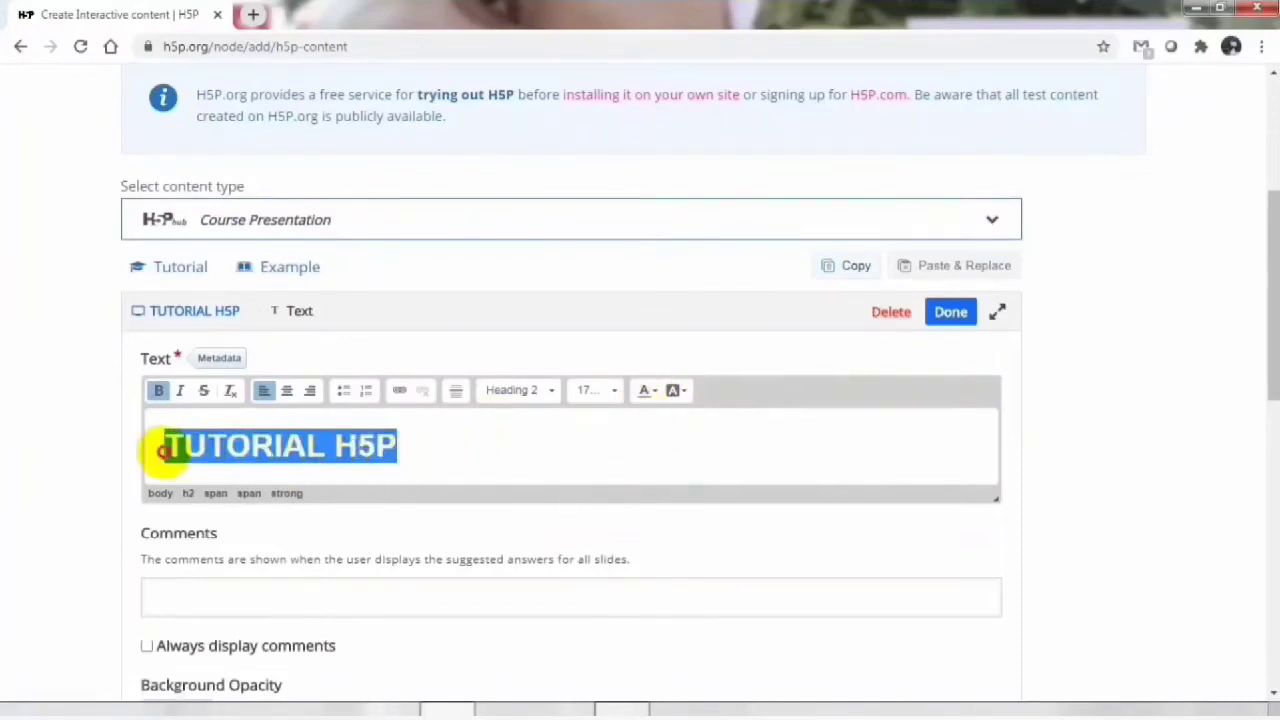
click(677, 390)
click(768, 439)
click(467, 460)
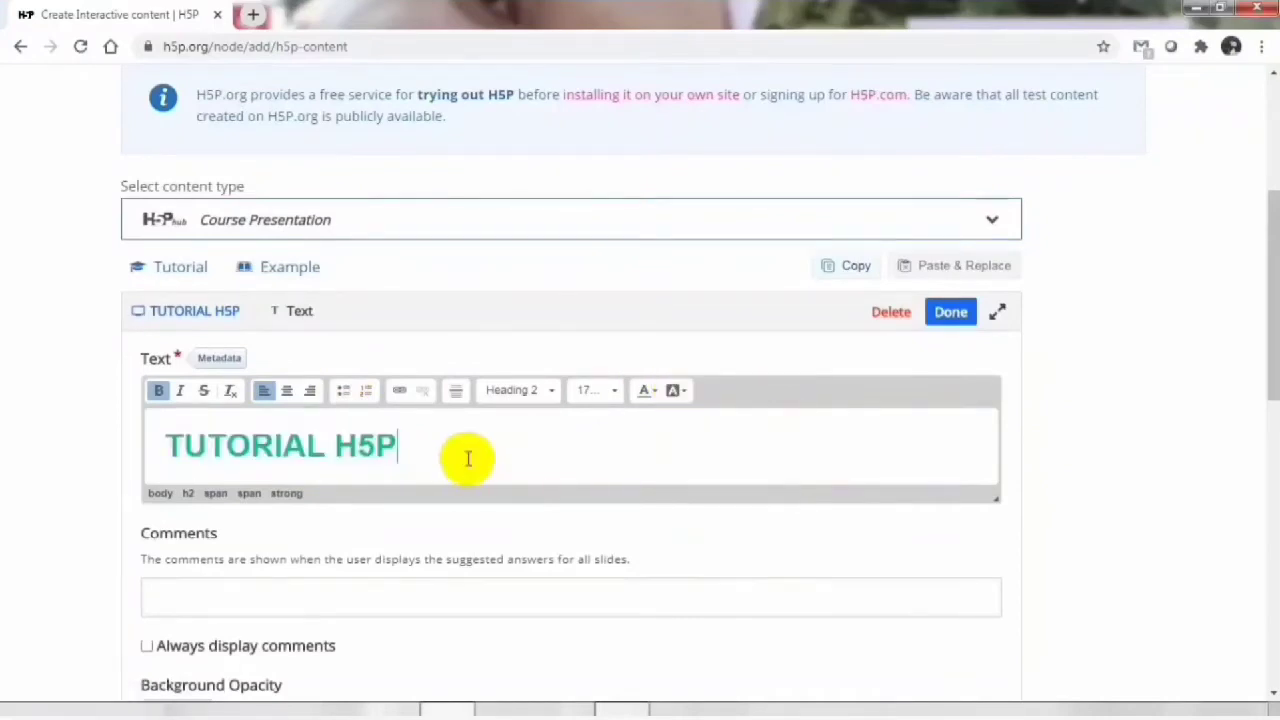
Step: Finish the text element, move it to the slide's upper-left corner and shorten its box to fit the single line of text
click(950, 312)
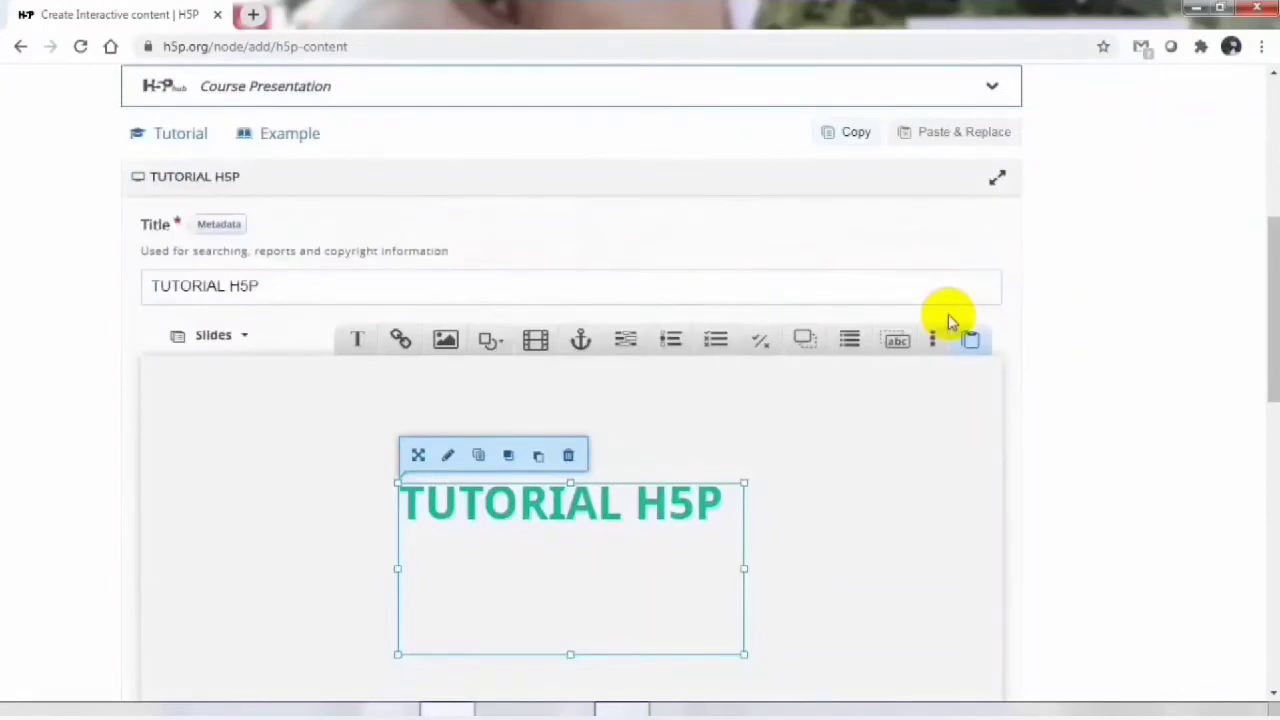
drag(583, 540, 359, 471)
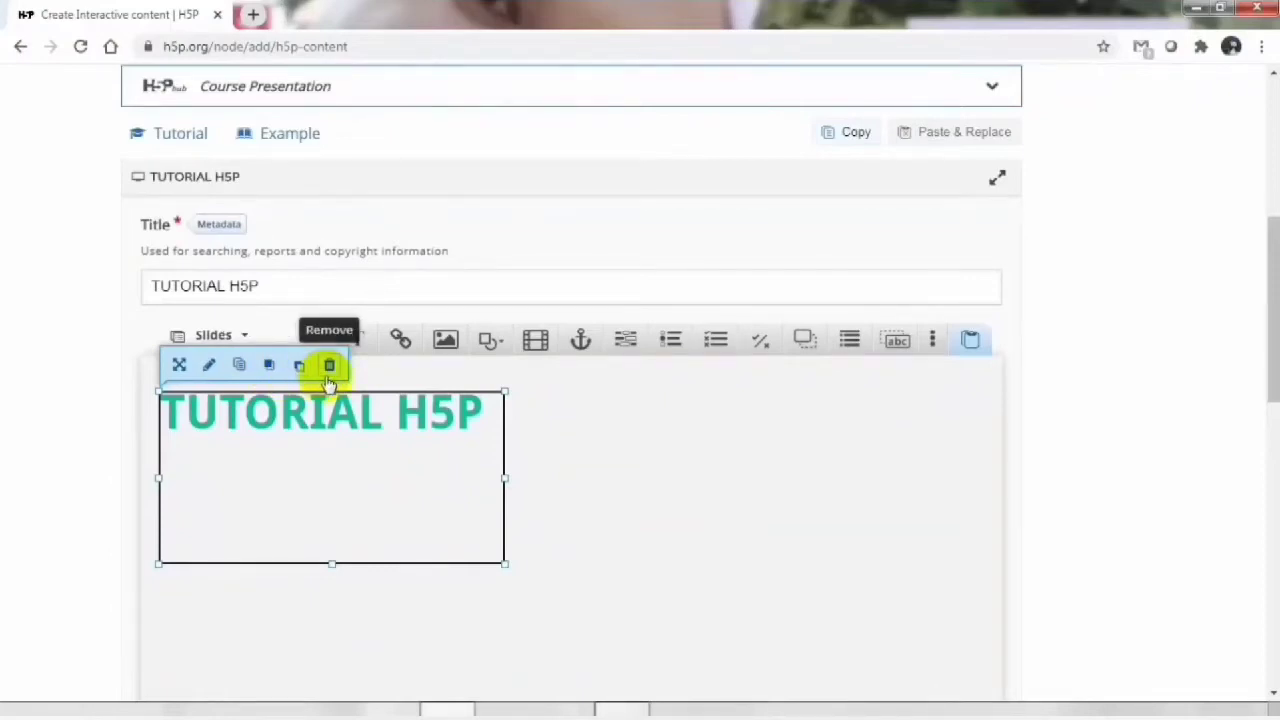
drag(336, 567, 338, 462)
click(674, 446)
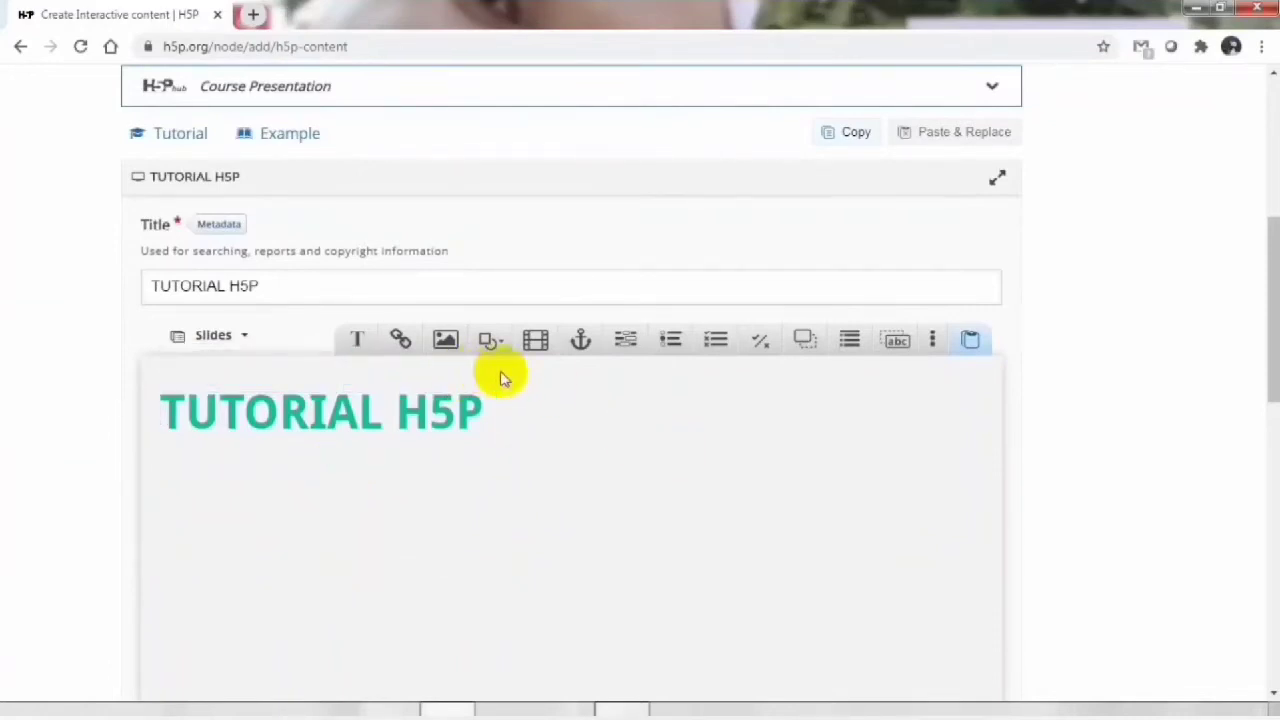
Step: Insert the picture "Besaran" from the Pictures library on the slide, with the alternative text "cover - orang bingung"
click(446, 340)
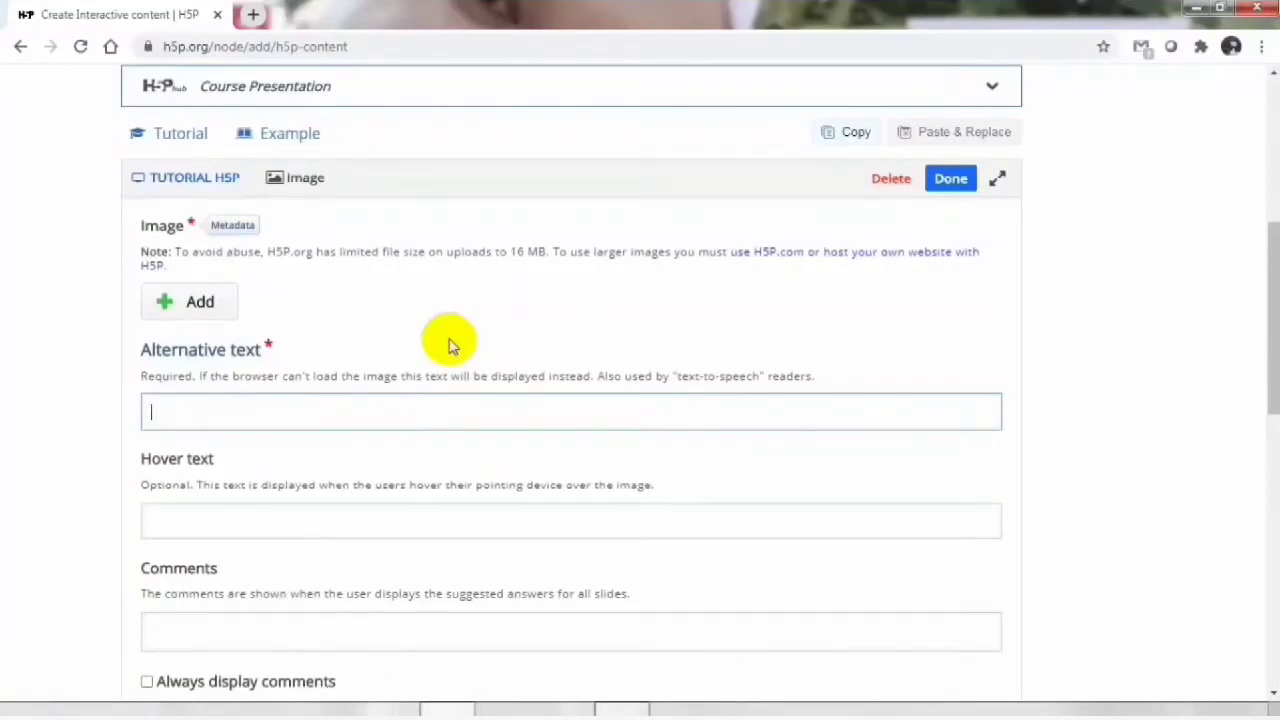
click(197, 305)
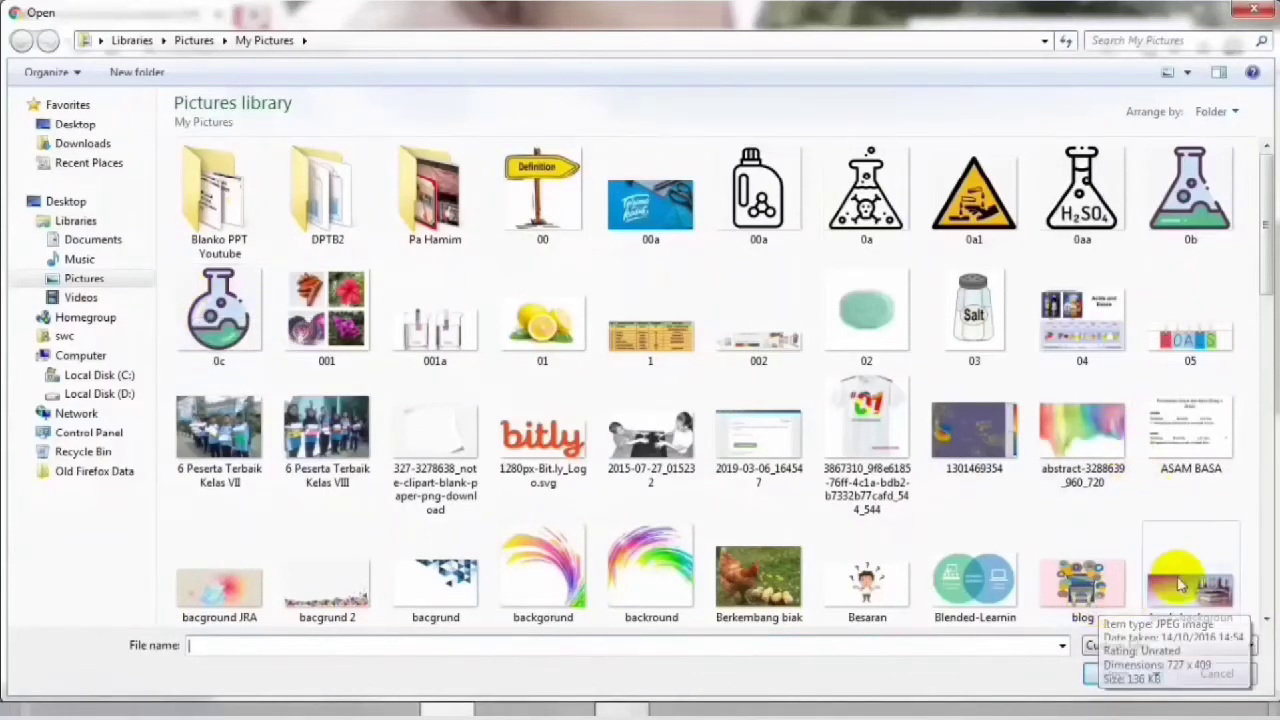
double_click(878, 590)
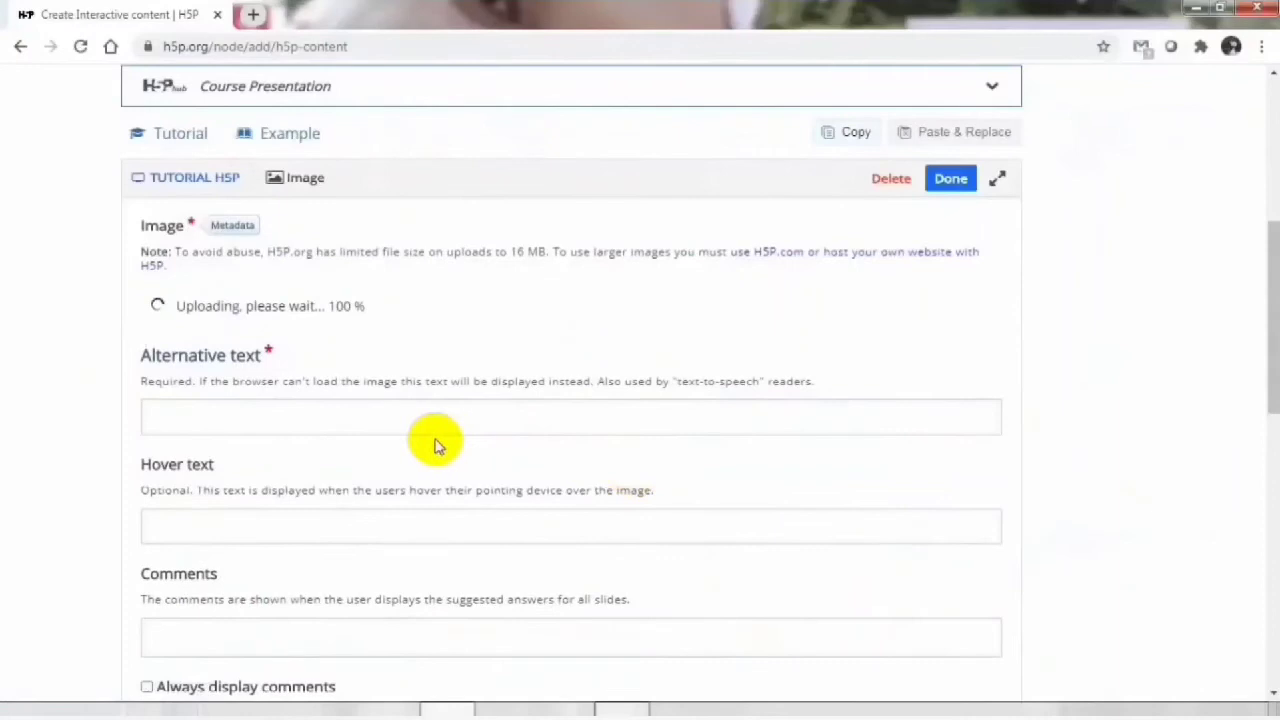
click(405, 425)
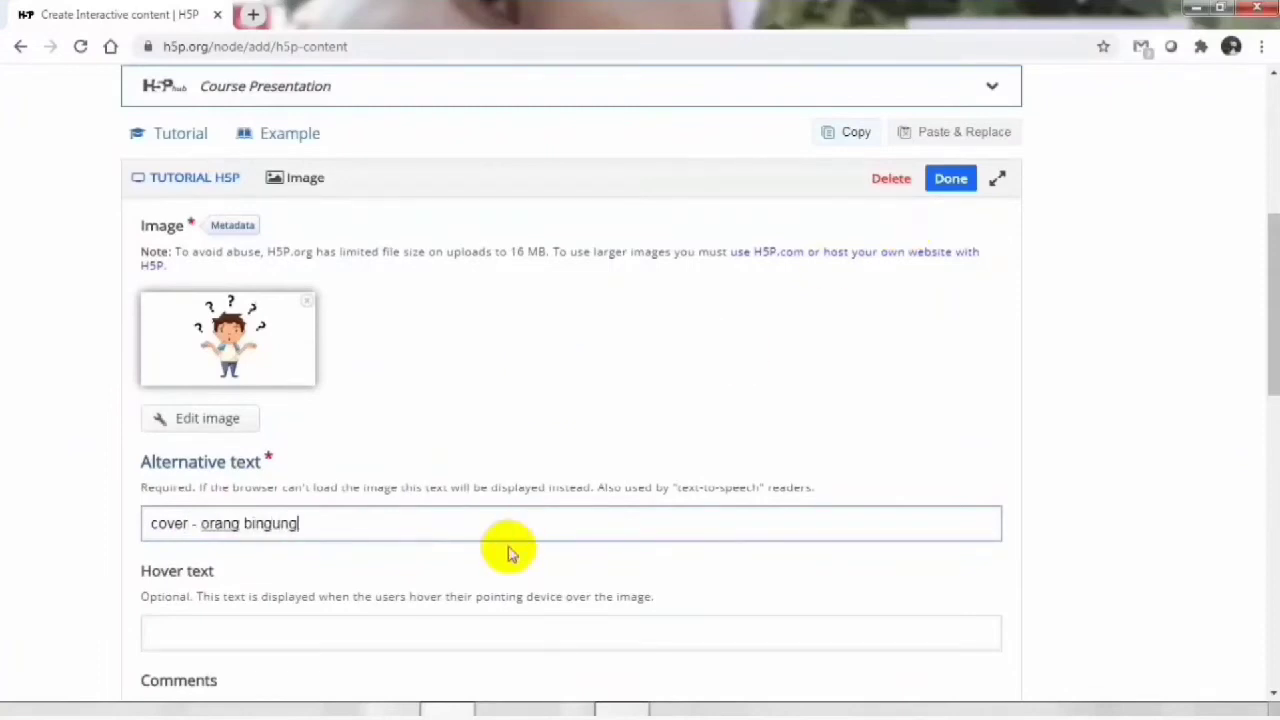
click(951, 178)
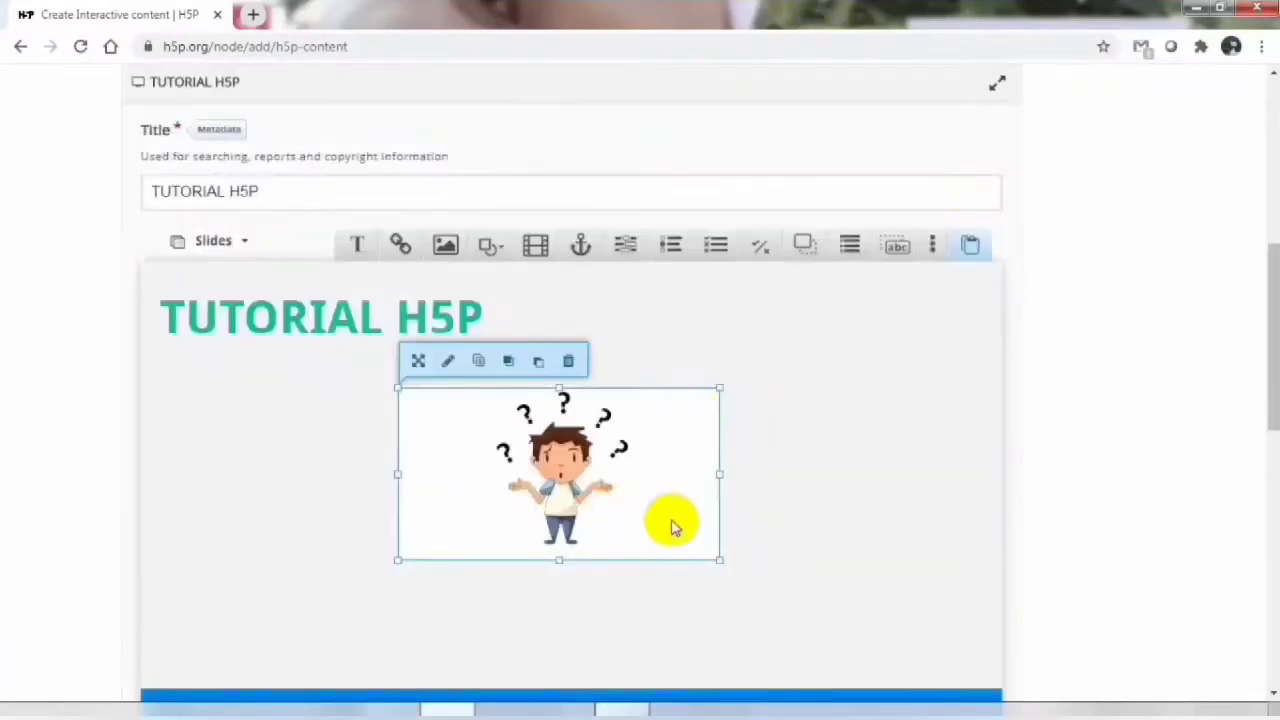
click(739, 519)
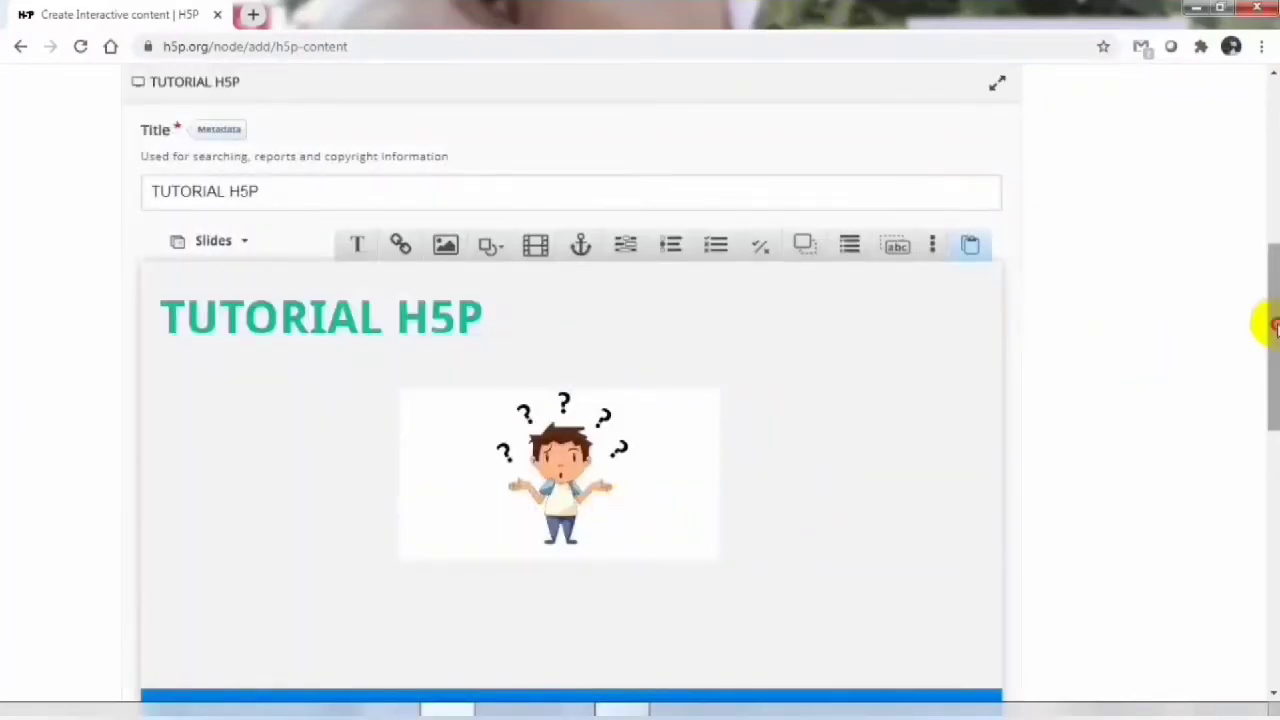
Step: Add a new blank slide after the first slide of the presentation
drag(1273, 325, 1260, 409)
click(731, 436)
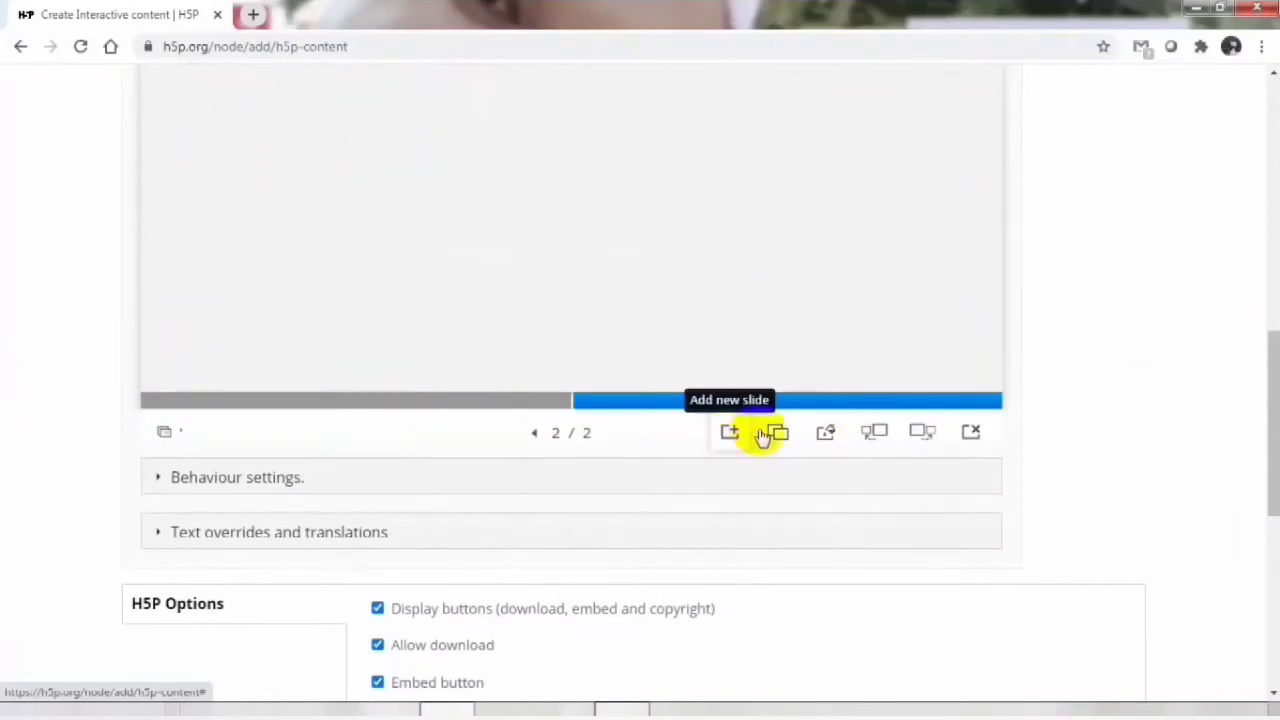
drag(1267, 372, 1271, 294)
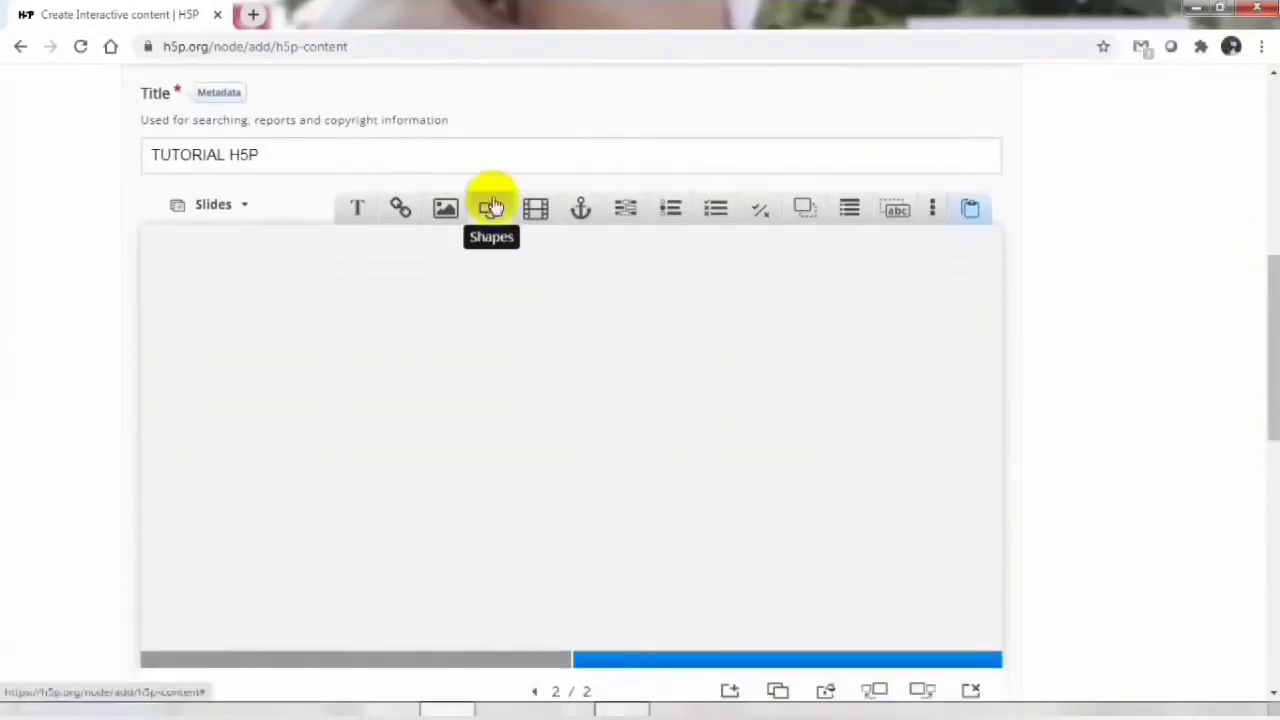
Step: Add a video element to the second slide and title it "Besaran"
click(532, 222)
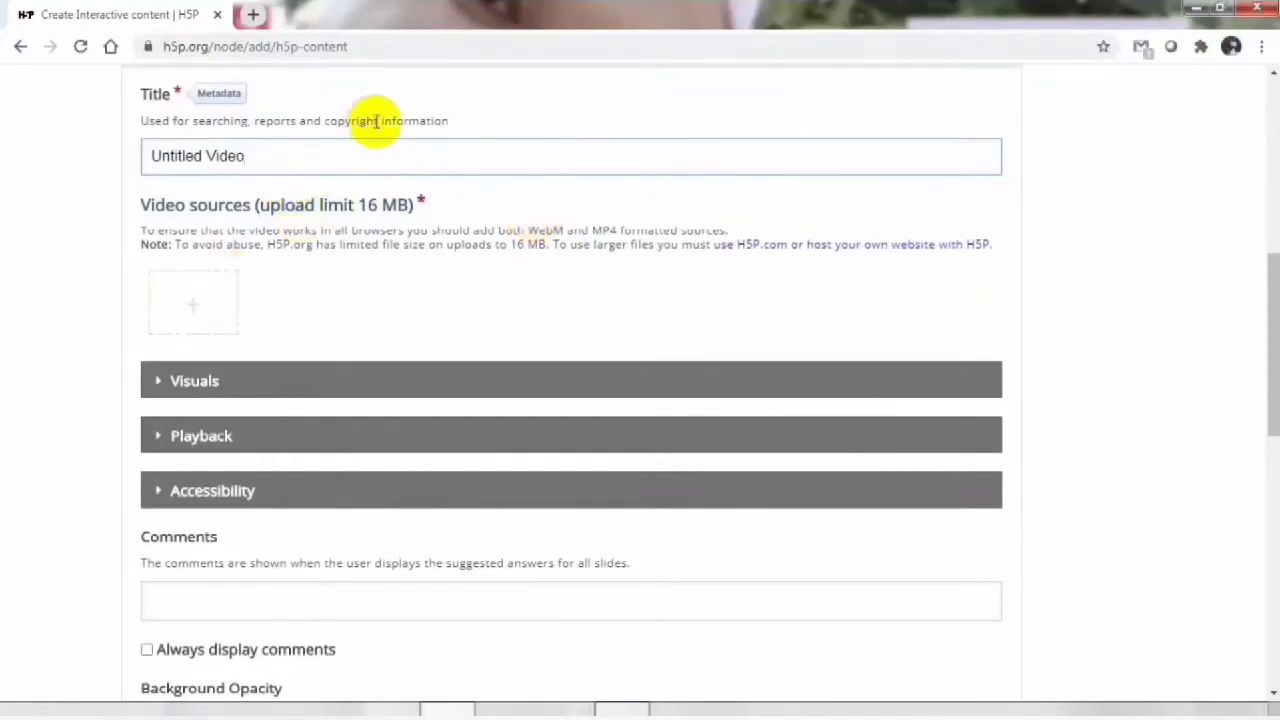
key(BackSpace)
key(BackSpace)
key(BackSpace)
key(BackSpace)
key(BackSpace)
key(BackSpace)
key(BackSpace)
key(BackSpace)
key(BackSpace)
key(BackSpace)
key(BackSpace)
key(BackSpace)
key(BackSpace)
key(BackSpace)
text(Besa)
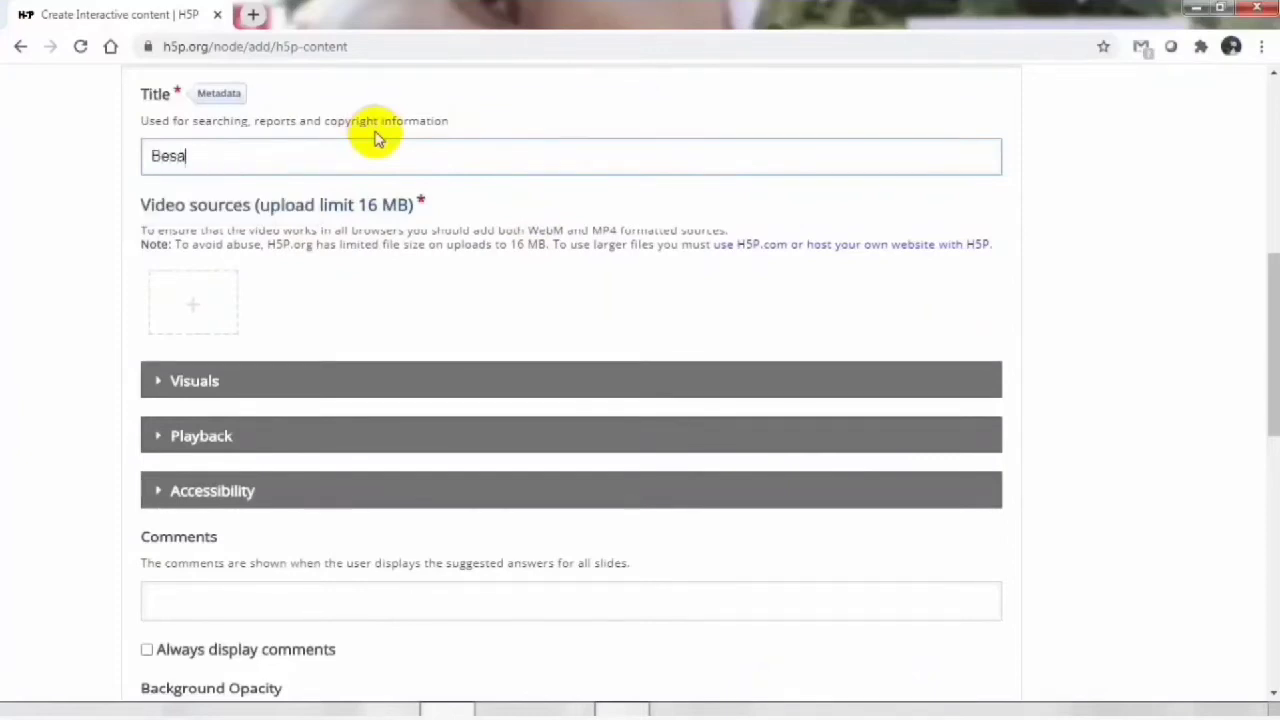
text(ran)
click(194, 308)
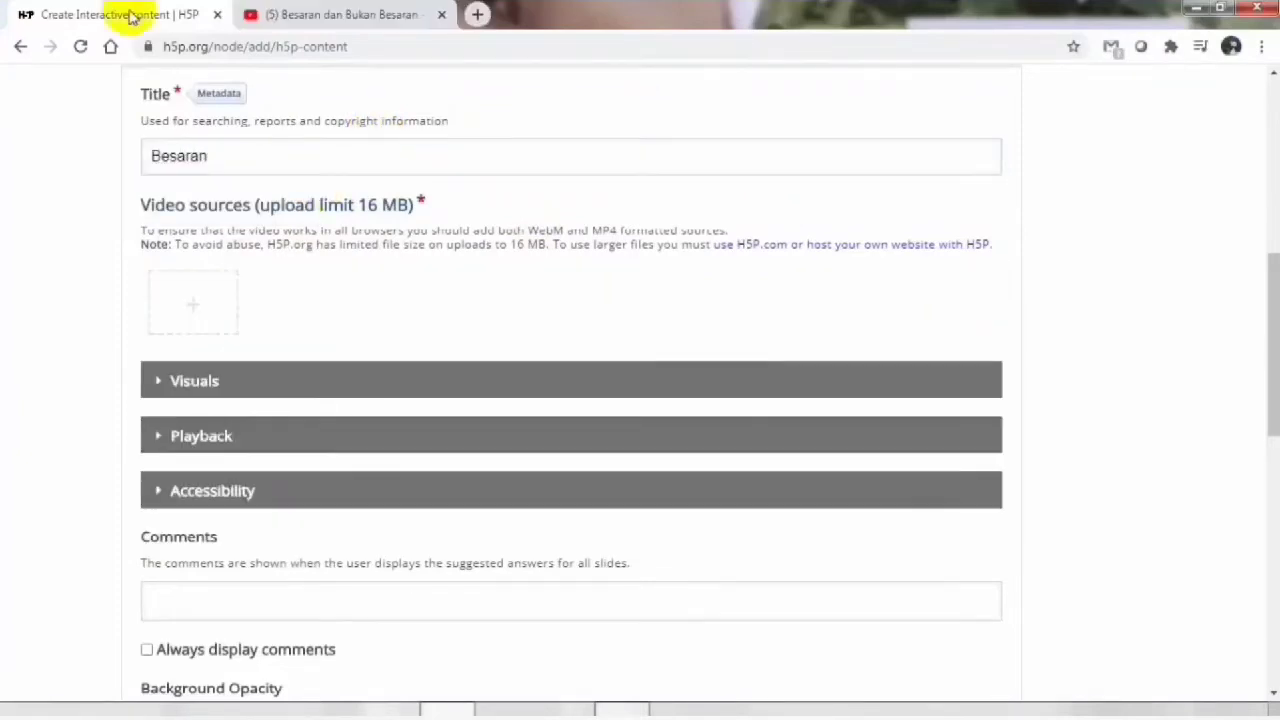
click(193, 308)
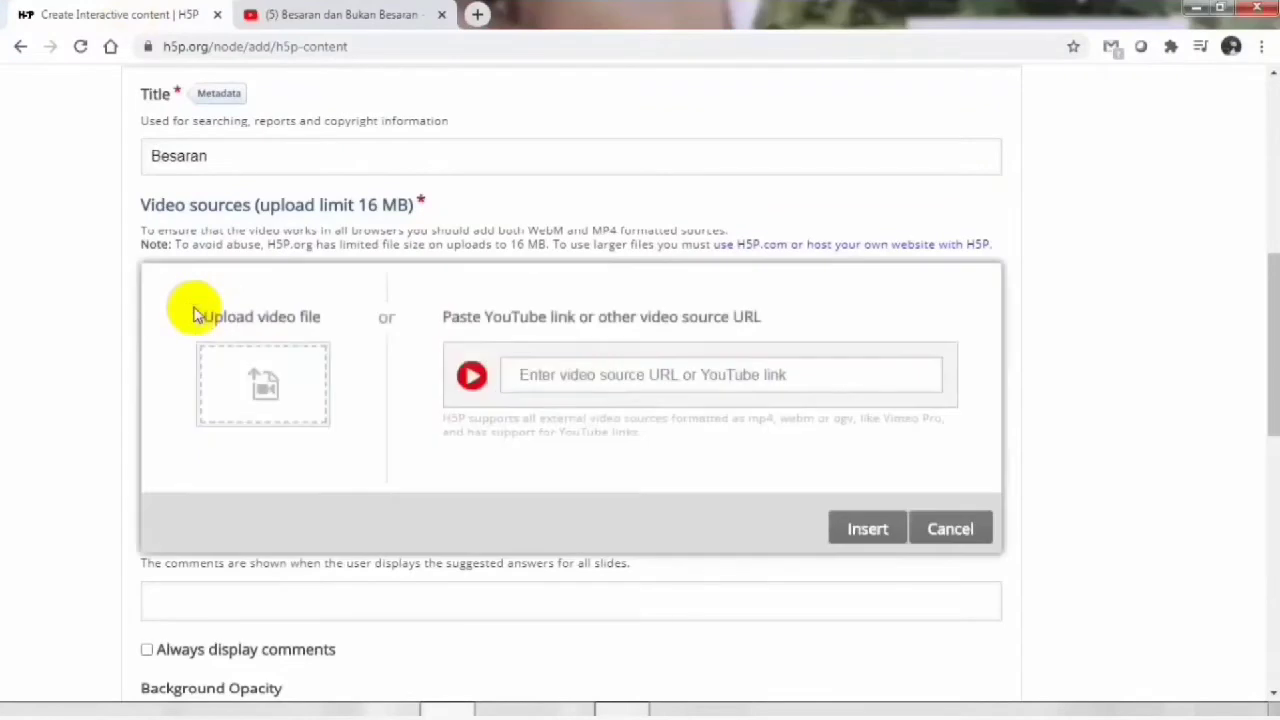
click(583, 378)
text(https://www.youtube.com/watch?v=Anaq4tmS3jc)
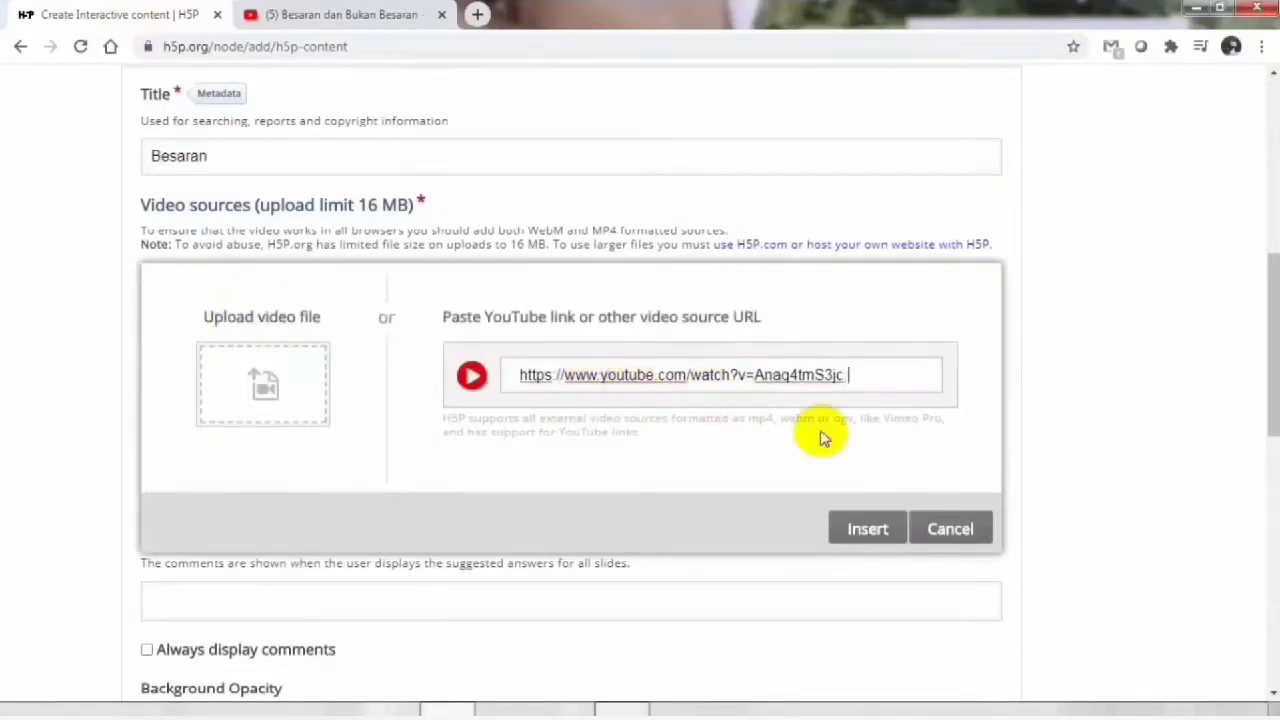
click(864, 529)
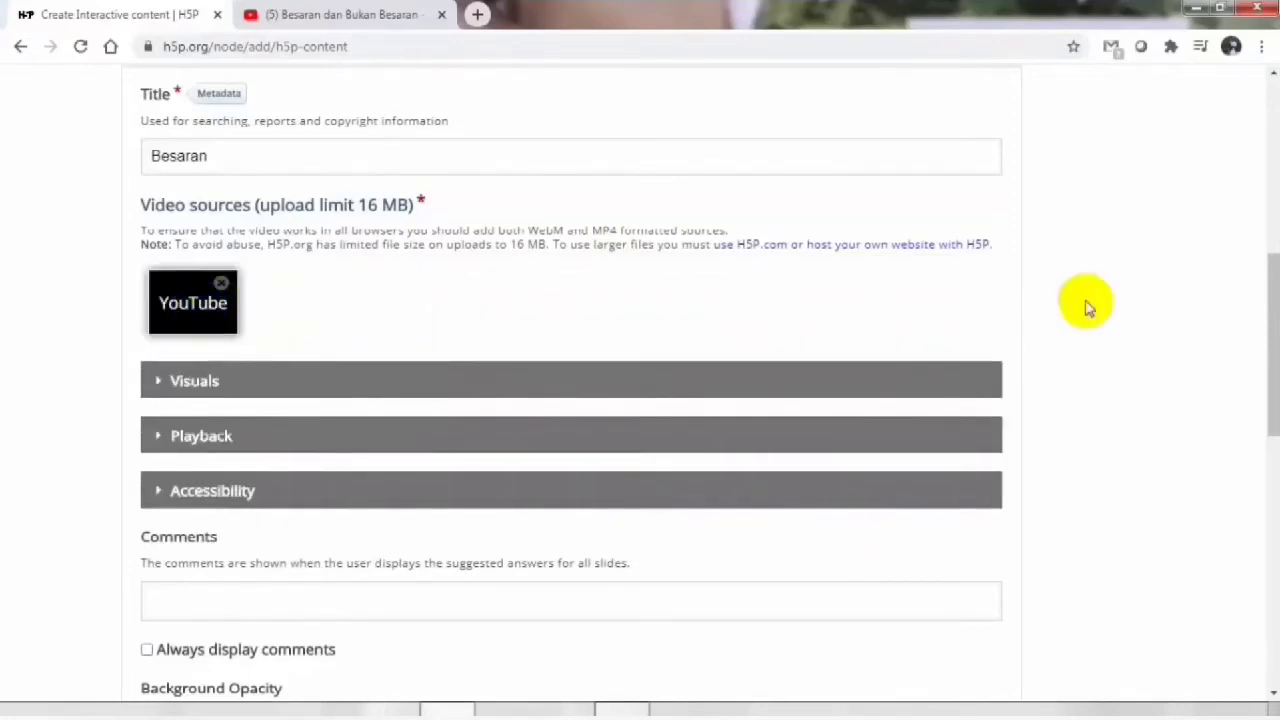
drag(1275, 345, 1275, 430)
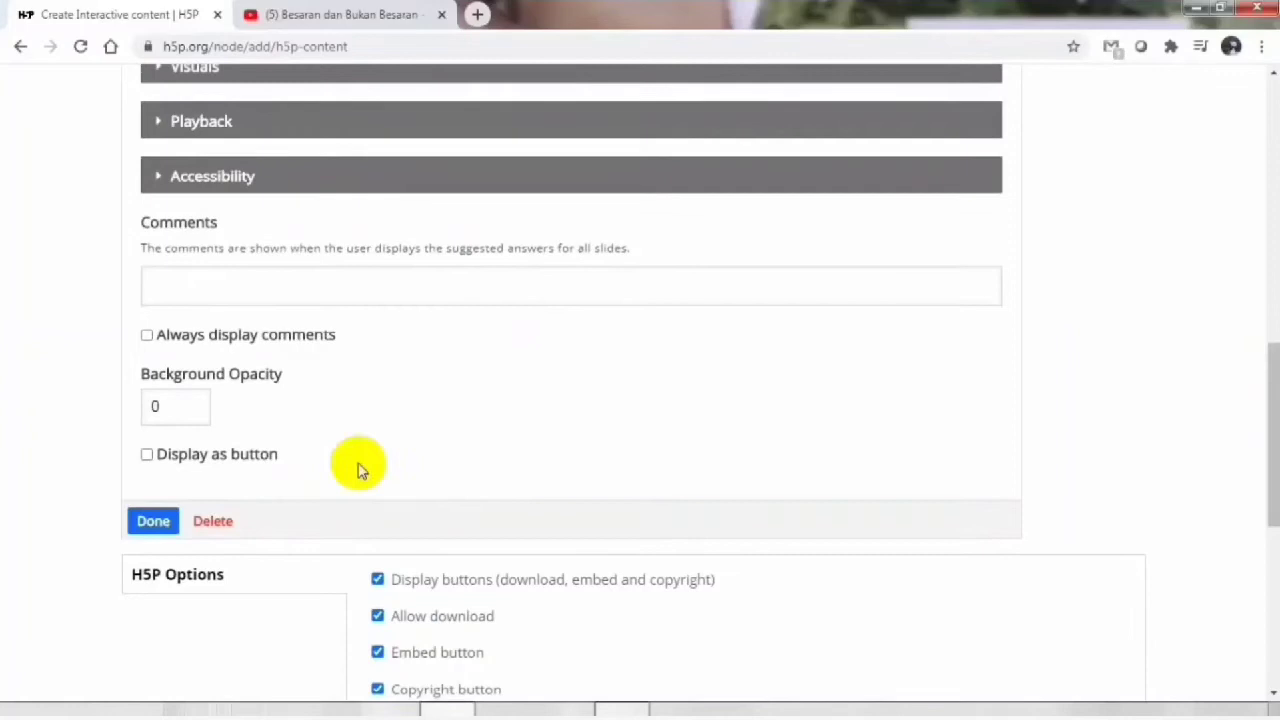
click(150, 524)
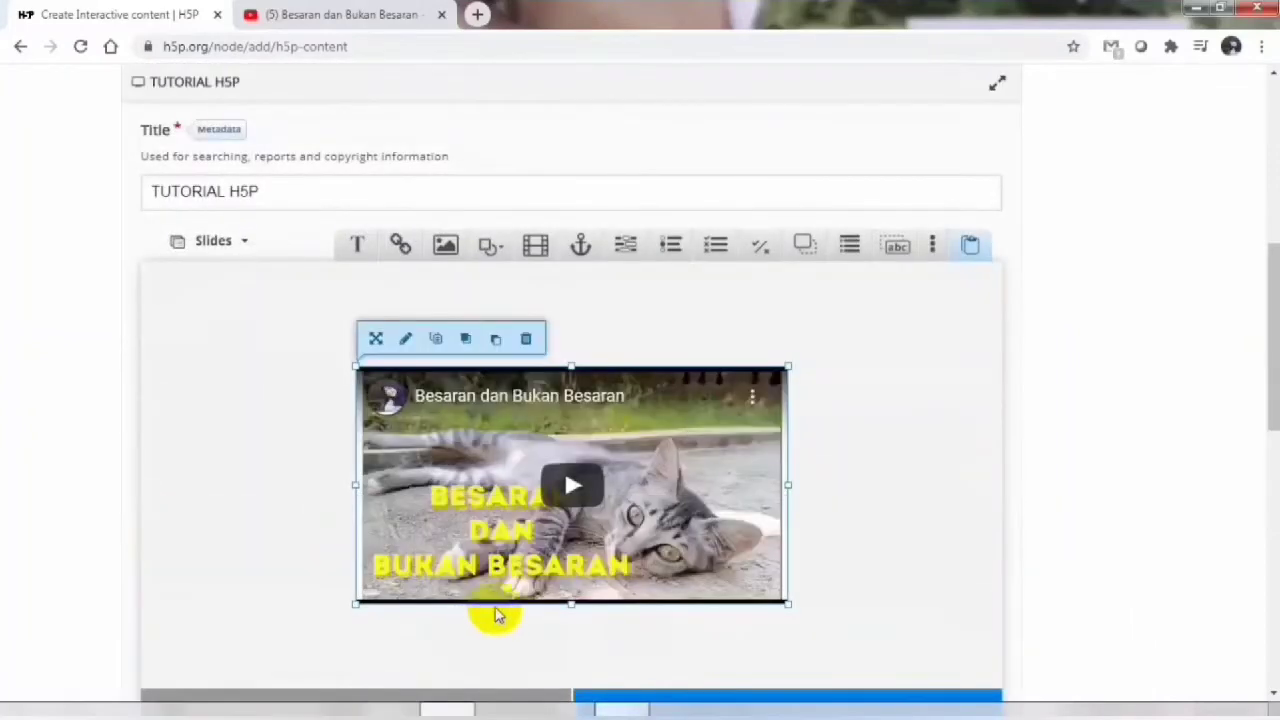
click(613, 362)
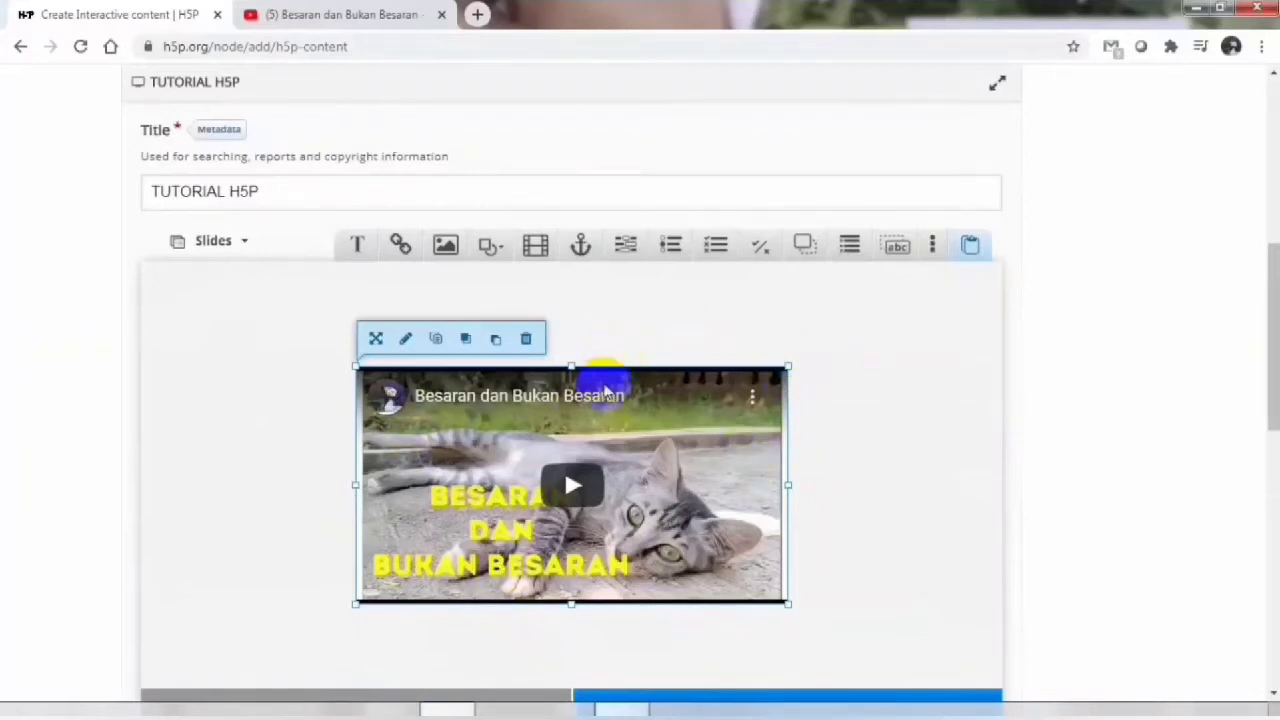
click(596, 480)
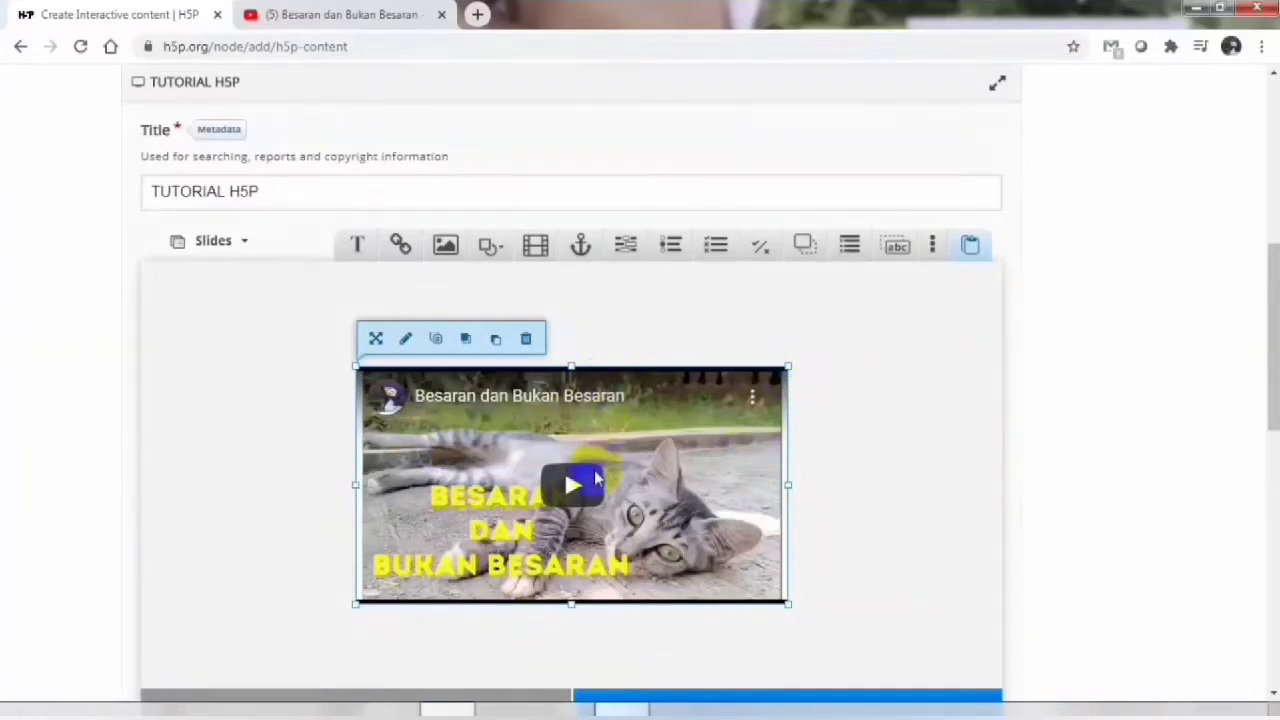
click(833, 371)
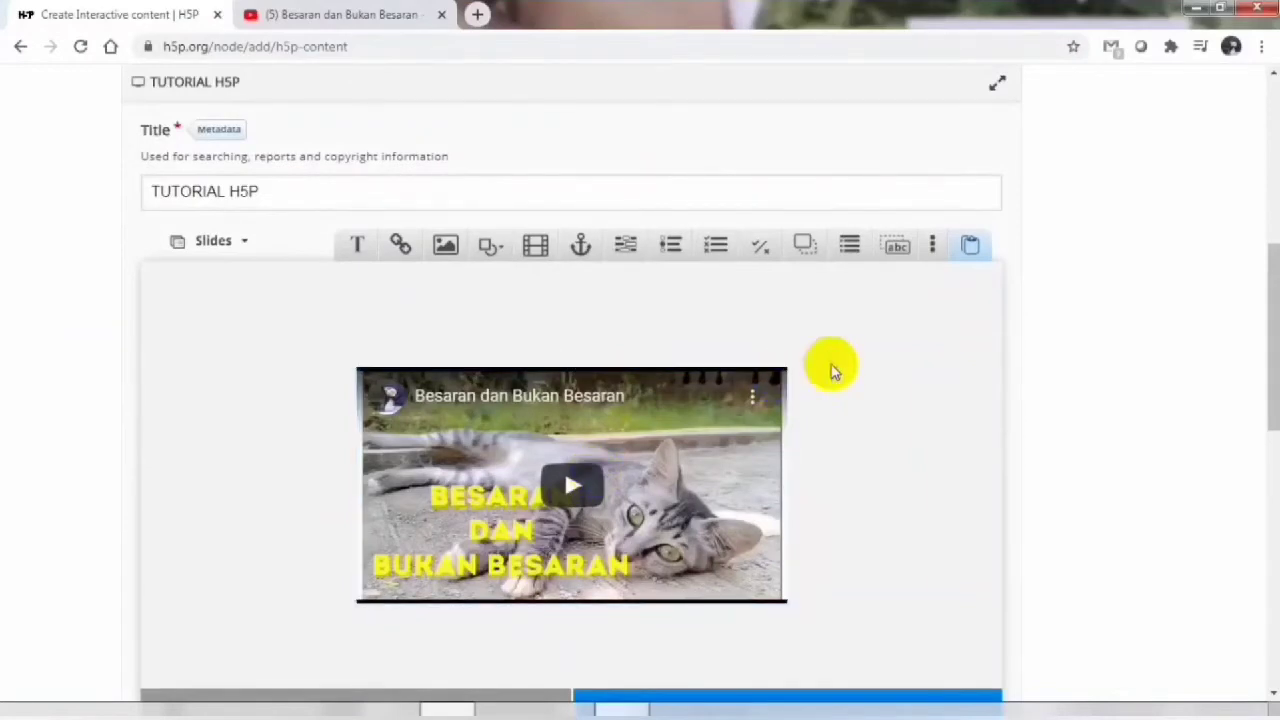
Step: Add a new slide after the second one and insert a Fill in the Blanks element on it
scroll(1260, 337, down, 2)
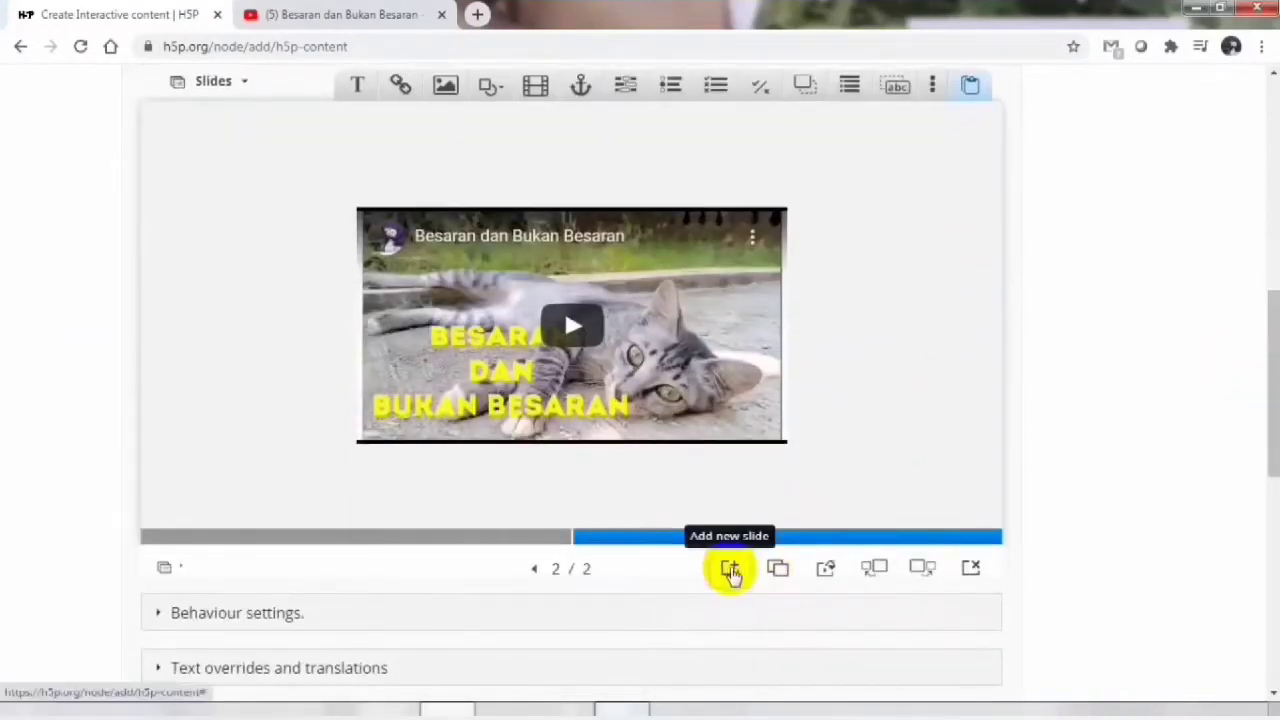
click(731, 570)
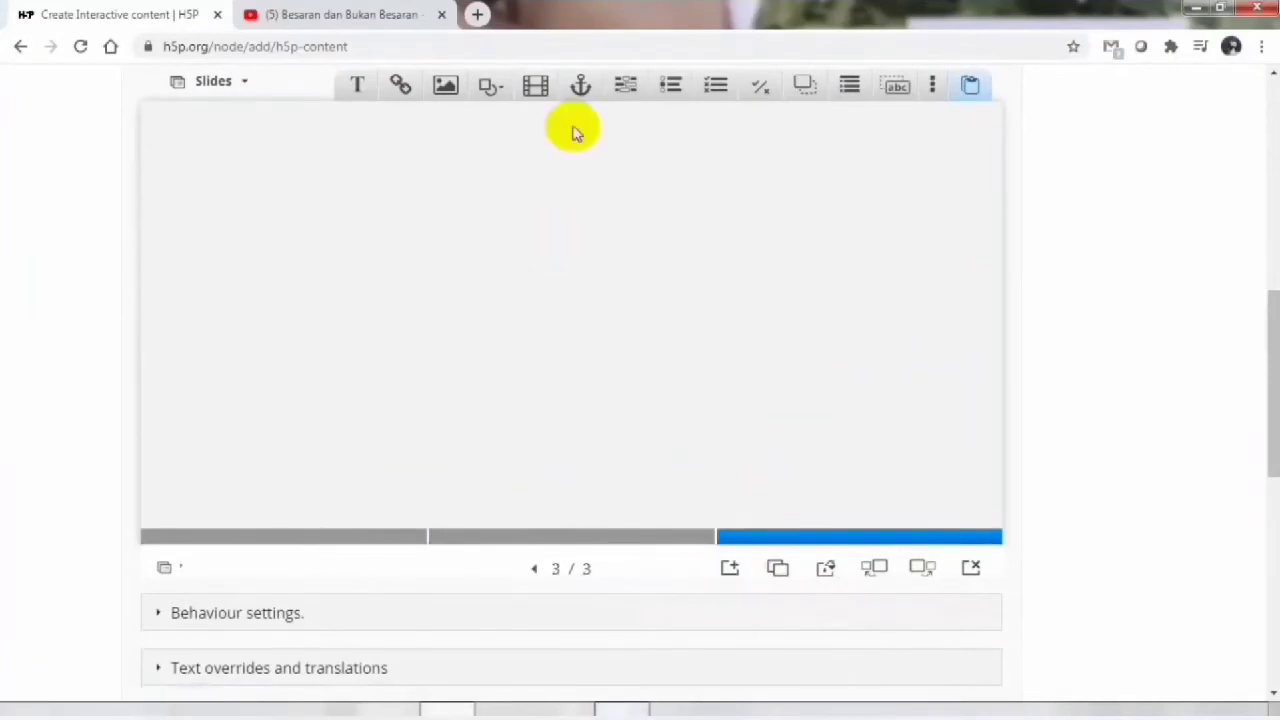
click(626, 90)
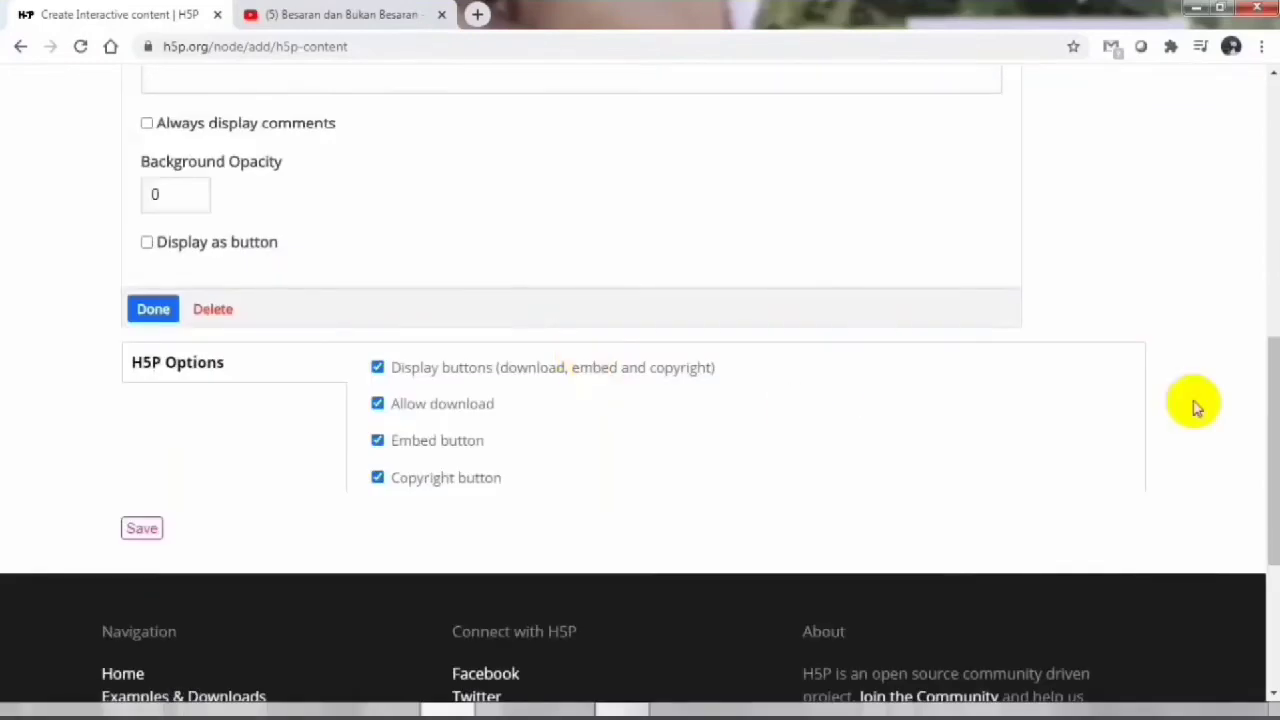
Step: Title the Fill in the Blanks element "Contoh besaran" in place of the default title
drag(1263, 443, 1270, 350)
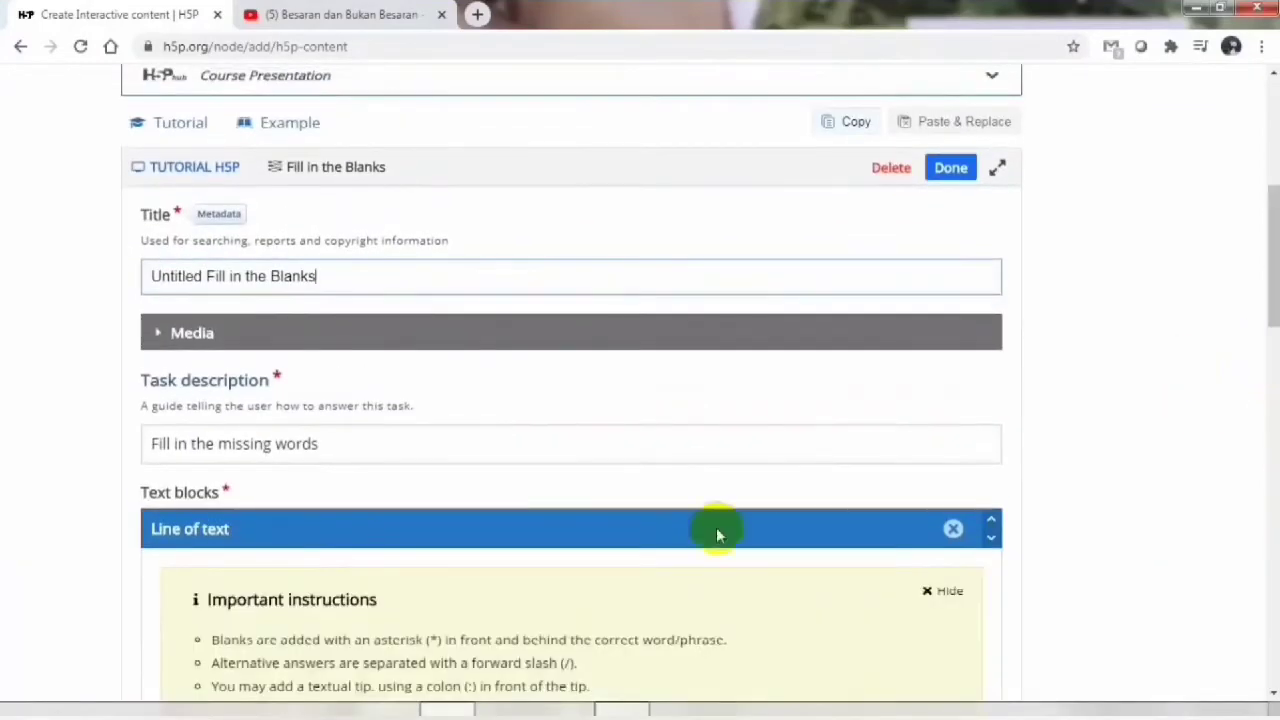
key(BackSpace)
key(BackSpace)
key(BackSpace)
key(BackSpace)
key(BackSpace)
key(BackSpace)
key(BackSpace)
key(BackSpace)
key(BackSpace)
key(BackSpace)
key(BackSpace)
key(BackSpace)
key(BackSpace)
key(BackSpace)
key(BackSpace)
key(BackSpace)
key(BackSpace)
key(BackSpace)
key(BackSpace)
key(BackSpace)
text(Contoh besaran)
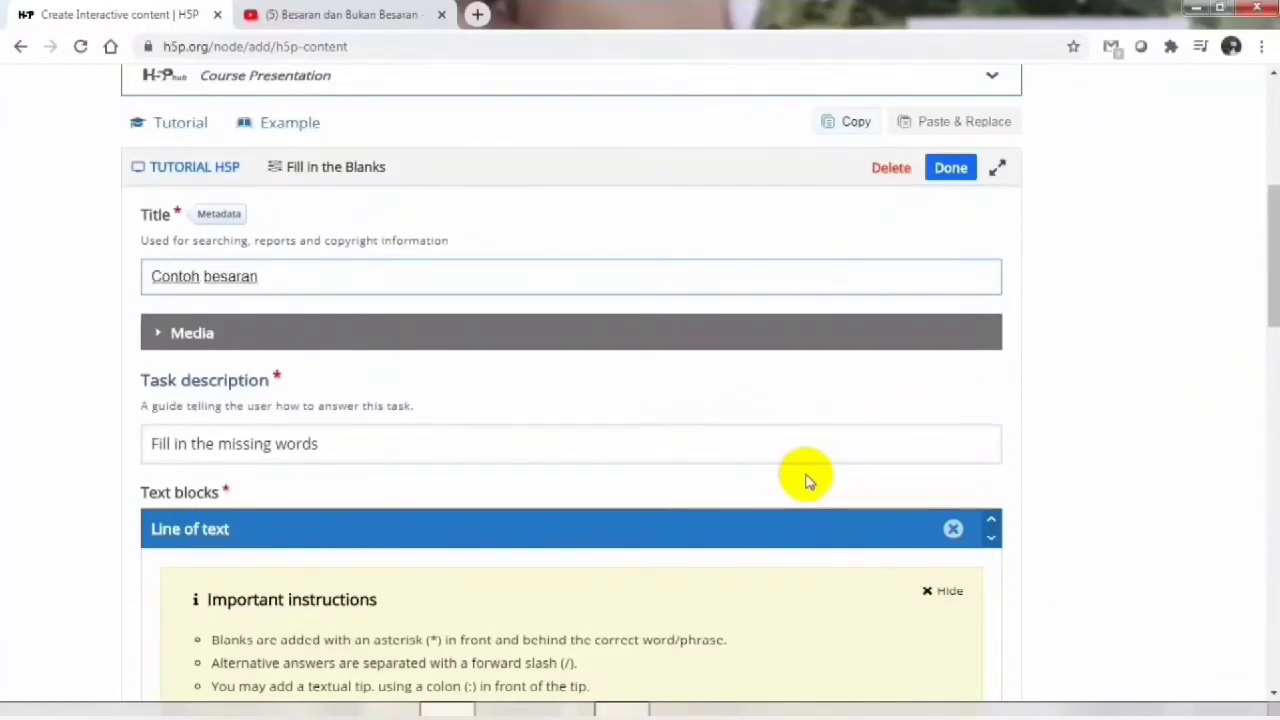
Step: Replace the default task description with "Isilah di bagian yang kosong"
click(423, 443)
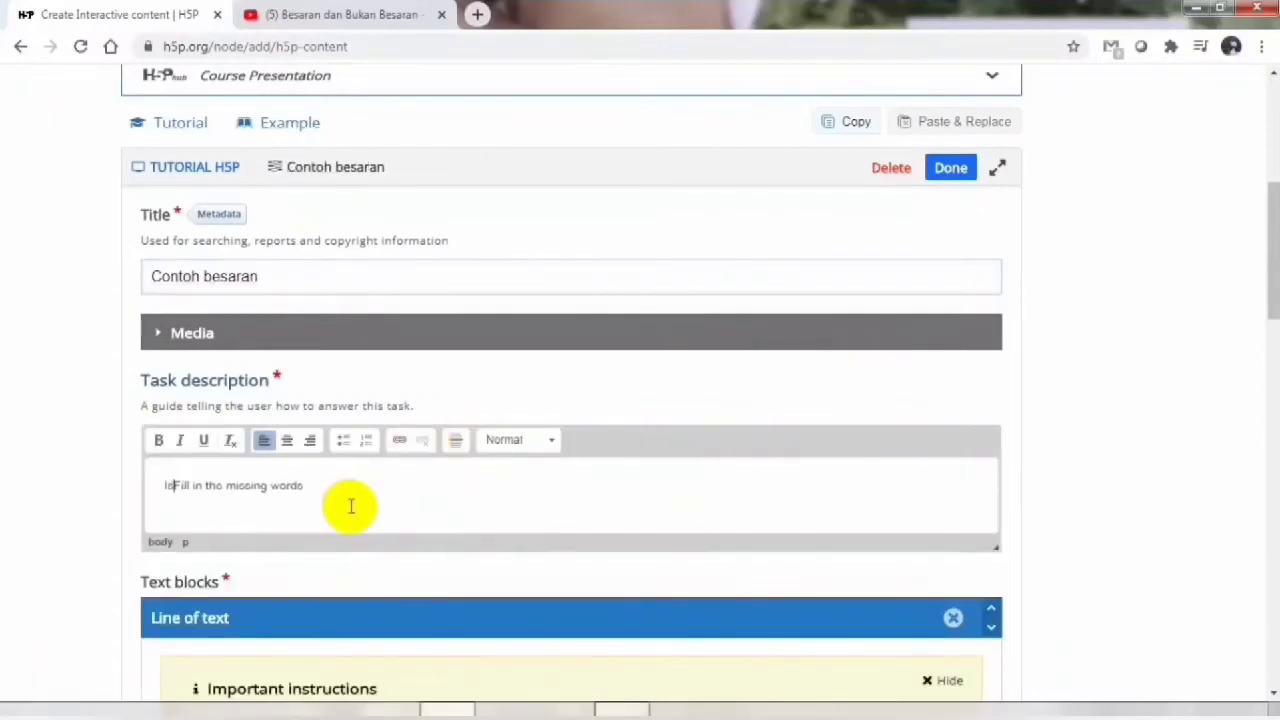
key(Delete)
key(Delete)
key(Delete)
key(Delete)
key(Delete)
key(Delete)
key(Delete)
key(Delete)
key(Delete)
key(Delete)
key(Delete)
key(Delete)
key(Delete)
key(Delete)
key(Delete)
key(Delete)
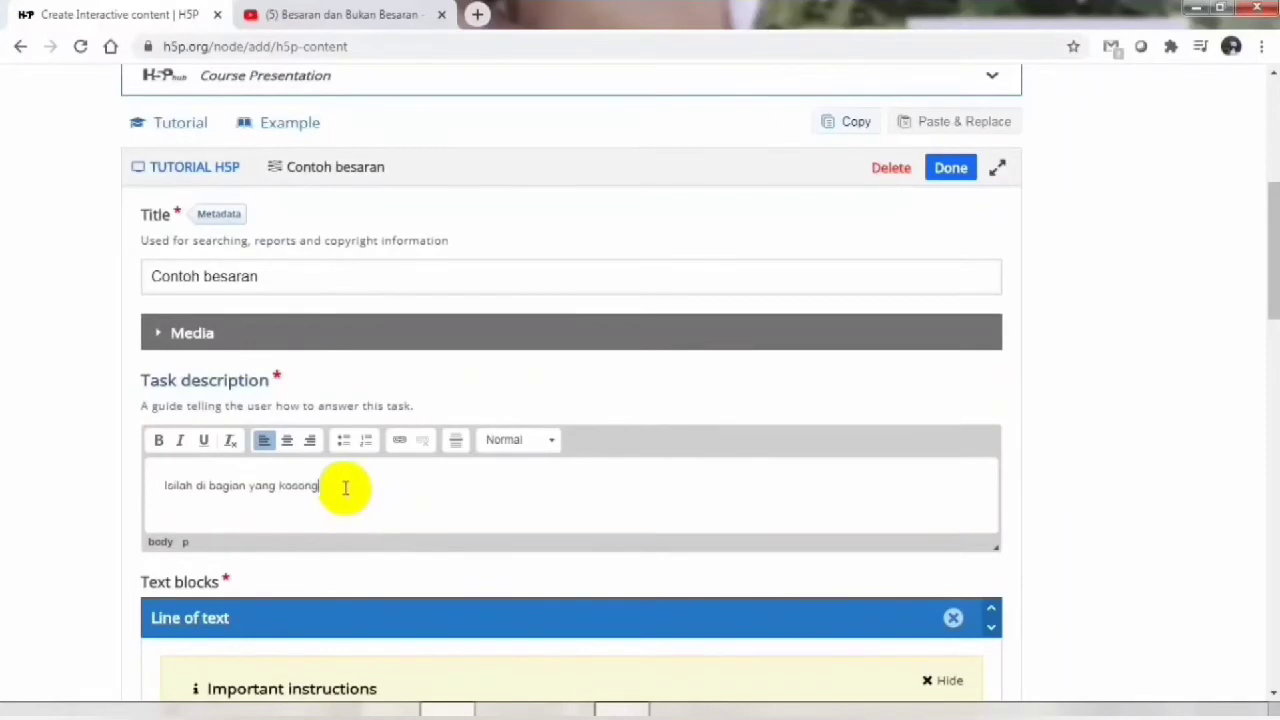
Step: Format the whole task description as Heading 2
triple_click(343, 486)
click(550, 440)
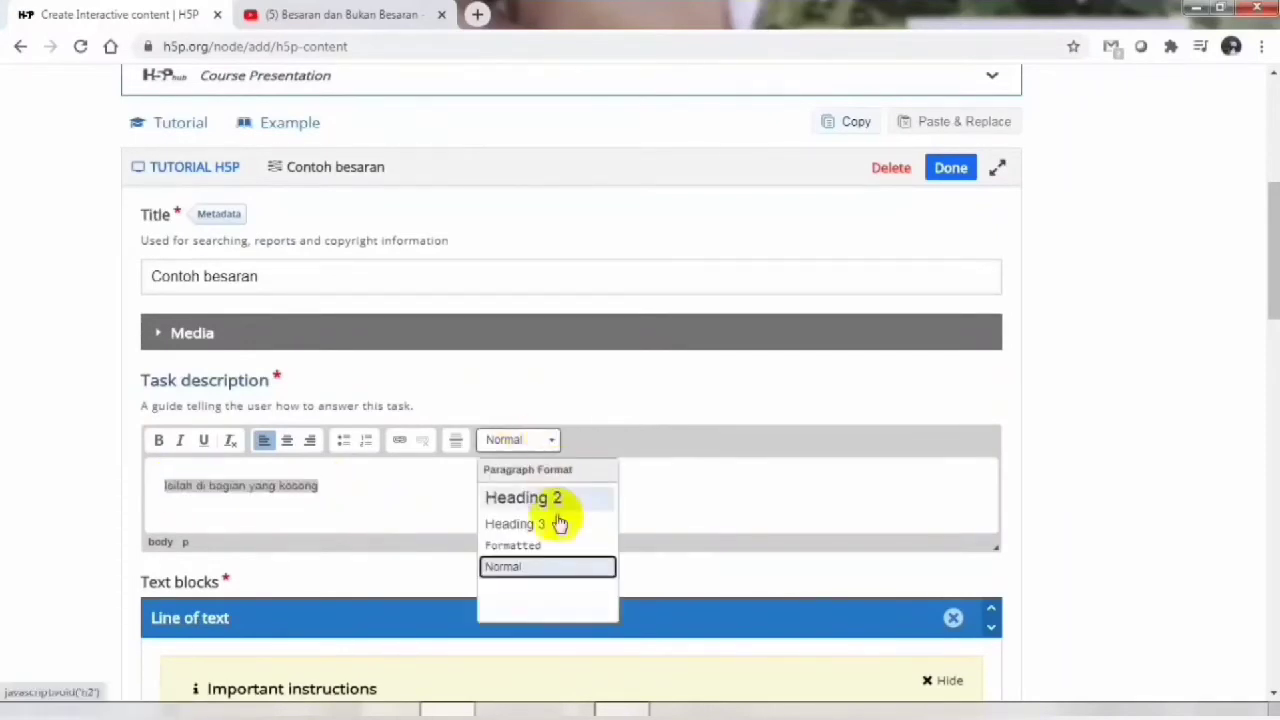
click(551, 496)
Step: Open the empty line of text in the first text block for editing
drag(1275, 315, 1275, 365)
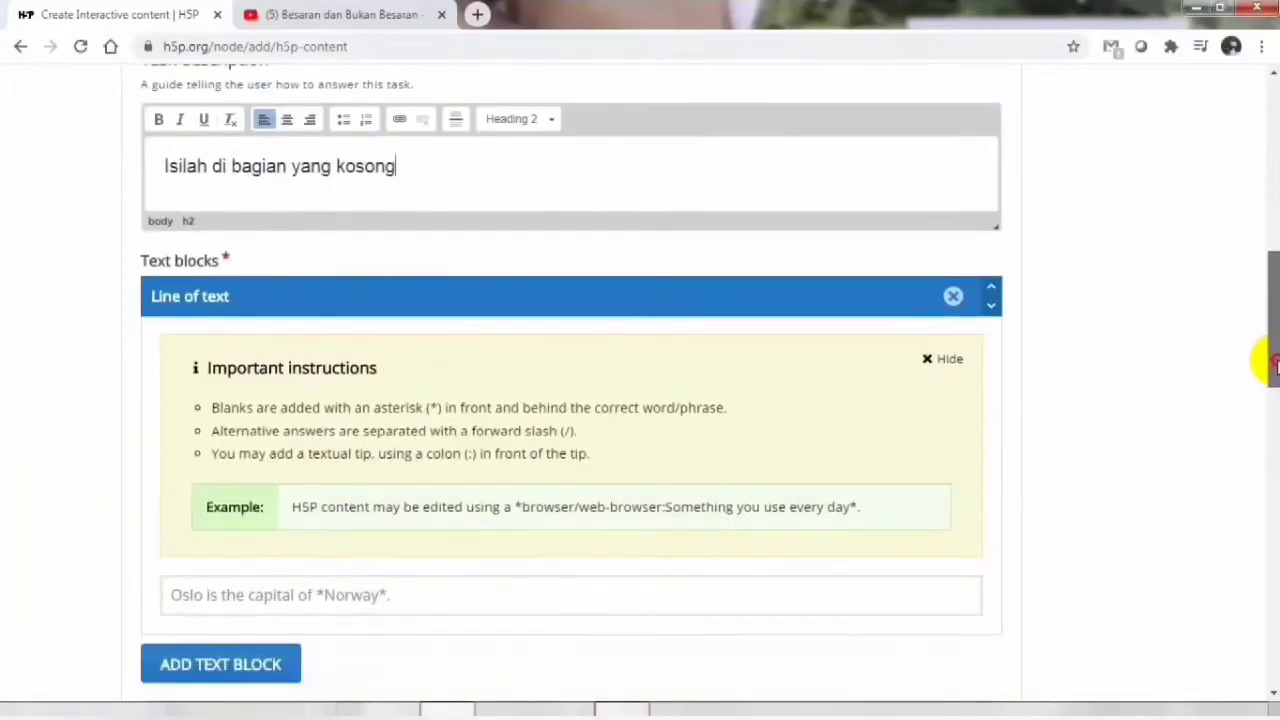
mouse_move(1275, 365)
mouse_down()
mouse_move(1275, 435)
mouse_move(1275, 390)
mouse_up()
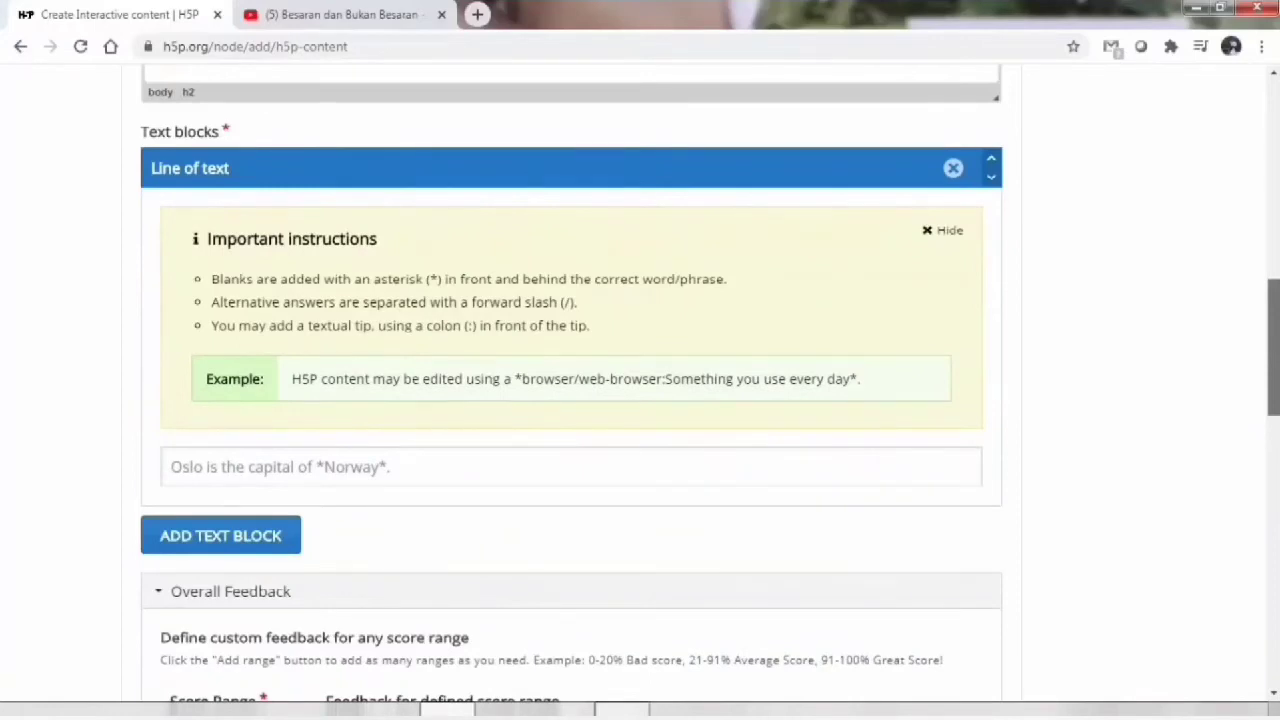
click(690, 467)
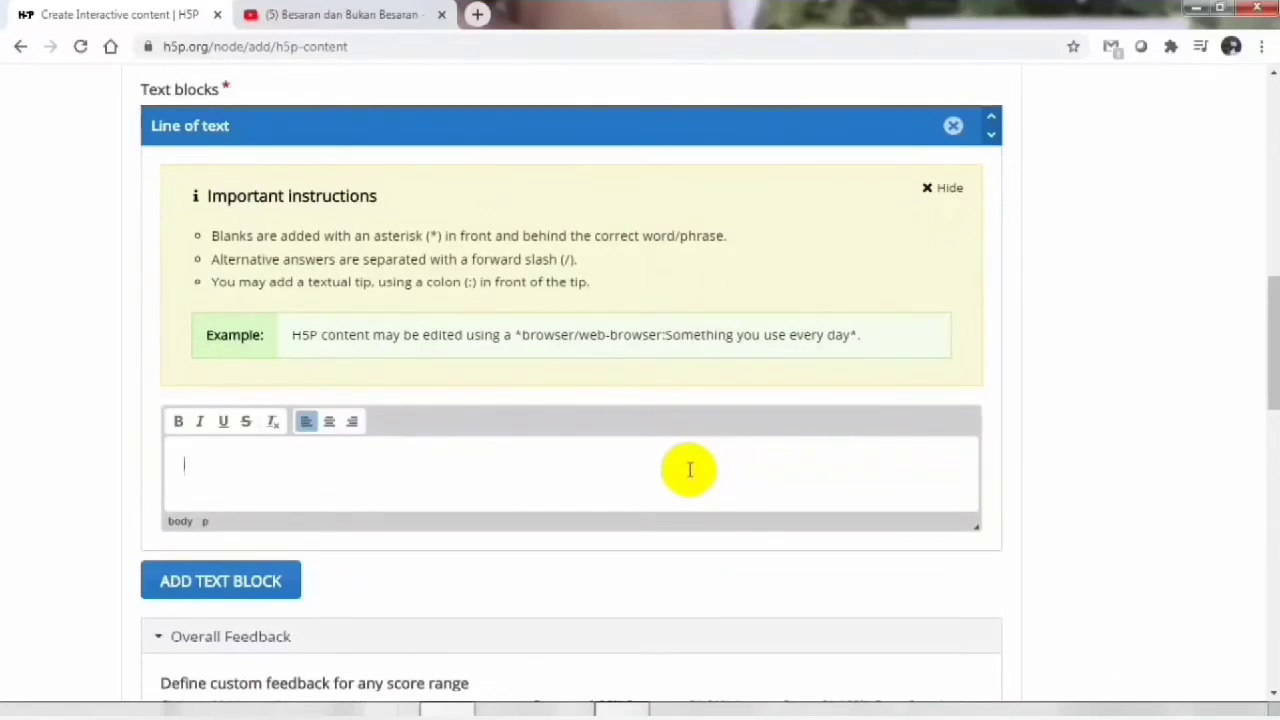
text(oh besaran adala)
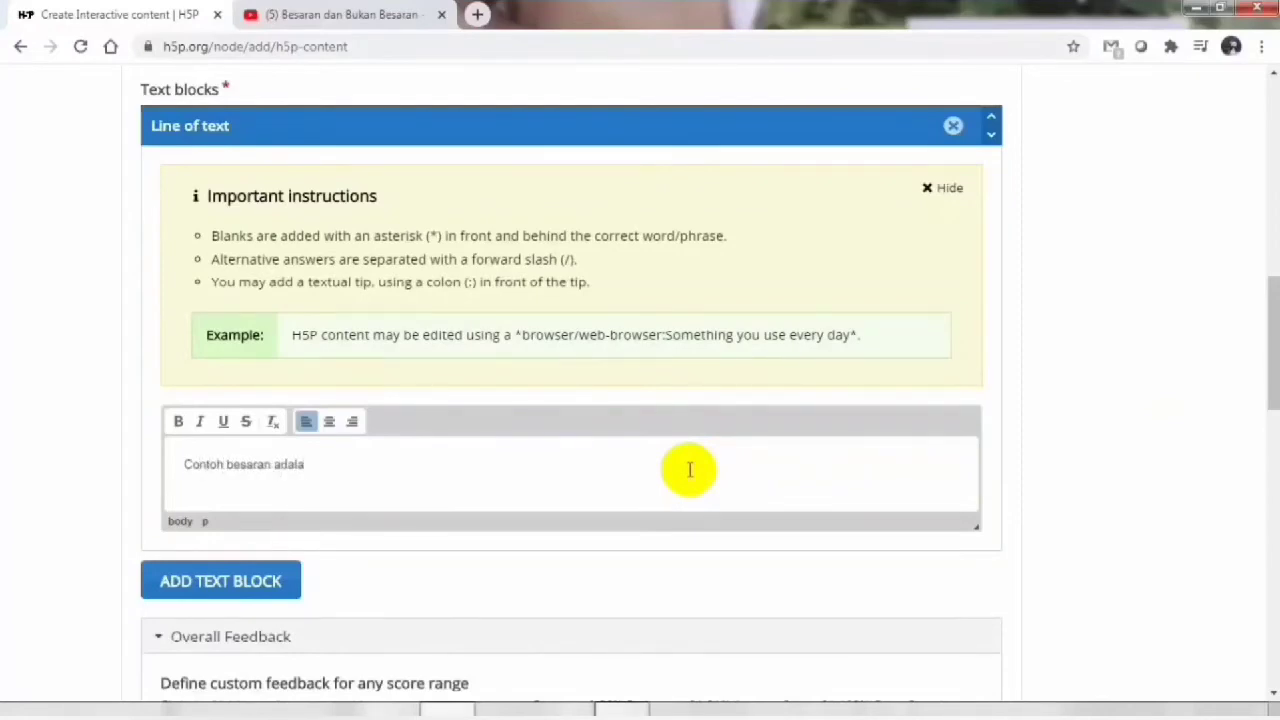
key(BackSpace)
key(BackSpace)
key(BackSpace)
key(BackSpace)
key(BackSpace)
key(BackSpace)
key(BackSpace)
key(BackSpace)
key(BackSpace)
text(h b)
key(BackSpace)
key(BackSpace)
key(BackSpace)
key(BackSpace)
key(BackSpace)
key(BackSpace)
key(BackSpace)
key(BackSpace)
Step: Enter "Balonku ada *lima/Lima/LIMA/5* rupa-rupa warnanya. *Hijau/hijau:warna daun*" as the text block's line and finish the Fill in the Blanks element
text(Balonku ada *lima)
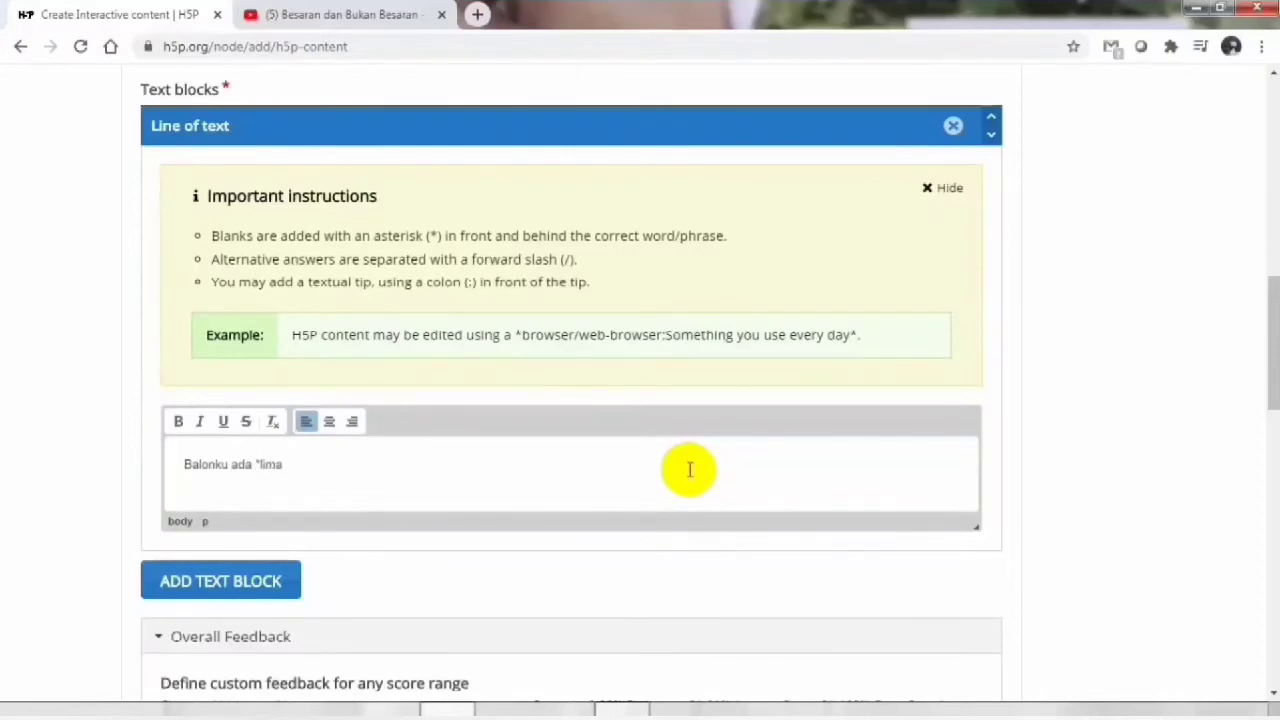
text(/Lima/LIMA/5* rupa-rupa warnanya. *Hijau/hijau:)
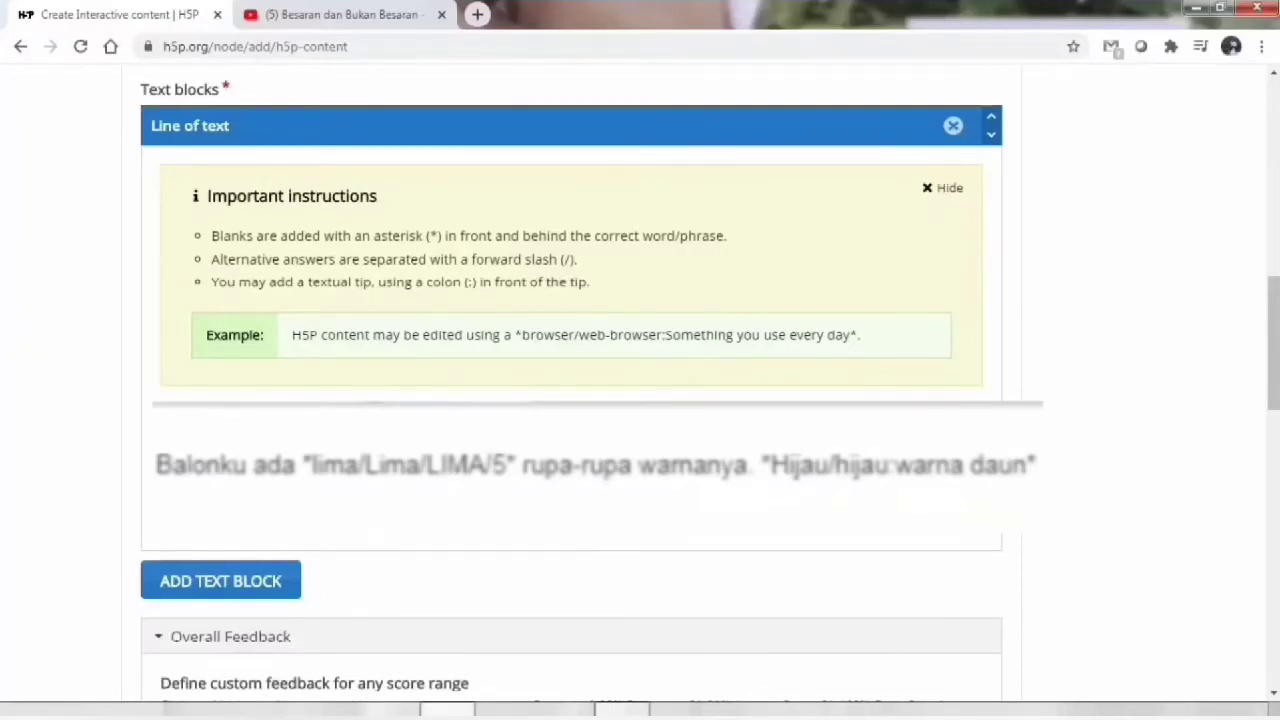
text(warna dau)
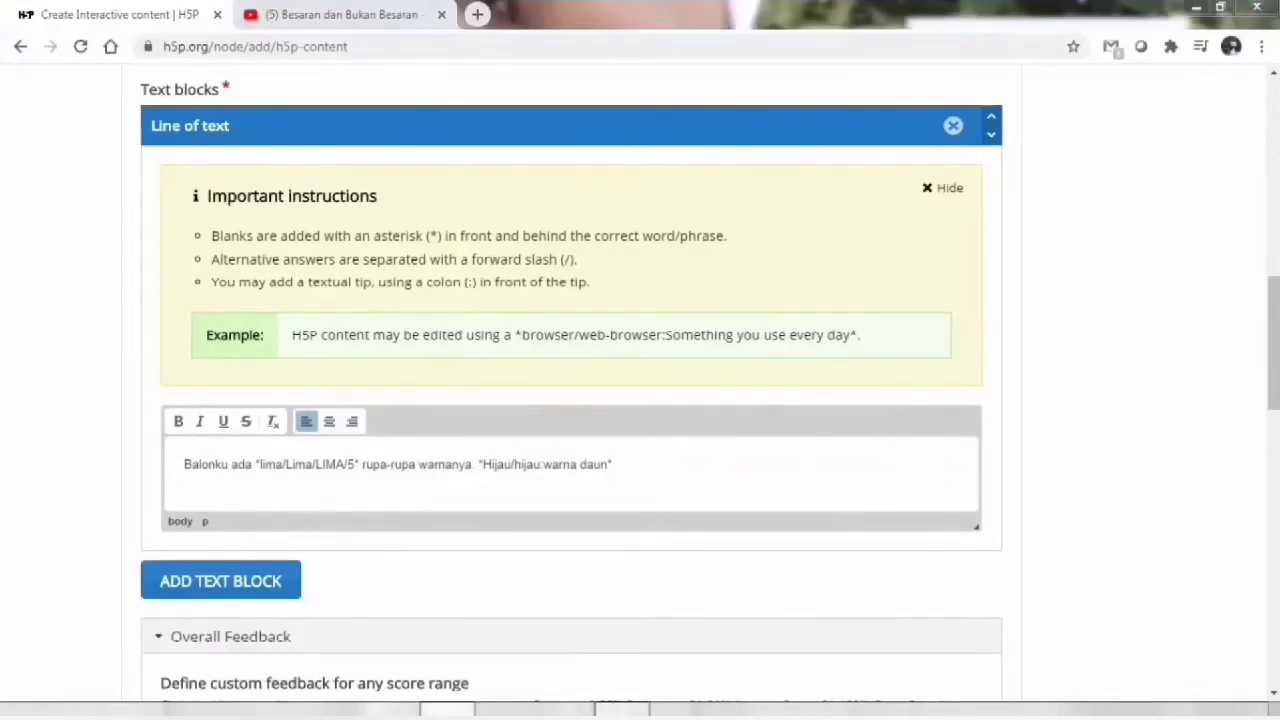
drag(1260, 365, 1268, 528)
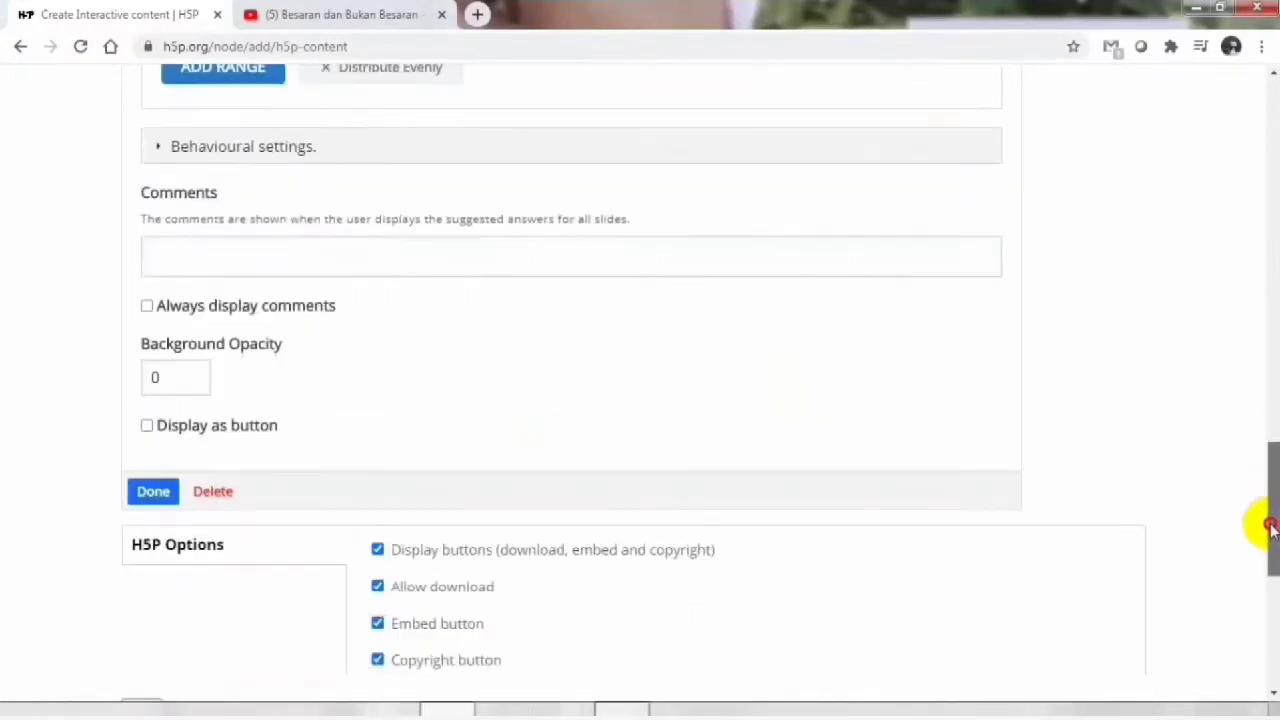
click(152, 493)
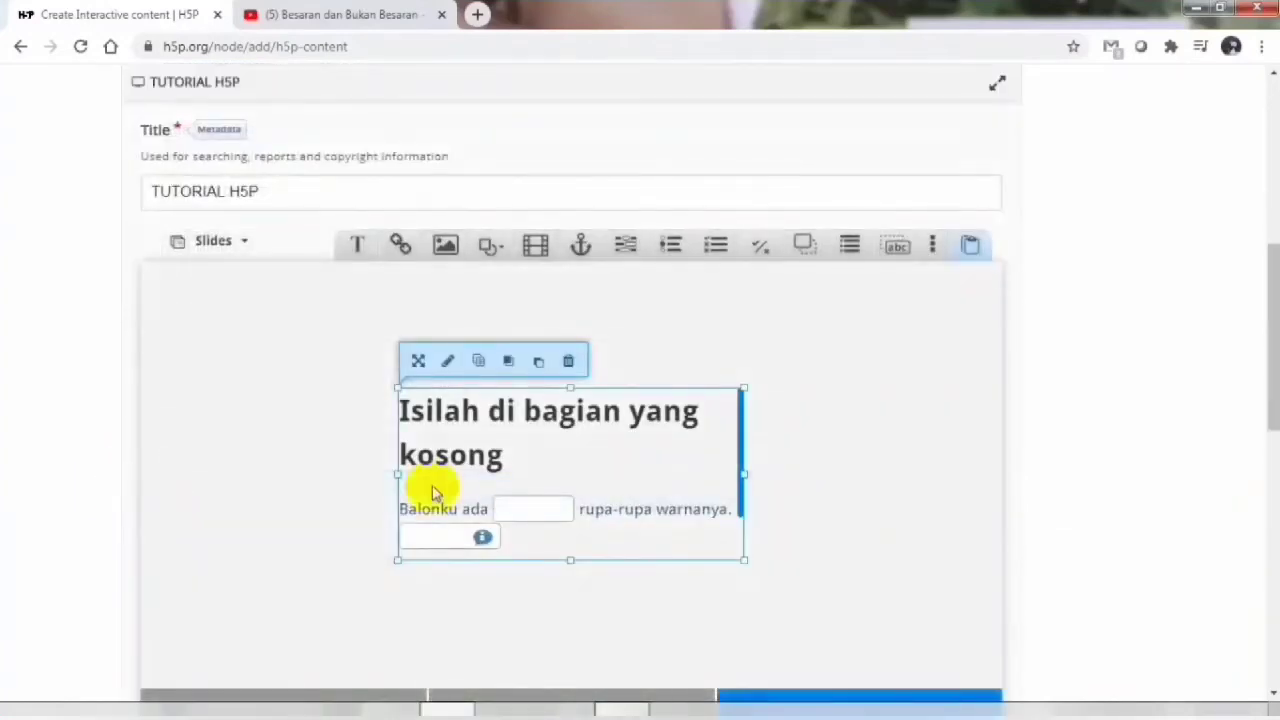
Step: Widen the Fill in the Blanks element on both sides so that it spans most of the slide, and deselect it
drag(397, 472, 195, 490)
drag(742, 473, 836, 490)
click(872, 484)
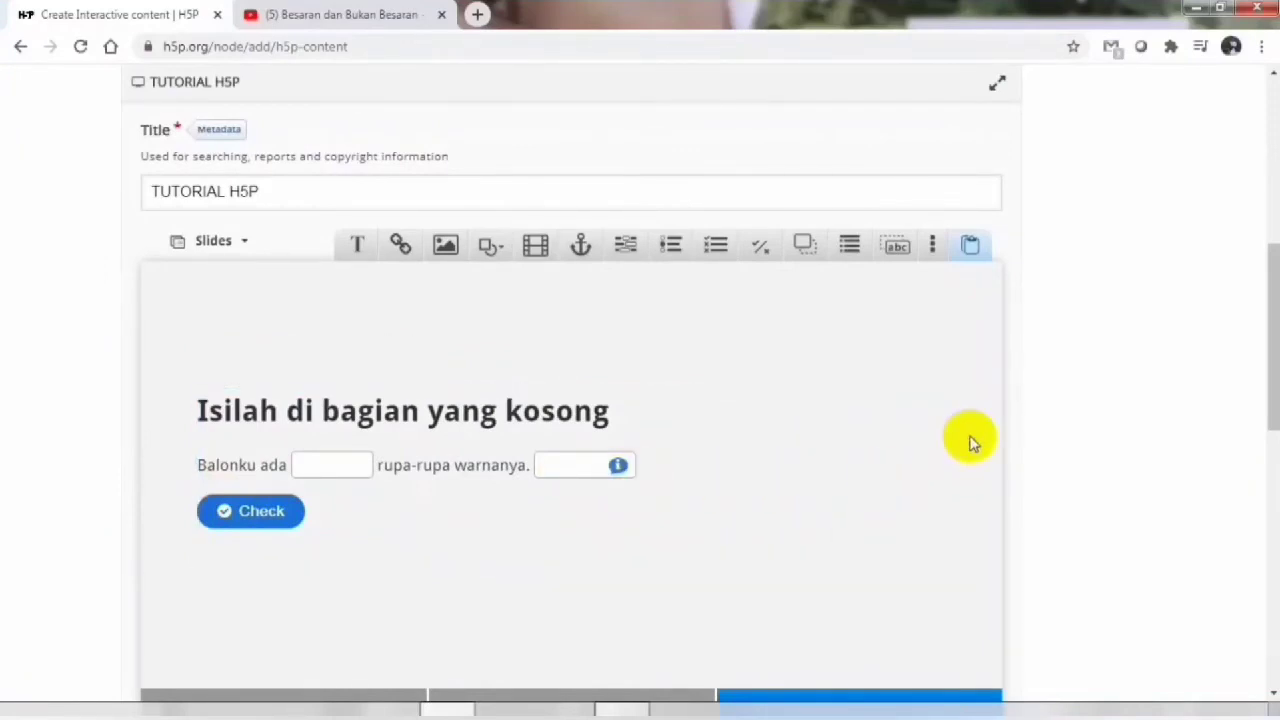
Step: Save the presentation and view its content page
drag(1272, 318, 1258, 510)
click(142, 387)
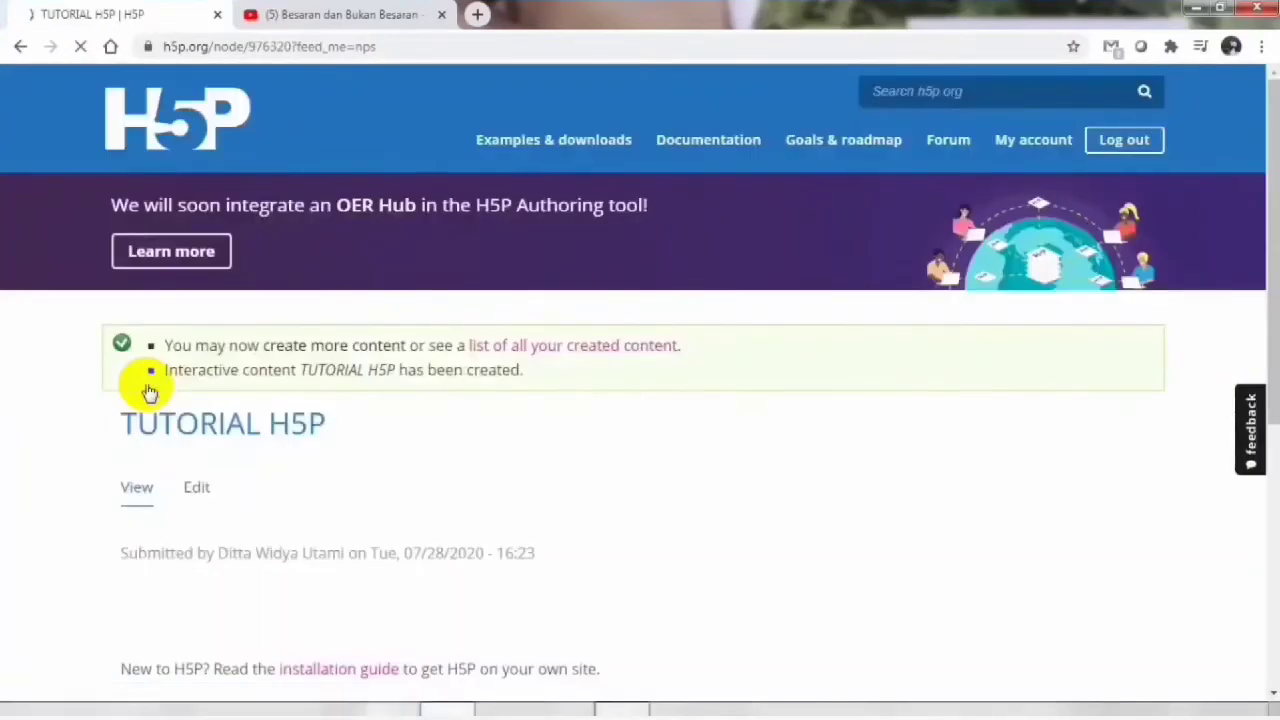
drag(379, 376, 1264, 172)
click(1073, 503)
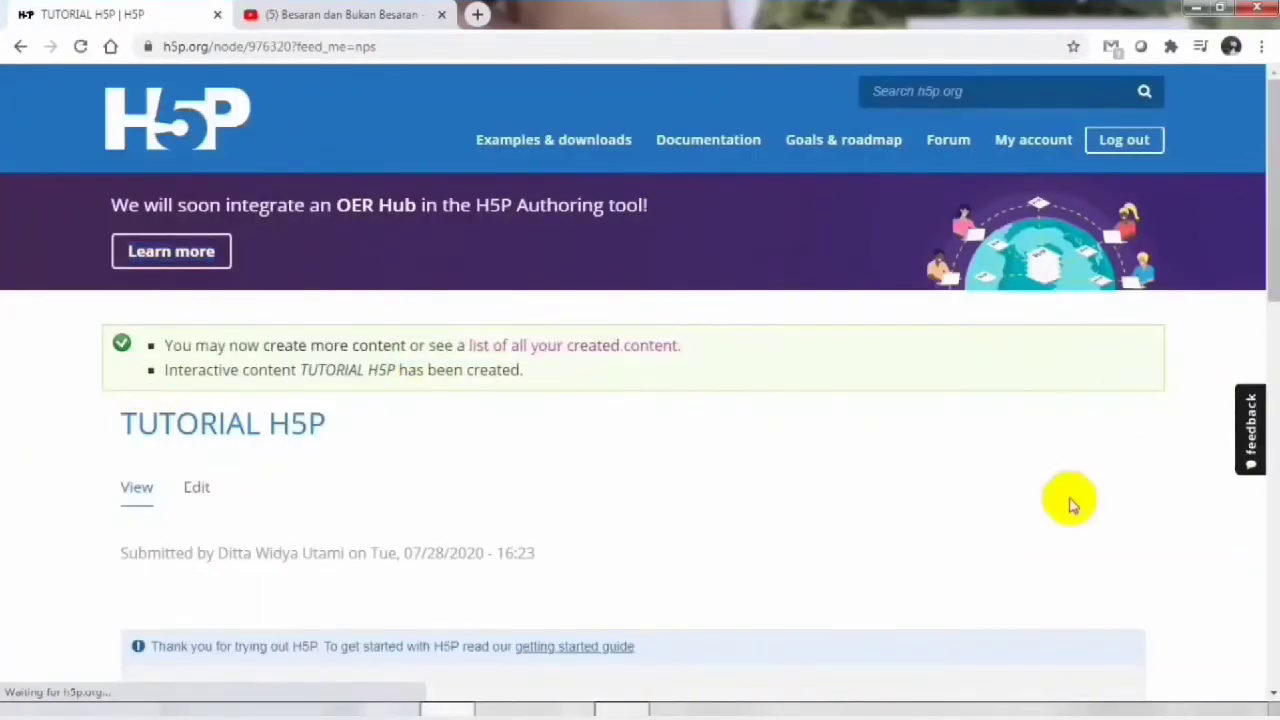
drag(1268, 263, 1273, 320)
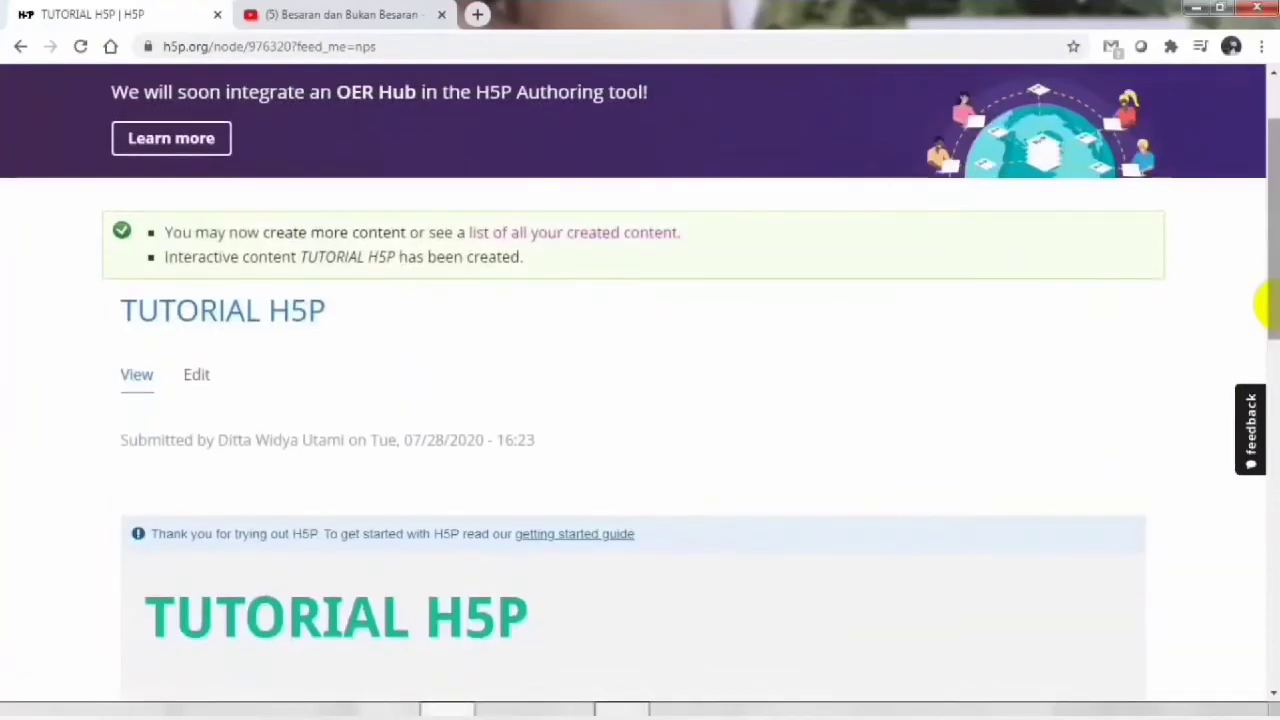
Step: Reopen the saved presentation TUTORIAL H5P for editing
click(197, 388)
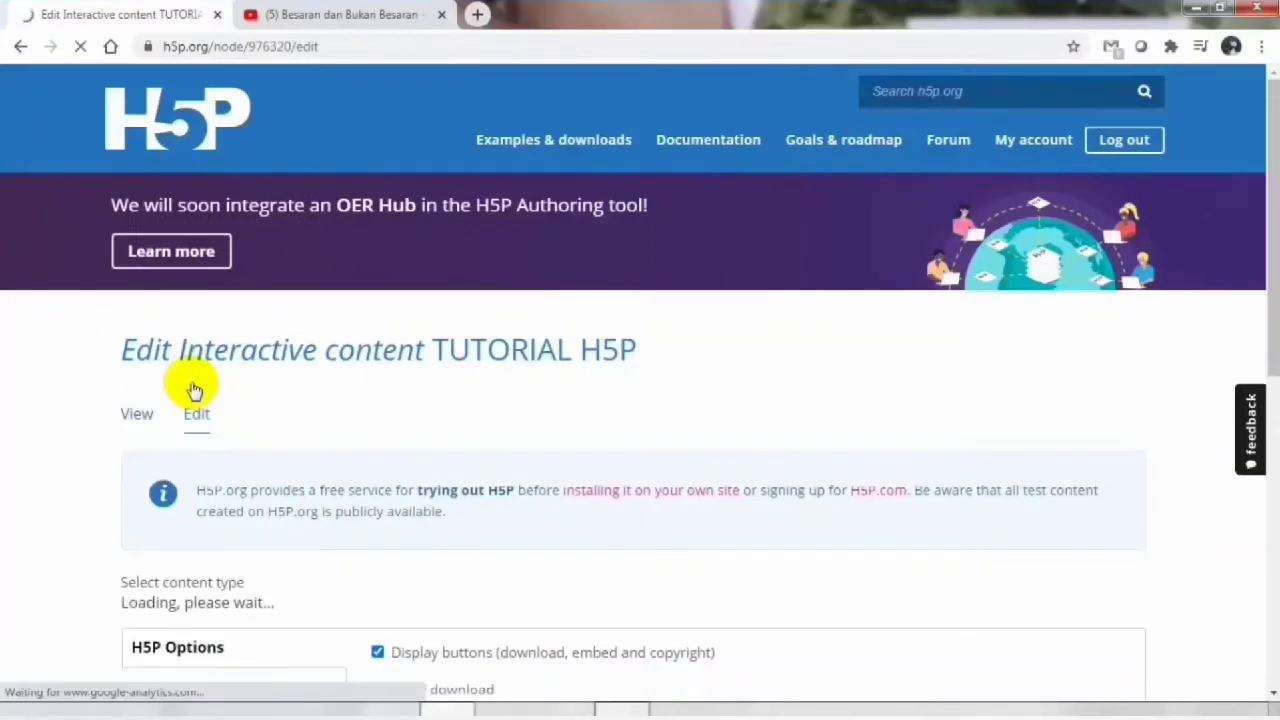
drag(1275, 200, 1275, 378)
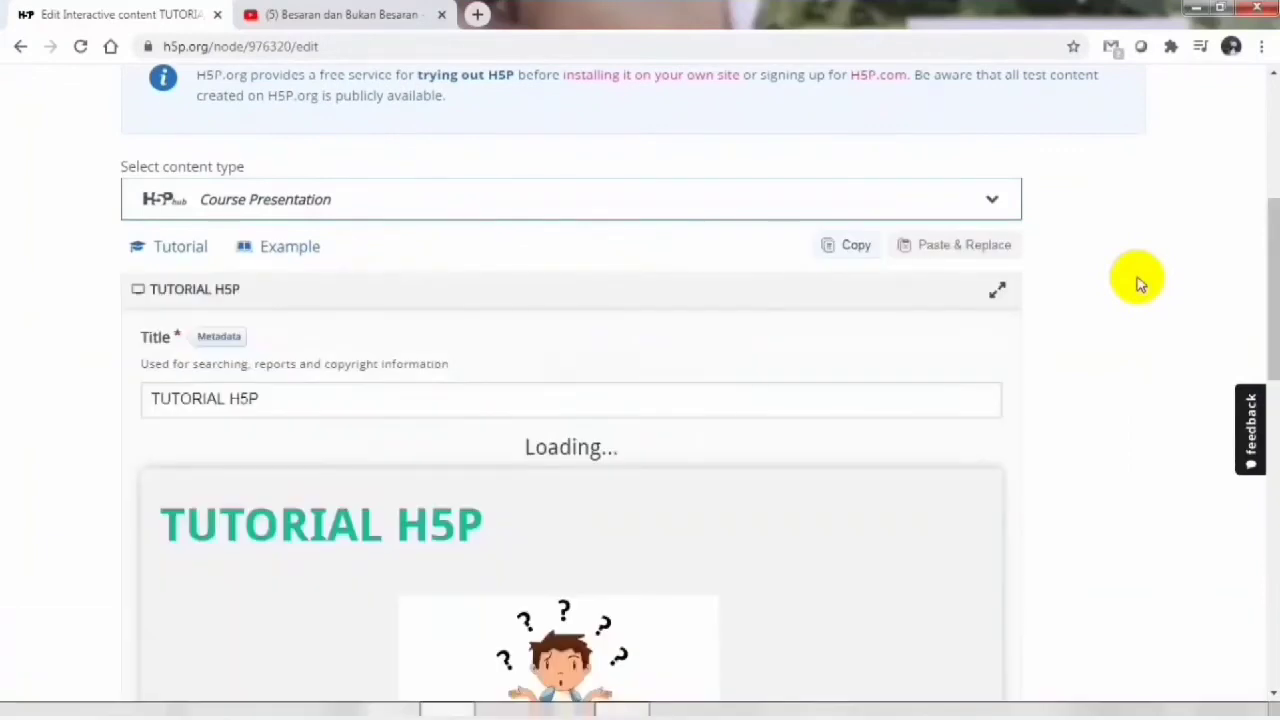
drag(1274, 263, 1274, 272)
drag(1274, 272, 1276, 331)
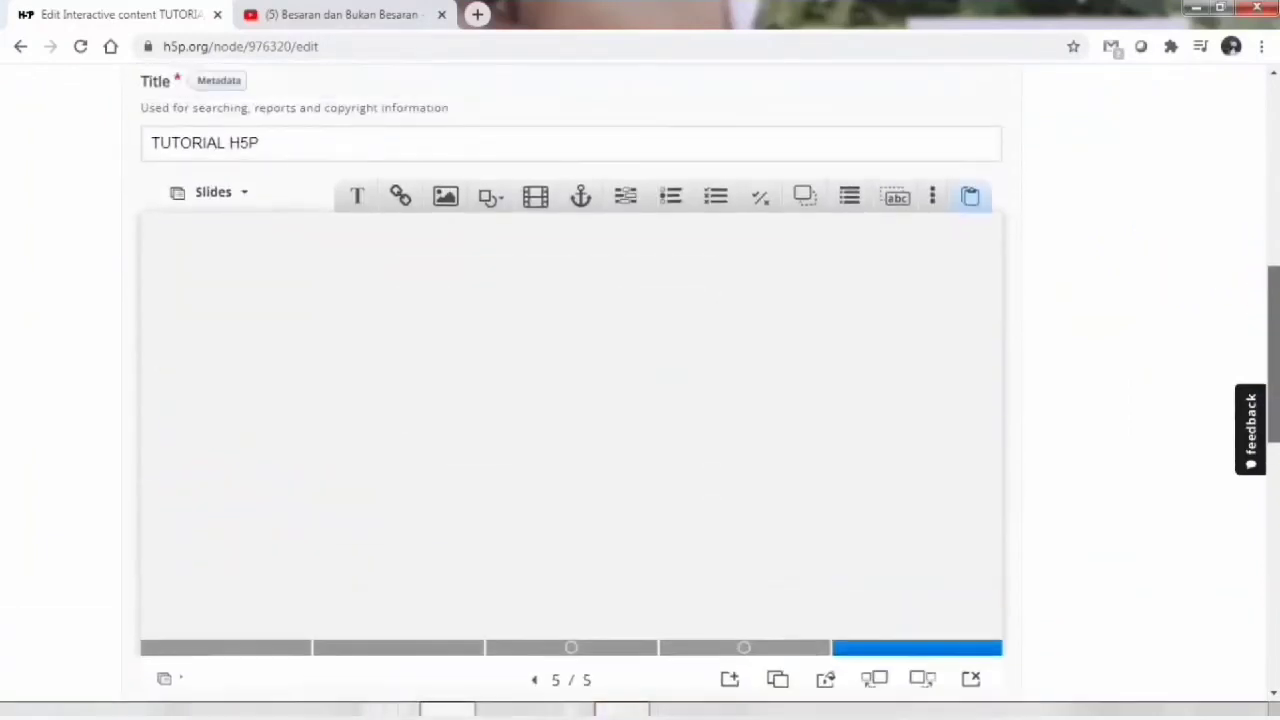
Step: Add a Multiple Choice element to the blank fifth slide and title it "Hewan berkaki empat"
click(714, 195)
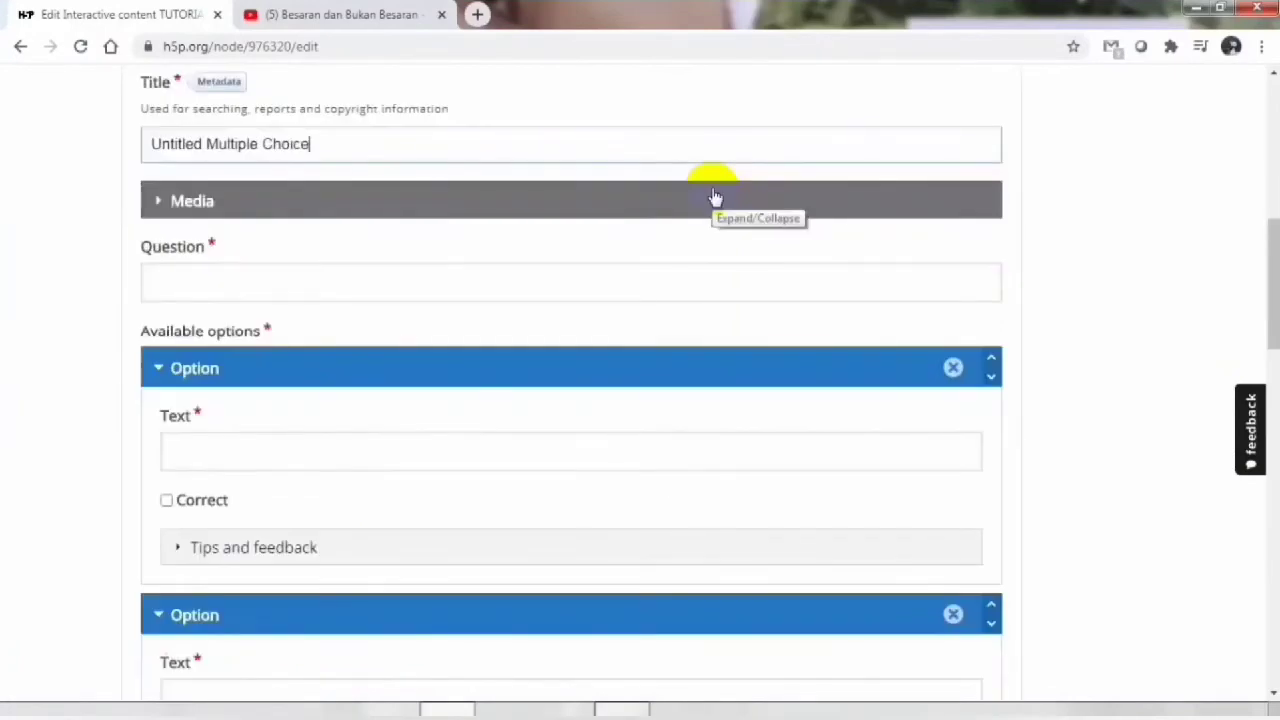
drag(414, 140, 91, 143)
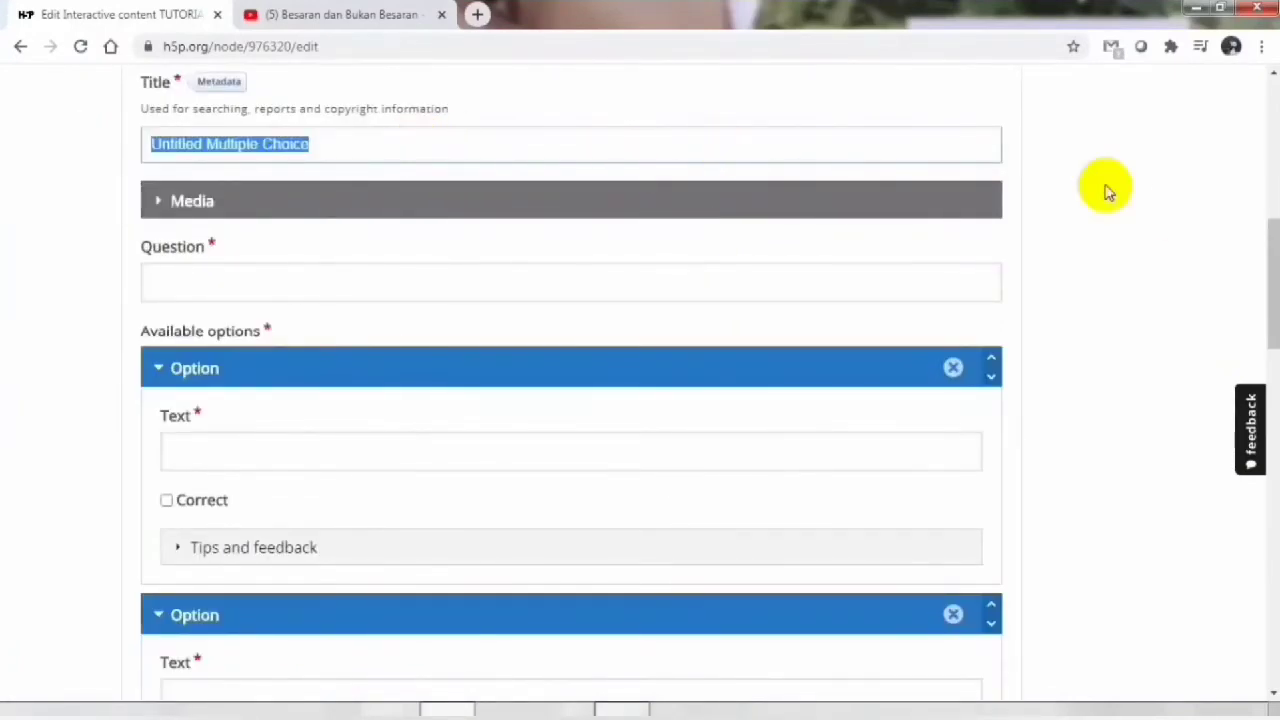
text(Hewan berka)
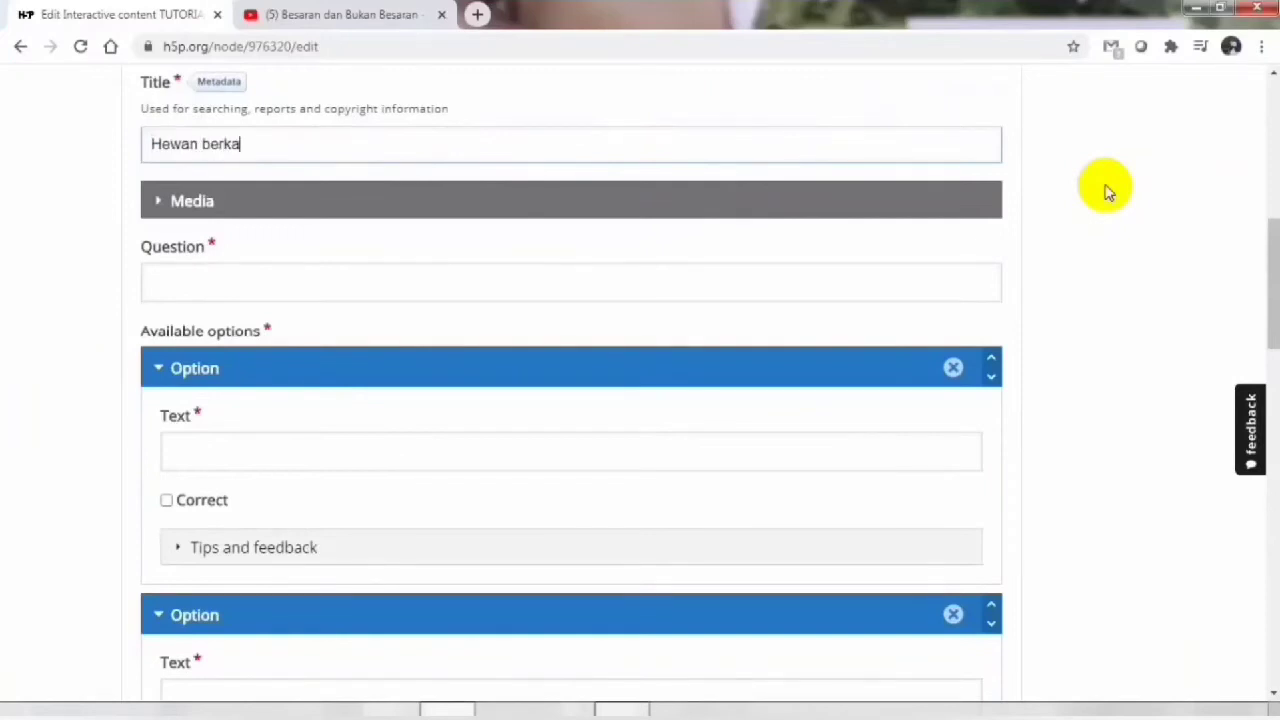
text(ki empat)
Step: Enter the question "Di bawah ini merupakan hewan berkaki empat, yaitu :" and "kuda" as the text of the first answer option
click(747, 292)
text(i bawah ini)
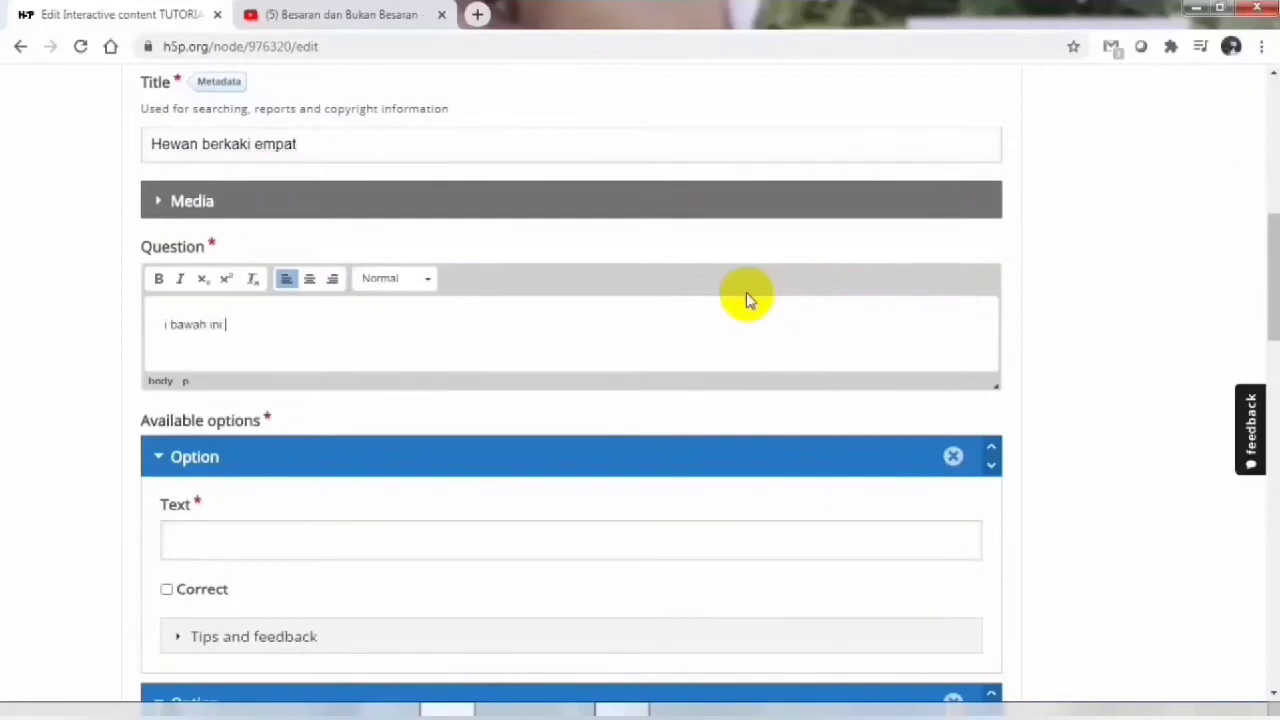
text(Di bawah ini merupakan hew)
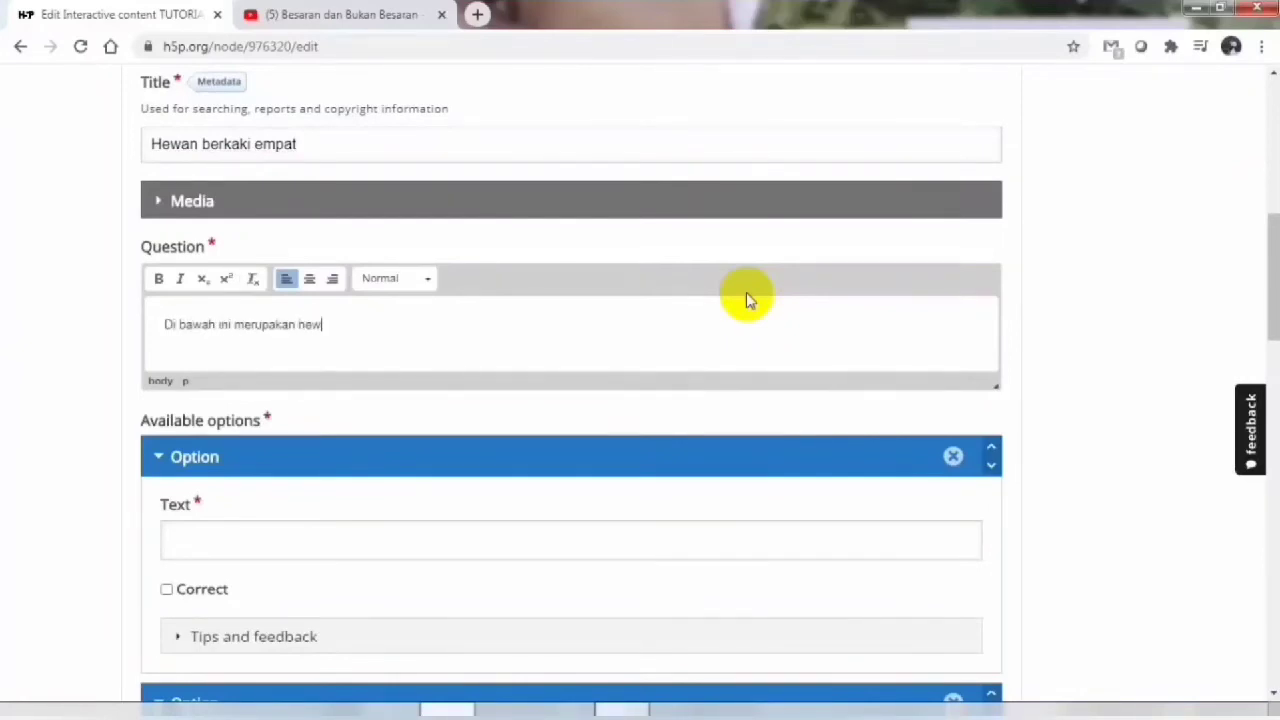
text(an berkaki empat, yaitu)
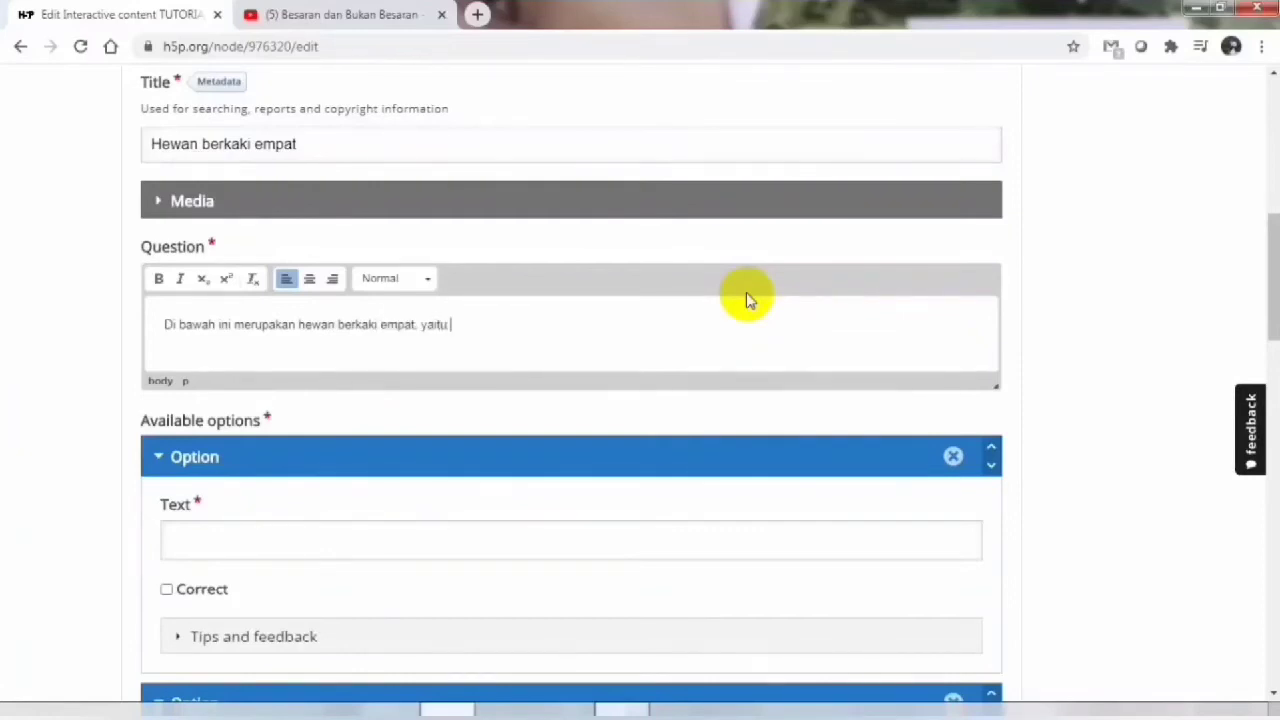
click(406, 546)
text(kuda)
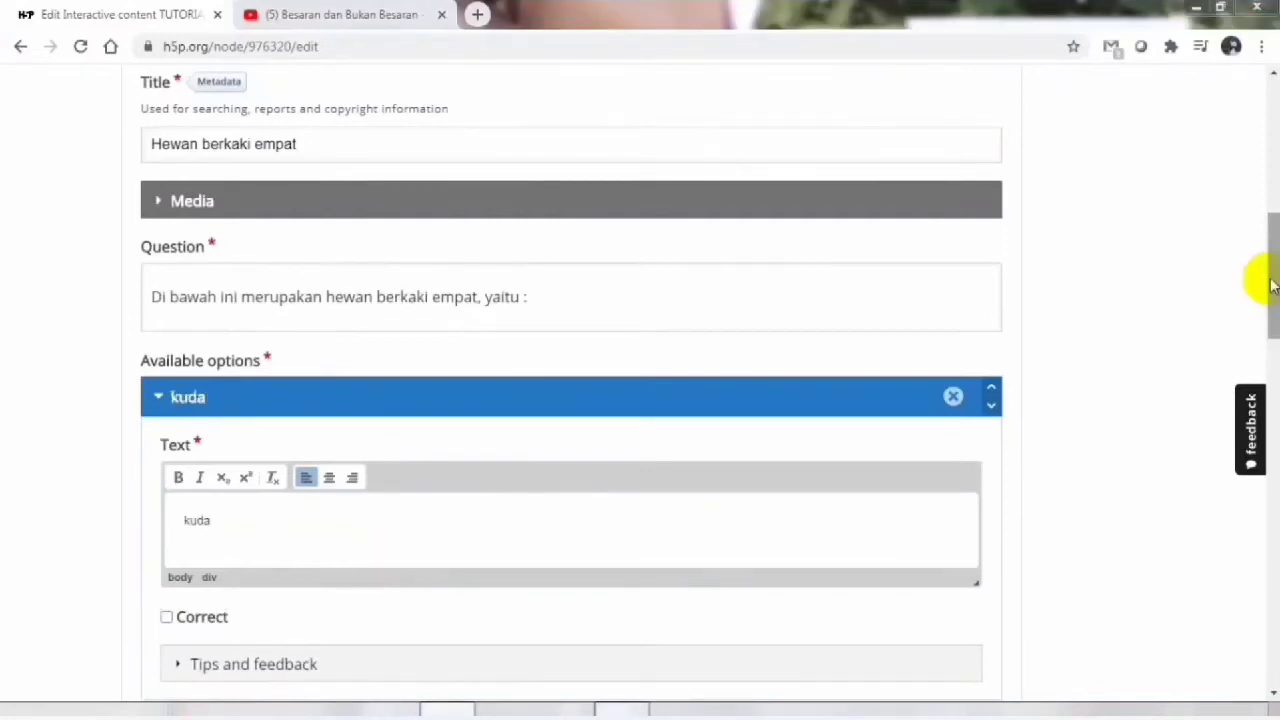
Step: Set the "kuda" option's message for when it is selected to "Horee anda benar!" and mark the option as correct
drag(1272, 280, 1272, 328)
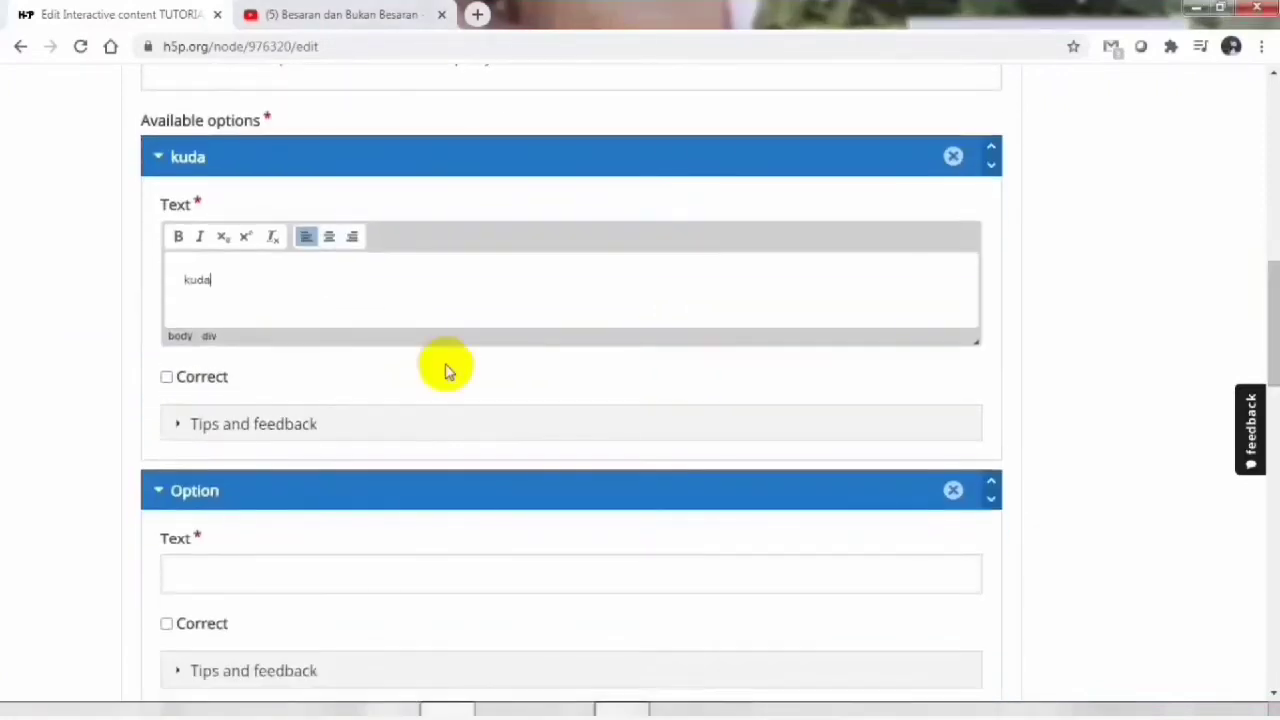
click(294, 424)
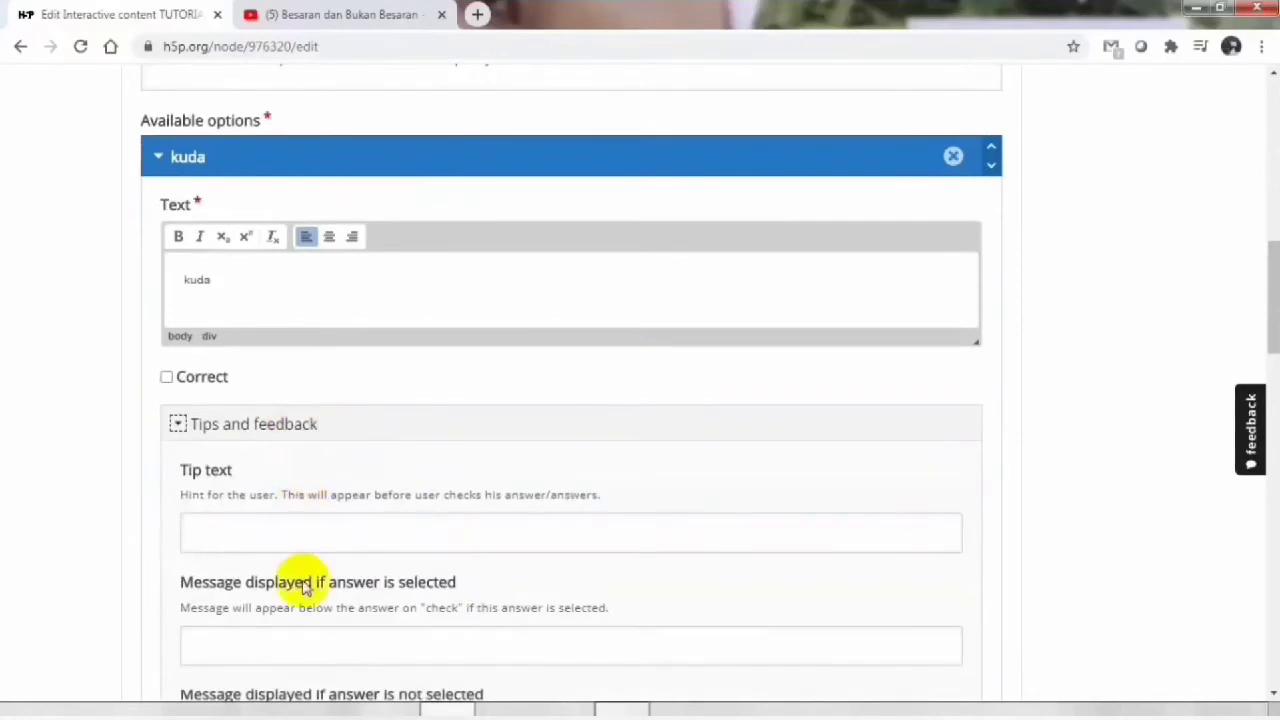
drag(1266, 271, 1266, 297)
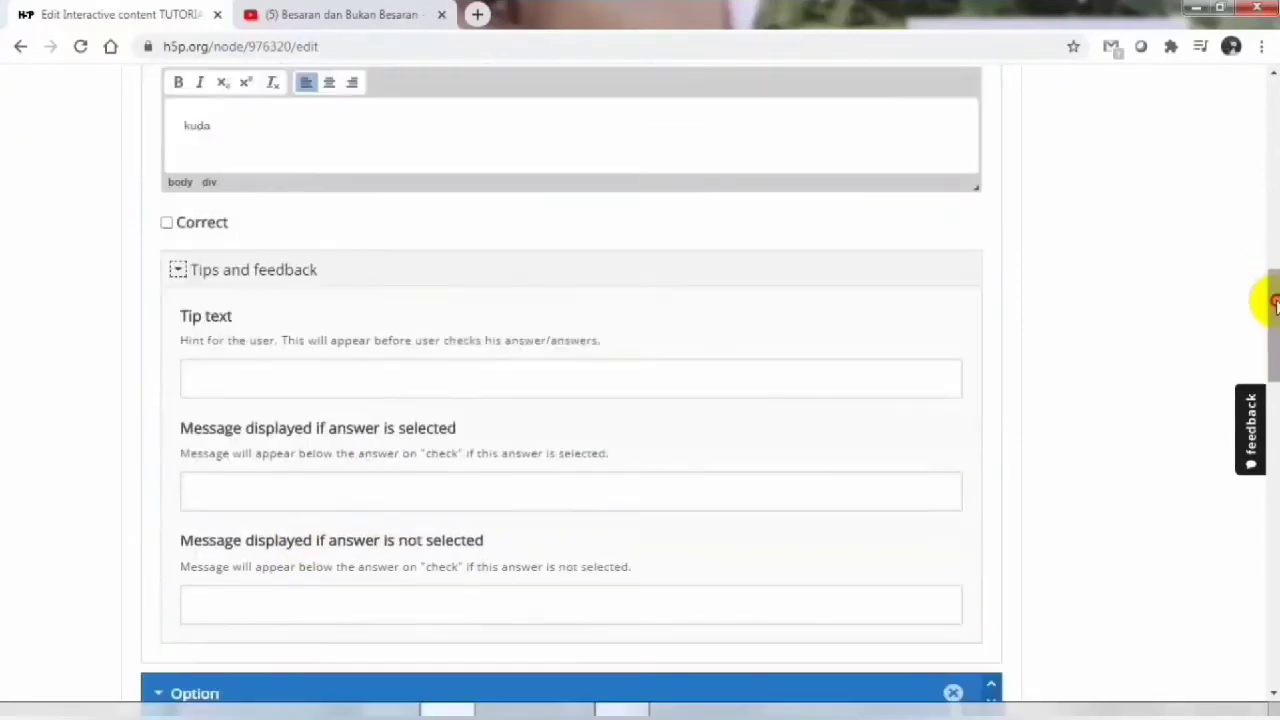
click(666, 489)
text(coba lag)
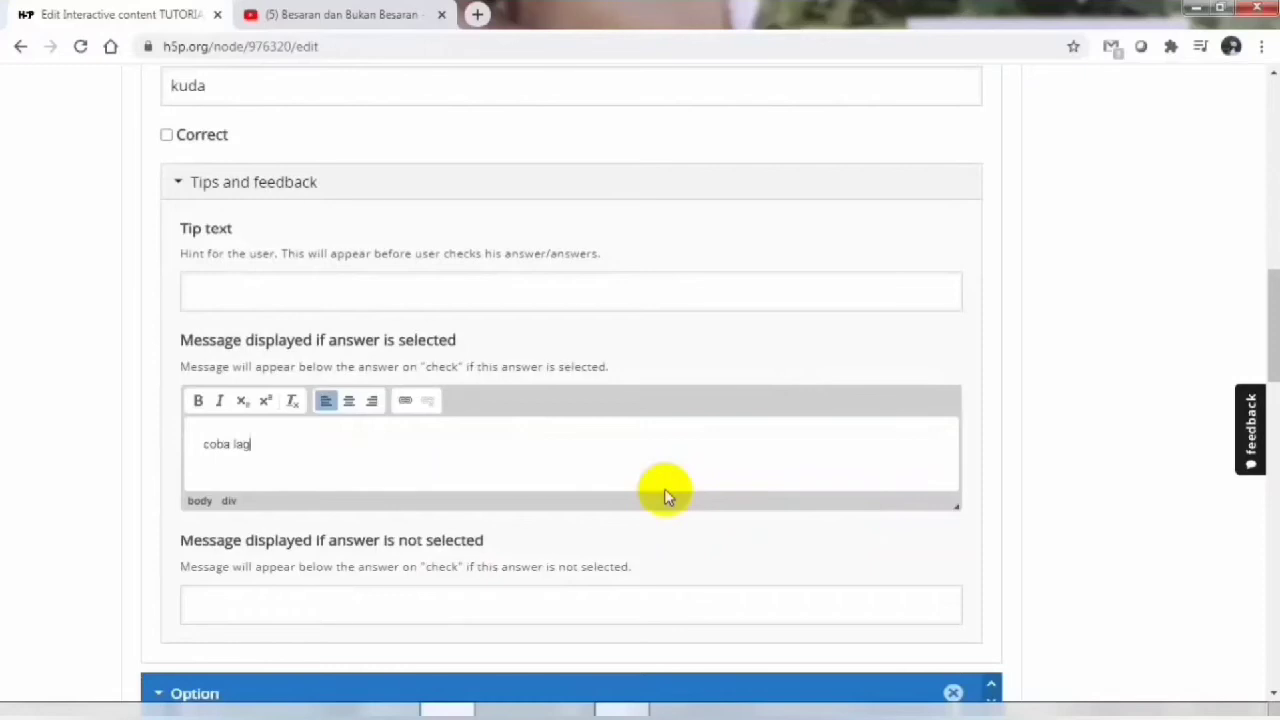
drag(1273, 347, 1260, 317)
key(BackSpace)
key(BackSpace)
key(BackSpace)
key(BackSpace)
key(BackSpace)
key(BackSpace)
key(BackSpace)
key(BackSpace)
key(BackSpace)
text(Horse anda benar!)
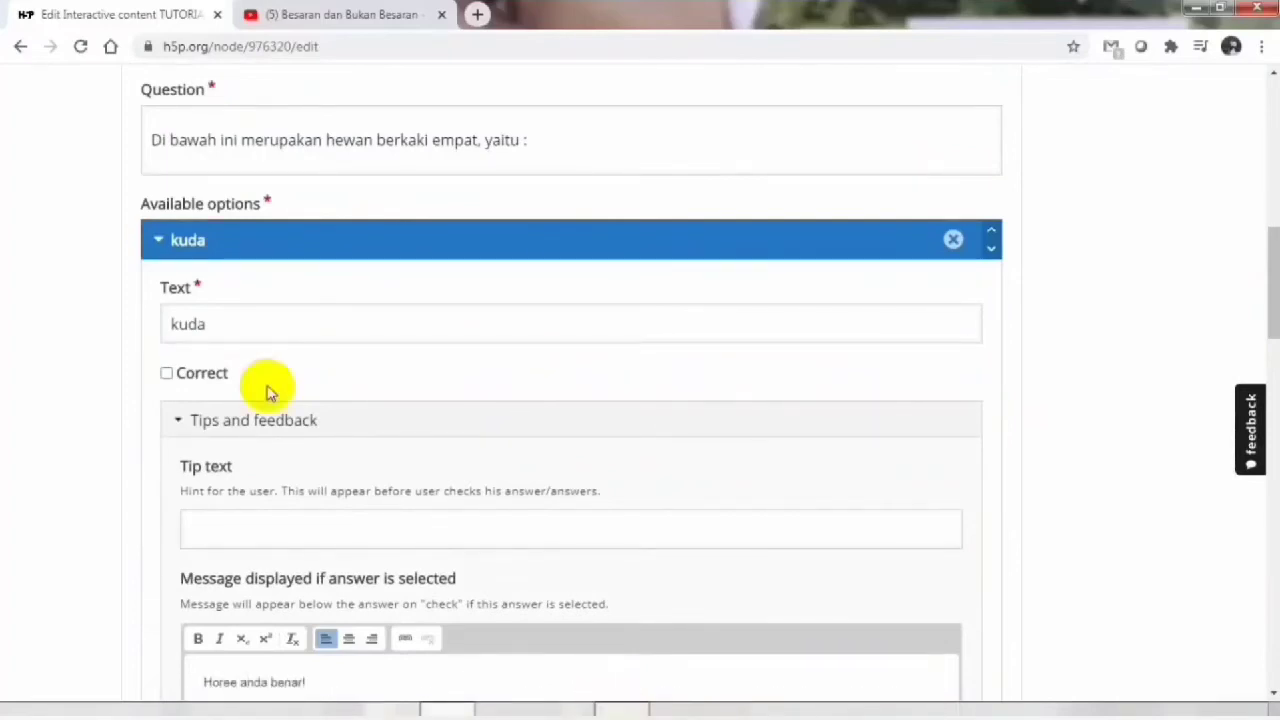
click(167, 373)
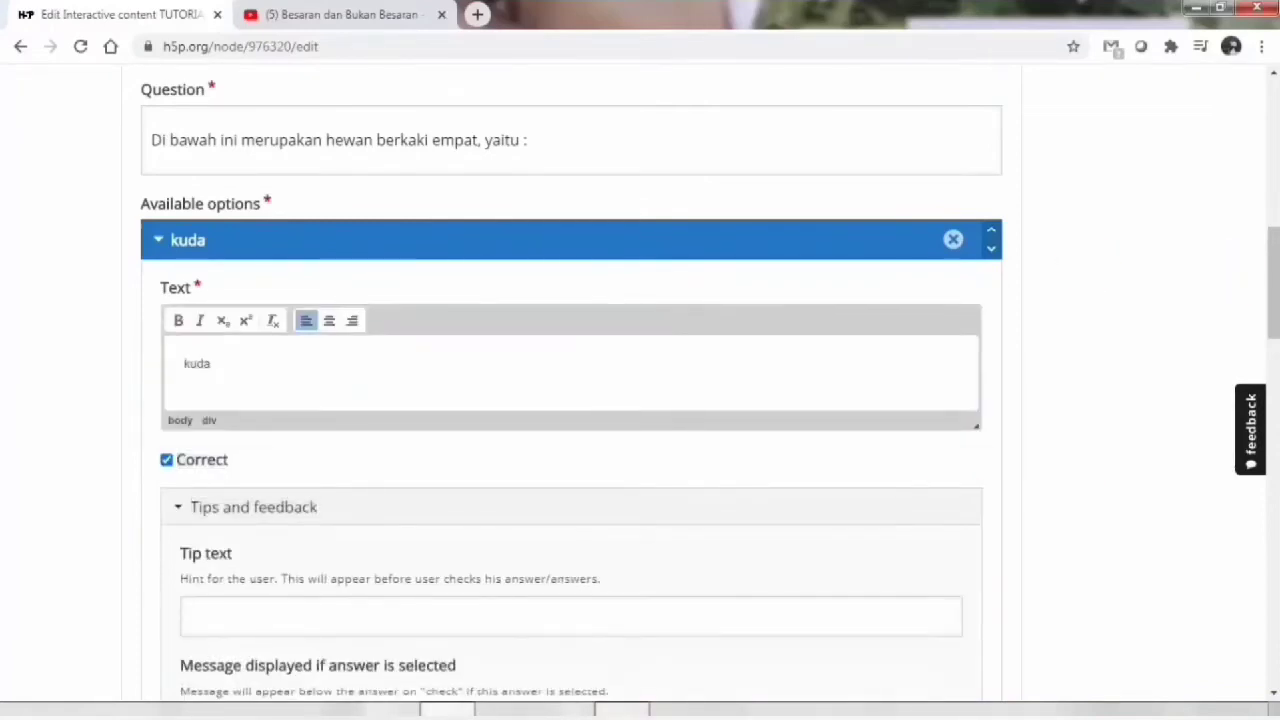
Step: Fill the second answer option with the text "ayam" and the message "coba lagi" for when it is selected
scroll(1260, 266, down, 8)
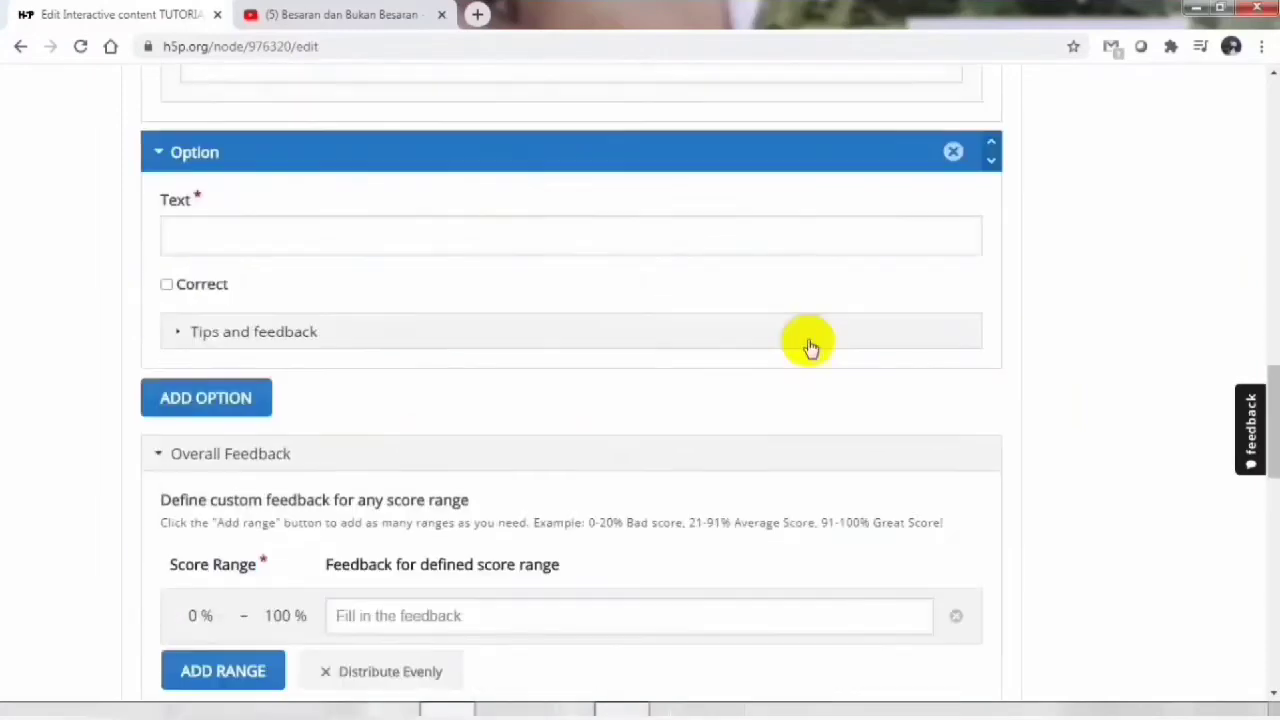
click(570, 238)
text(ayam)
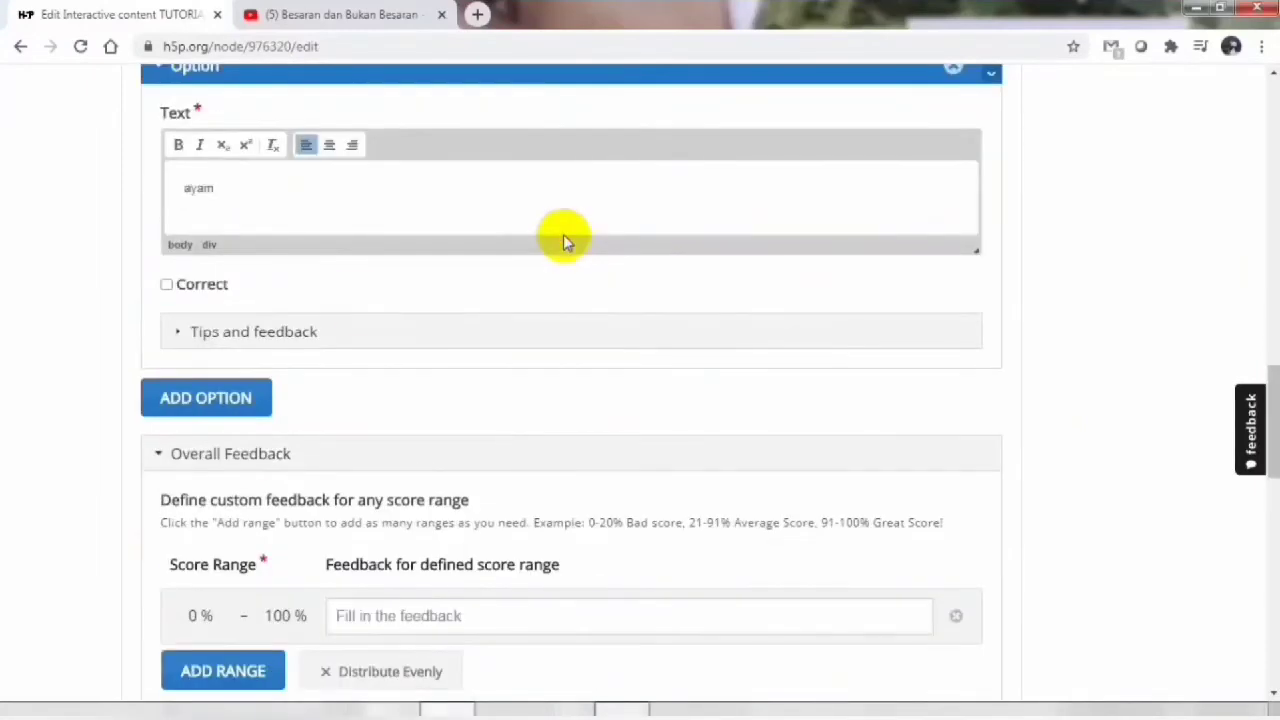
click(285, 331)
click(295, 553)
text(coba lagi)
Step: Add a third answer option with the text "burung unta" and finish the Multiple Choice element
drag(1273, 360, 1273, 436)
click(180, 226)
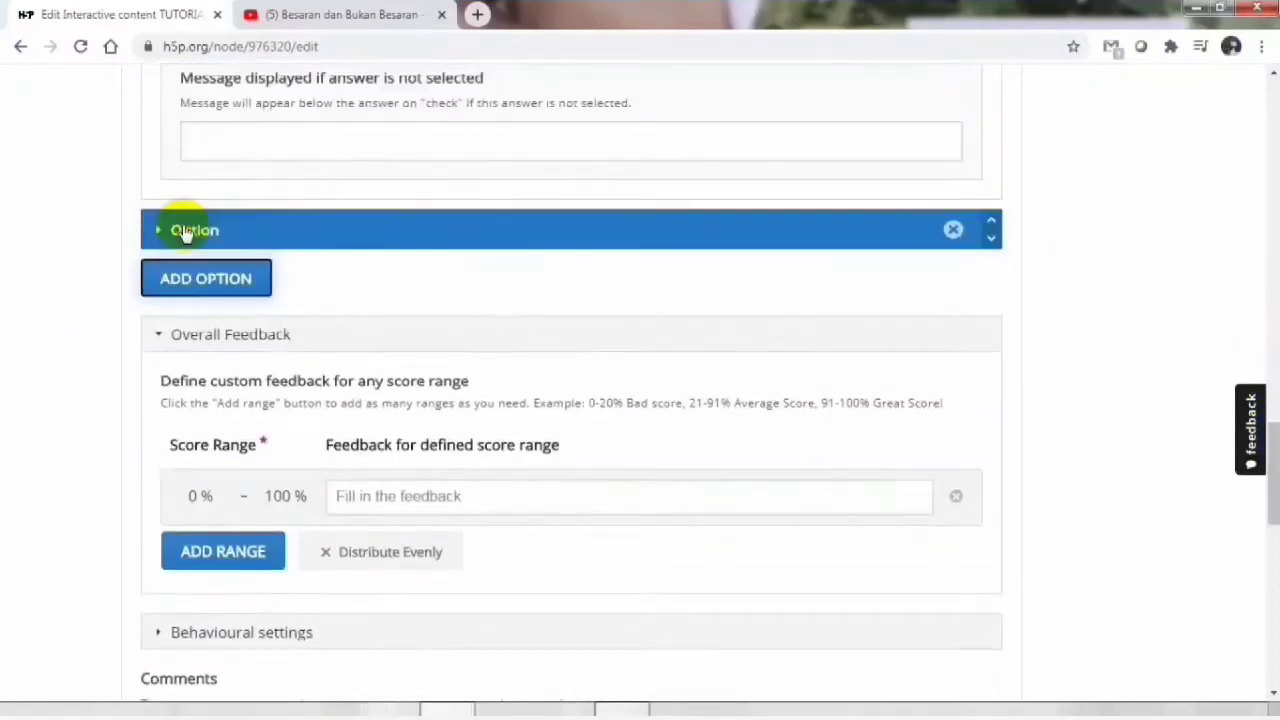
click(371, 314)
text(burung unta)
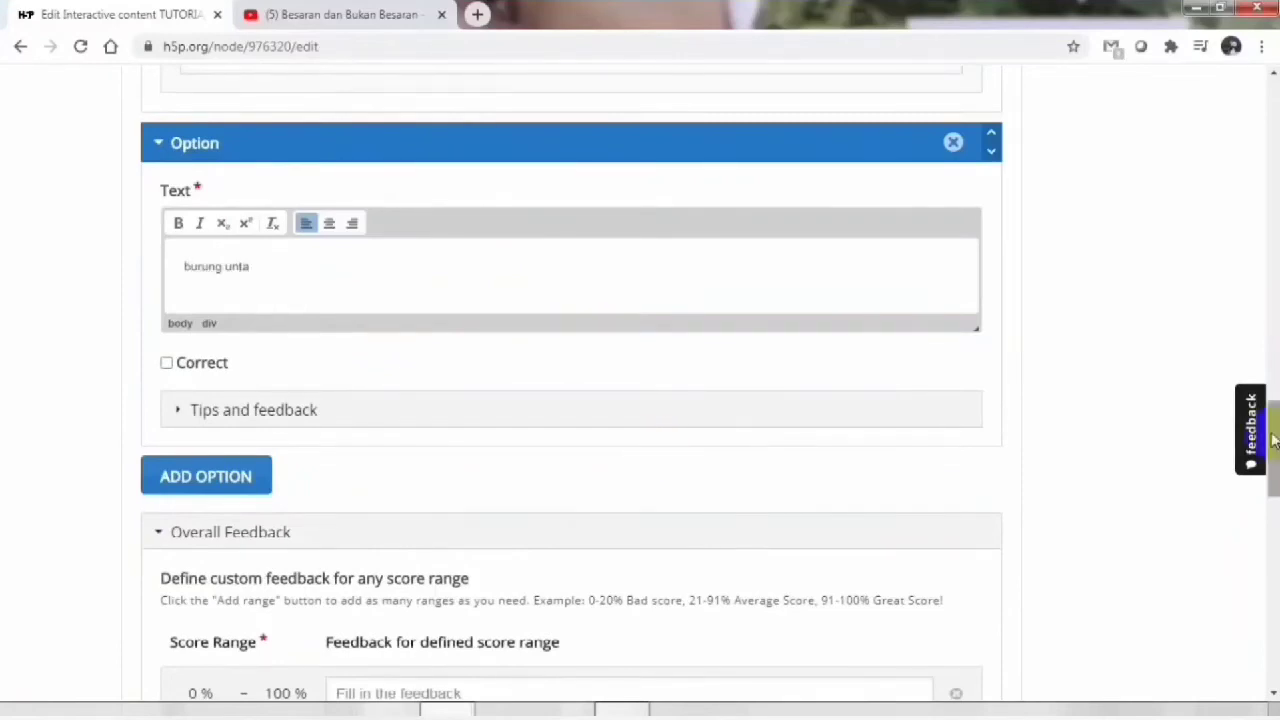
click(1278, 482)
drag(1278, 483, 1275, 587)
click(153, 470)
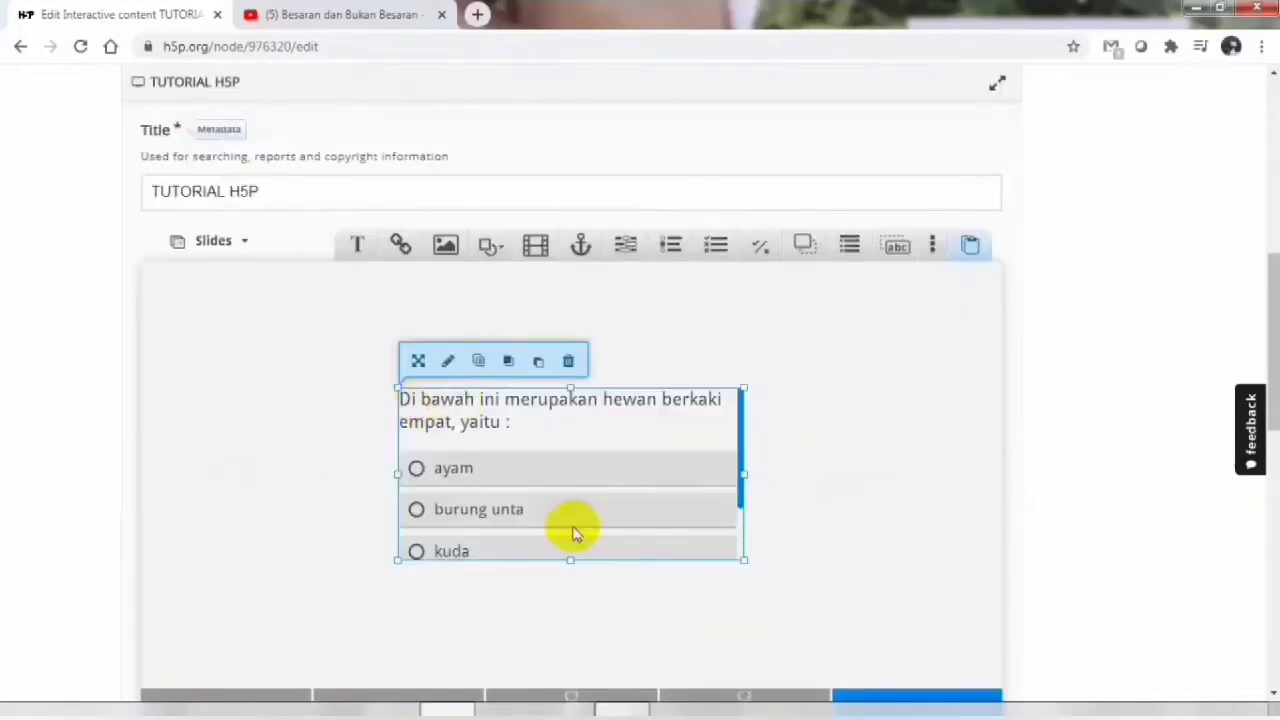
Step: Enlarge the Multiple Choice box until all three options and the Check button fit, and centre it on the slide
drag(570, 560, 576, 630)
drag(741, 508, 921, 514)
drag(797, 534, 702, 503)
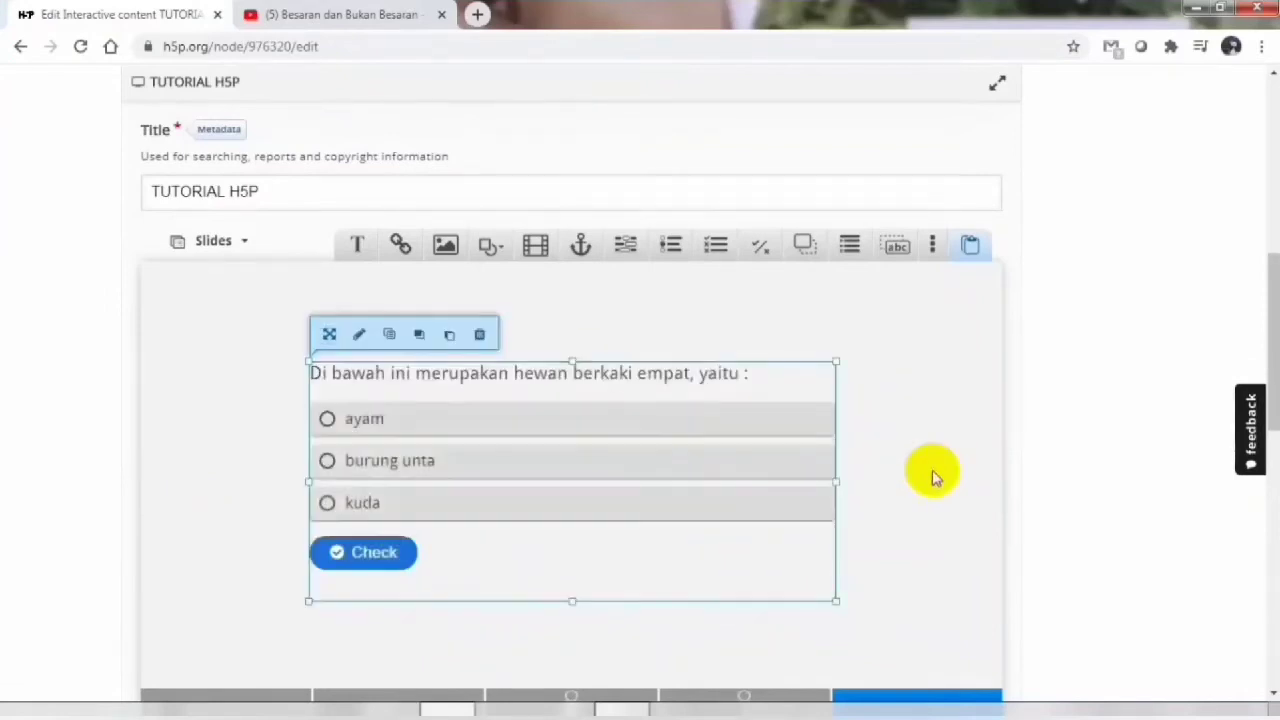
Step: Add a sixth slide with a True/False Question element and title the element "ayah ibu"
drag(1260, 323, 1270, 372)
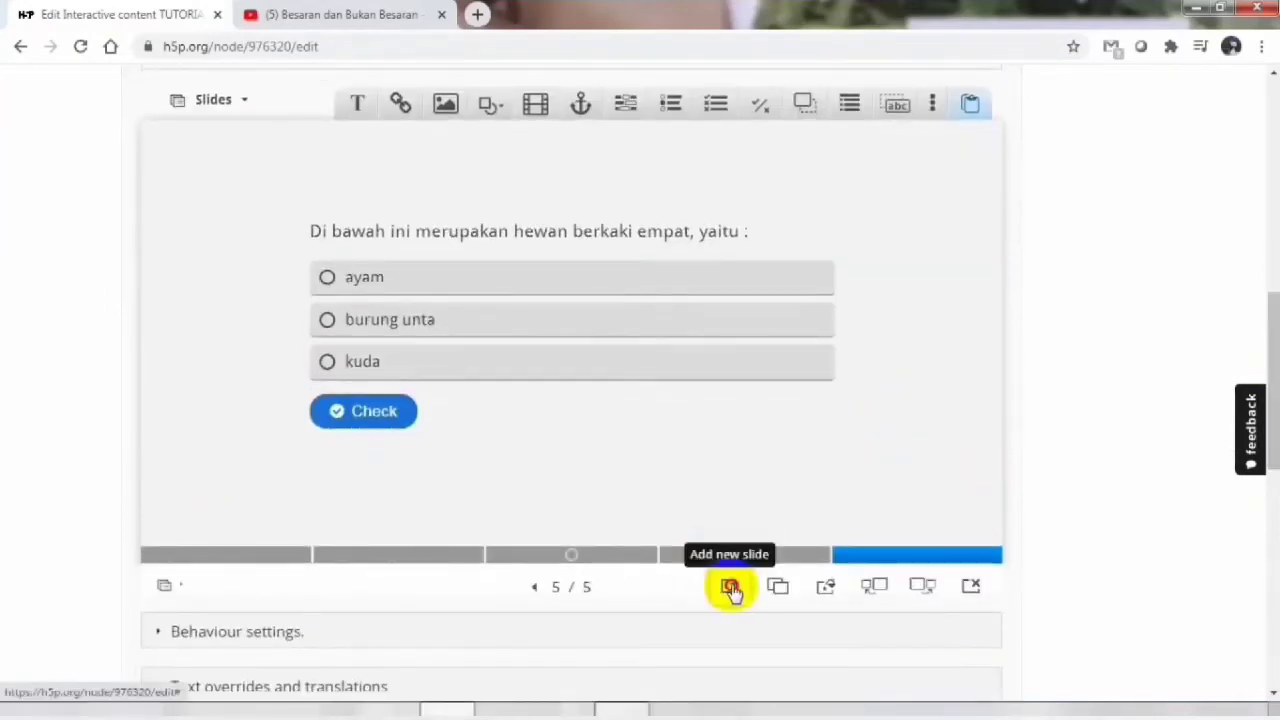
click(728, 586)
click(758, 105)
scroll(557, 290, up, 4)
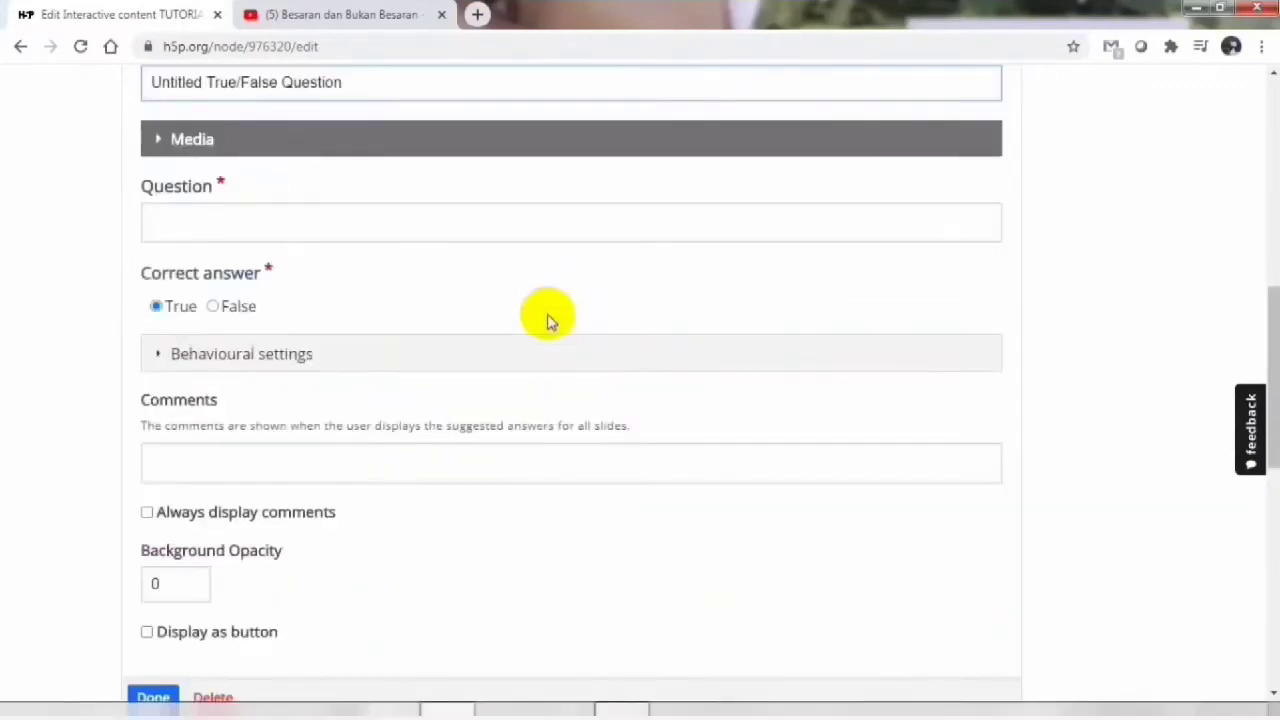
key(BackSpace)
key(BackSpace)
key(BackSpace)
key(BackSpace)
key(BackSpace)
key(BackSpace)
key(BackSpace)
key(BackSpace)
key(BackSpace)
key(BackSpace)
key(BackSpace)
key(BackSpace)
key(BackSpace)
key(BackSpace)
key(BackSpace)
key(BackSpace)
key(BackSpace)
key(BackSpace)
key(BackSpace)
key(BackSpace)
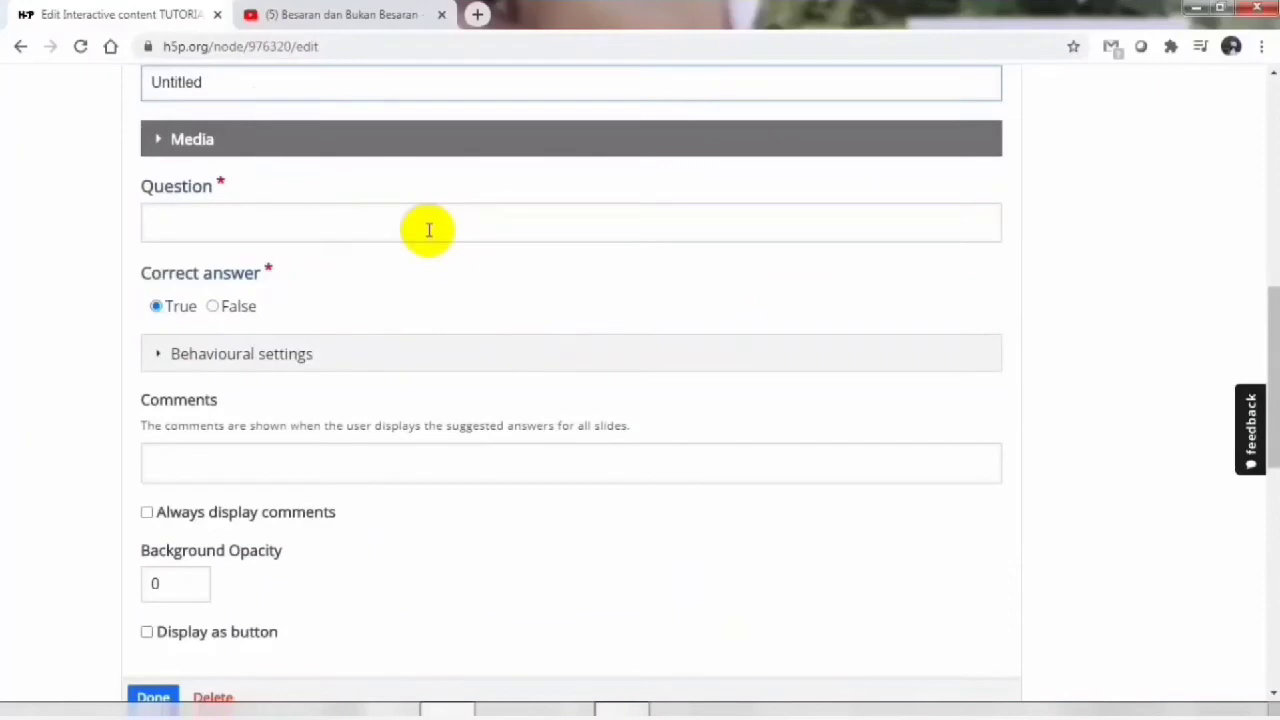
text(ayah ibu)
Step: Enter the question "kamu dilahirkan oleh seorang ibu." with True as the correct answer and finish the True/False element
click(360, 230)
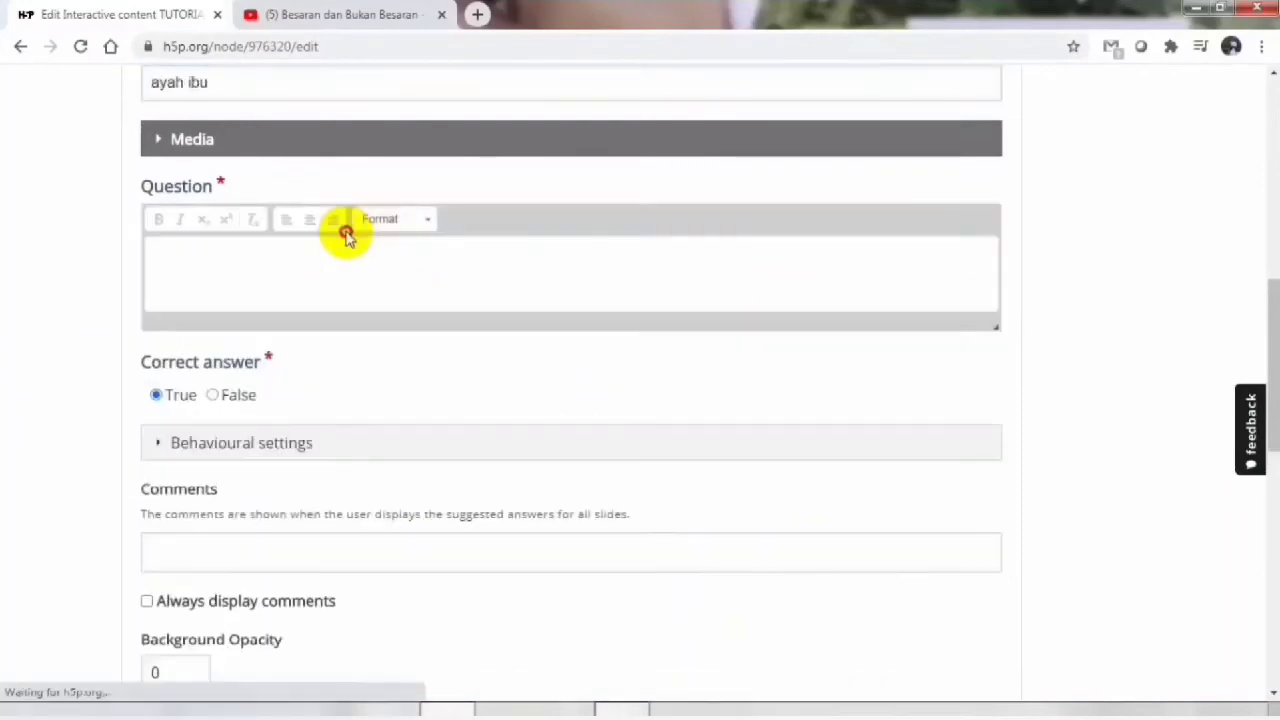
text(kamu dilahirkan oleh a)
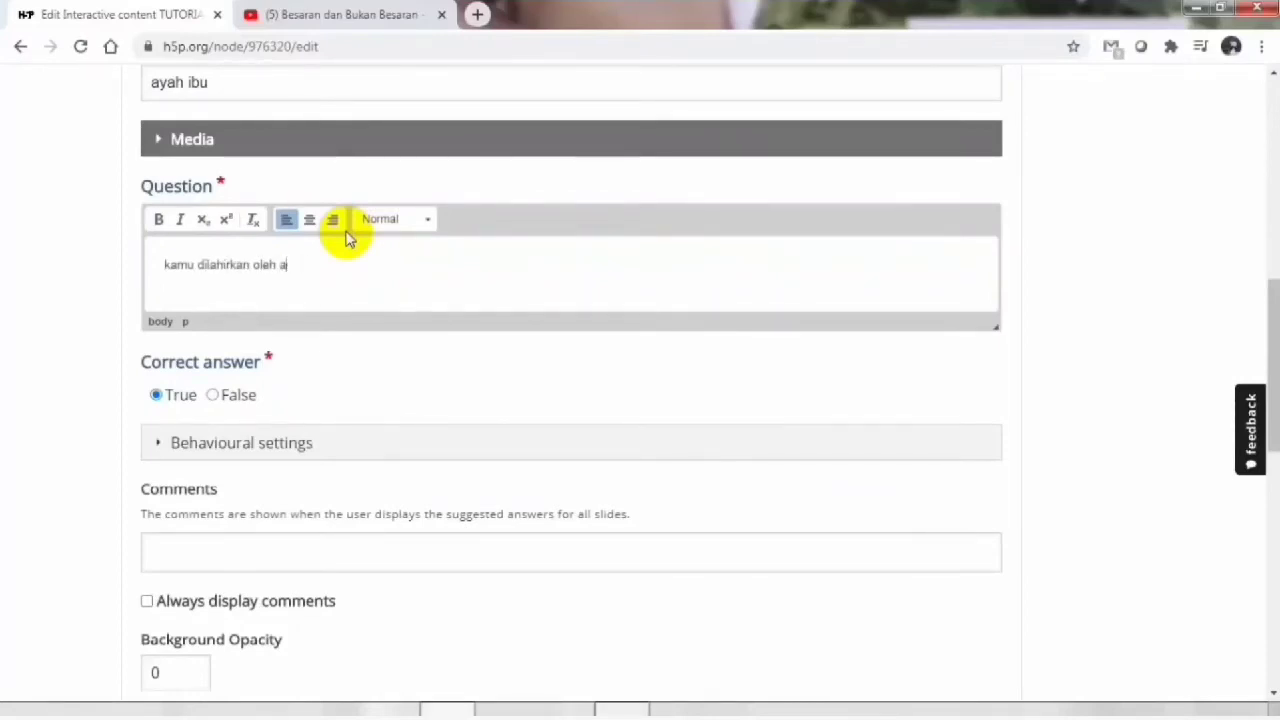
text(eorang ibu)
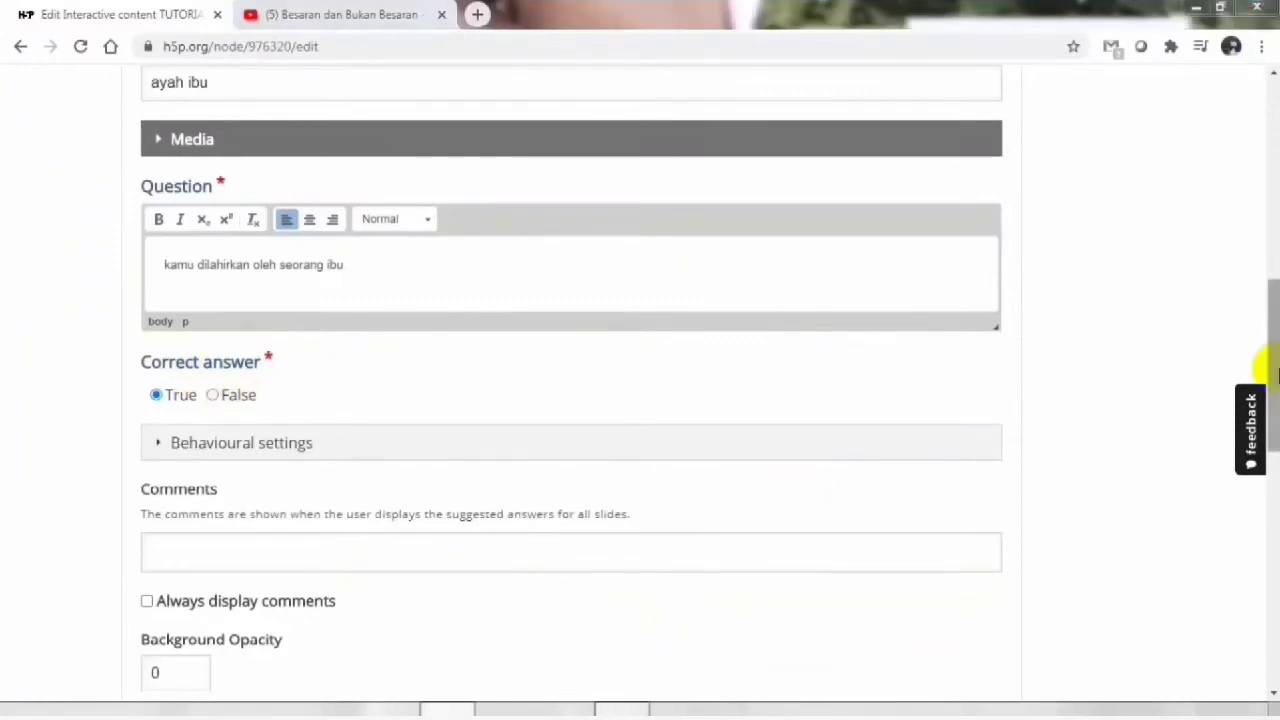
drag(1271, 350, 1273, 410)
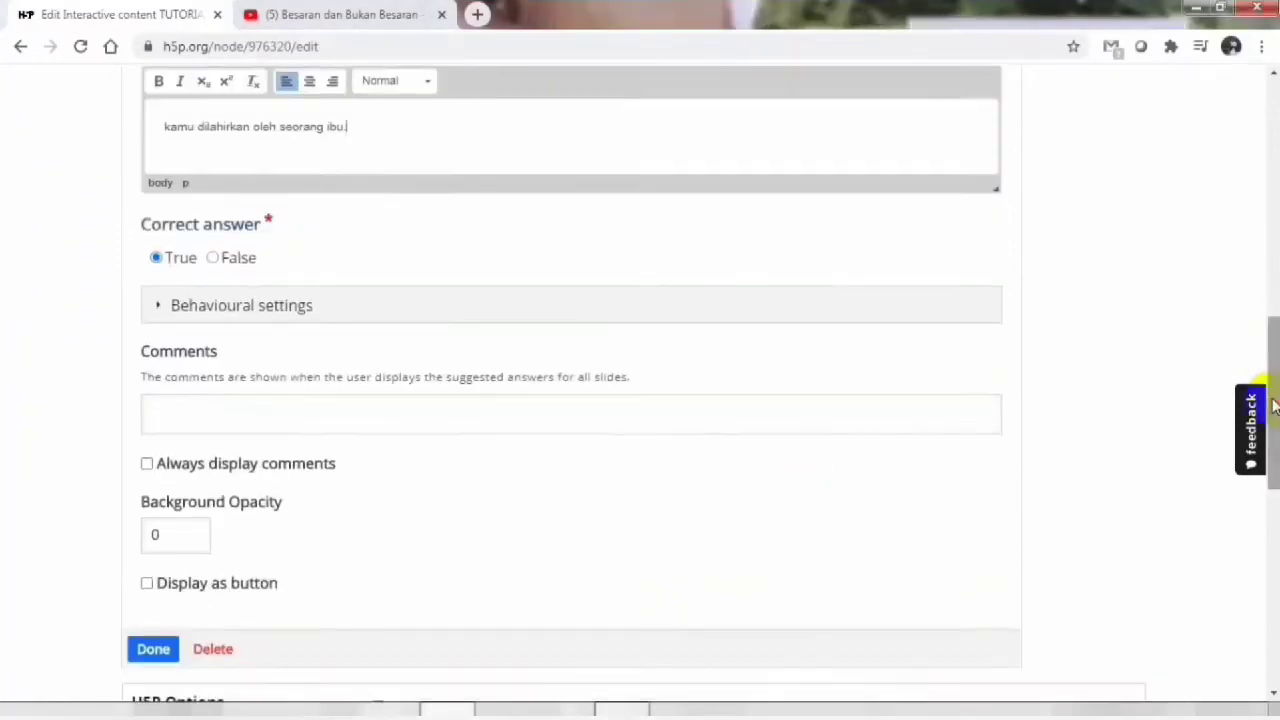
click(278, 308)
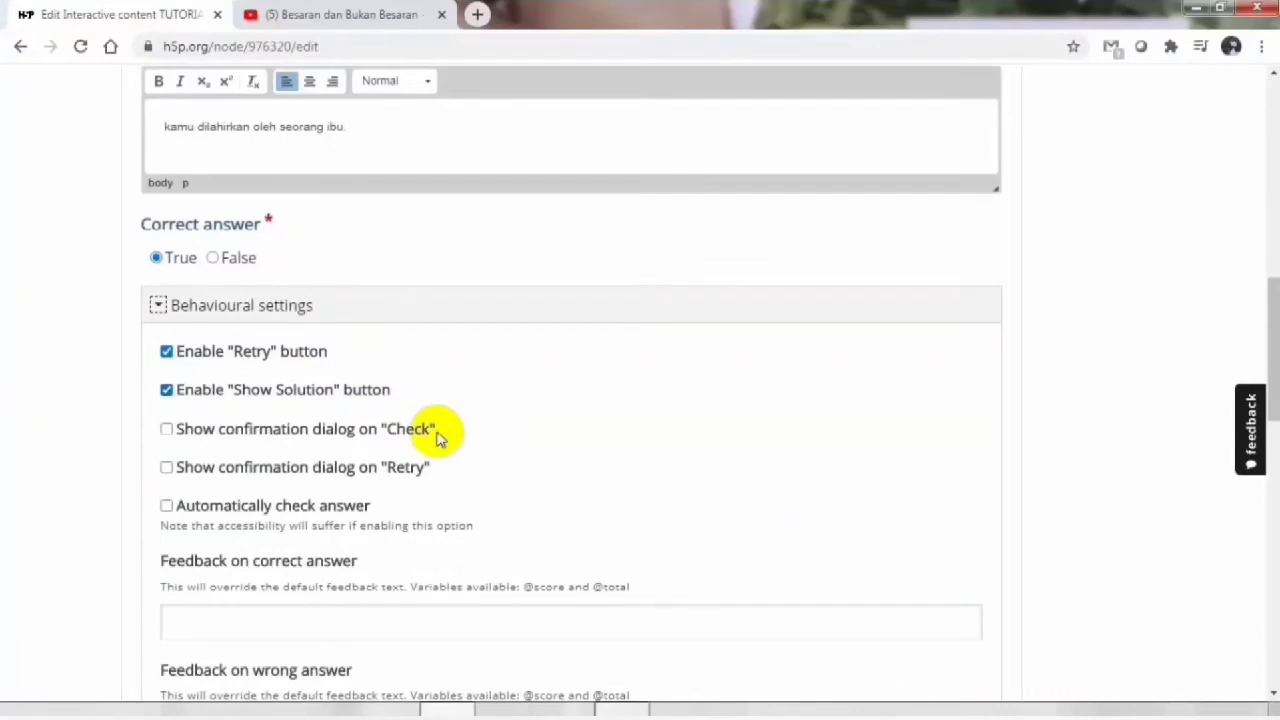
click(162, 306)
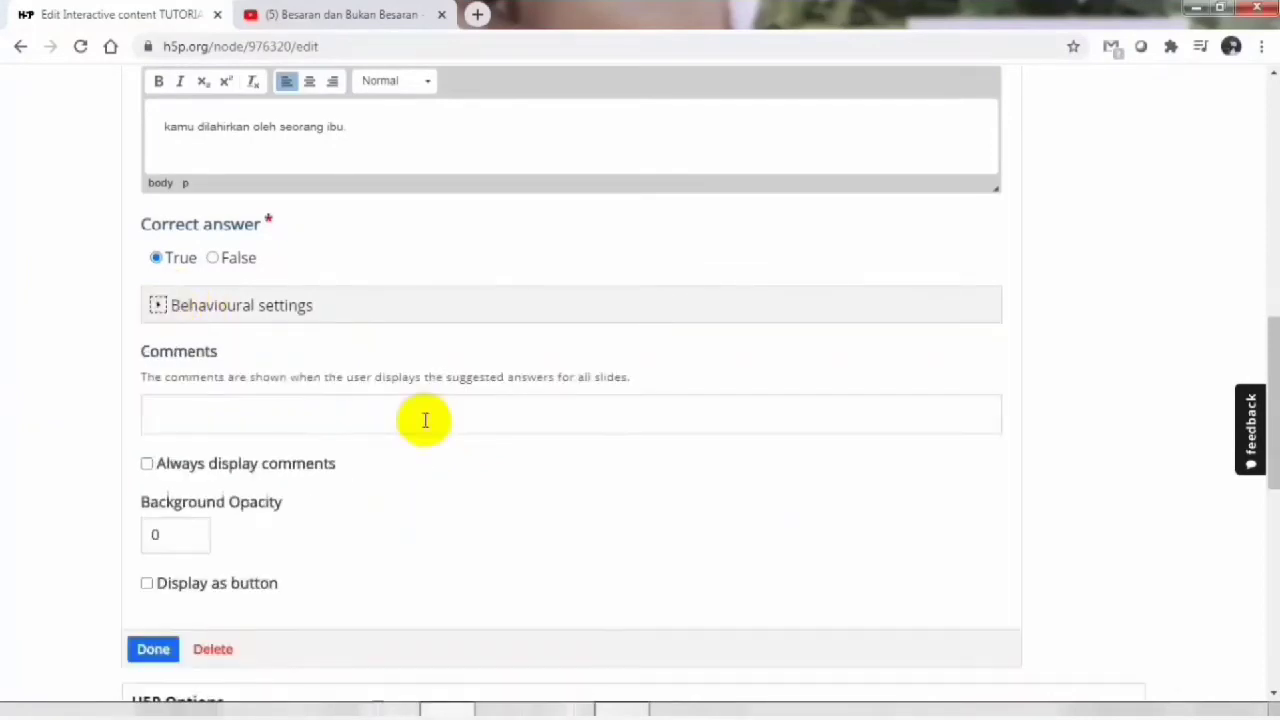
click(155, 648)
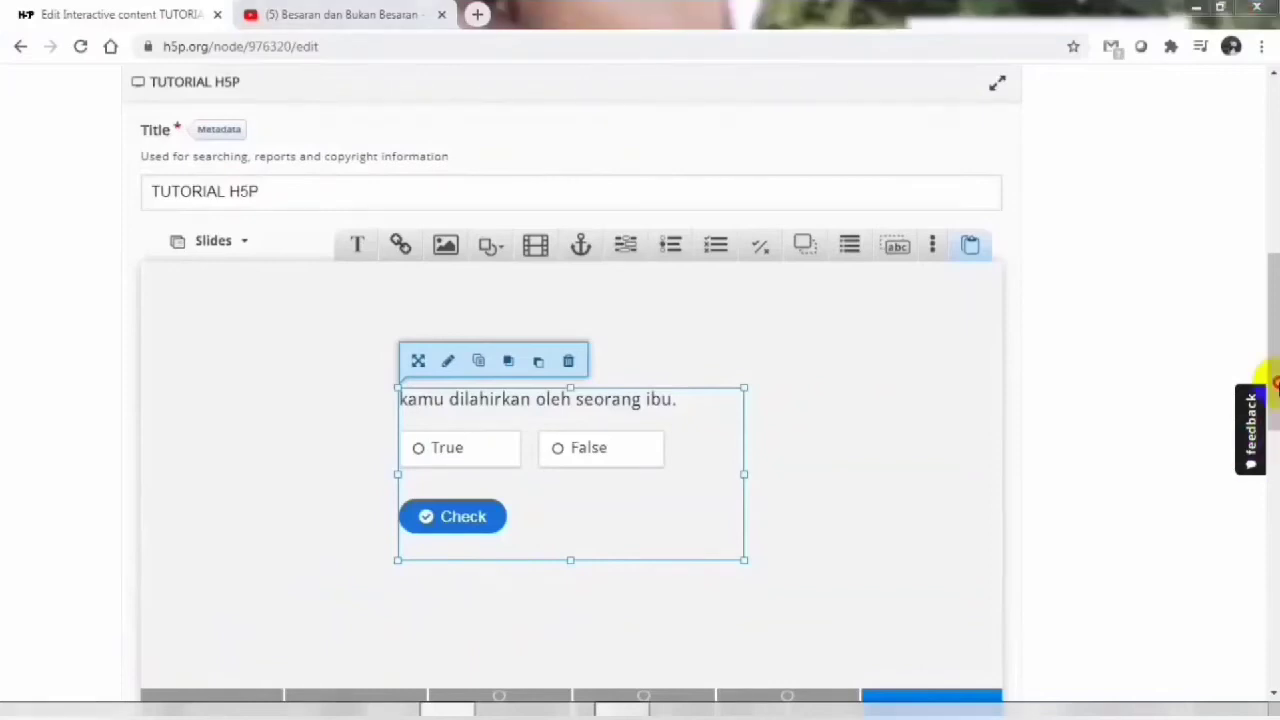
Step: Move the True/False question to the upper-left corner of the sixth slide and deselect it
mouse_move(1276, 398)
mouse_down()
mouse_move(1276, 448)
mouse_move(1276, 405)
mouse_up()
drag(706, 459, 454, 360)
click(666, 366)
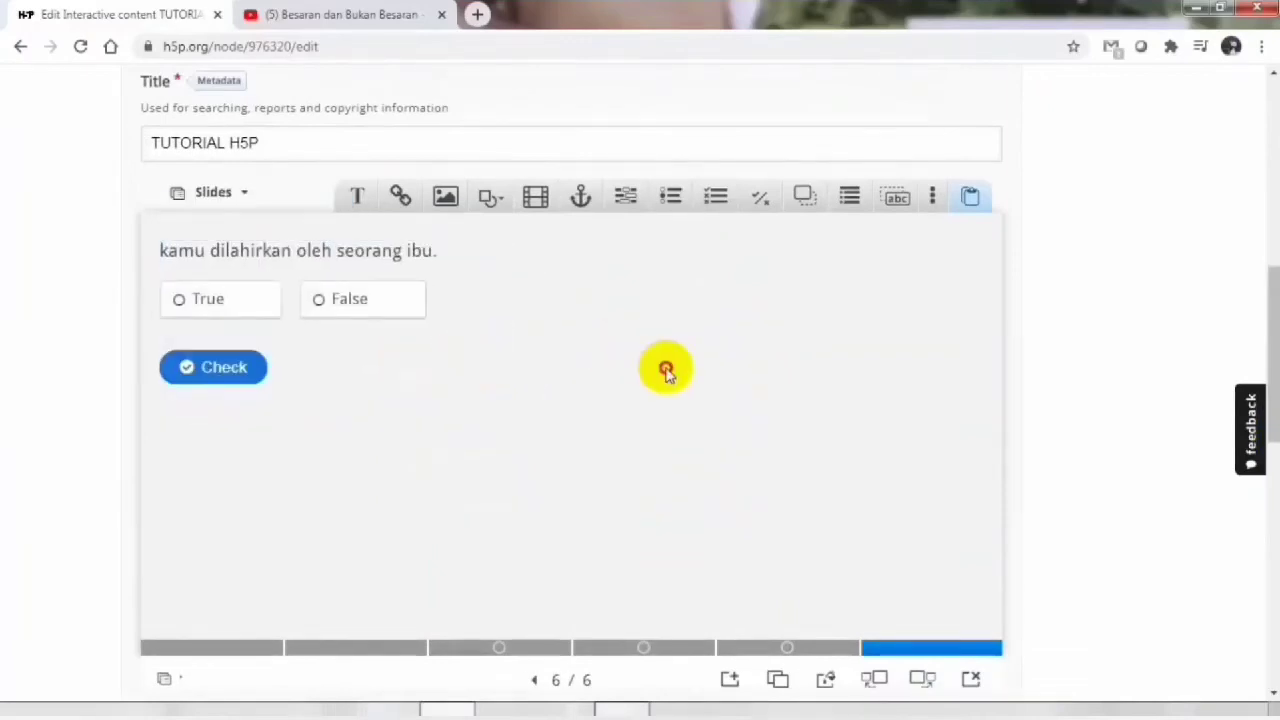
Step: Add a Drag and Drop element to the sixth slide and replace its default title
click(810, 200)
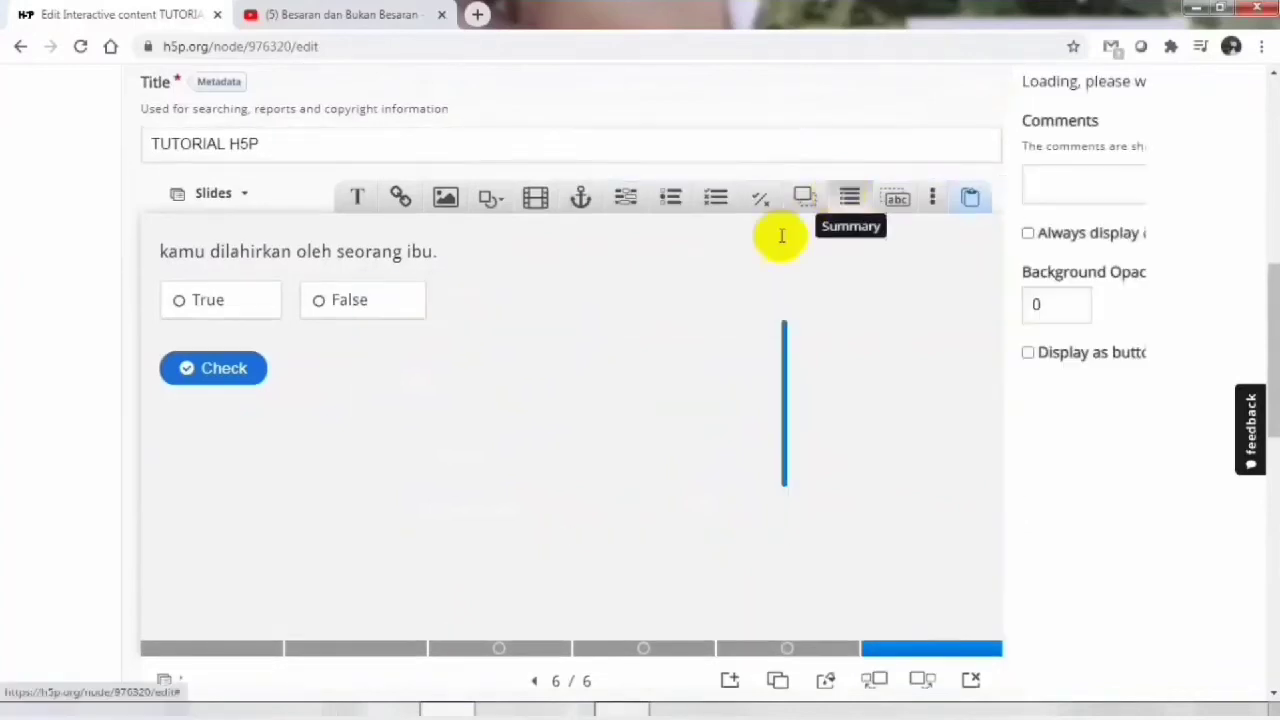
key(ctrl+BackSpace)
key(ctrl+BackSpace)
key(ctrl+BackSpace)
key(ctrl+BackSpace)
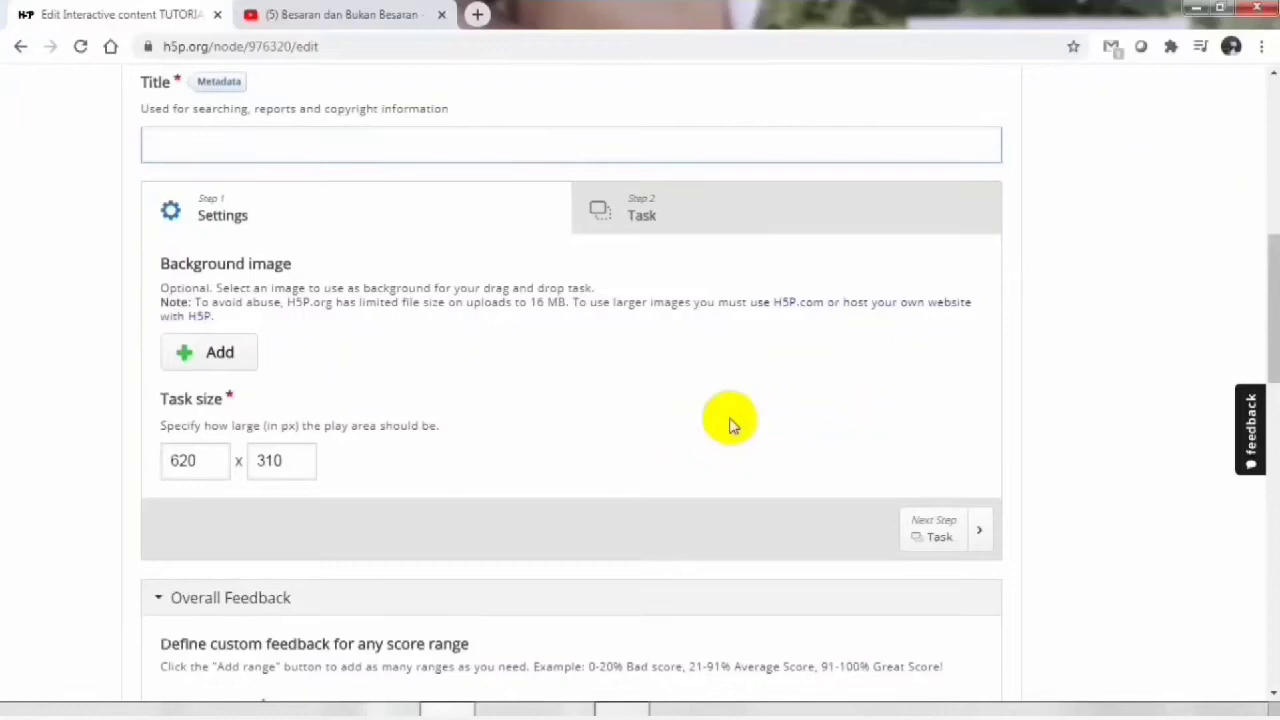
text(cing)
Step: Upload the picture "Berkembang biak ( Reproduksi )" from My Pictures as the drag and drop task's background image
click(229, 350)
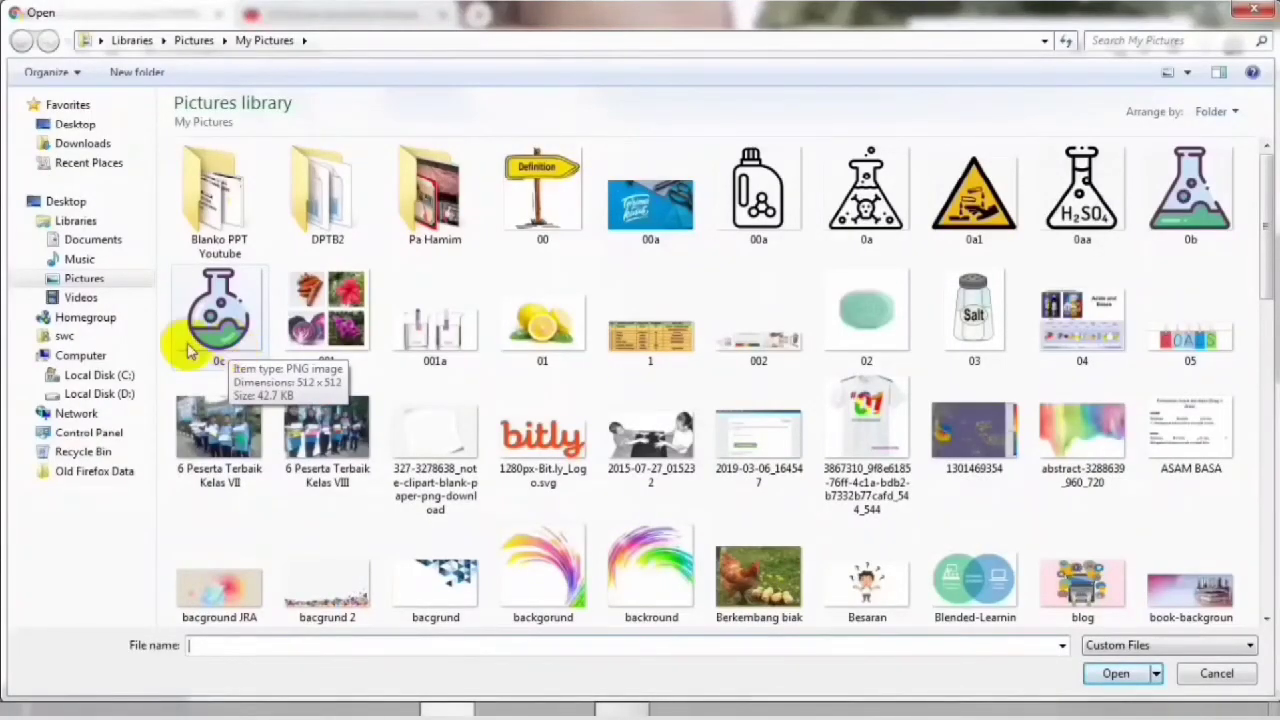
double_click(230, 232)
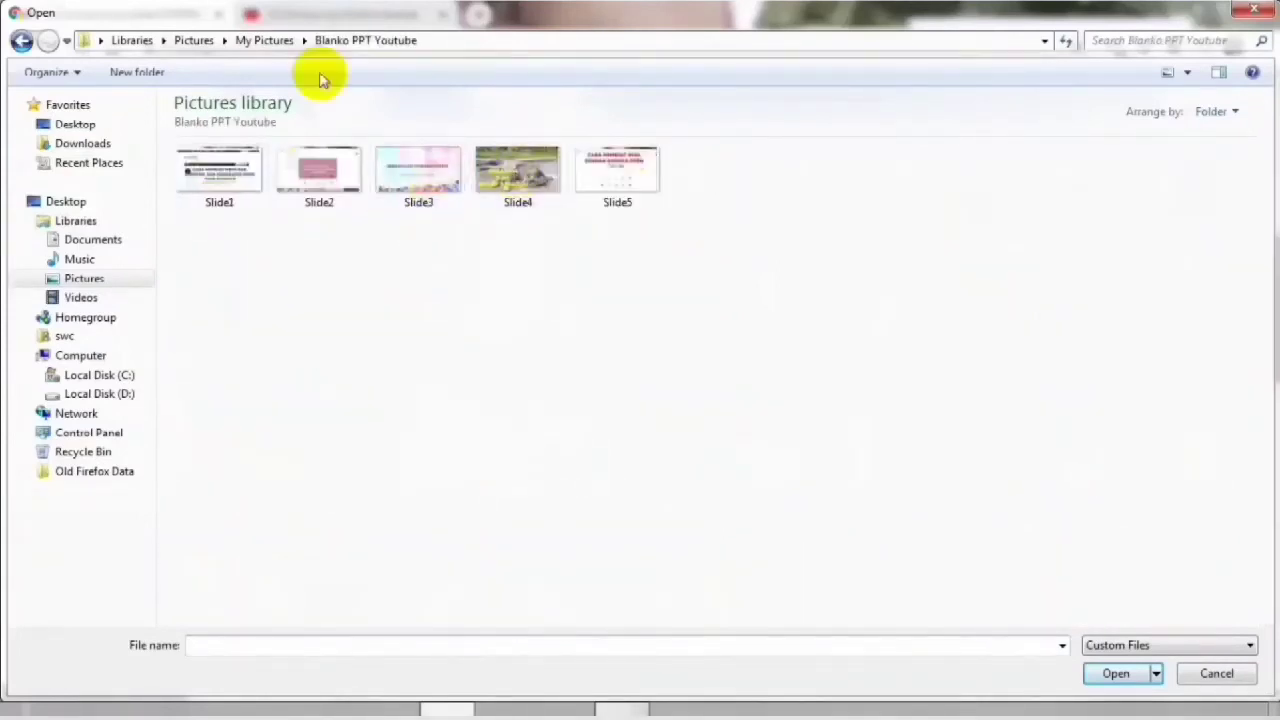
click(270, 42)
double_click(735, 545)
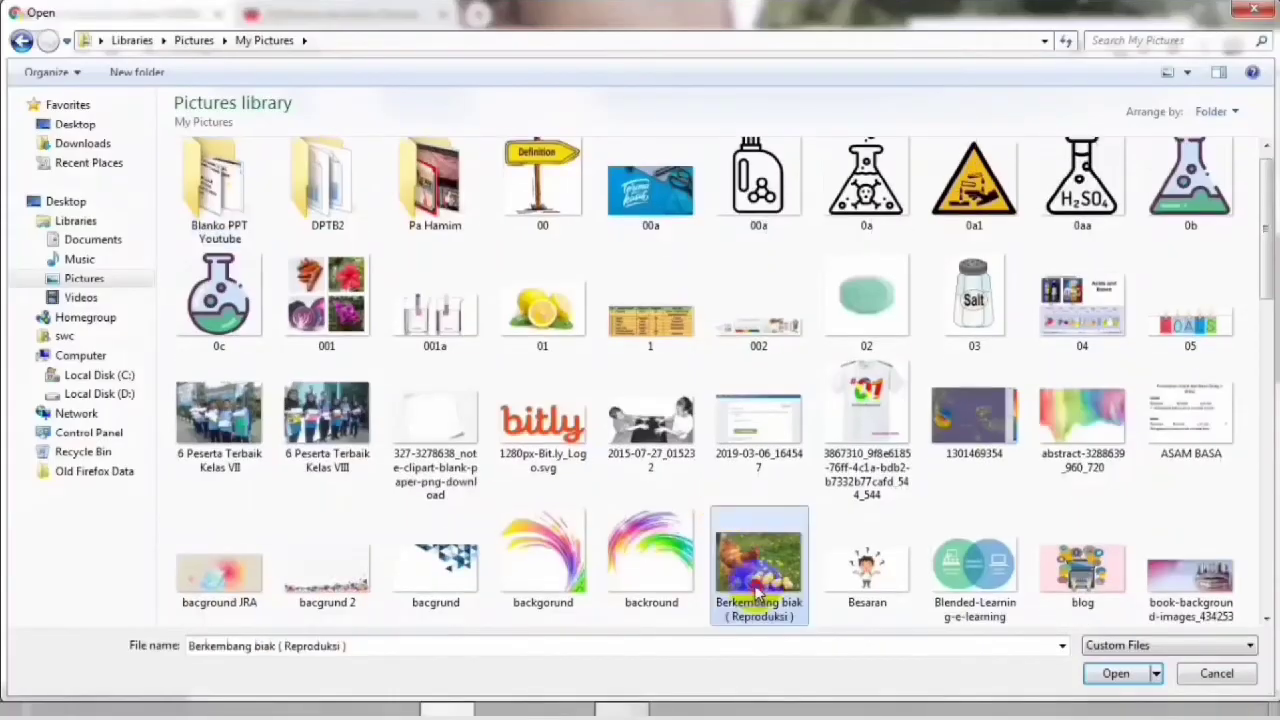
Step: Change the Drag and Drop element's title to "ayam"
click(204, 143)
key(BackSpace)
key(BackSpace)
key(BackSpace)
key(BackSpace)
key(BackSpace)
key(BackSpace)
text(ayam)
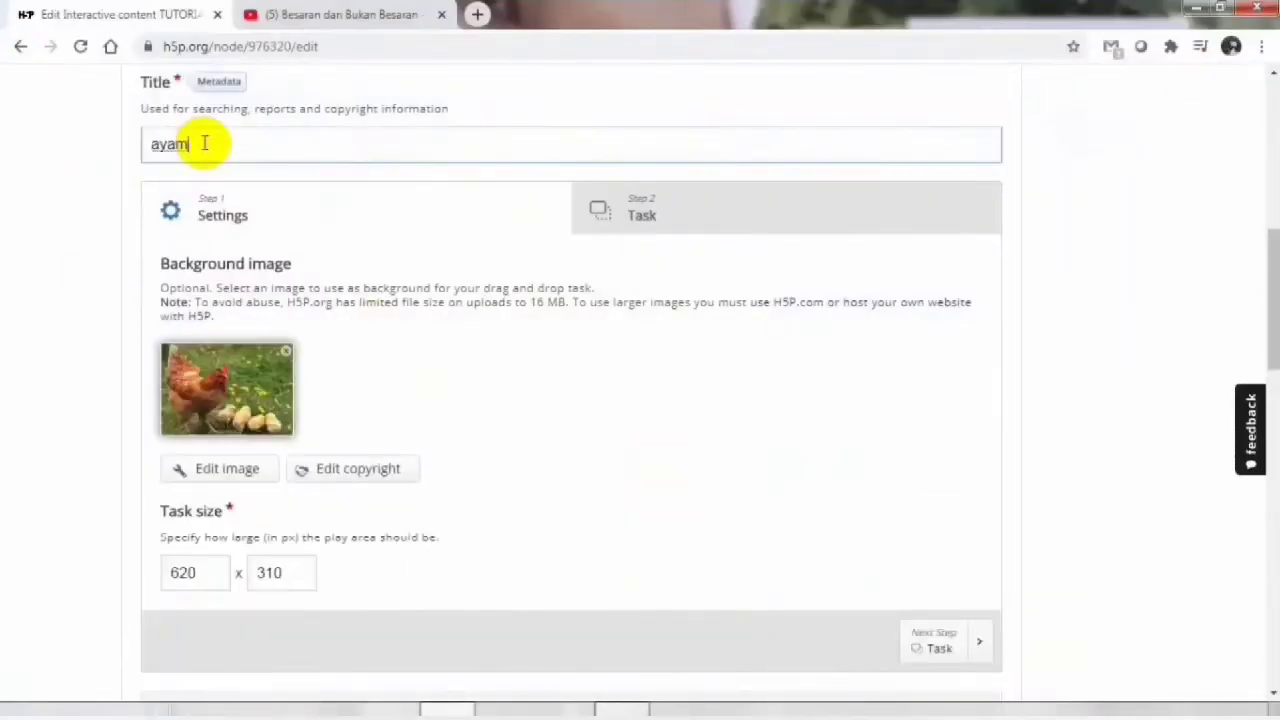
Step: Add a drop zone labelled "induk ayam" with its label shown to the task and place it over the hen
click(700, 222)
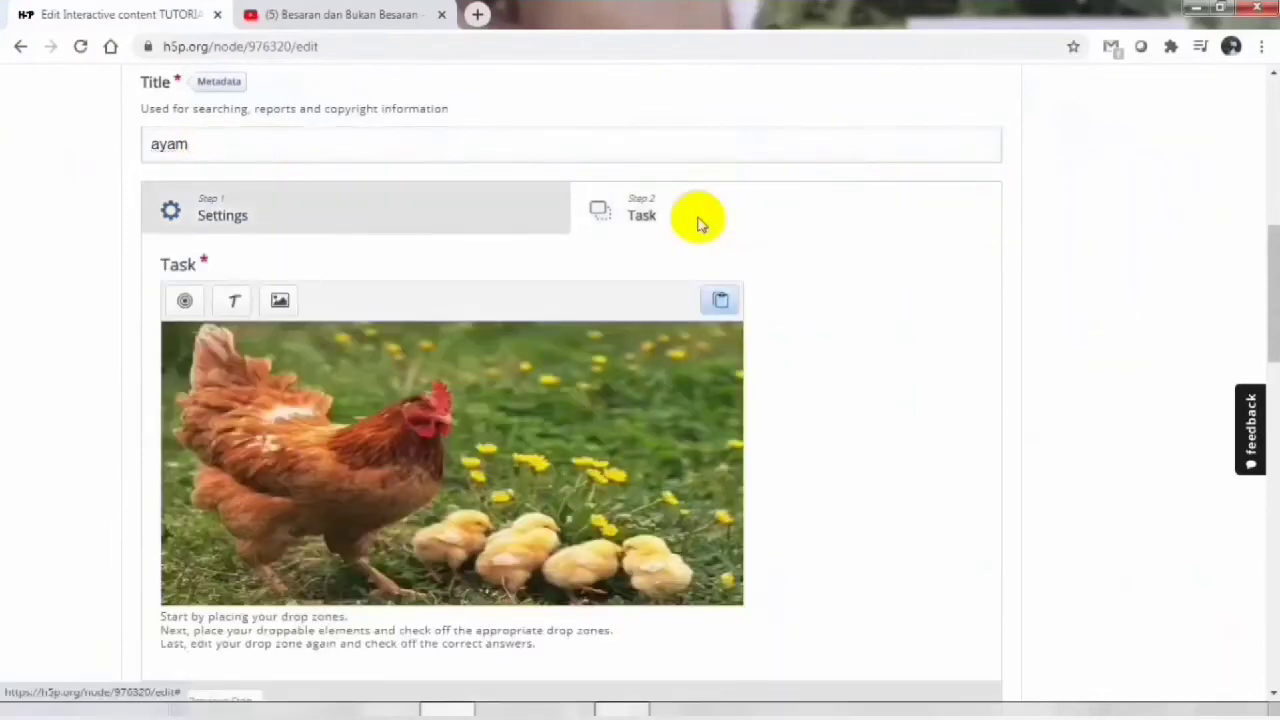
scroll(860, 310, down, 3)
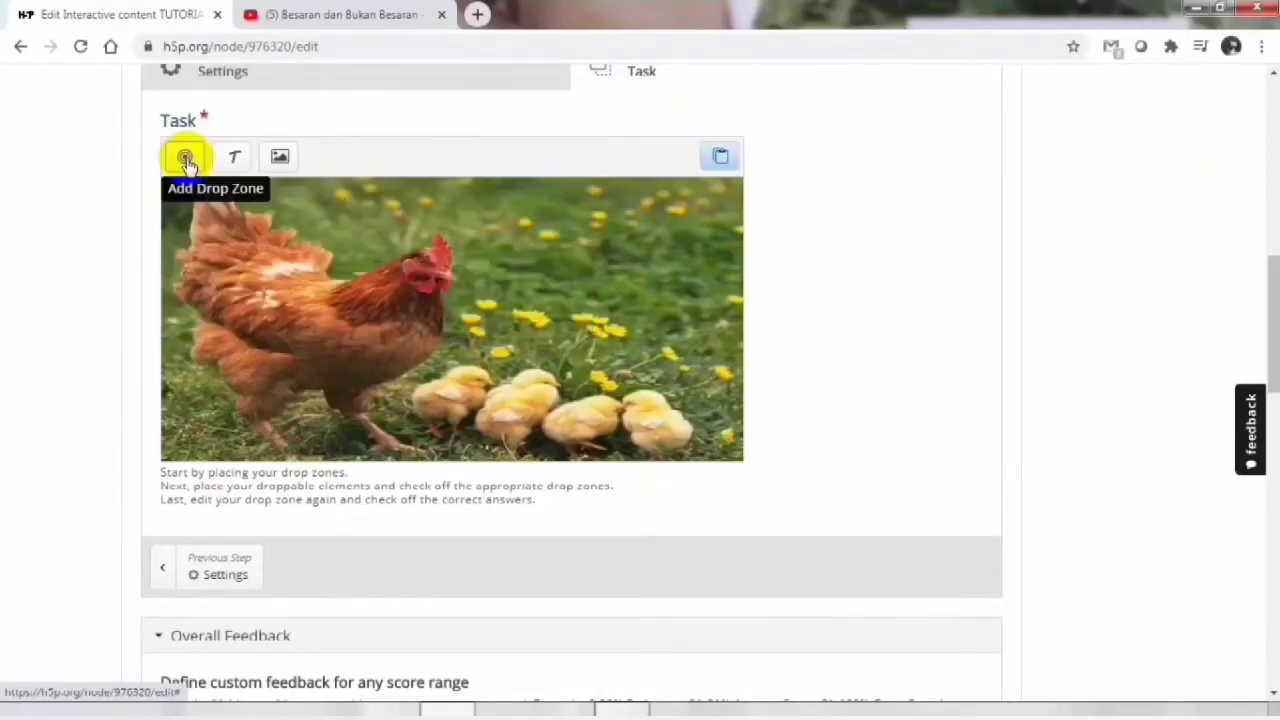
click(186, 160)
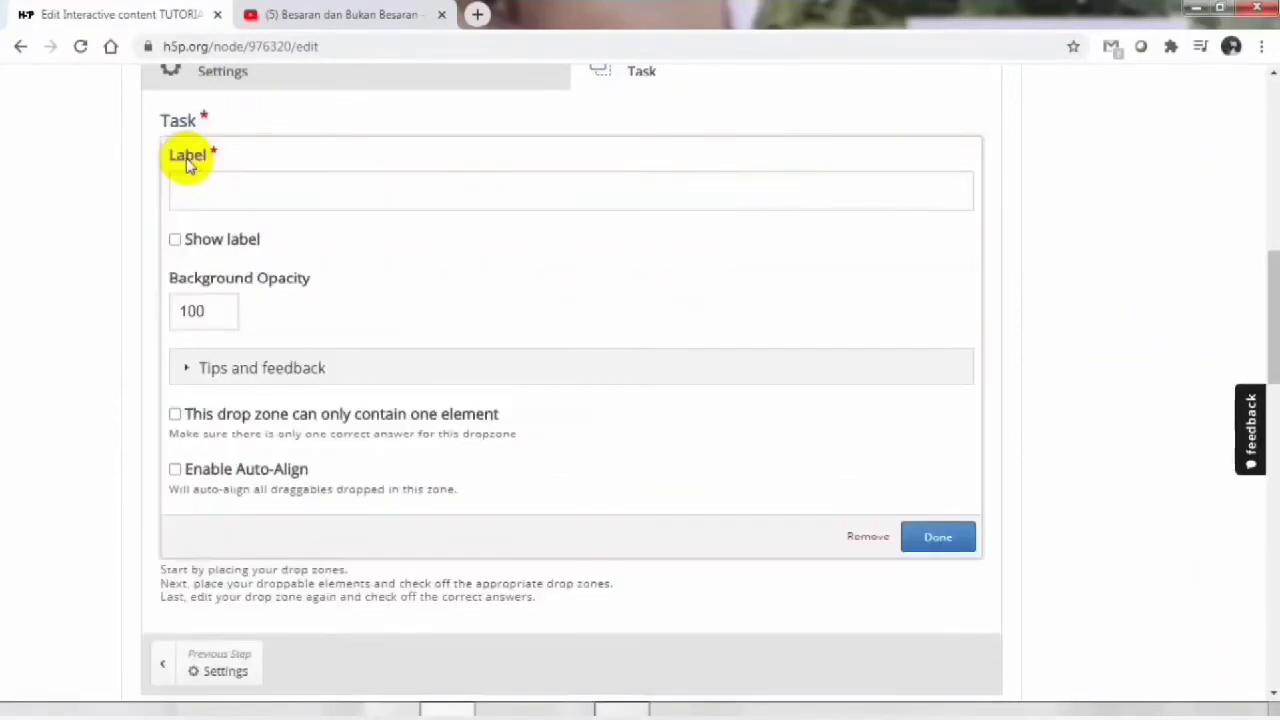
click(268, 189)
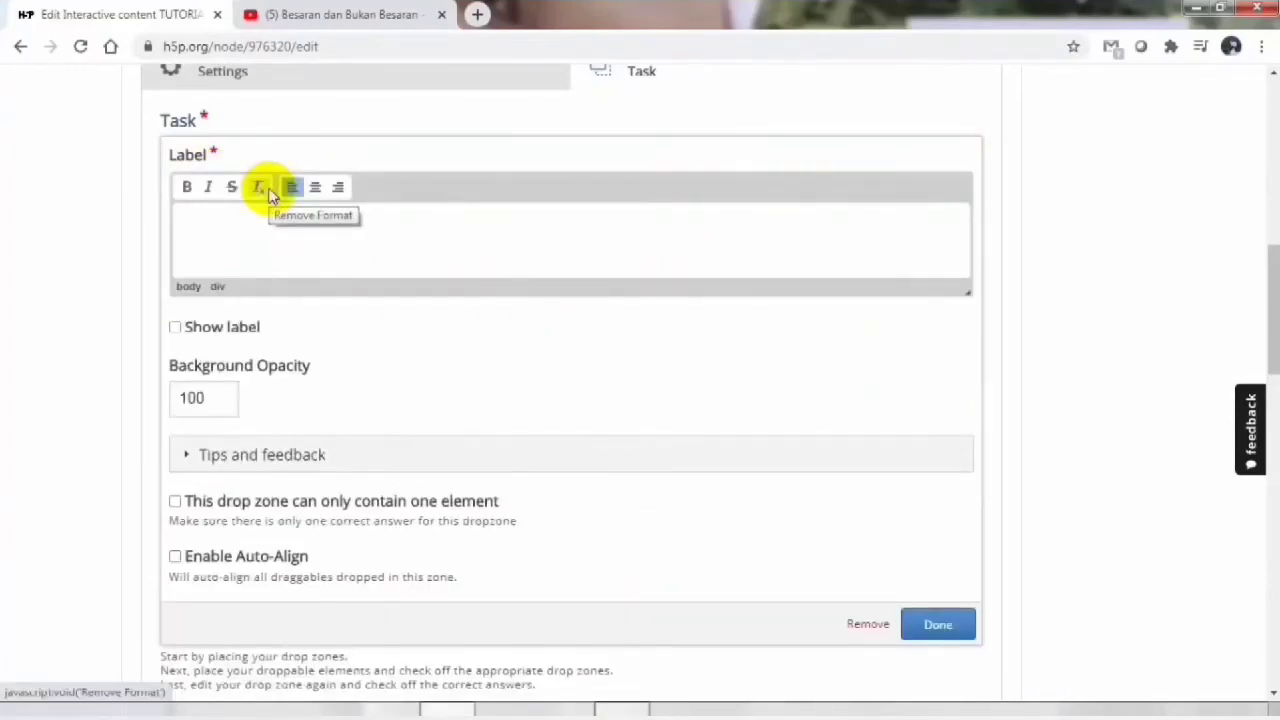
text(induk ayam)
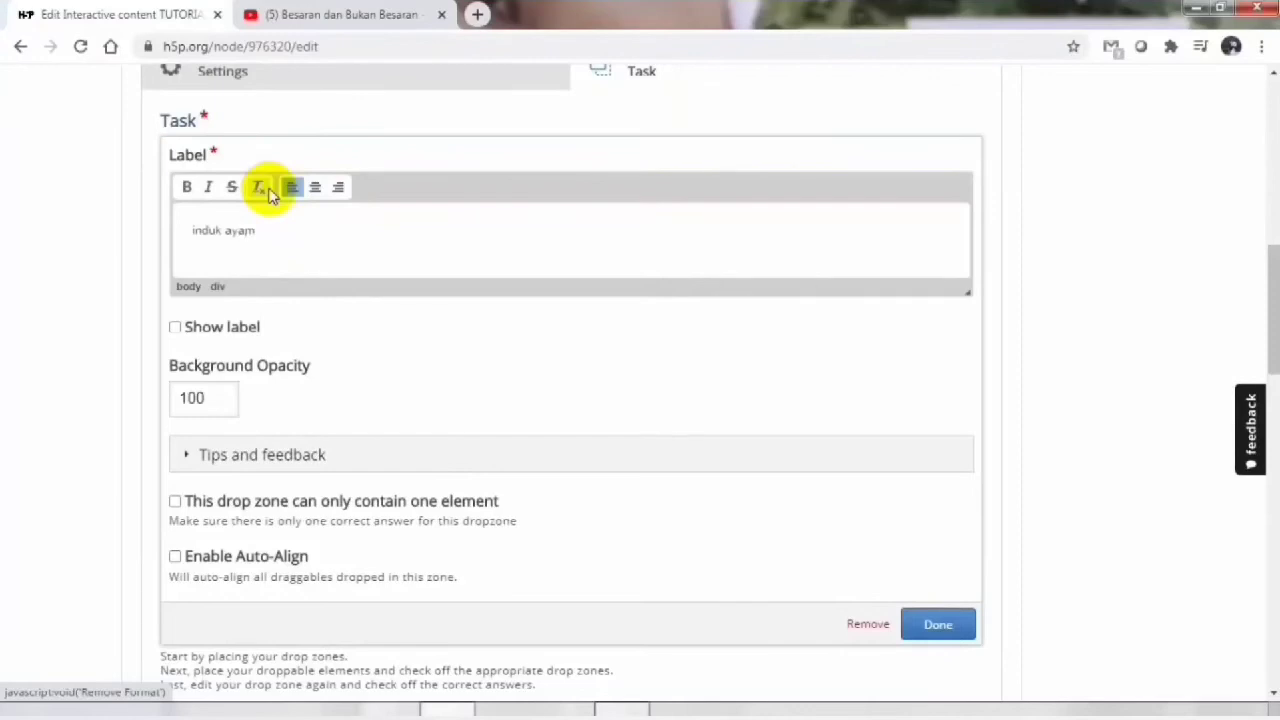
click(205, 332)
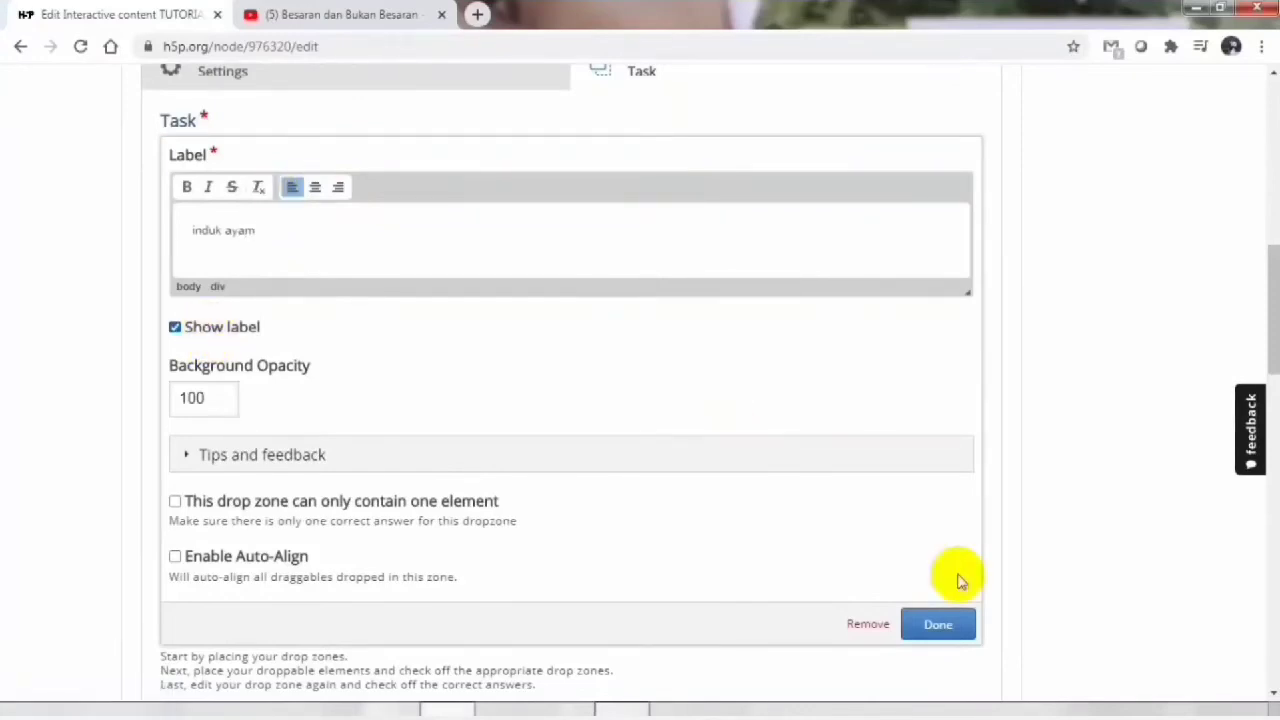
click(937, 626)
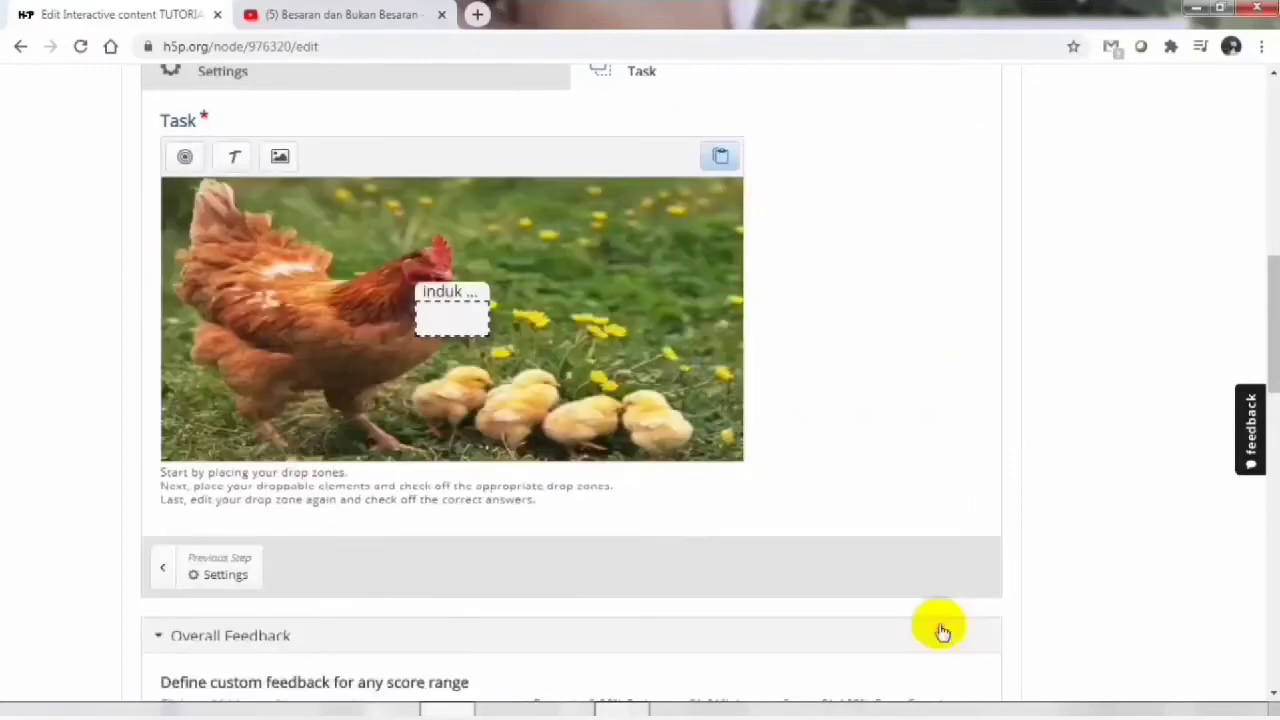
drag(451, 309, 317, 328)
click(488, 331)
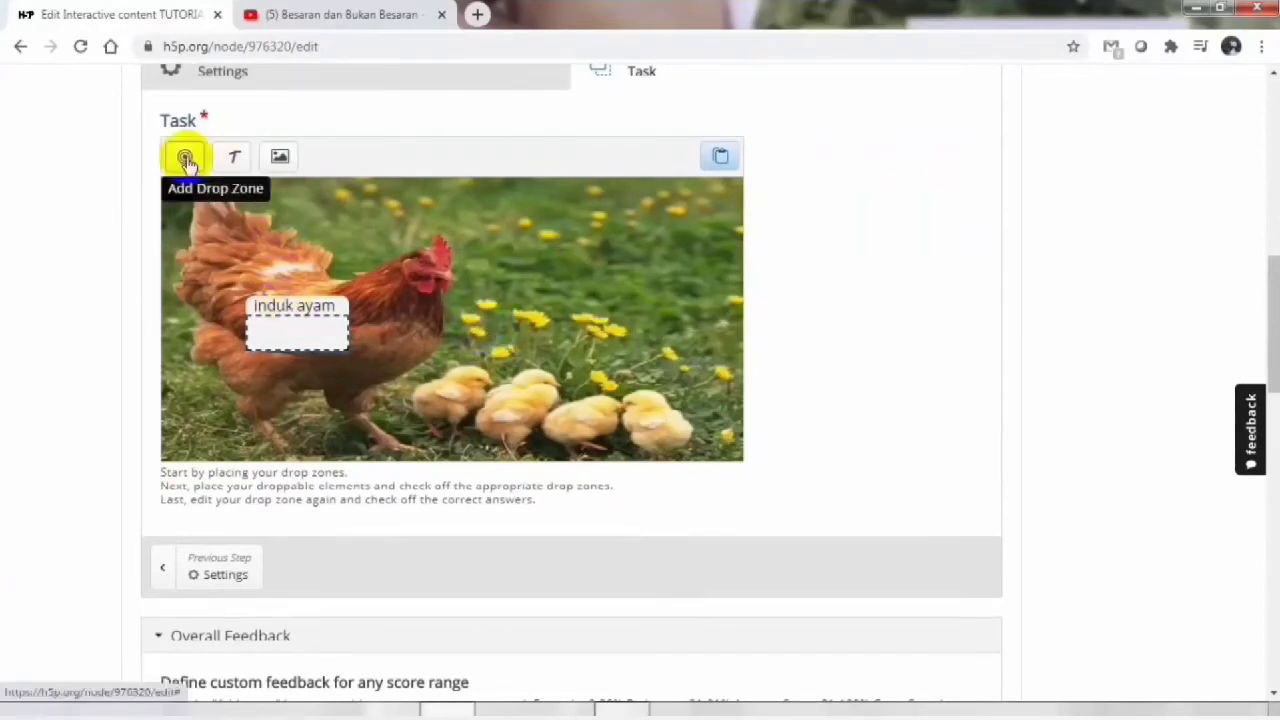
Step: Add a second drop zone labelled "anak ayam" with its label shown and place it over the chicks
click(184, 159)
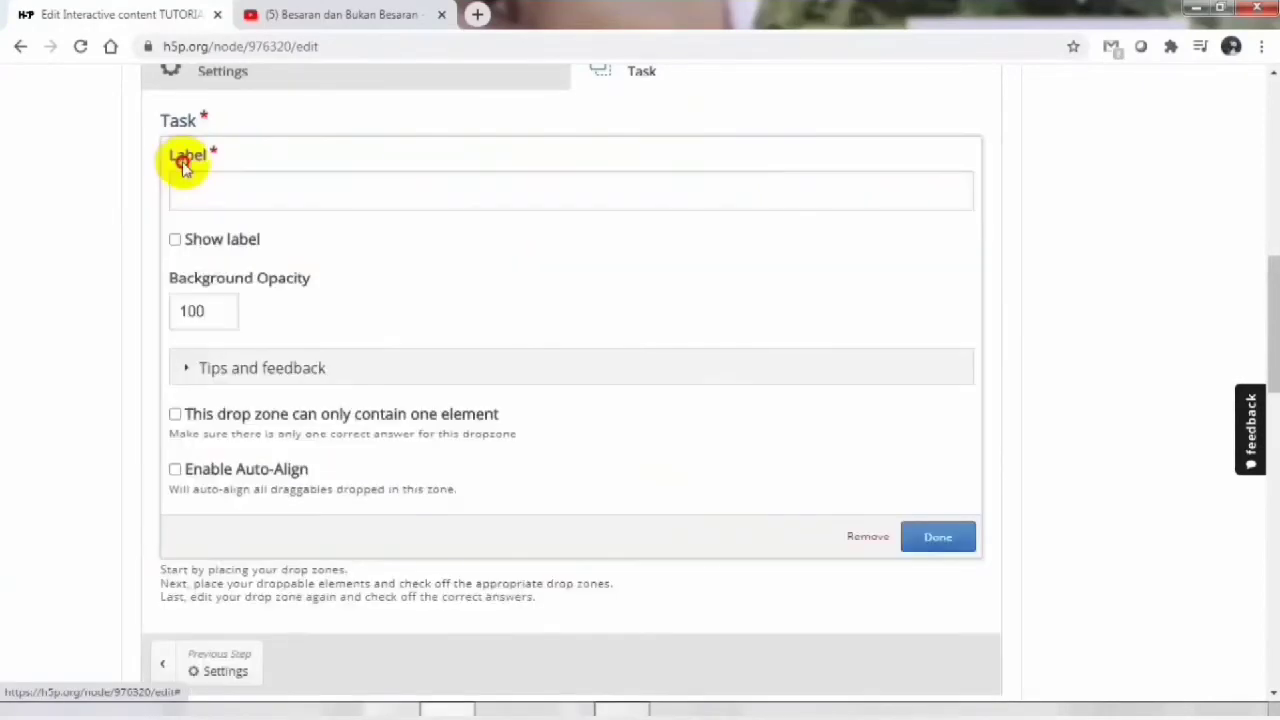
click(566, 205)
text(anak ayam)
click(240, 328)
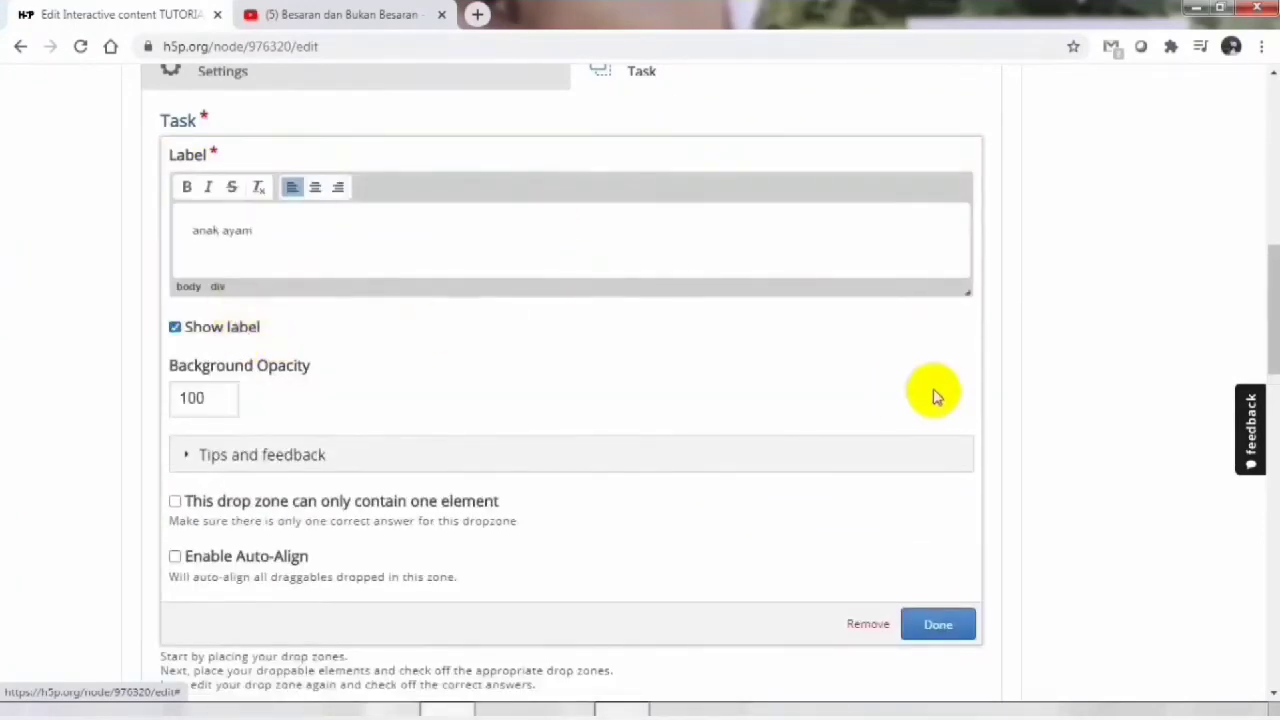
click(937, 624)
drag(487, 325, 596, 418)
click(639, 260)
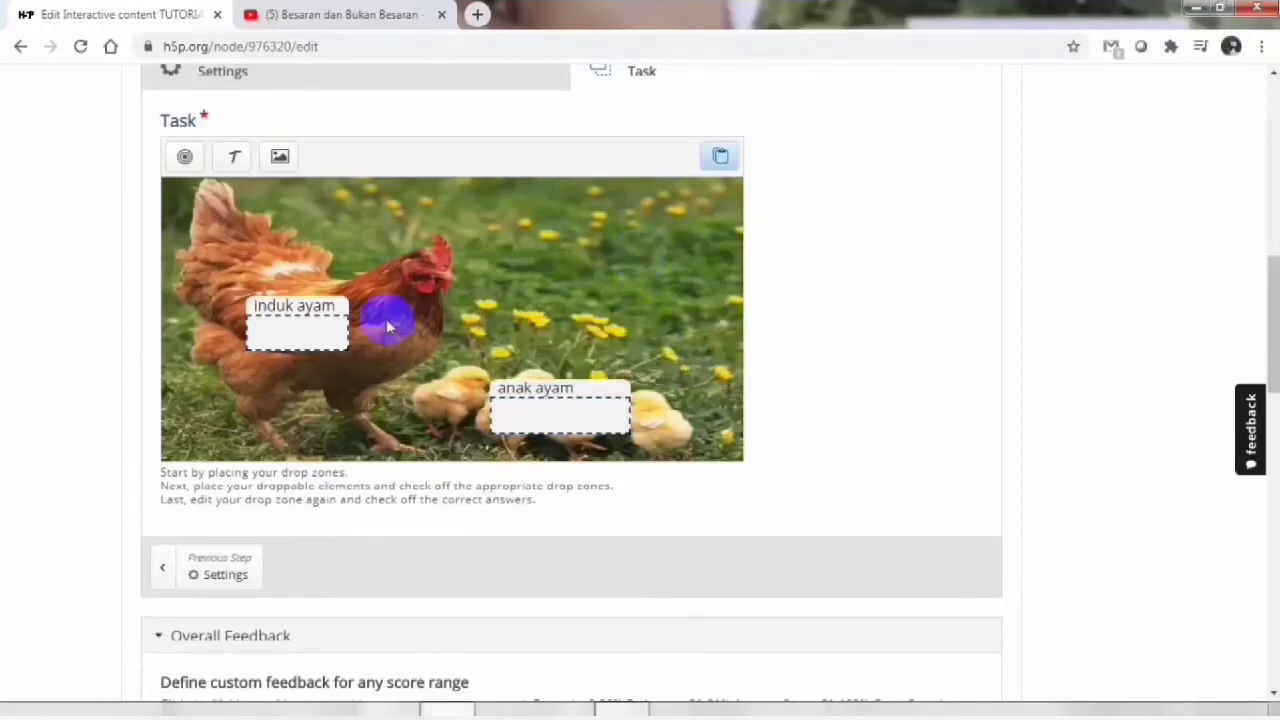
Step: Hide the label of the "induk ayam" drop zone on the hen
click(314, 331)
click(287, 287)
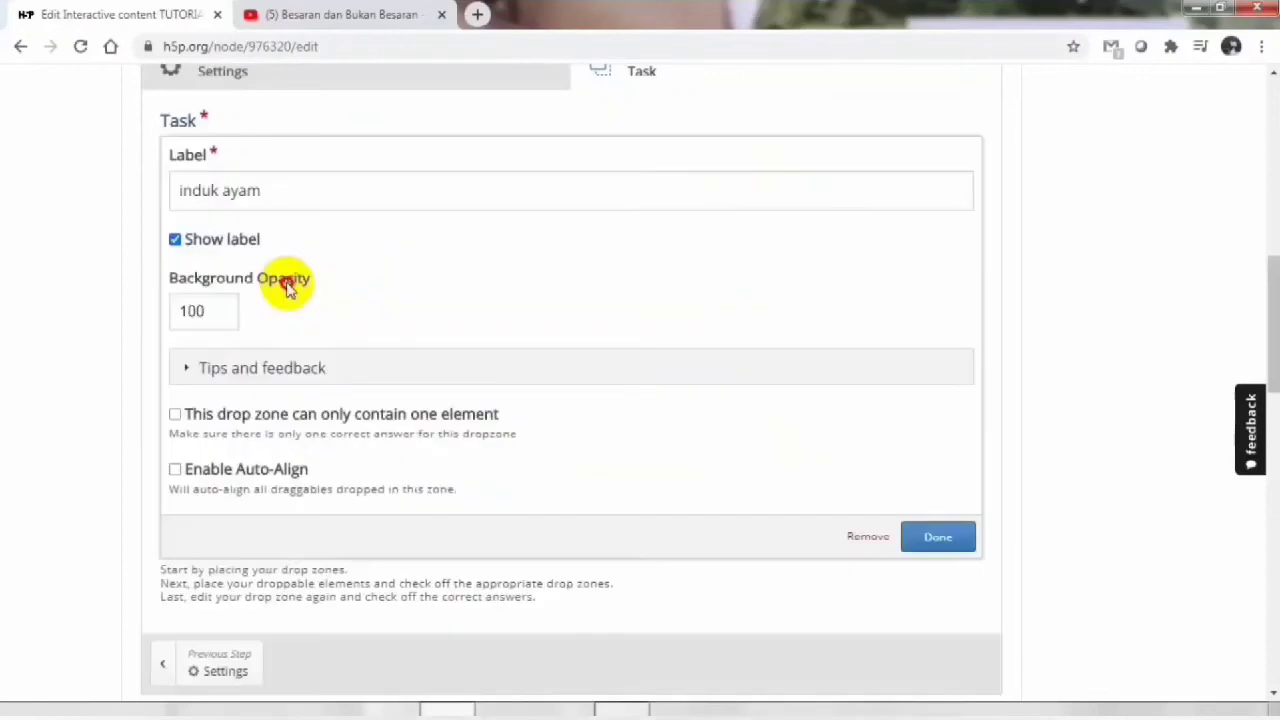
click(266, 249)
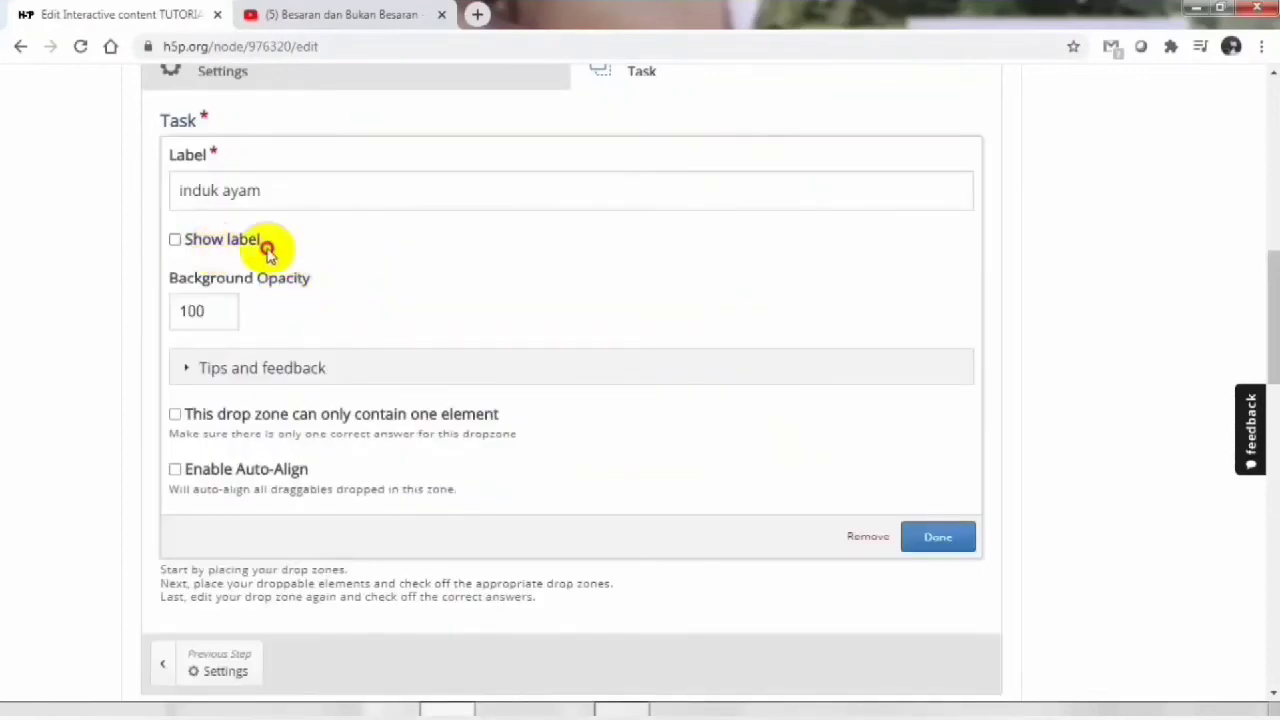
click(918, 530)
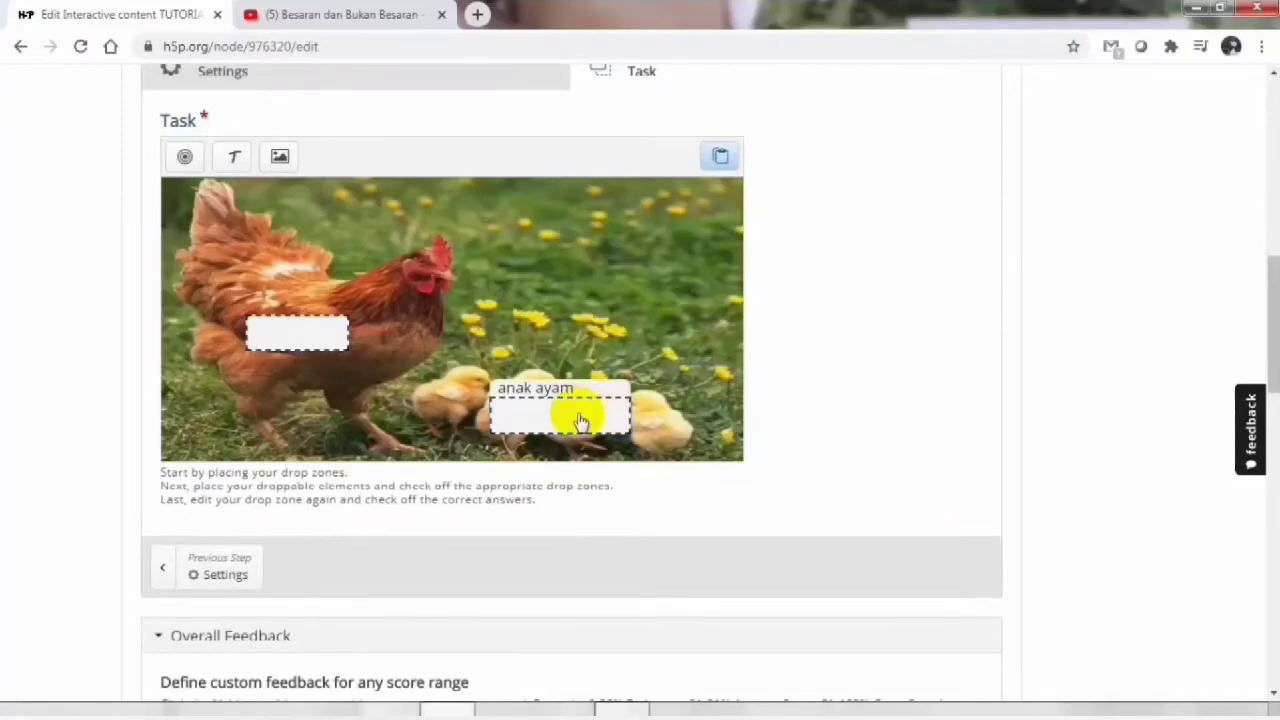
Step: Add the draggable text "induk ayam" and allow it in both the "induk ayam" and "anak ayam" drop zones
click(237, 160)
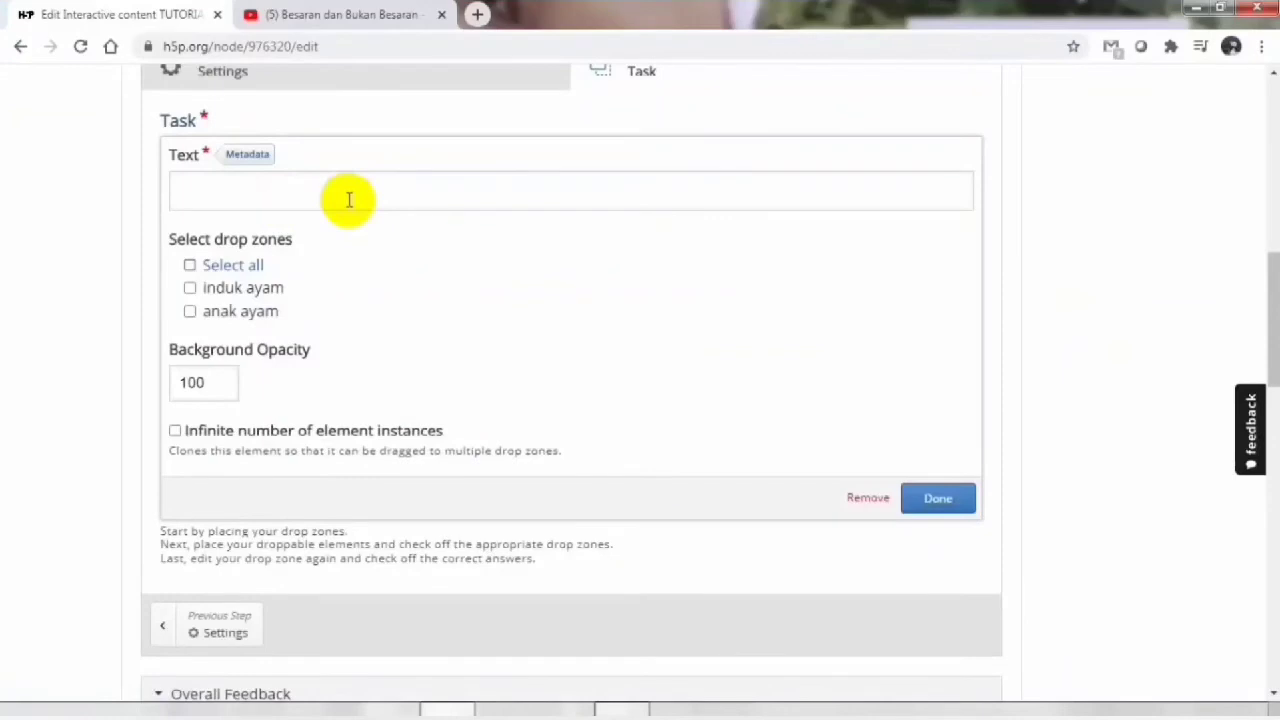
click(193, 289)
click(190, 311)
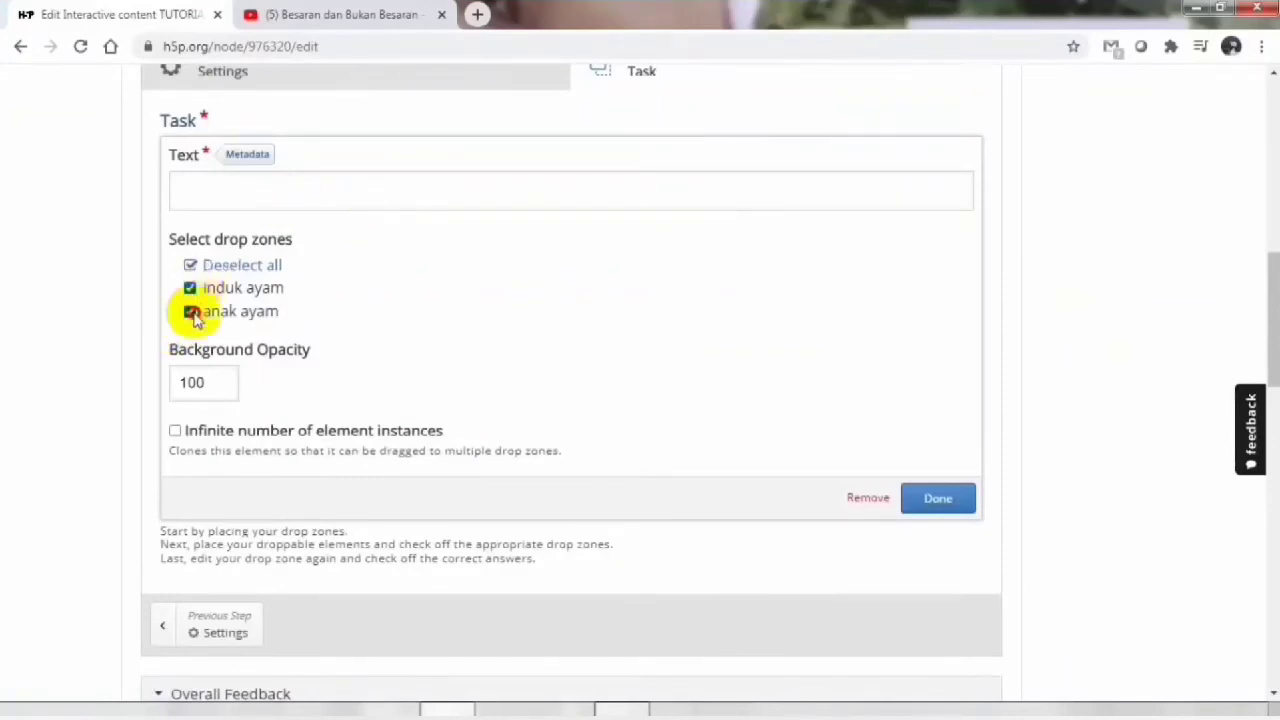
click(948, 505)
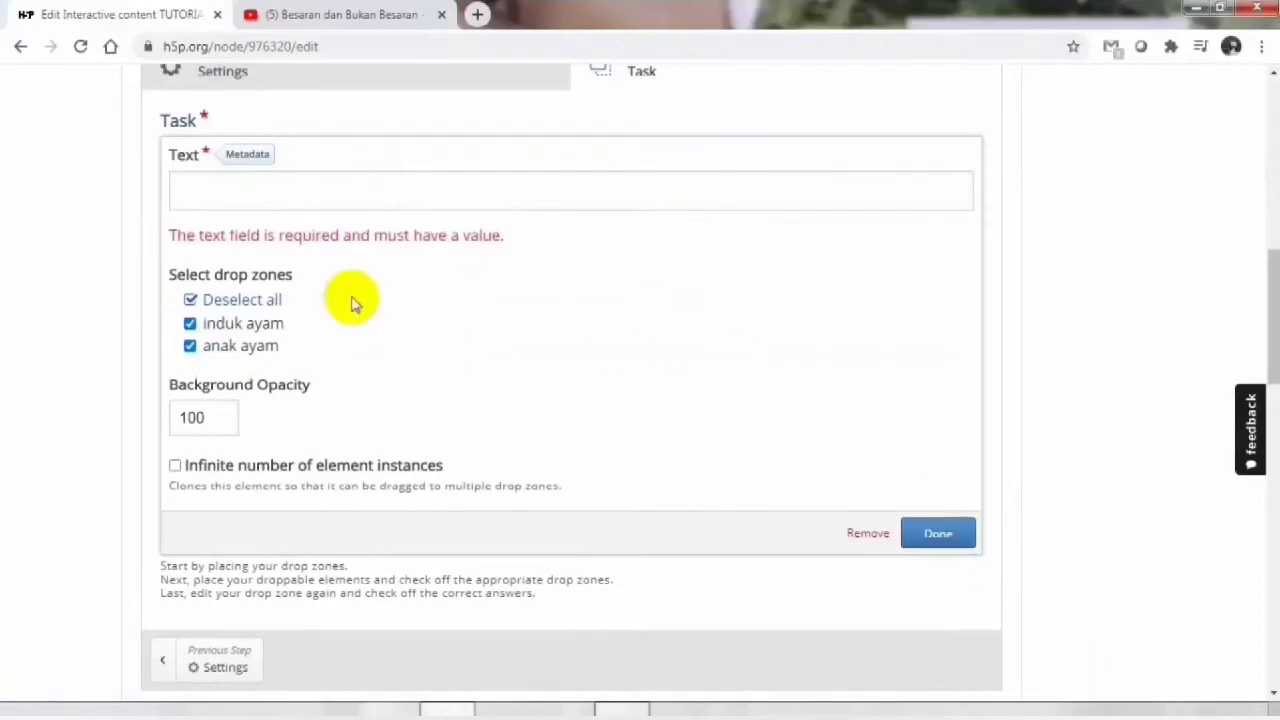
click(389, 177)
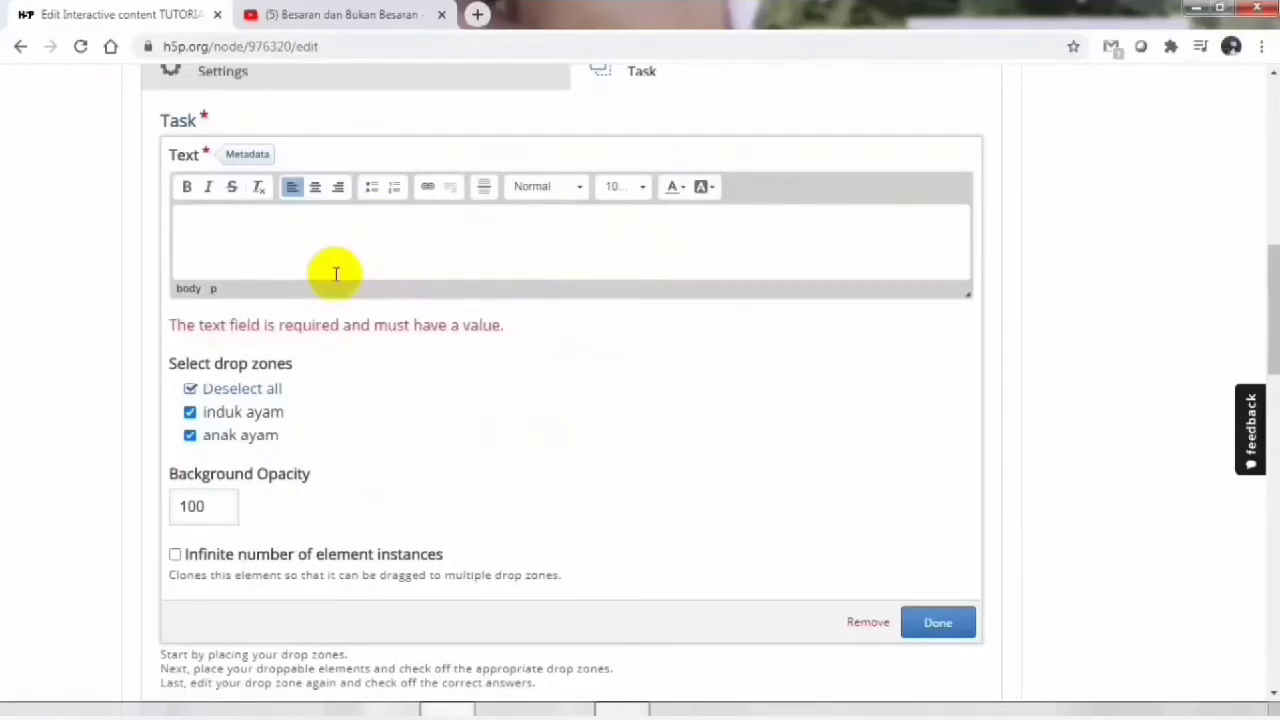
text(in)
text(duk ayam)
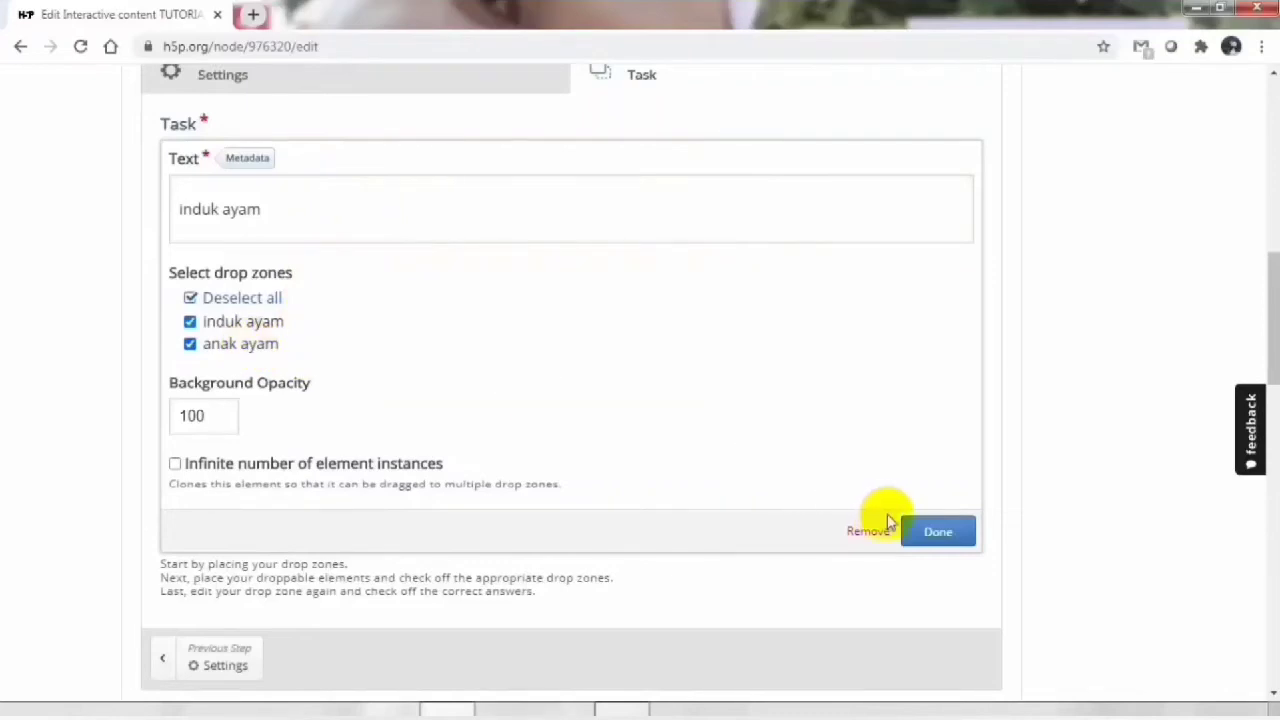
click(938, 534)
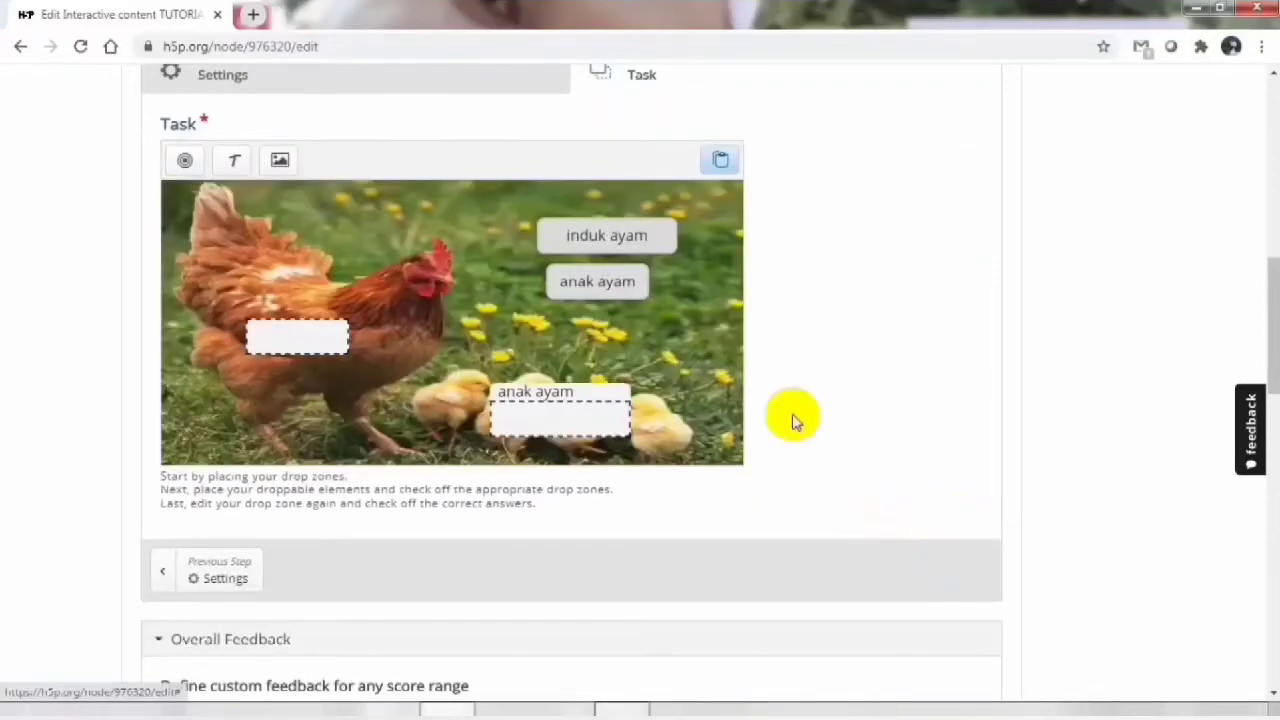
Step: Set the text "induk ayam" as the only correct element for the hen's drop zone
double_click(310, 348)
click(190, 330)
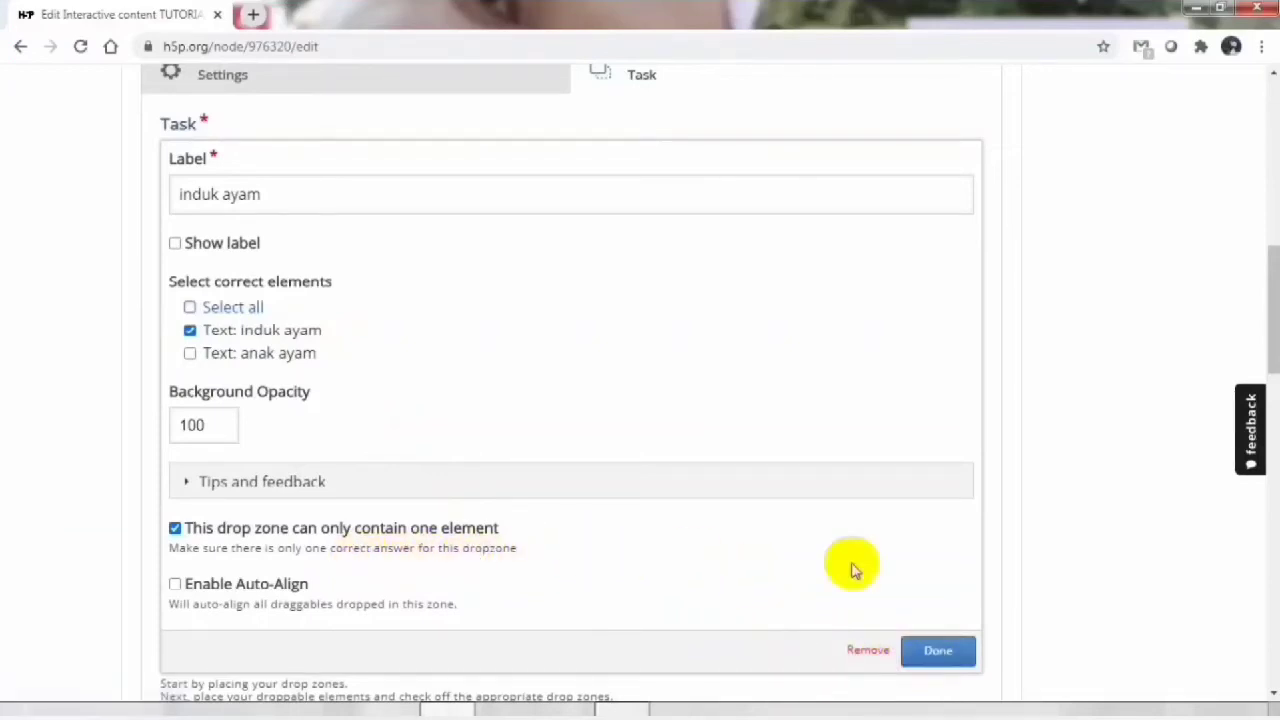
click(930, 651)
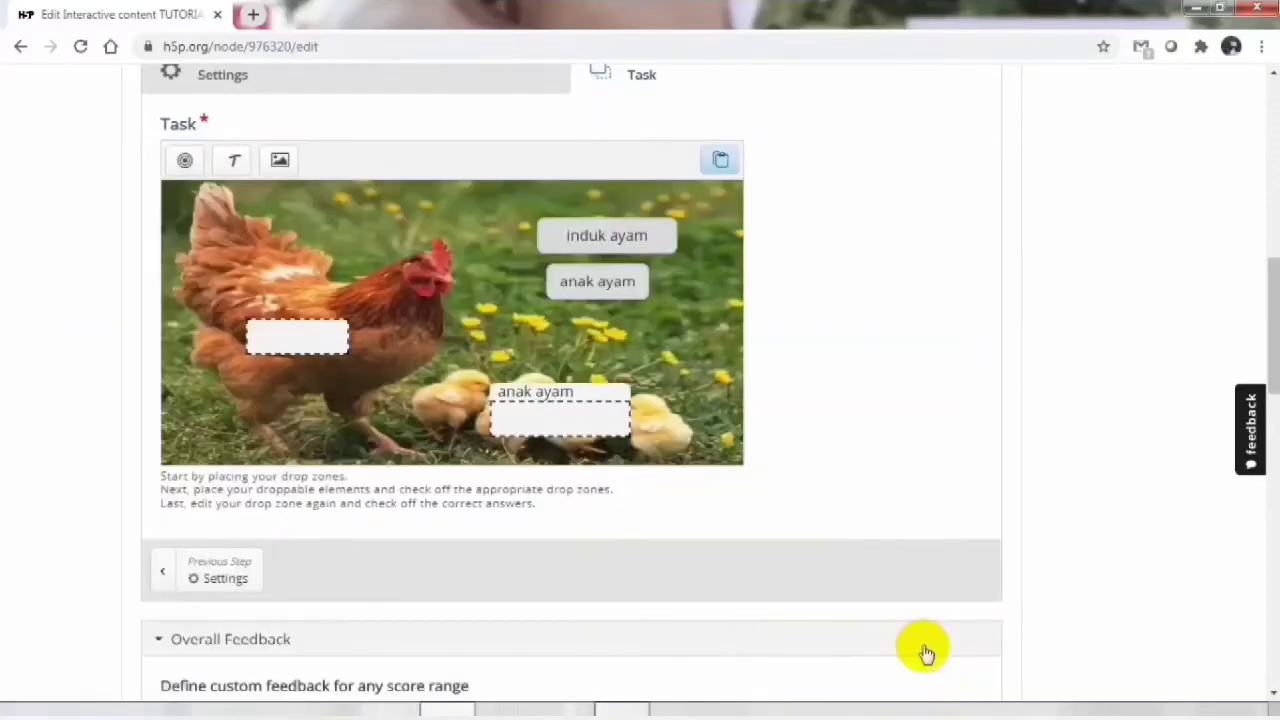
Step: Keep only the text "anak ayam" as correct for the chicks' drop zone and finish the Drag and Drop element
click(572, 432)
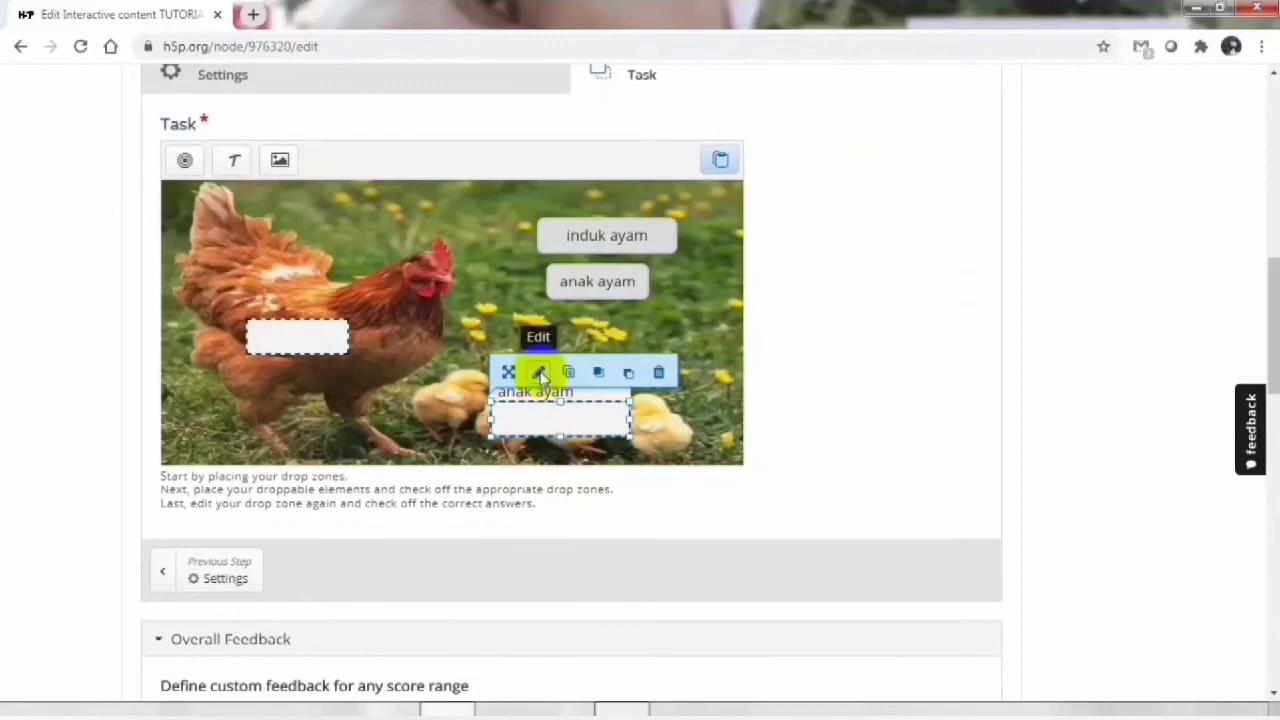
click(540, 373)
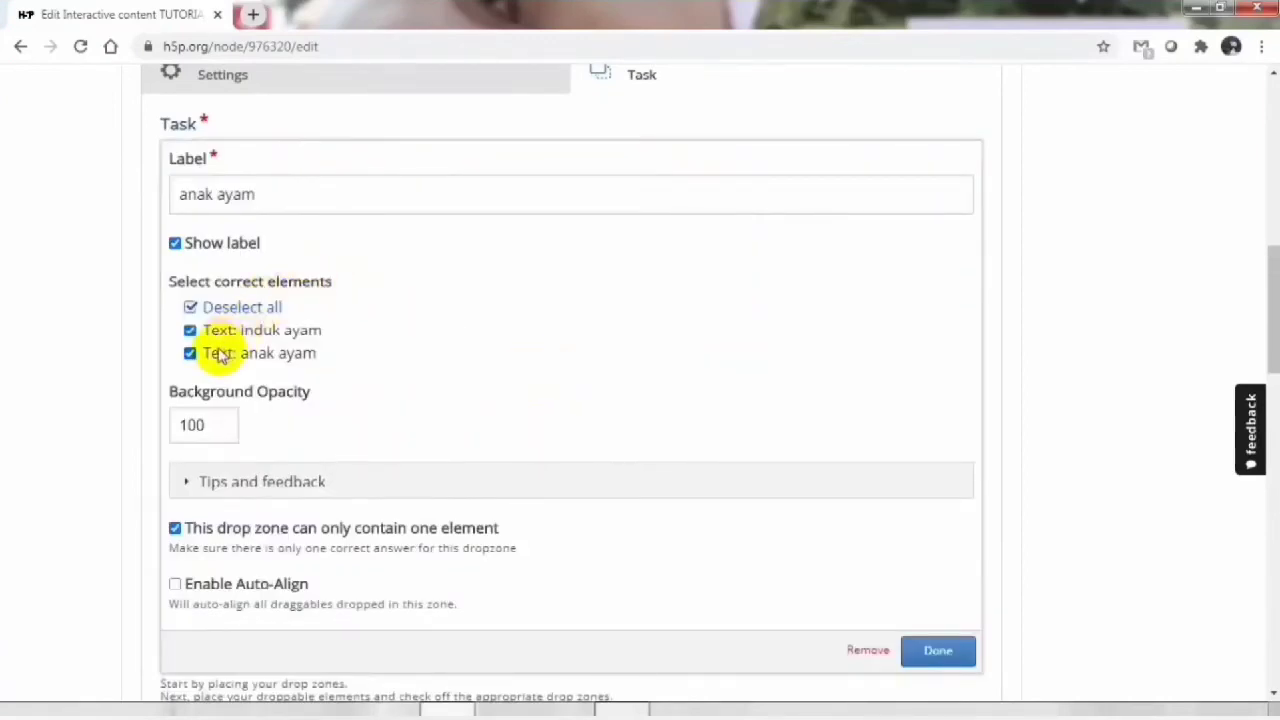
click(190, 331)
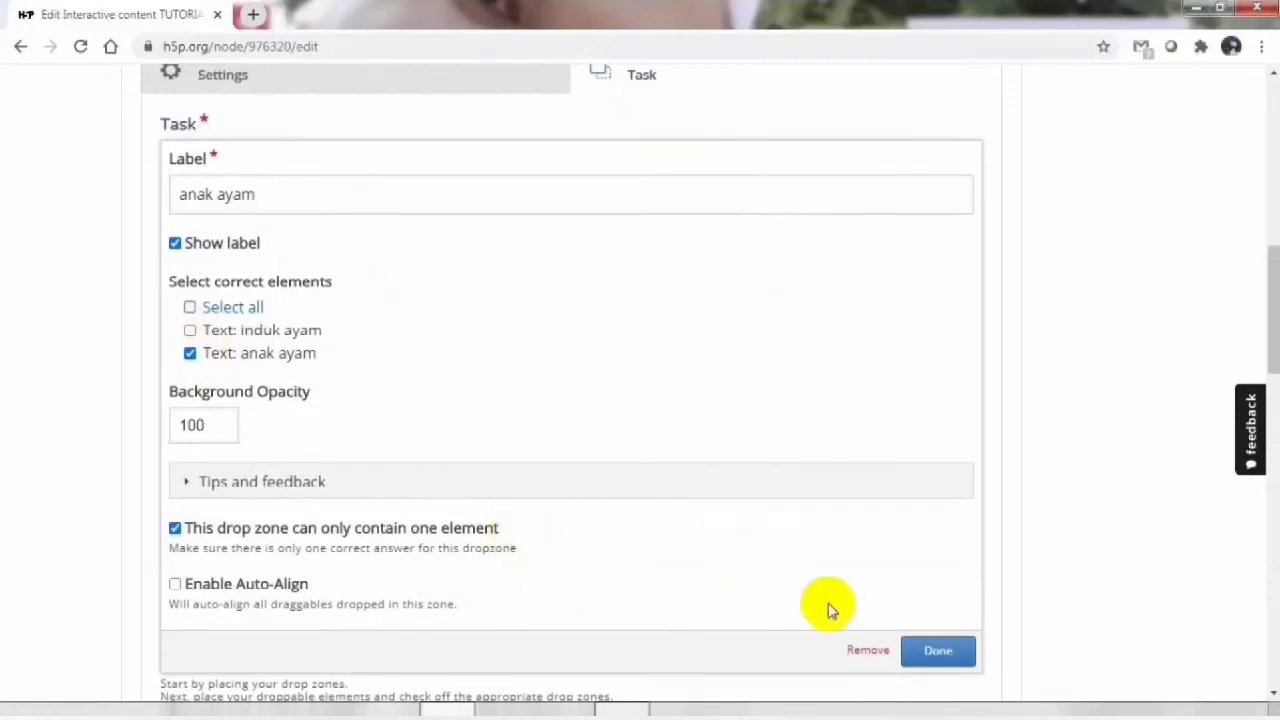
click(940, 652)
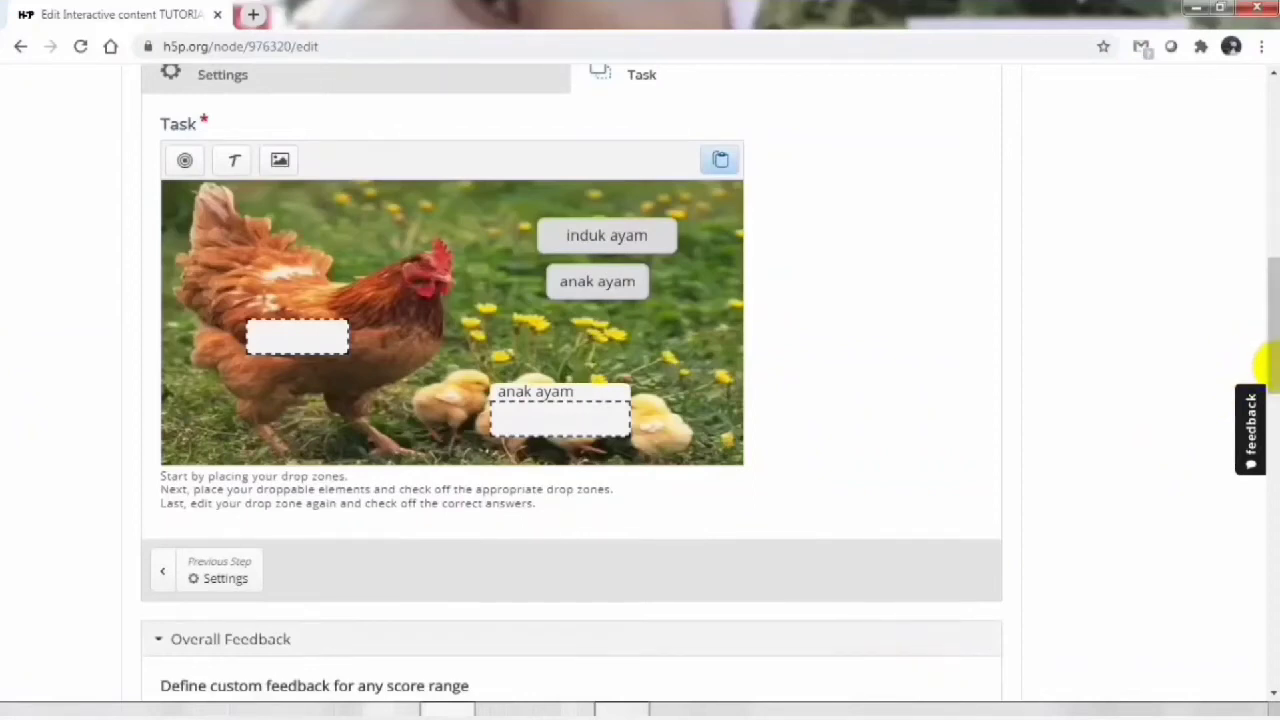
drag(1270, 370, 1275, 508)
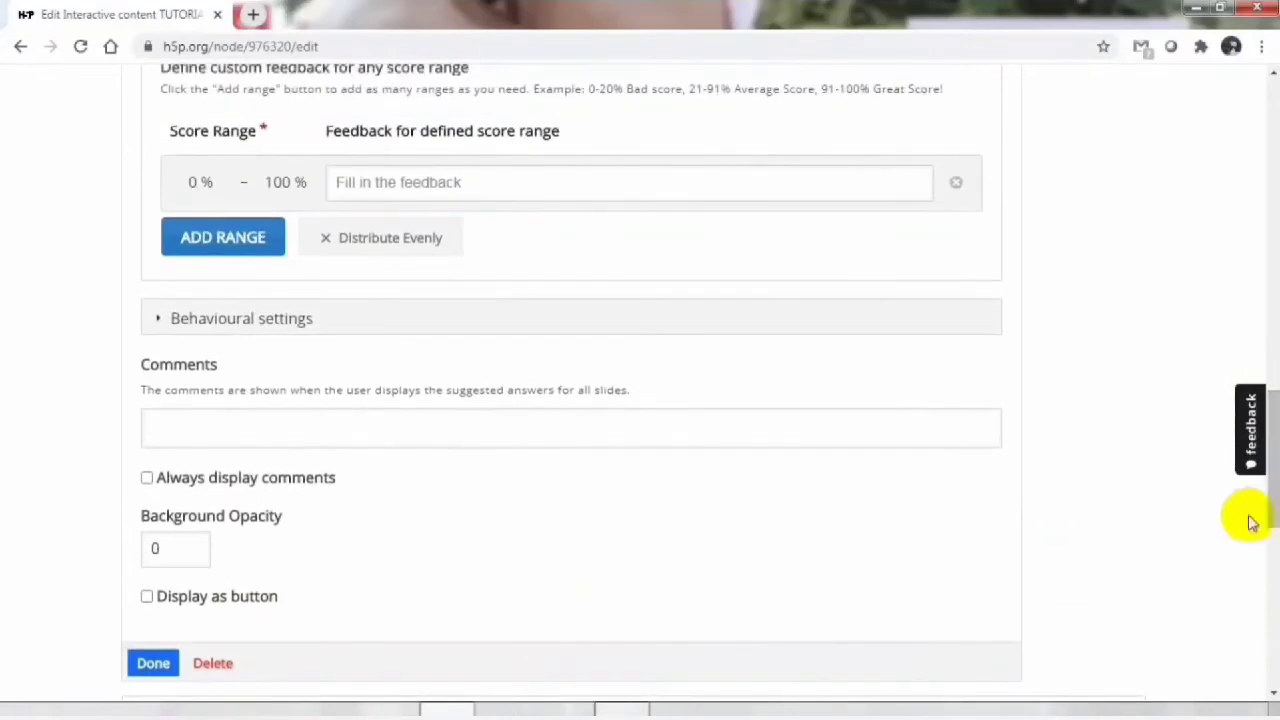
click(152, 664)
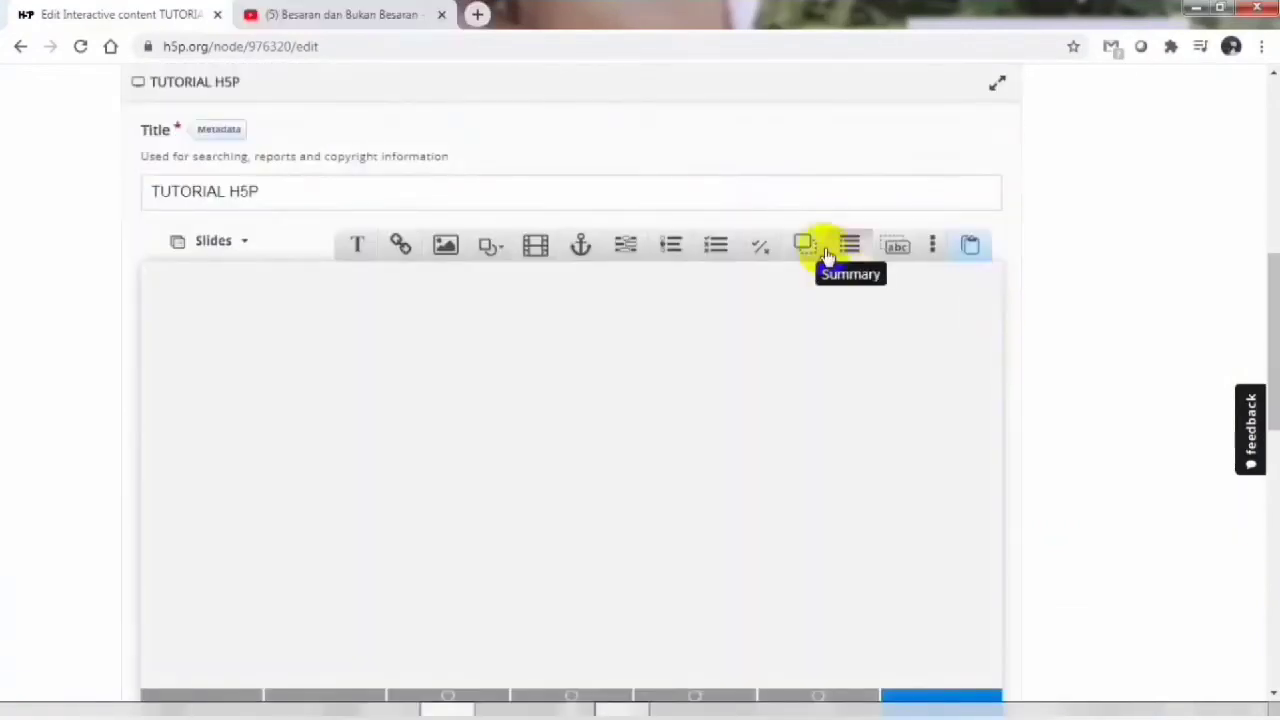
Step: Add a Summary element to the seventh slide and title it "ringkasan"
click(849, 257)
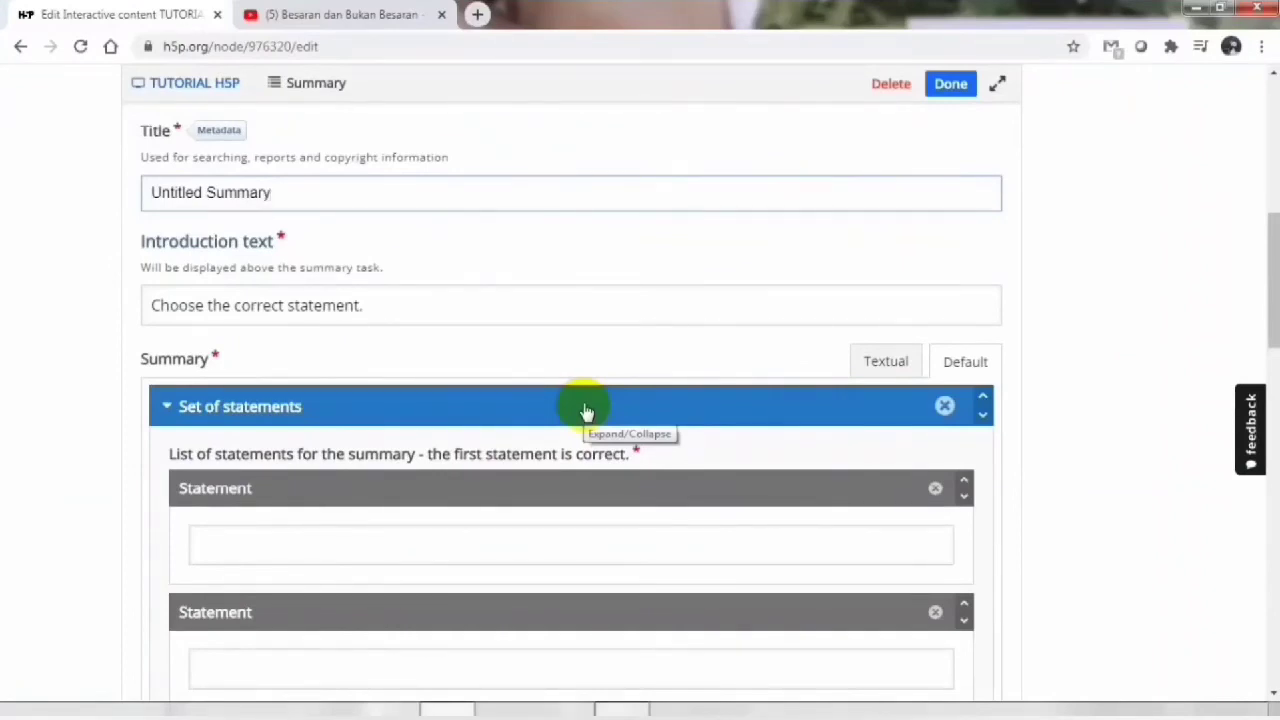
click(242, 189)
drag(266, 190, 118, 195)
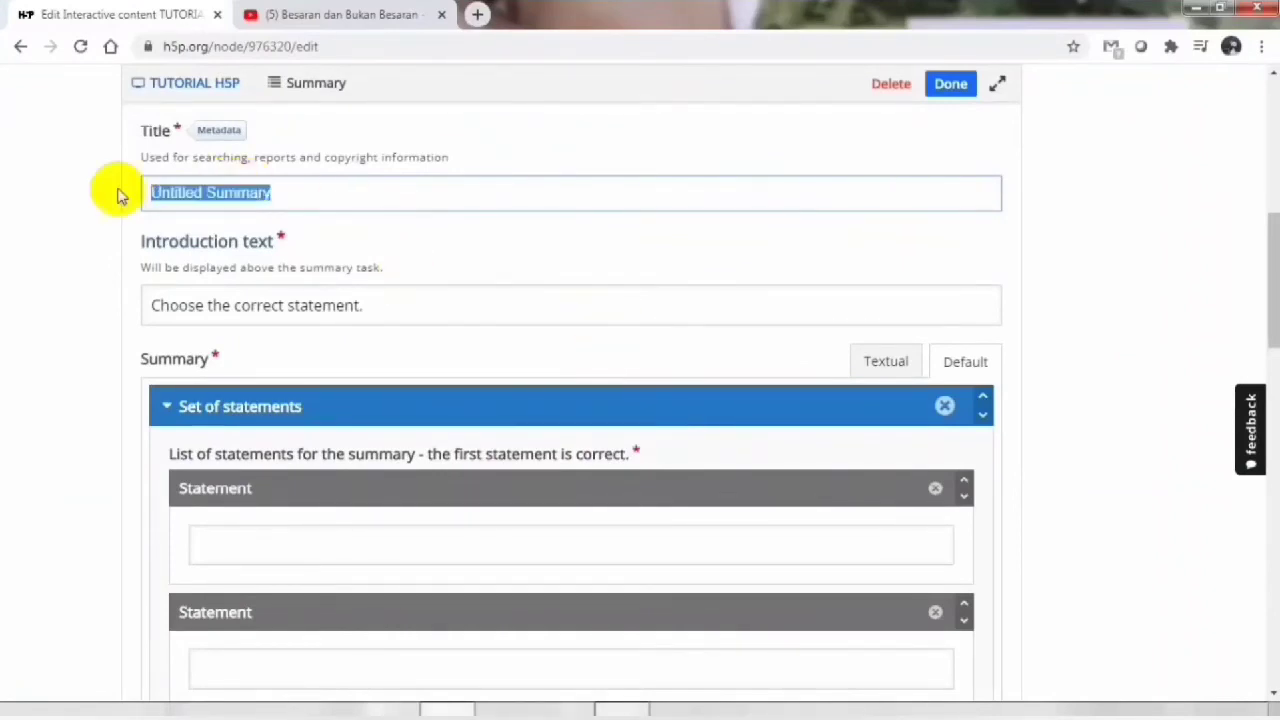
text(ringkasan)
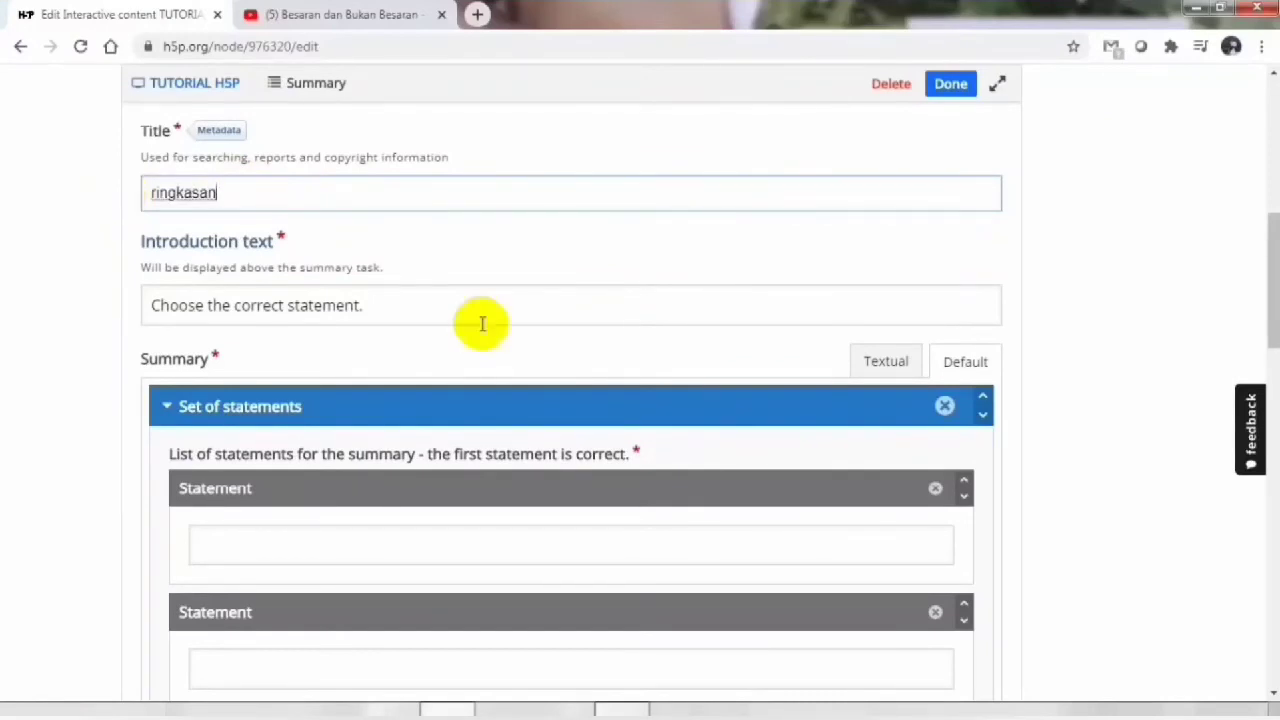
Step: Change the Summary element's title to "kesimpulan"
click(452, 310)
click(218, 200)
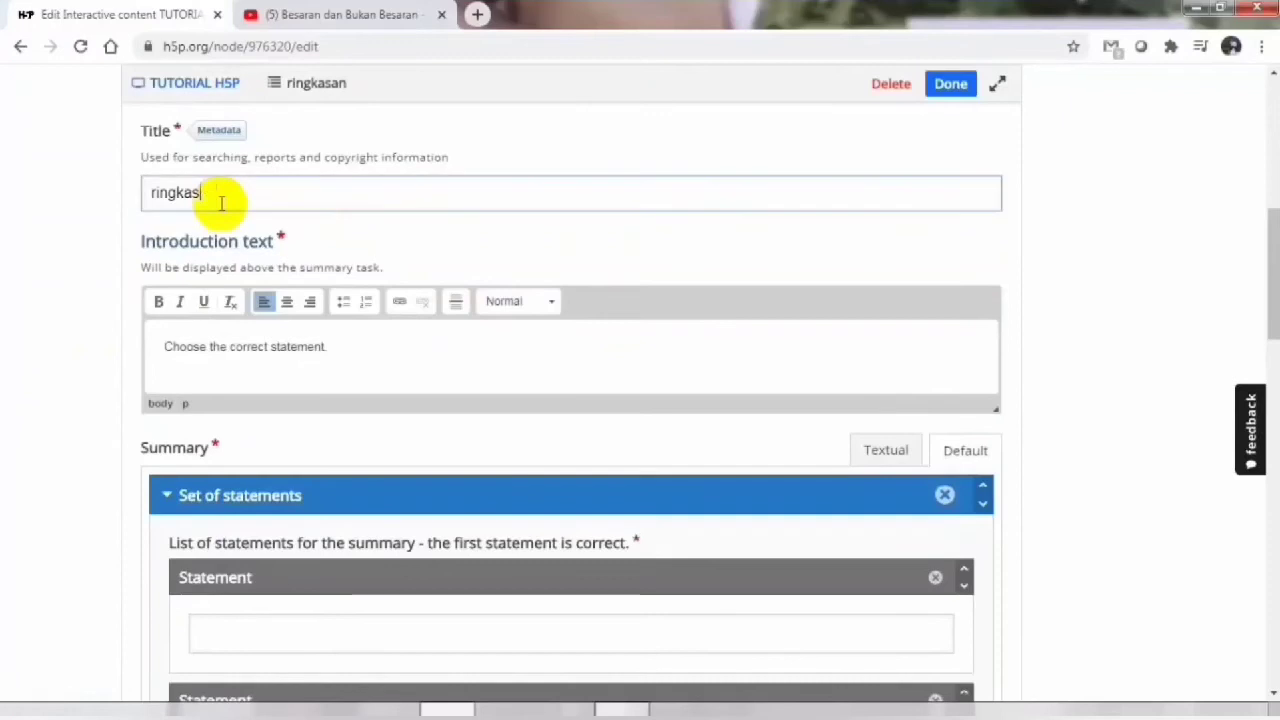
key(BackSpace)
key(BackSpace)
key(BackSpace)
key(BackSpace)
key(BackSpace)
key(BackSpace)
key(BackSpace)
key(BackSpace)
key(BackSpace)
text(kesimpulan)
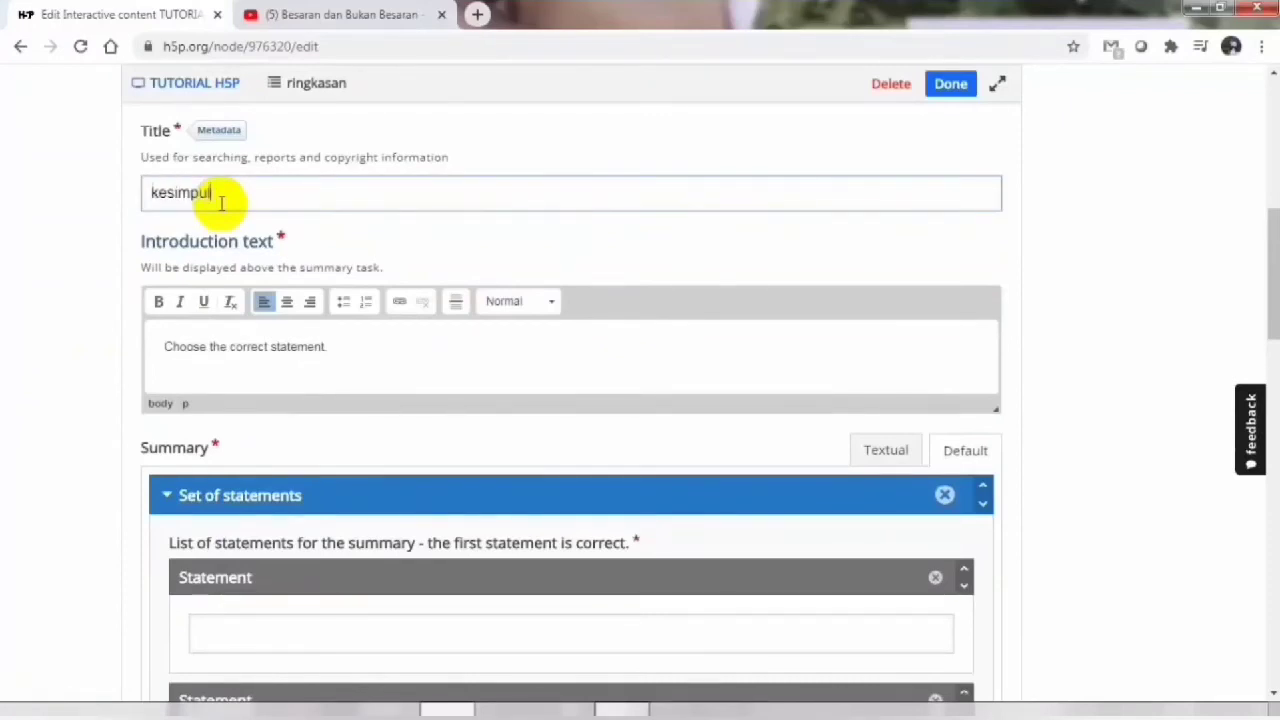
Step: Replace the Summary element's introduction text with "pilihlah pernyataan yang benar!"
click(226, 346)
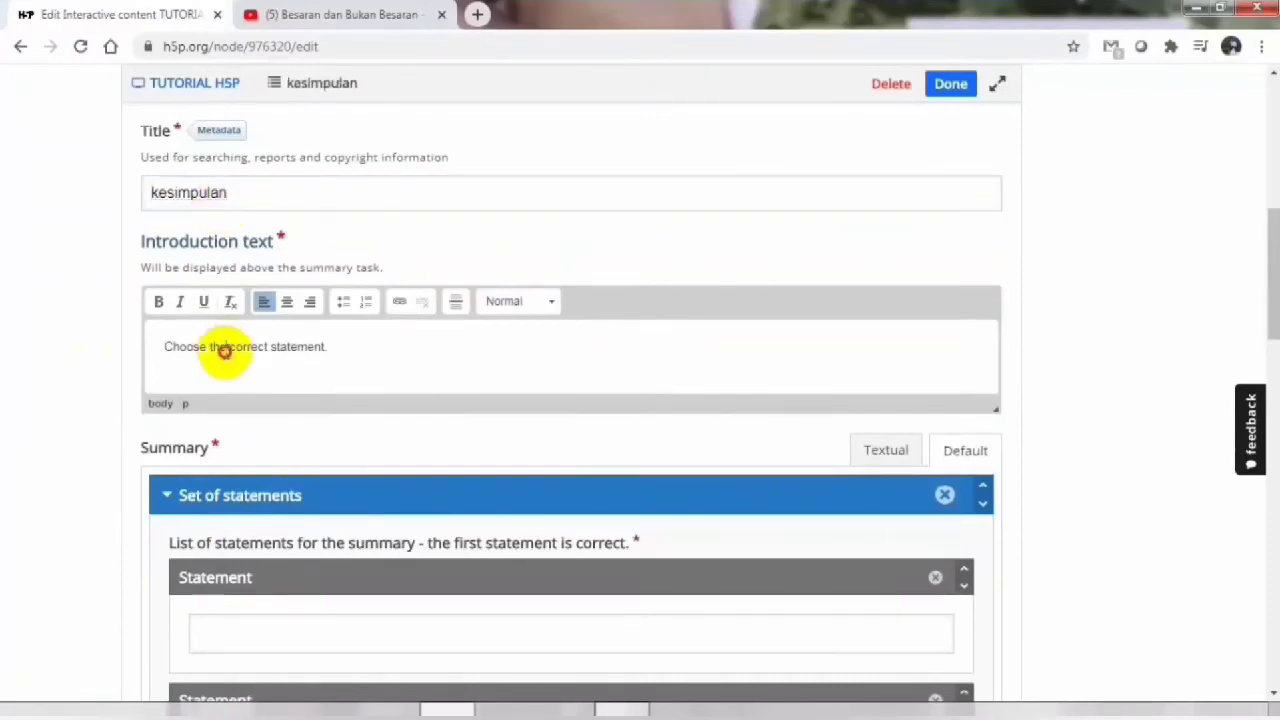
double_click(344, 343)
key(ctrl+a)
text(pilihlah pernyataan a)
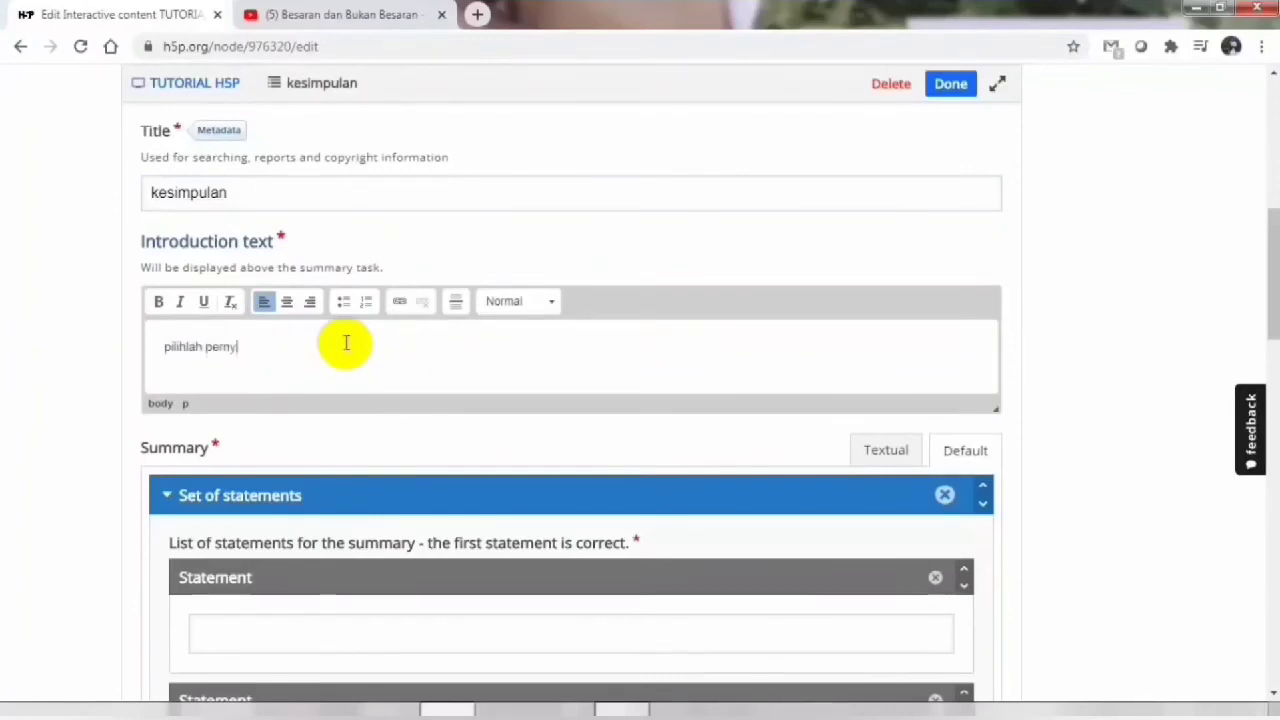
text(ang benar!)
Step: Fill the set of statements with "Belajar h5p mudah dan menyenangkan" as the first, correct one, followed by "terima kasih" and "sampai jumpa"
scroll(1272, 366, down, 3)
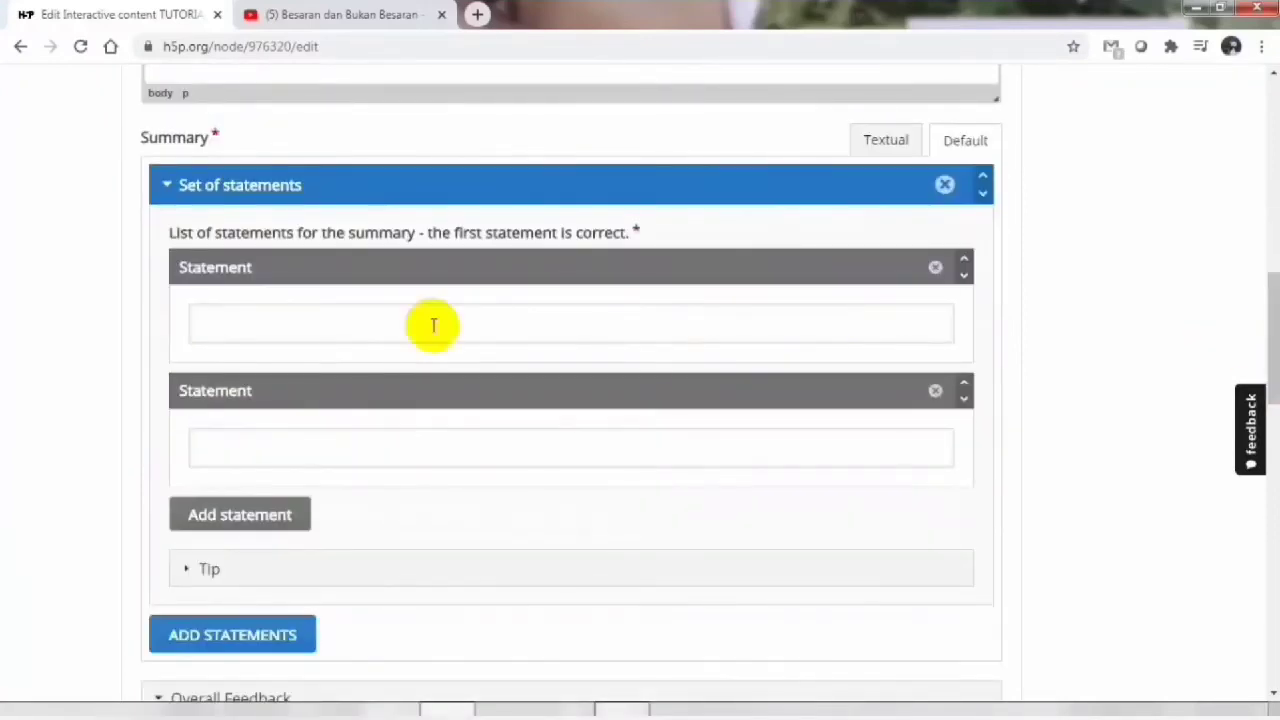
click(433, 325)
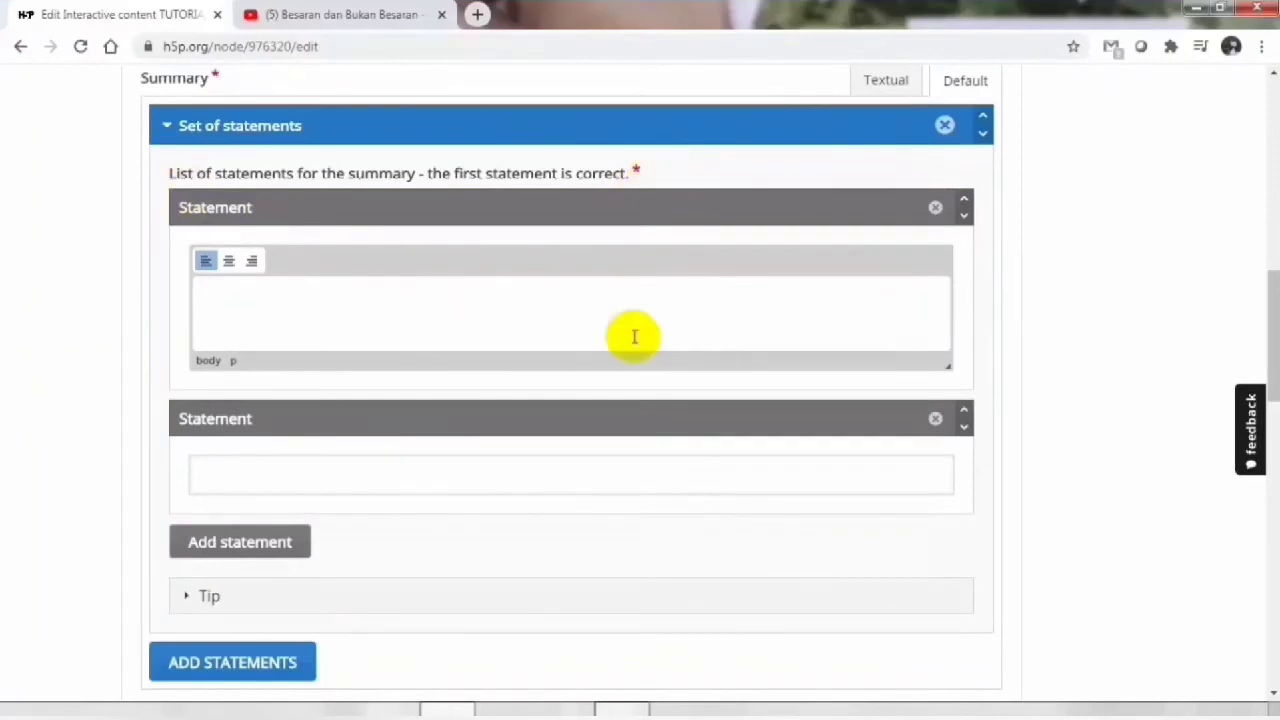
text(Belajar h5p mudah dan menyenangkan)
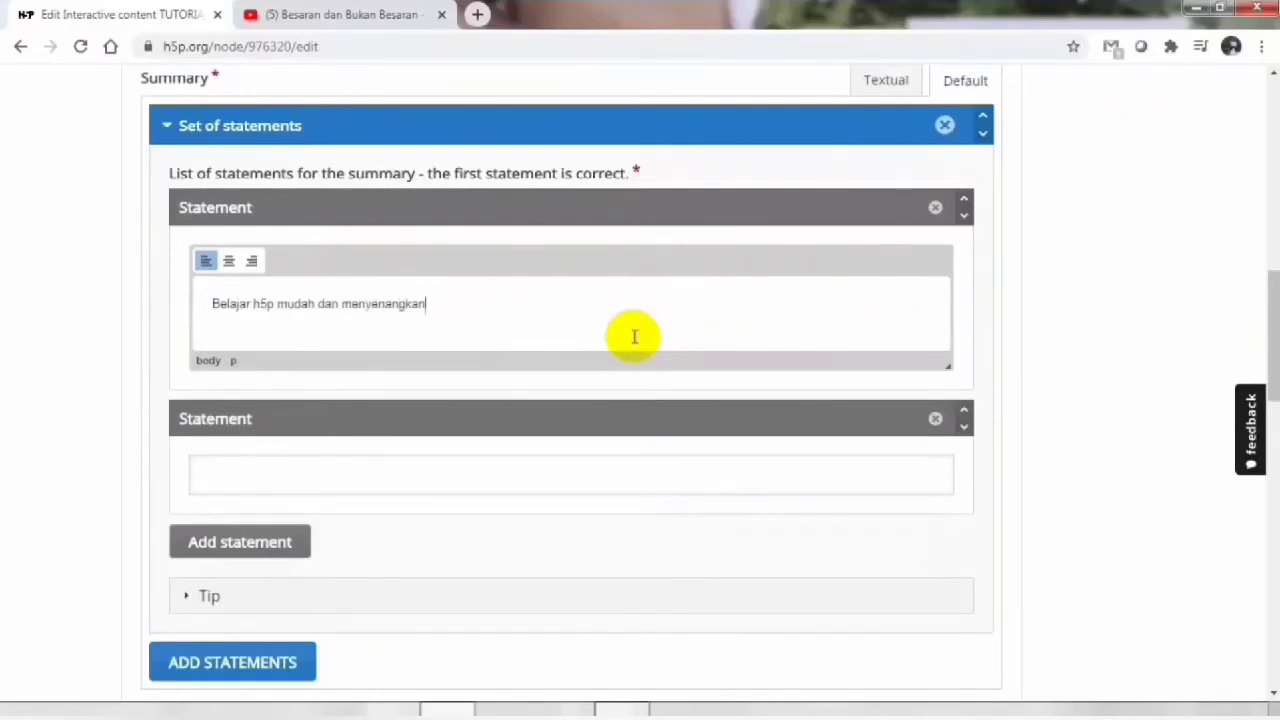
click(429, 476)
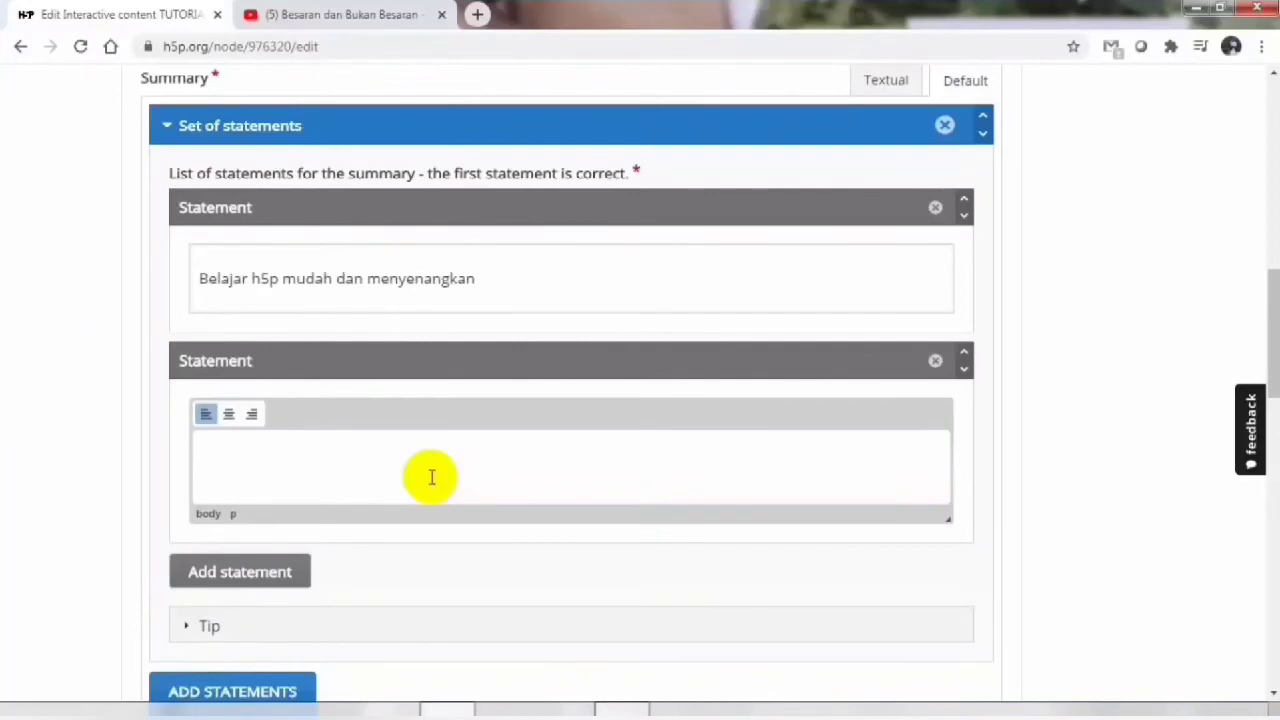
text(terima kasih)
click(240, 578)
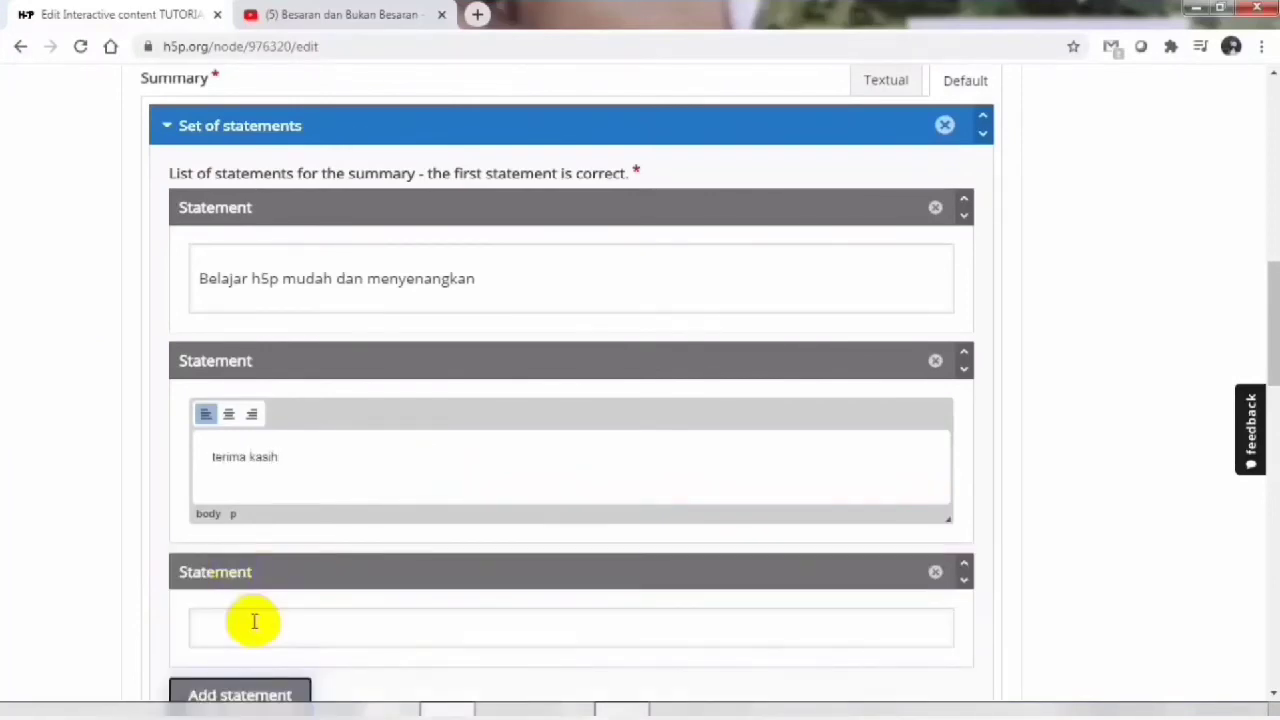
click(252, 628)
text(sampai jumpa)
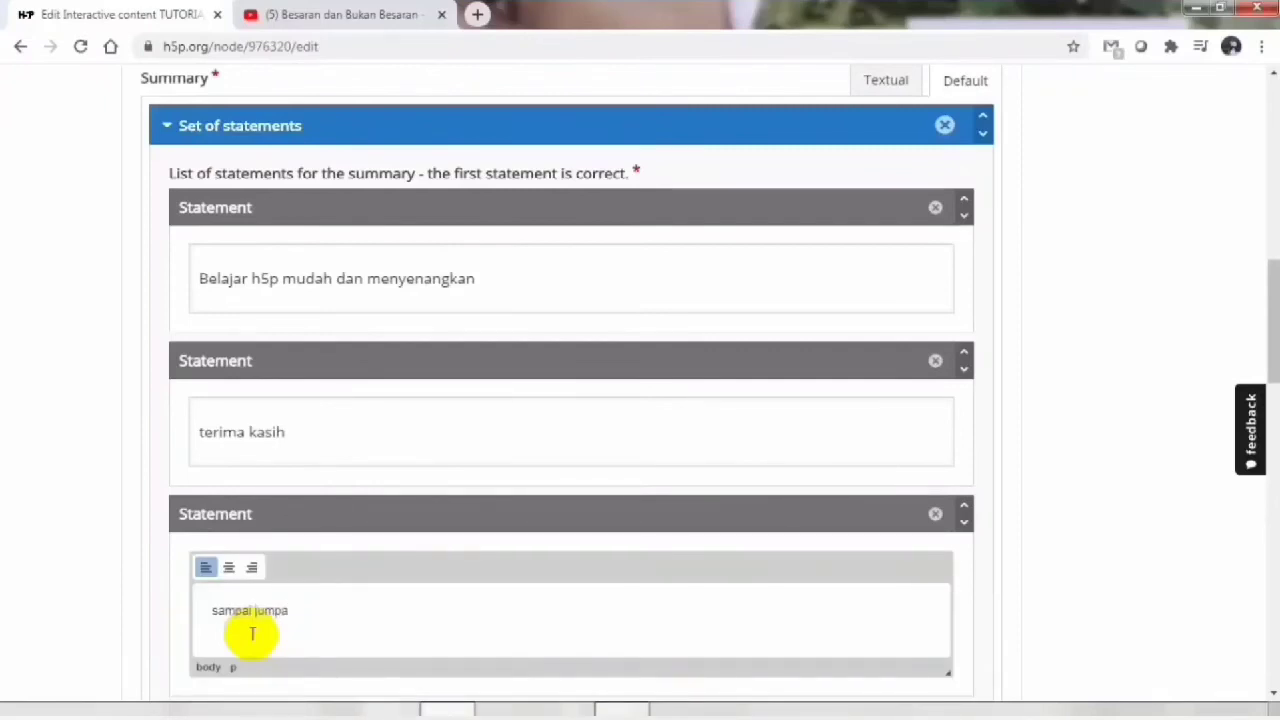
Step: Add a second set of statements to the summary and remove it again
scroll(1266, 323, down, 3)
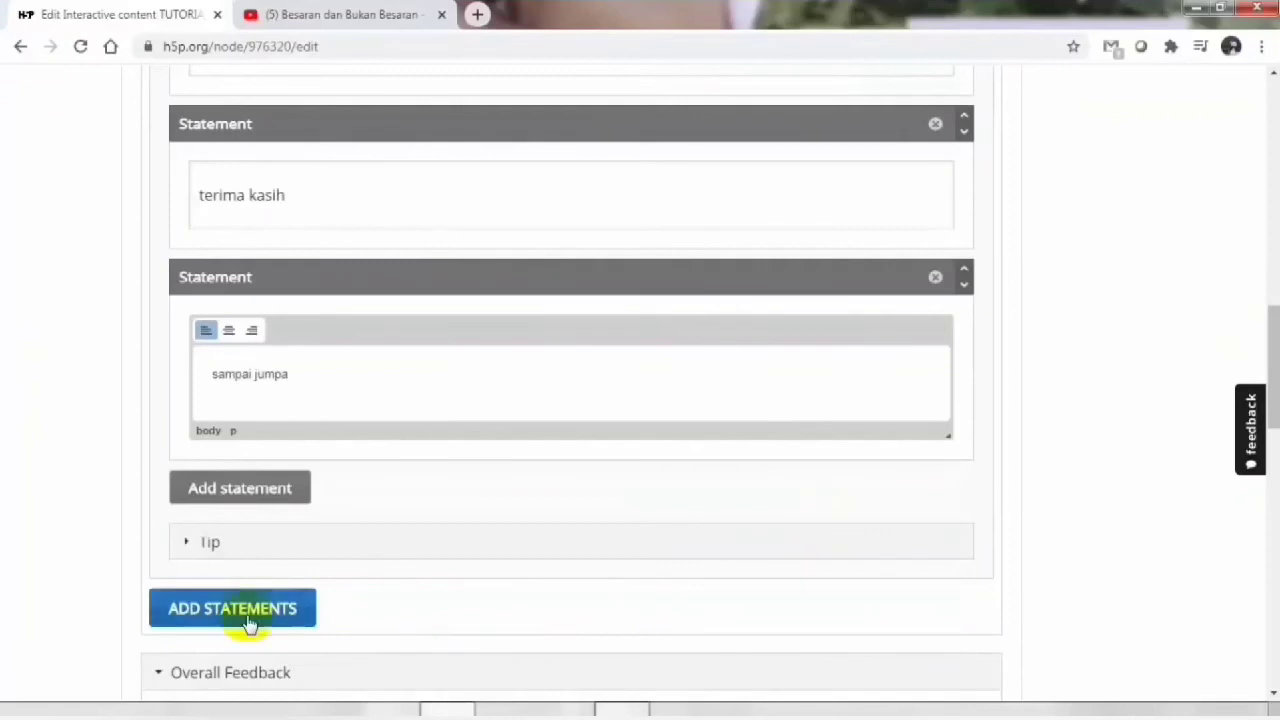
click(250, 610)
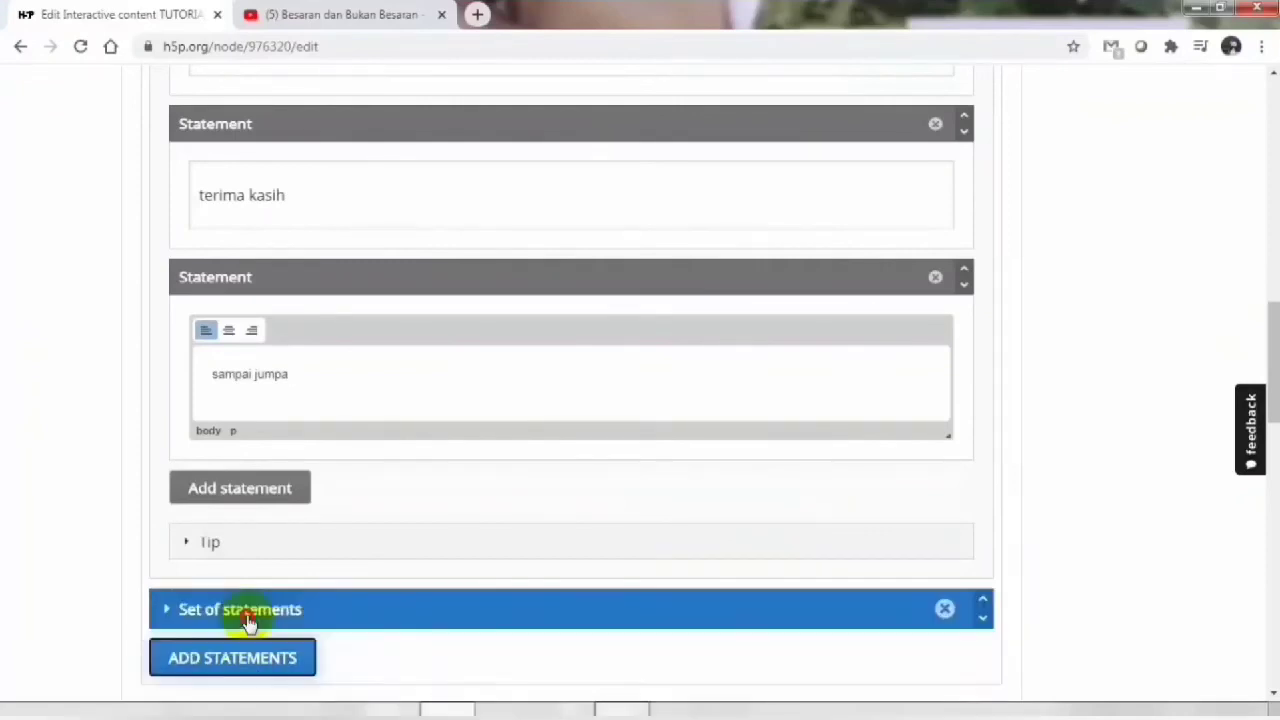
drag(1262, 366, 1274, 398)
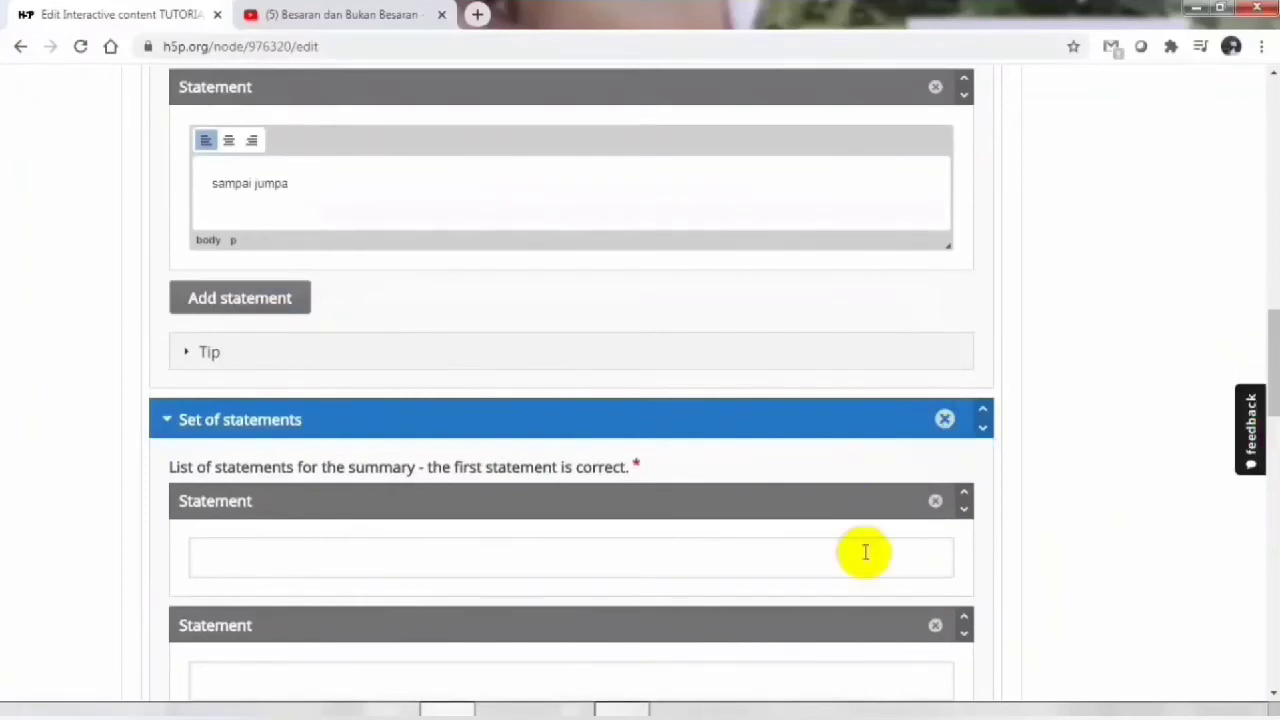
click(944, 421)
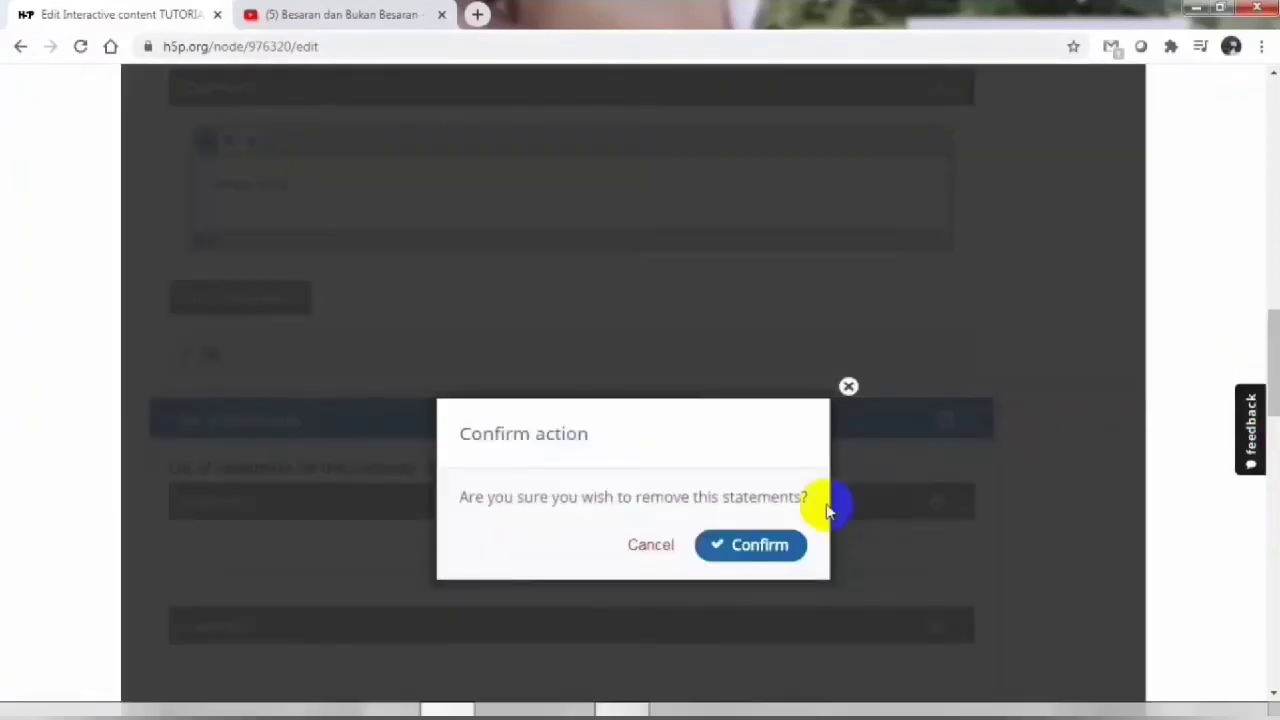
click(727, 548)
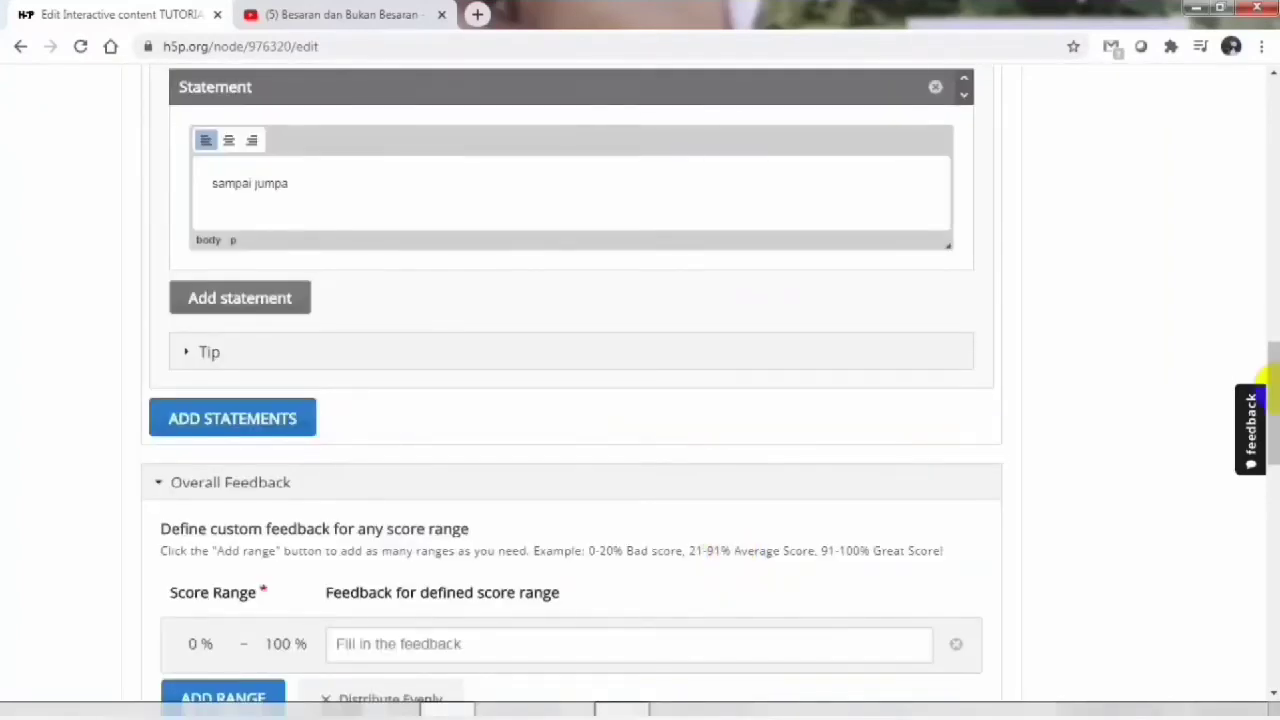
Step: Finish the Summary element and fit it into the upper-left part of the seventh slide, large enough for all three statements
drag(1268, 395, 1268, 511)
click(150, 479)
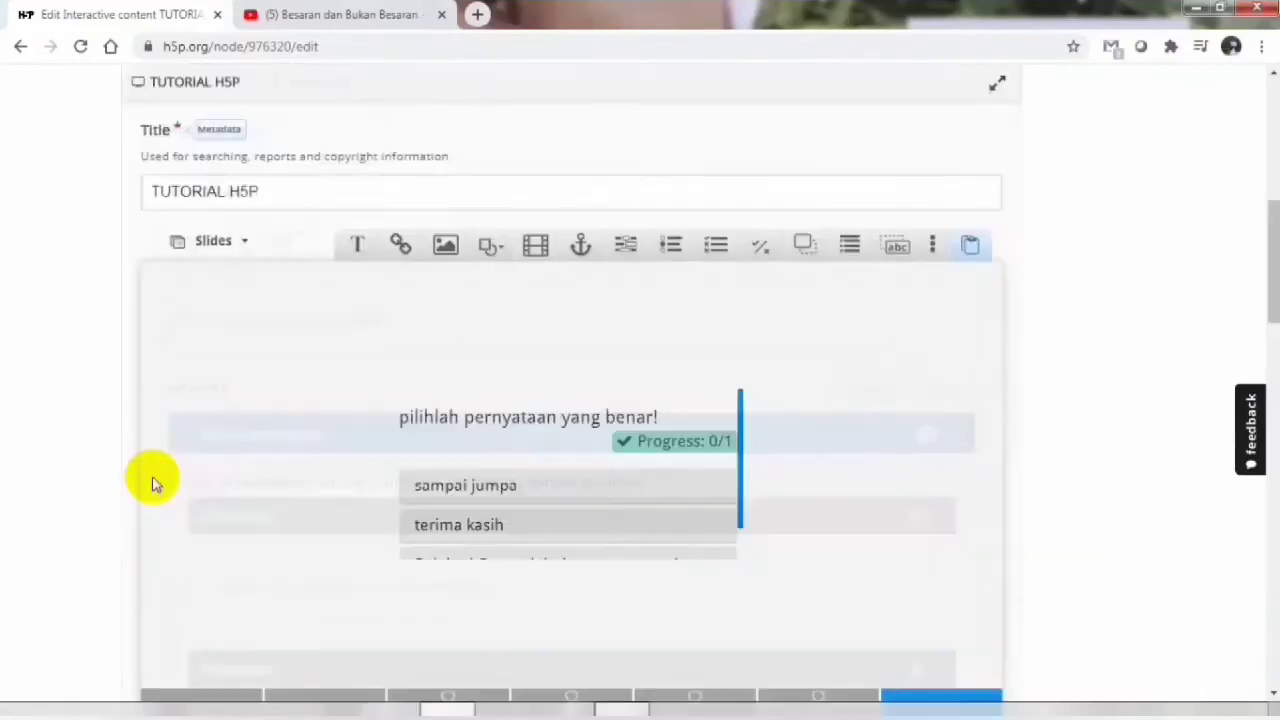
drag(743, 559, 842, 646)
drag(708, 576, 647, 522)
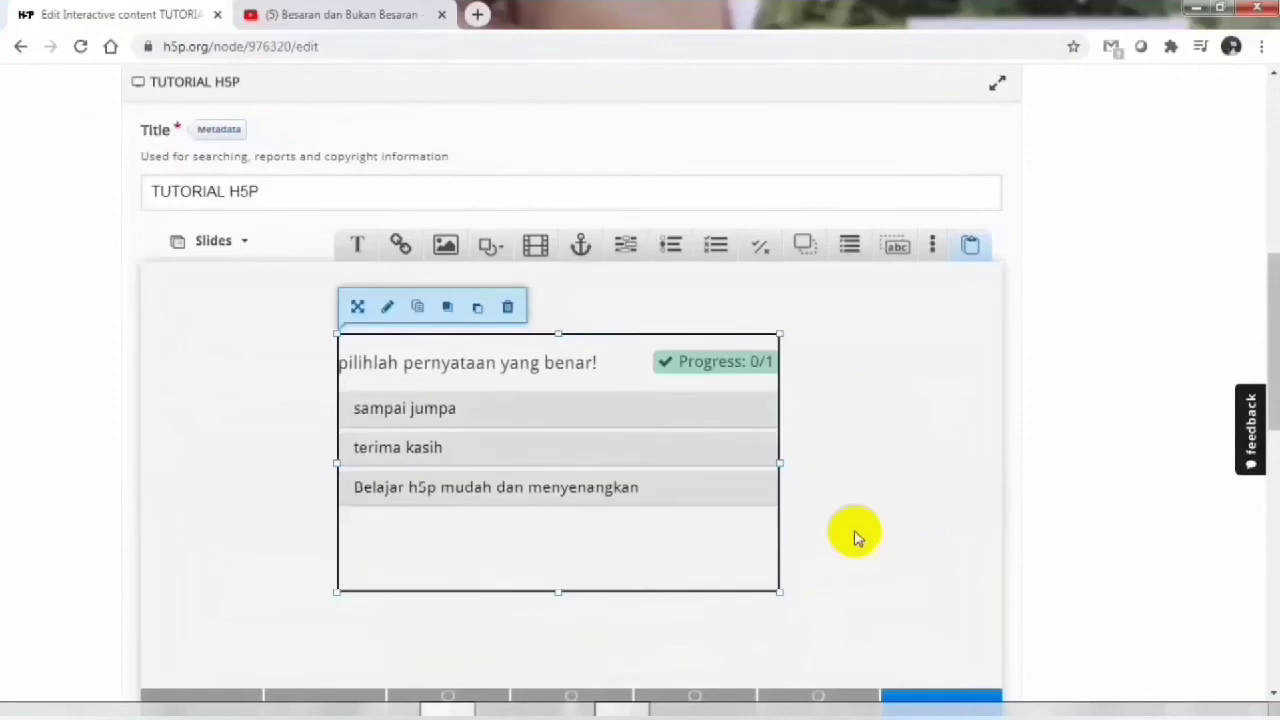
click(855, 537)
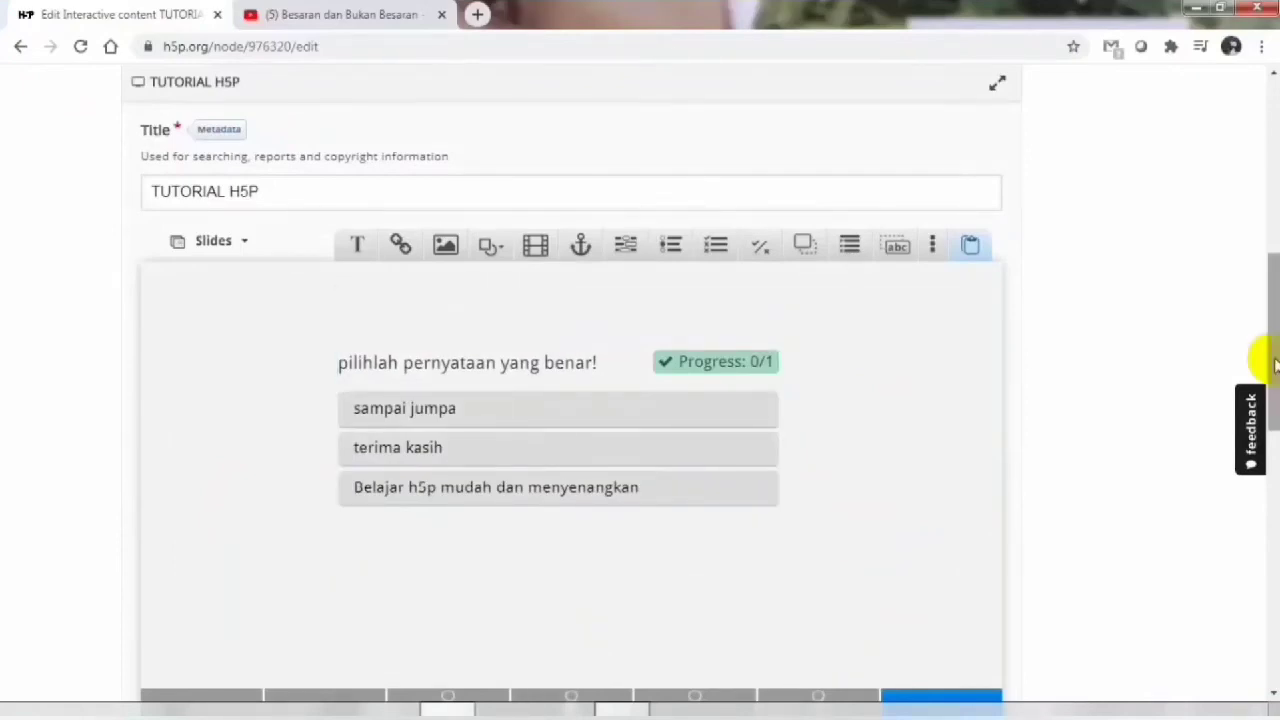
scroll(746, 337, down, 1)
drag(592, 369, 404, 303)
drag(591, 449, 578, 413)
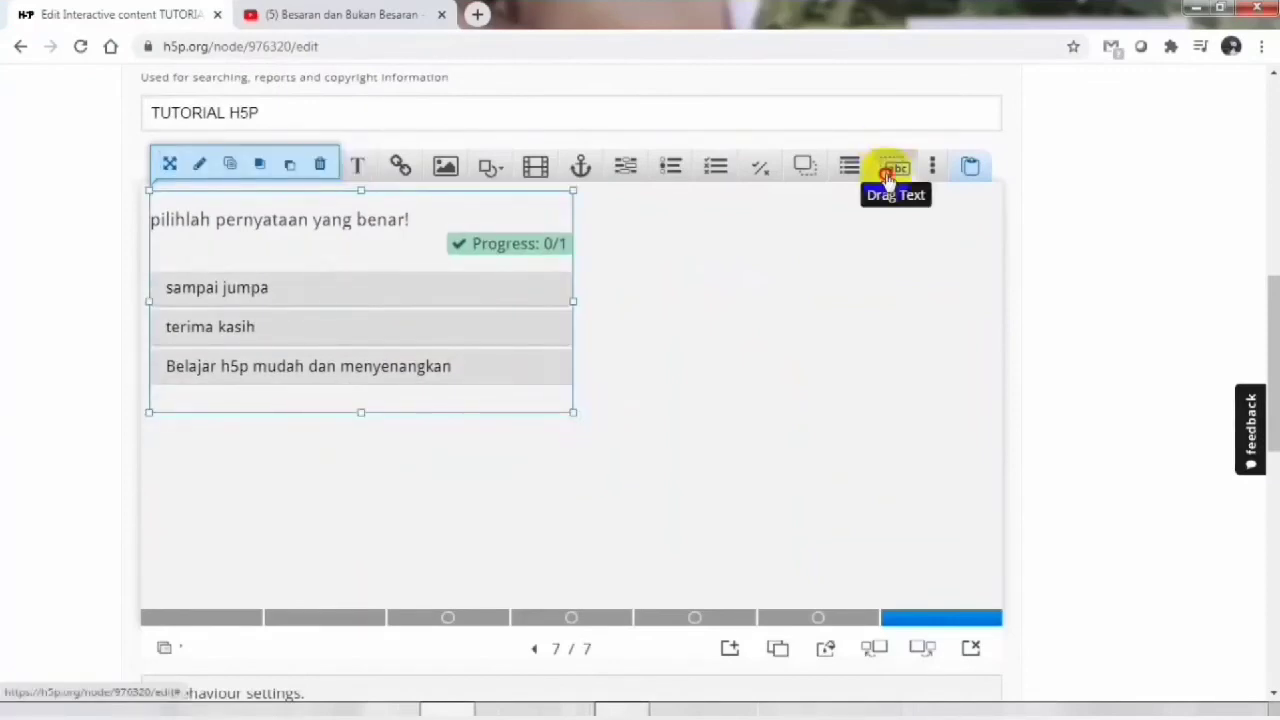
Step: Add a Drag Text element to the seventh slide and title it "Bintang kecil"
click(890, 178)
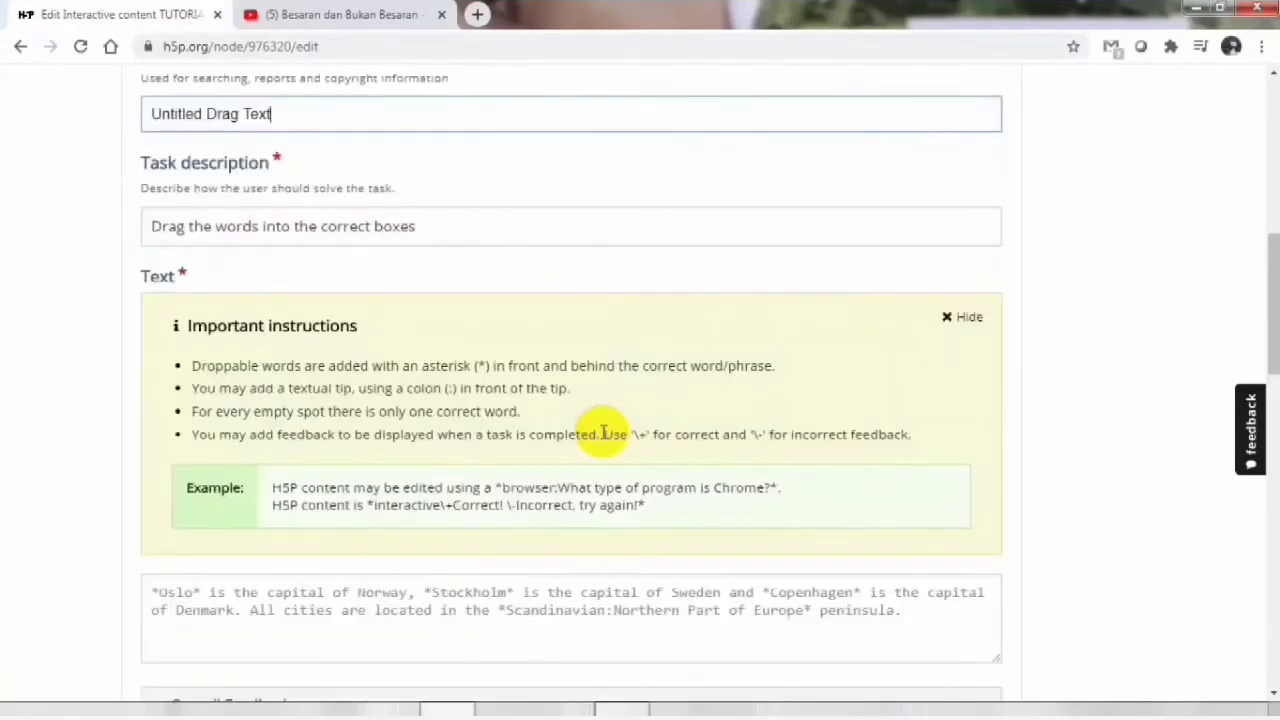
text(Balonku)
key(BackSpace)
key(BackSpace)
key(BackSpace)
key(BackSpace)
key(BackSpace)
text(intang kecil)
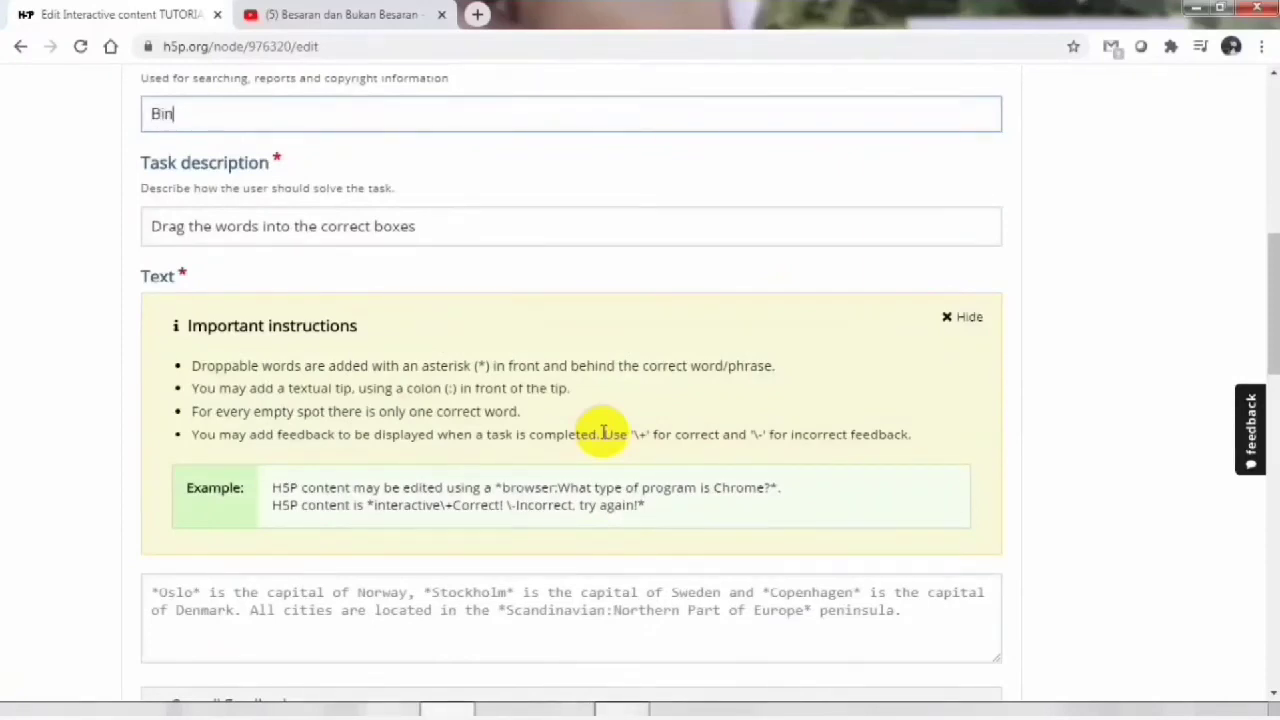
Step: Replace the Drag Text task description with "Drag kata-kata ke dalam kotak yang tepat"
click(492, 237)
key(ctrl+shift+Right)
key(ctrl+shift+Right)
key(ctrl+shift+Right)
key(ctrl+shift+Right)
key(ctrl+shift+Right)
key(ctrl+shift+Right)
key(ctrl+shift+Right)
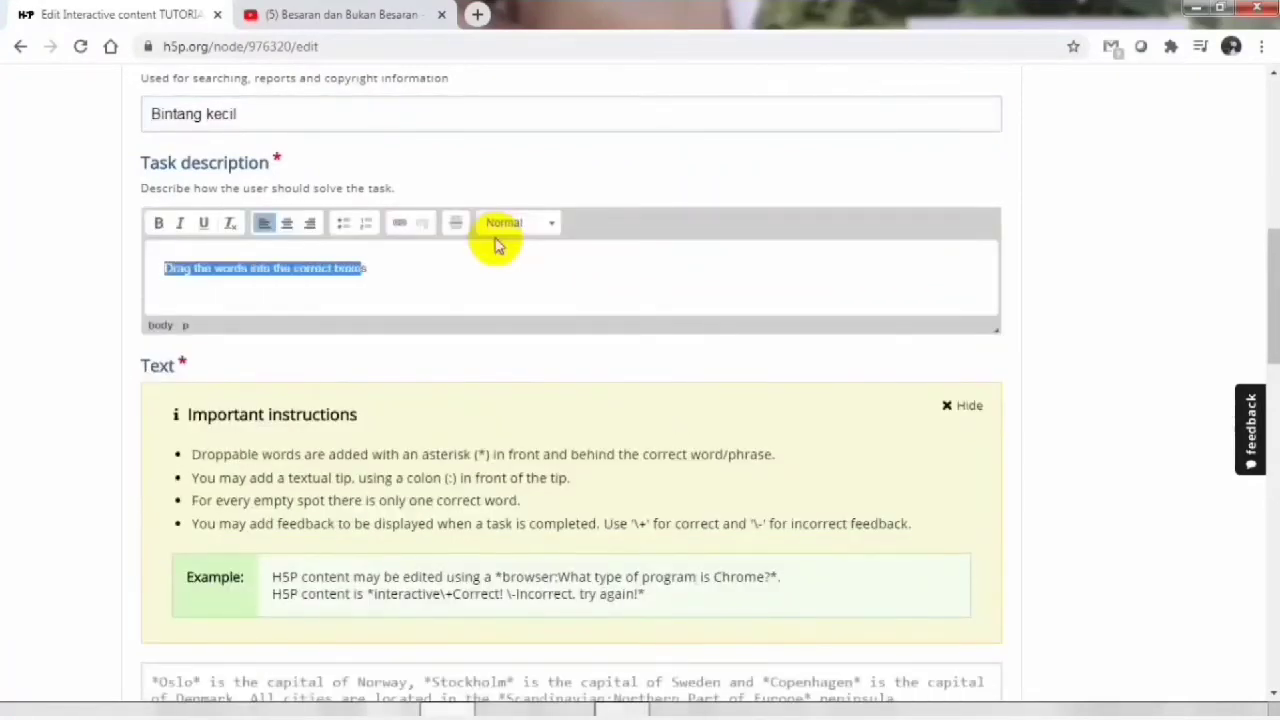
text(Drag kata-)
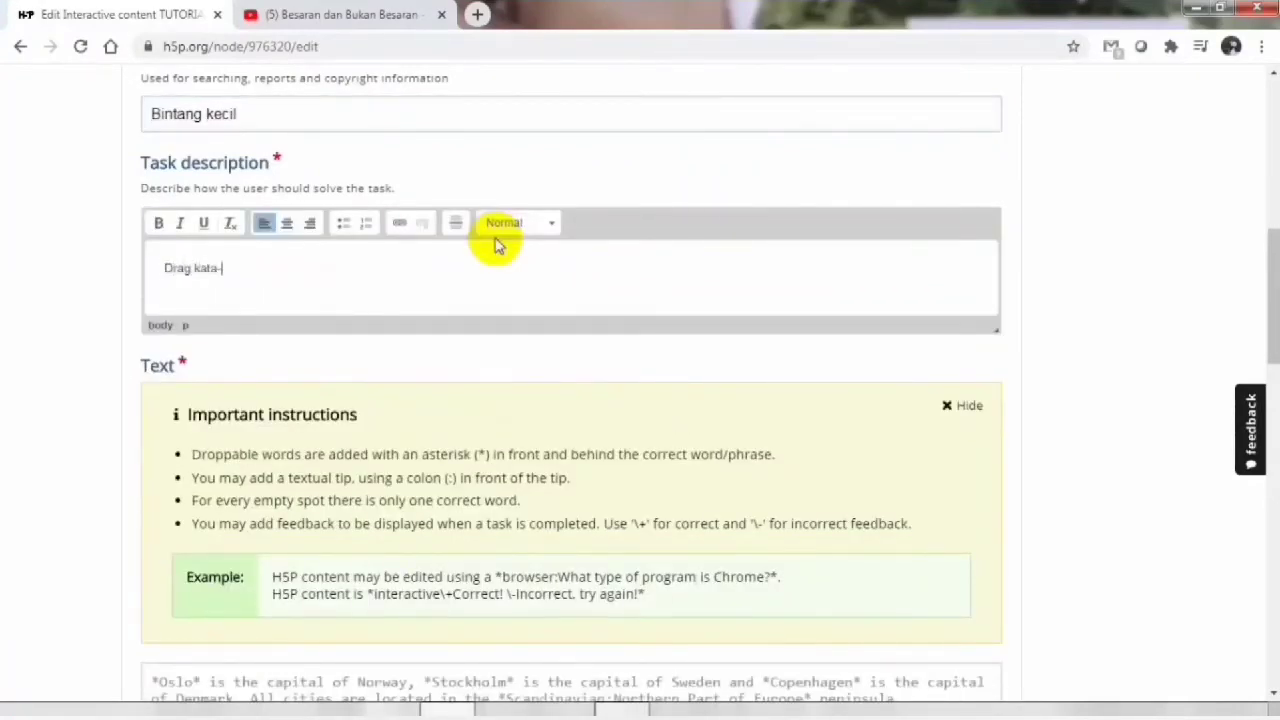
text(kata ke dalam kotak yang te)
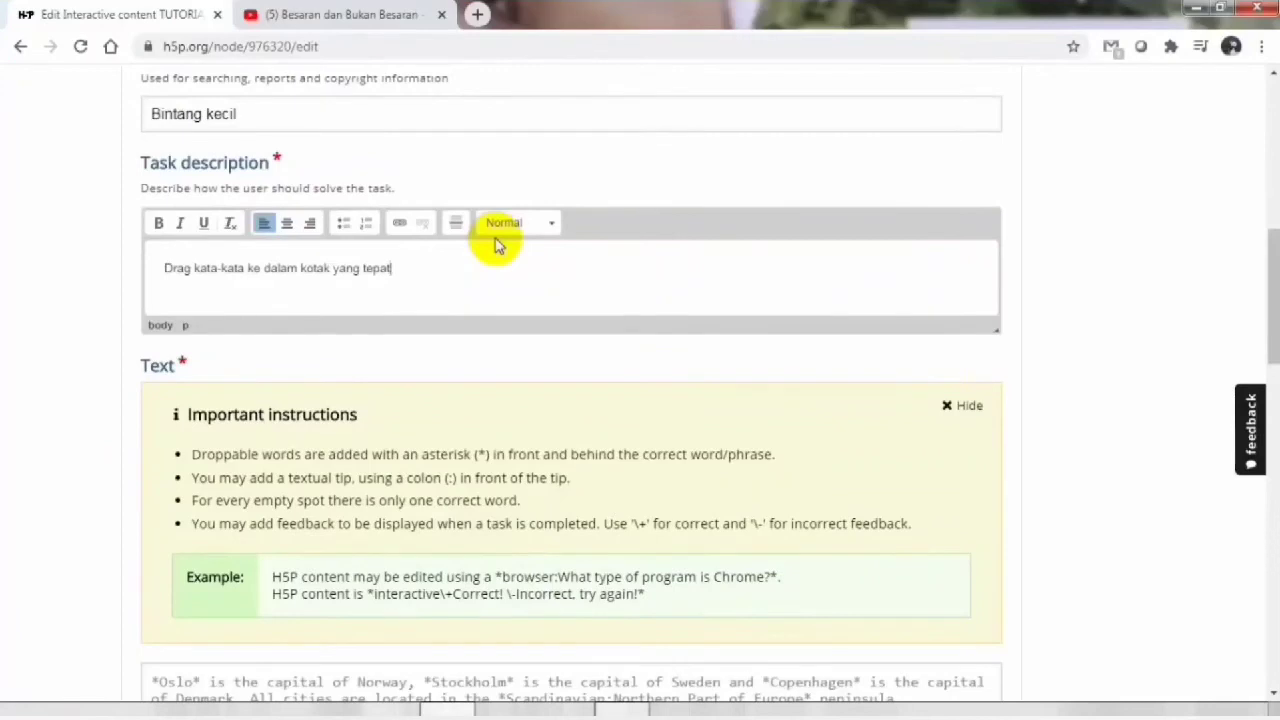
text(pat)
Step: Format the whole task description as Heading 2
drag(426, 268, 150, 268)
click(533, 228)
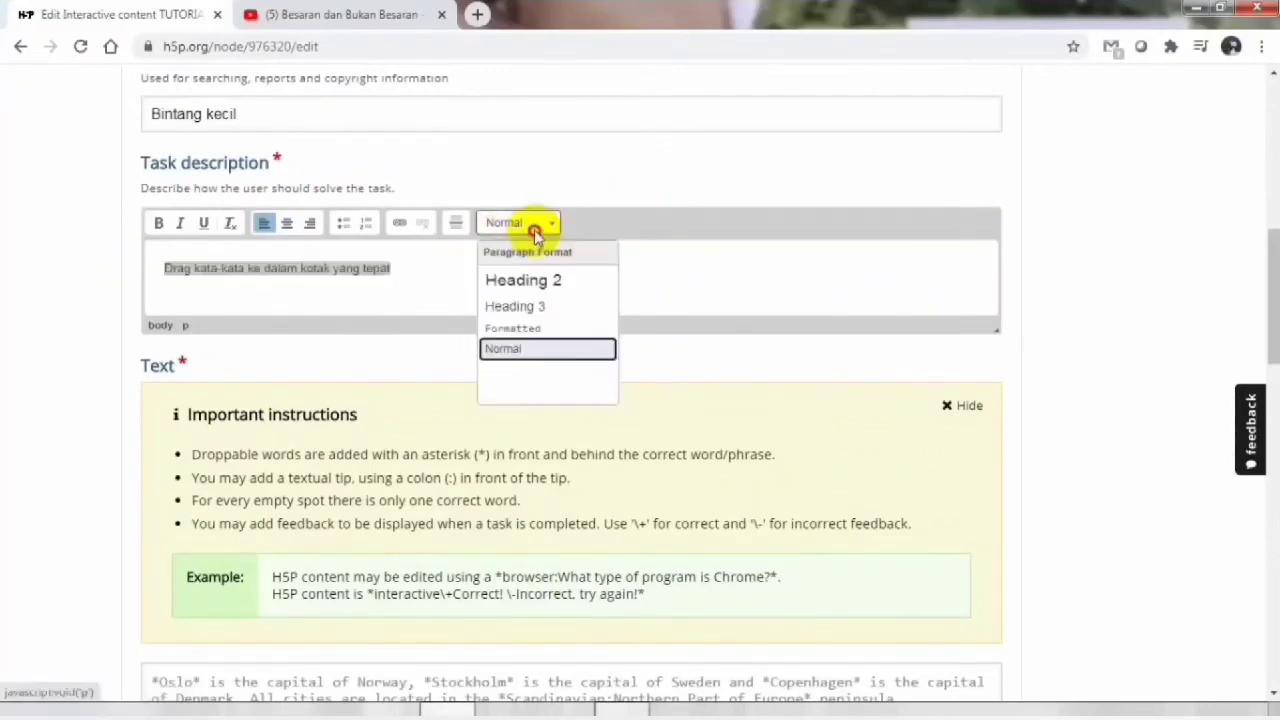
click(534, 278)
click(534, 277)
Step: Enter the Drag Text sentence "Bintang *kecil* di langit yang *biru*" with the two droppable words marked by asterisks
drag(1272, 295, 1275, 390)
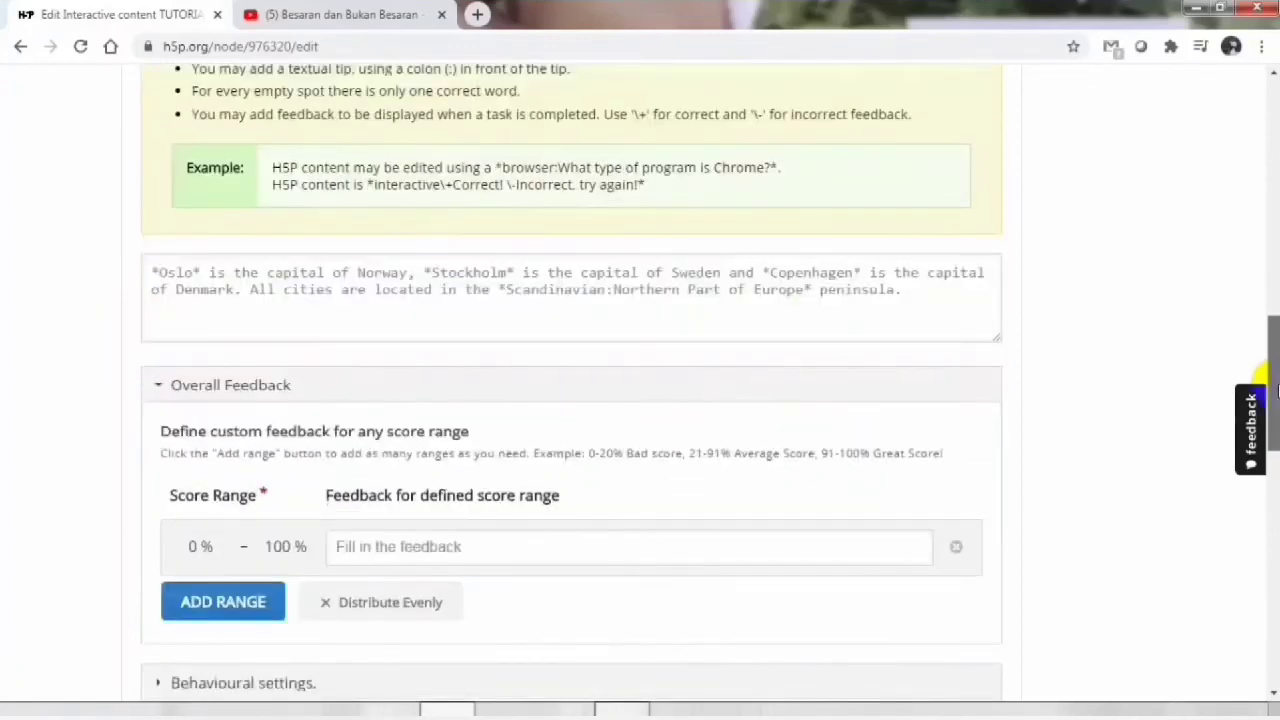
click(371, 275)
text(Bintang *kecil* di lang)
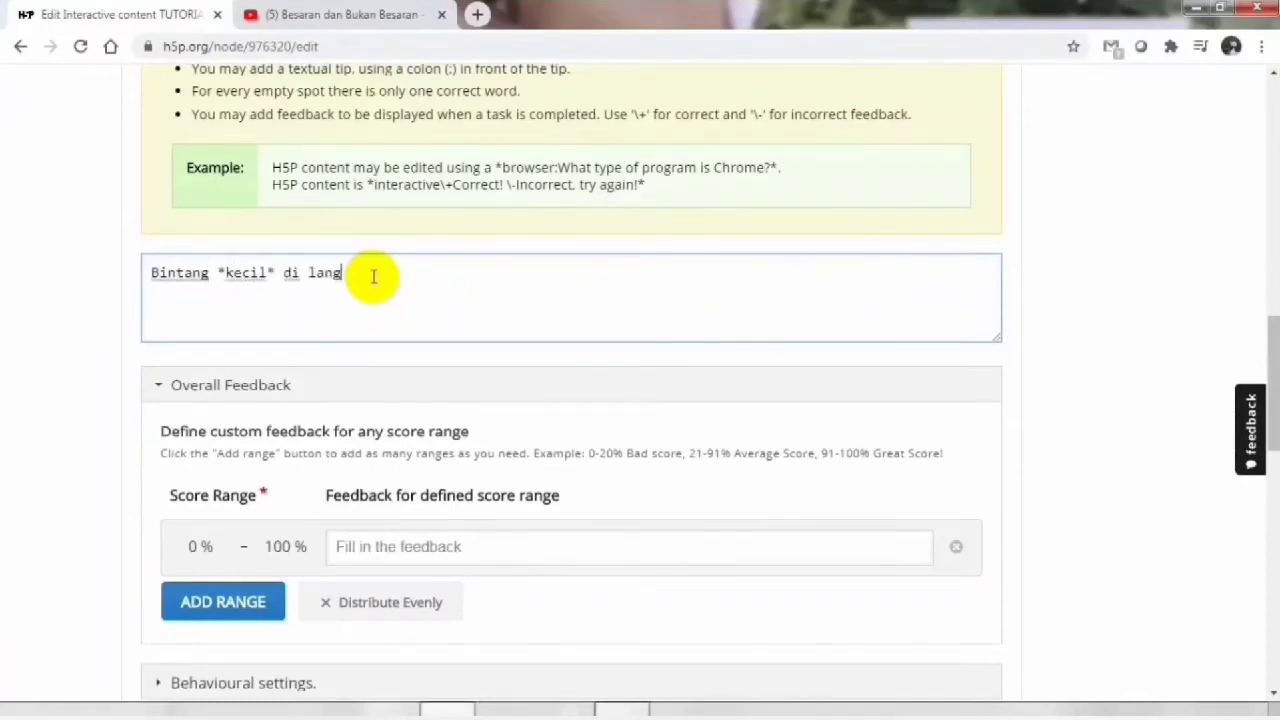
text(it yang *biru*)
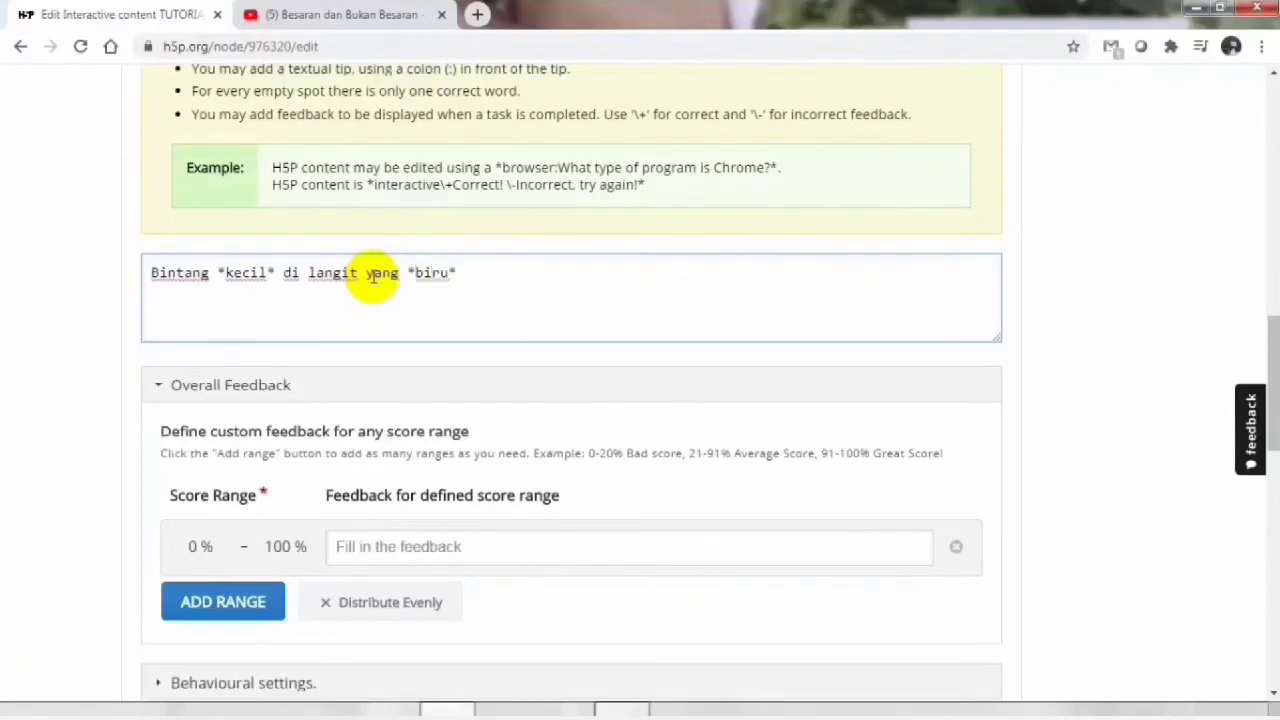
Step: Set up overall feedback with "coba lagi ya" for 0–50 % and "kamu hebat!" for 51–100 %
drag(1273, 358, 1275, 392)
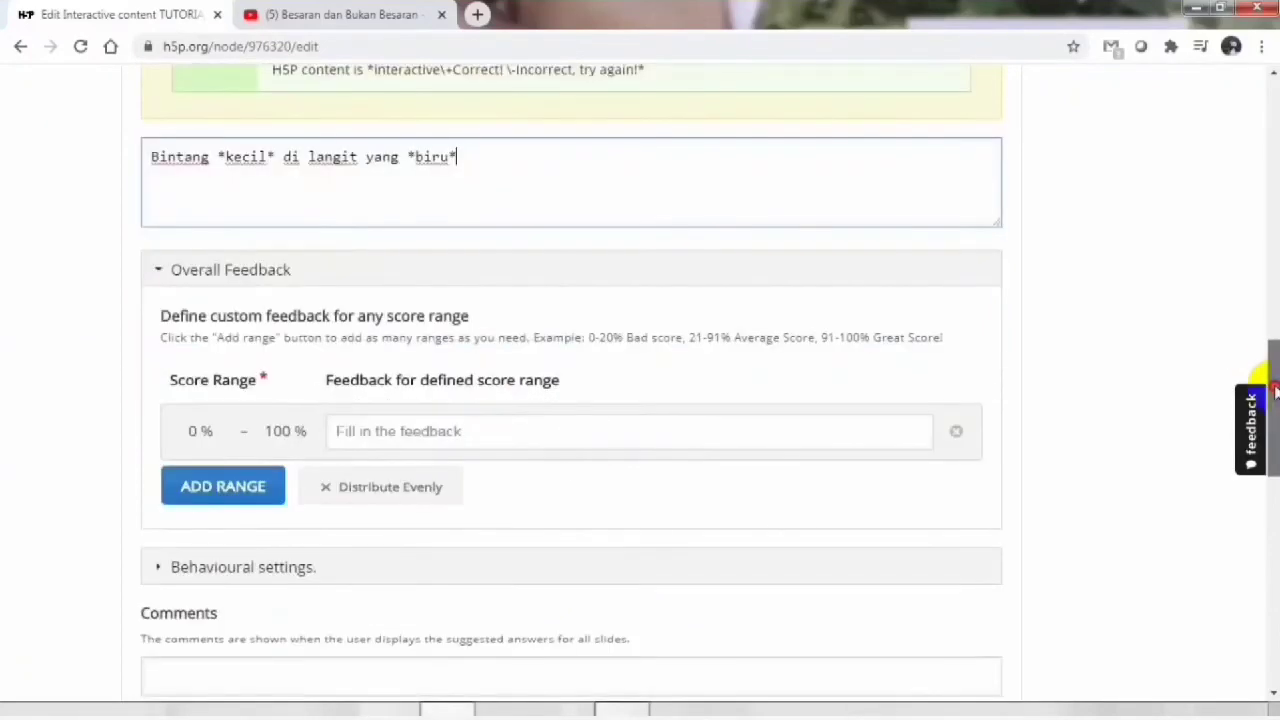
click(248, 488)
click(286, 436)
text(50)
click(414, 440)
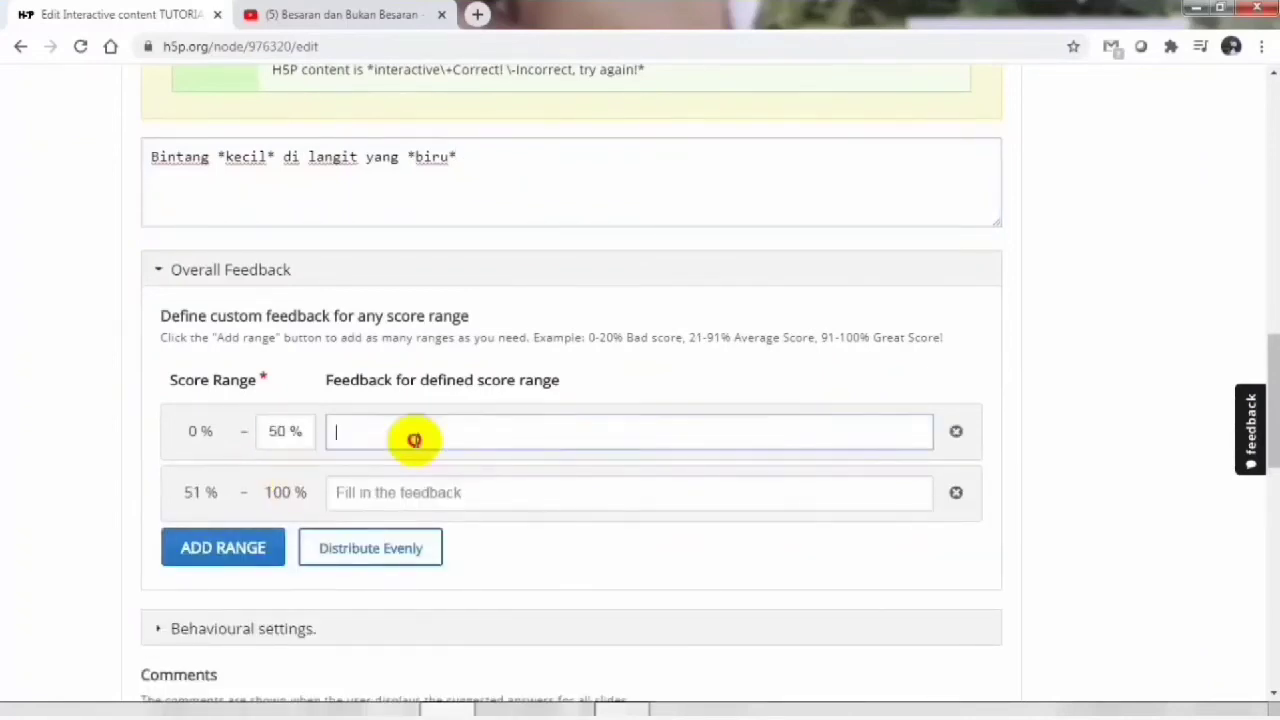
text(coba lagi ya)
click(414, 492)
text(kamu heb)
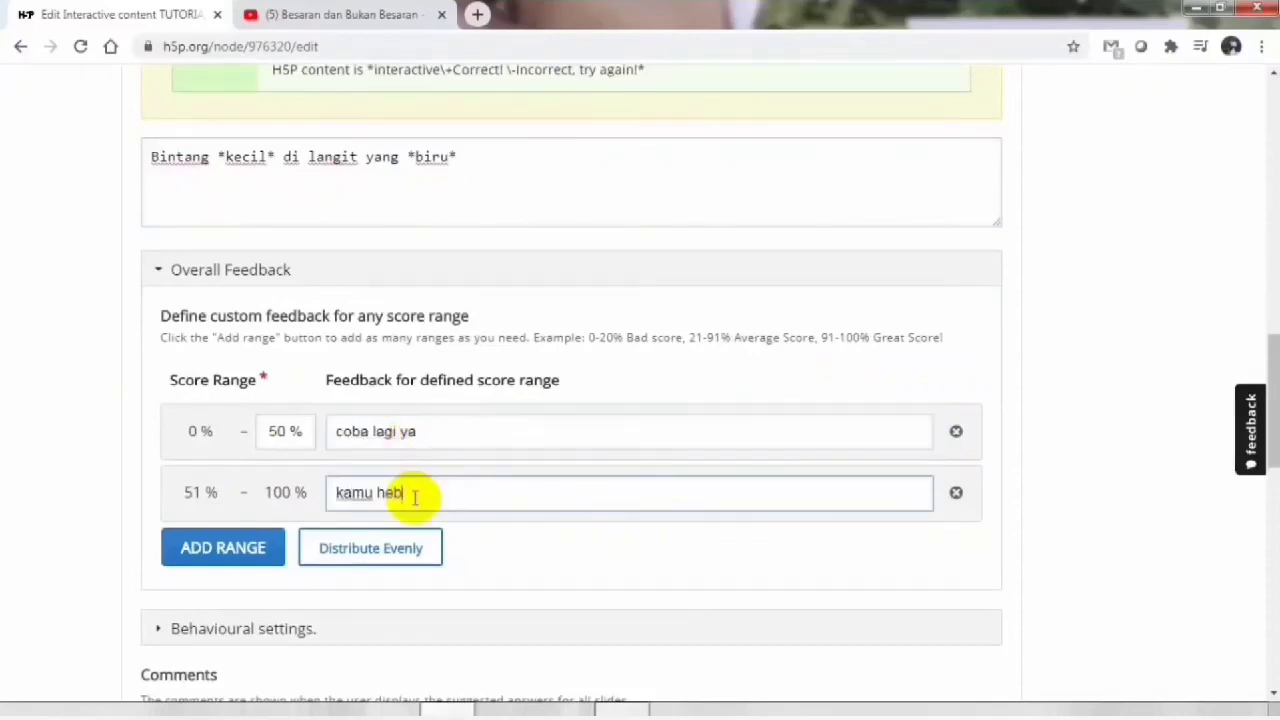
text(at!)
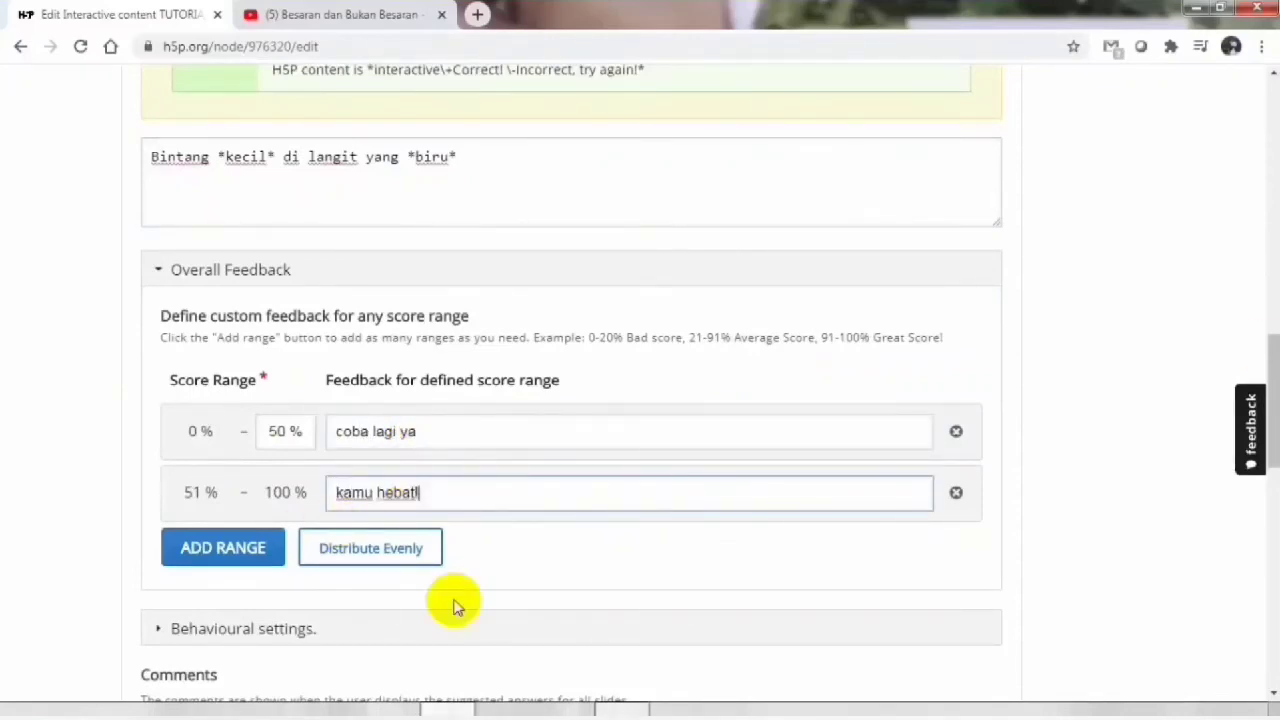
Step: Finish the Drag Text element, place it beside the summary on the slide's right half and enlarge it to fit its content
scroll(1263, 345, down, 4)
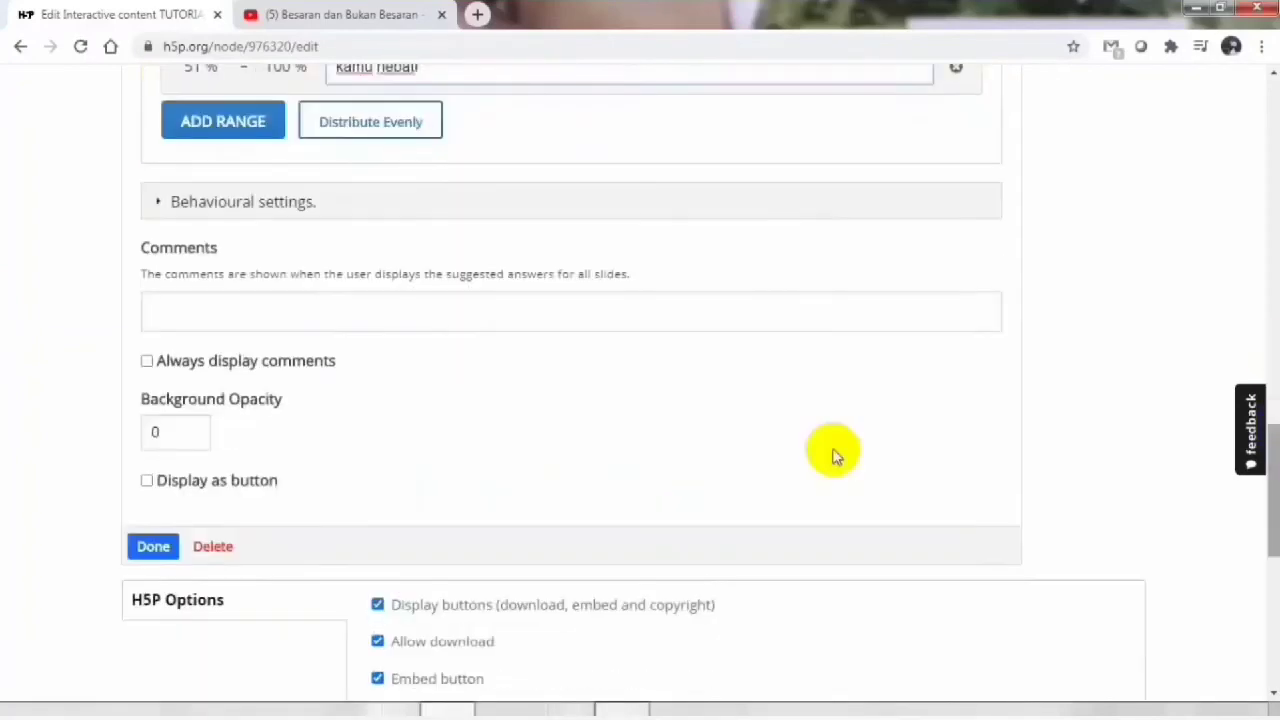
click(162, 547)
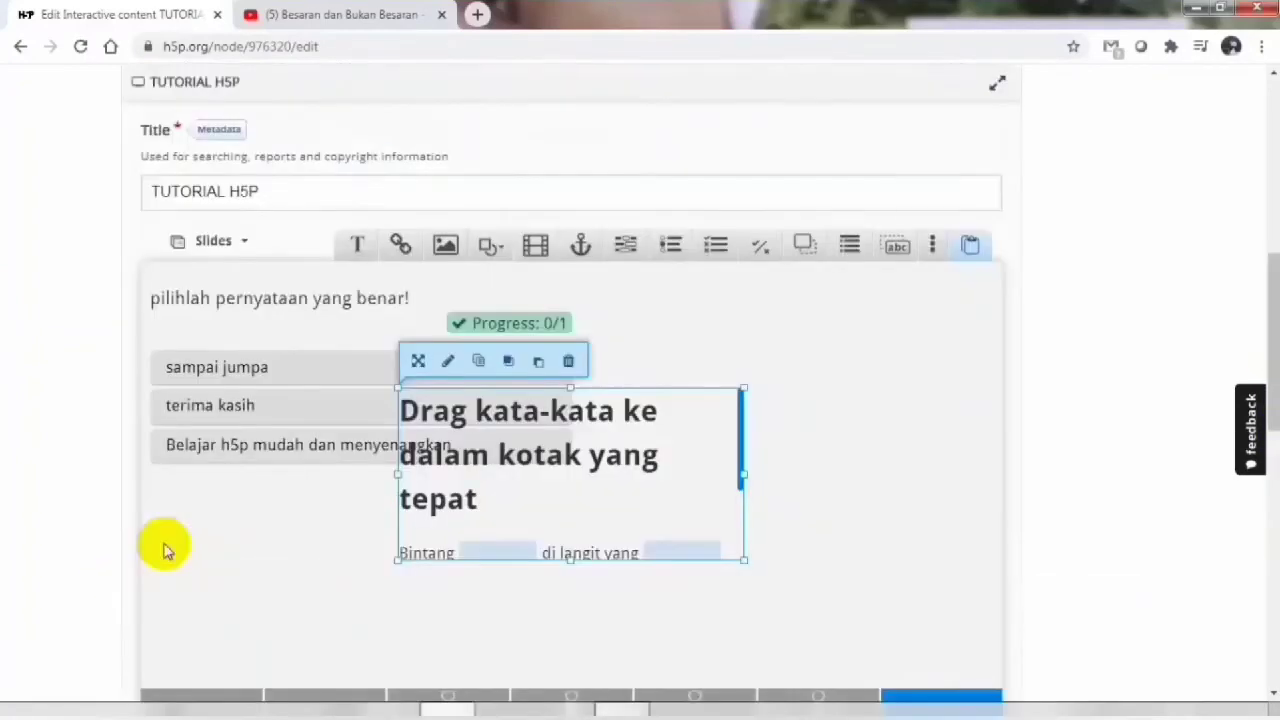
drag(568, 493, 786, 388)
drag(770, 458, 770, 583)
click(972, 601)
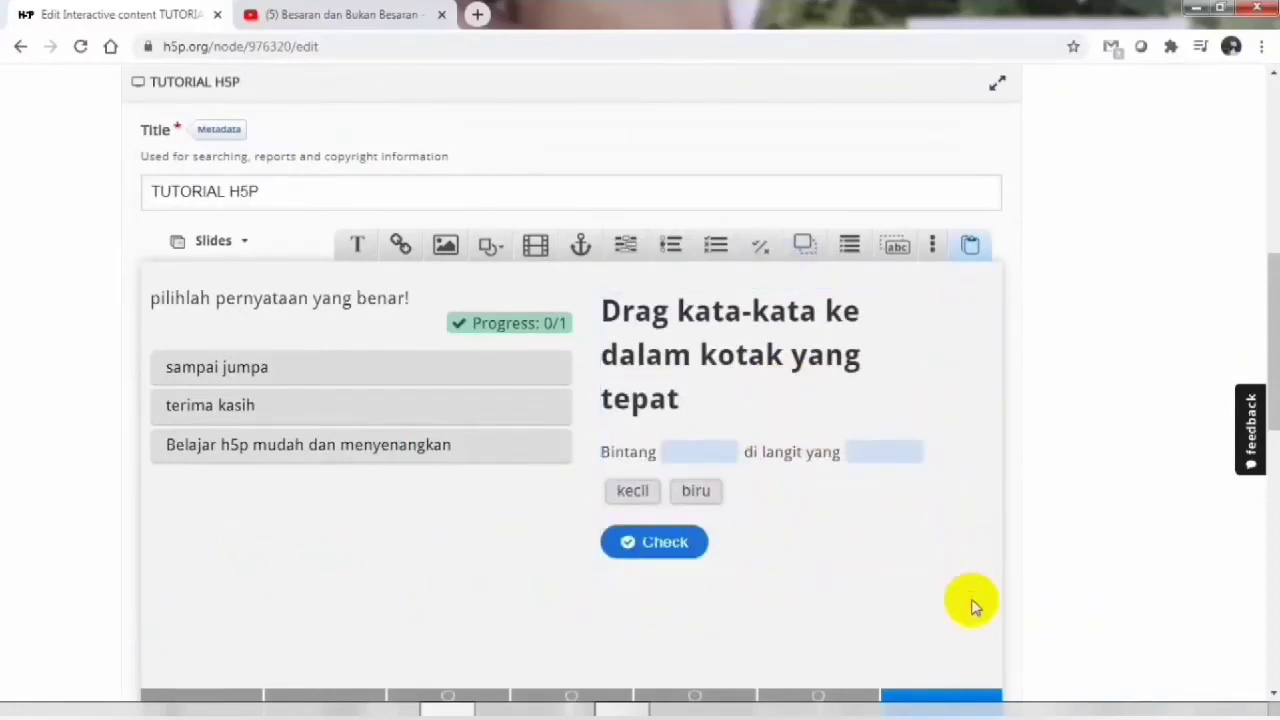
Step: Add a new empty slide after the seventh one
drag(1272, 296, 1274, 346)
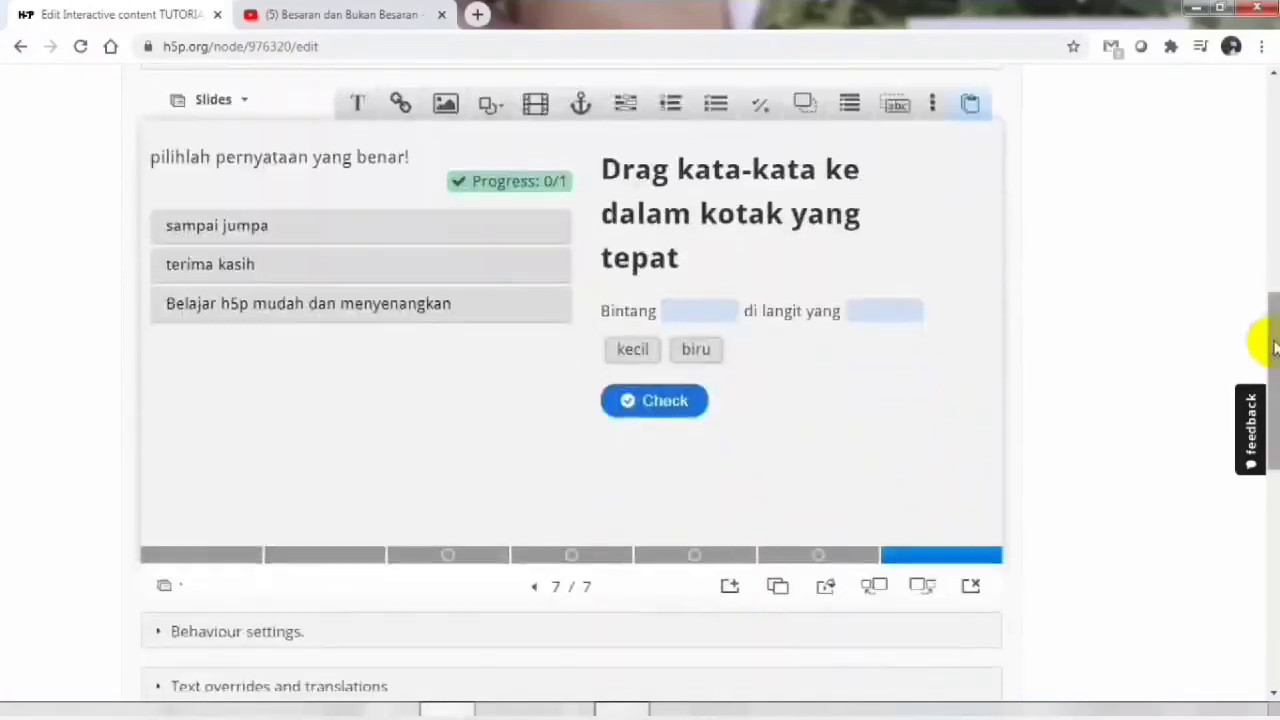
click(729, 586)
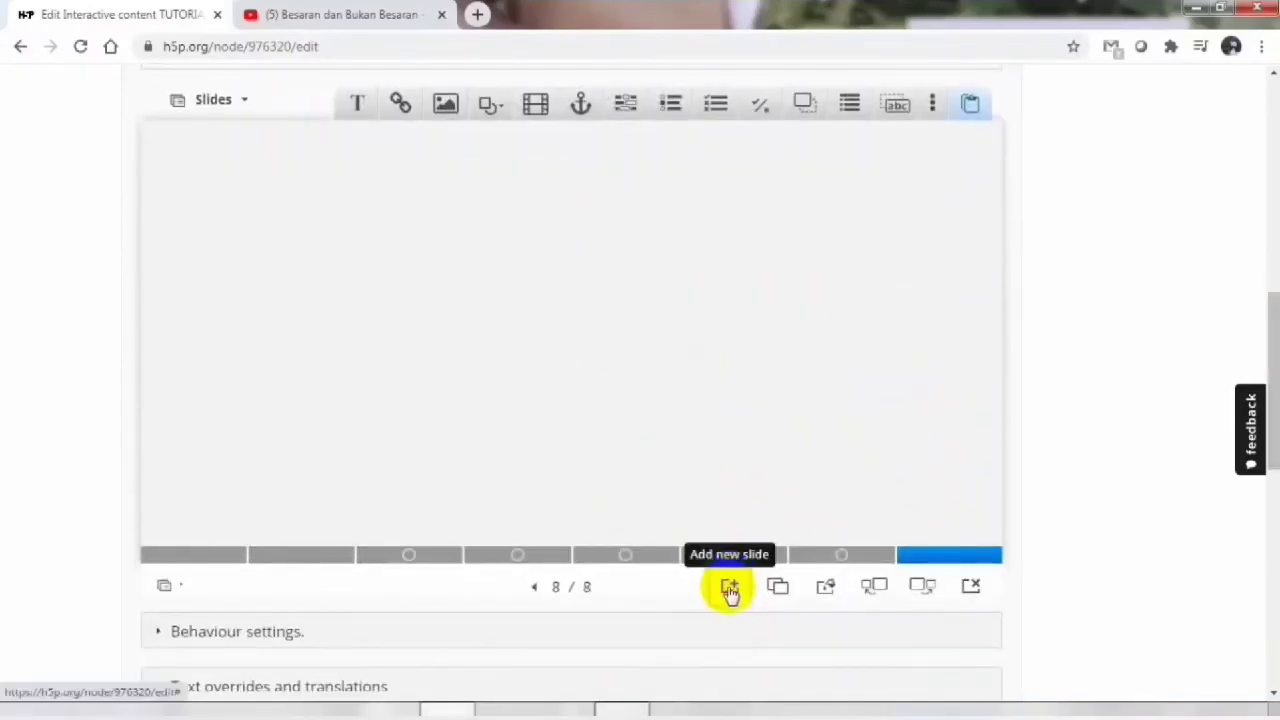
Step: Add an Interactive Video element to slide 8 and title it "Besaran bukan besaran"
click(932, 106)
scroll(925, 450, up, 1)
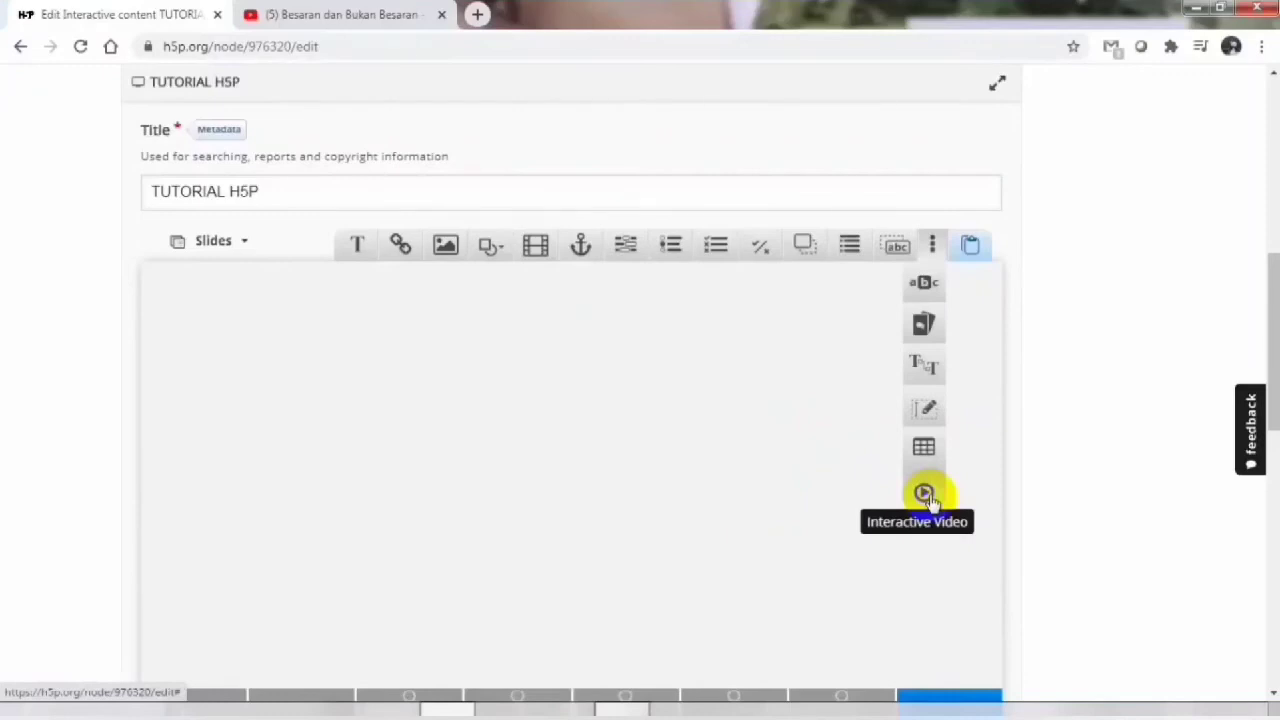
click(924, 493)
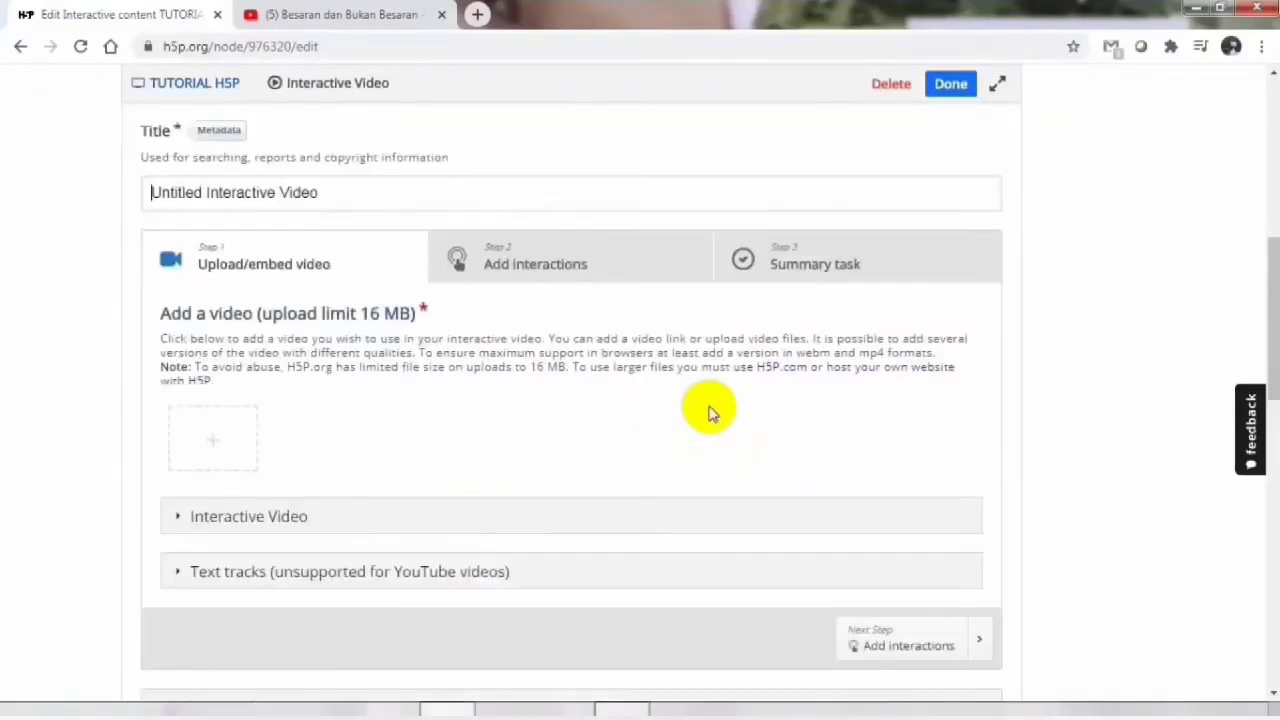
click(368, 186)
drag(368, 186, 15, 208)
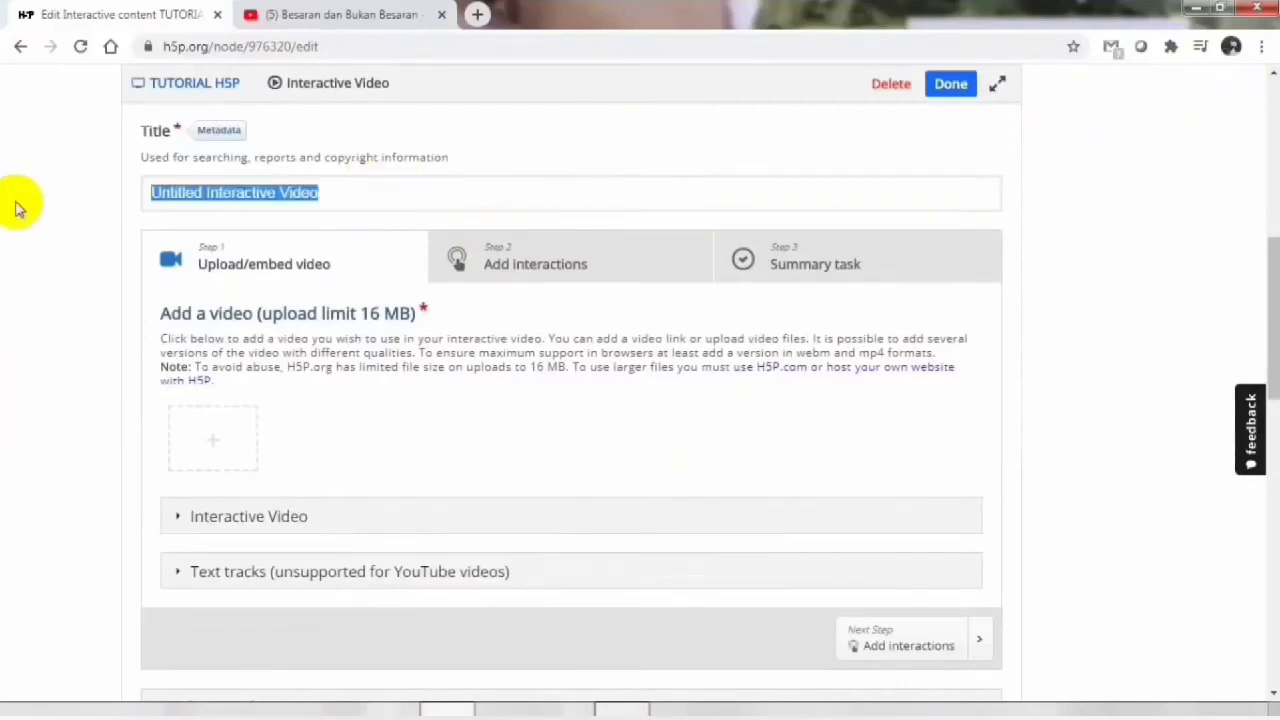
text(Besaran bukan besaran)
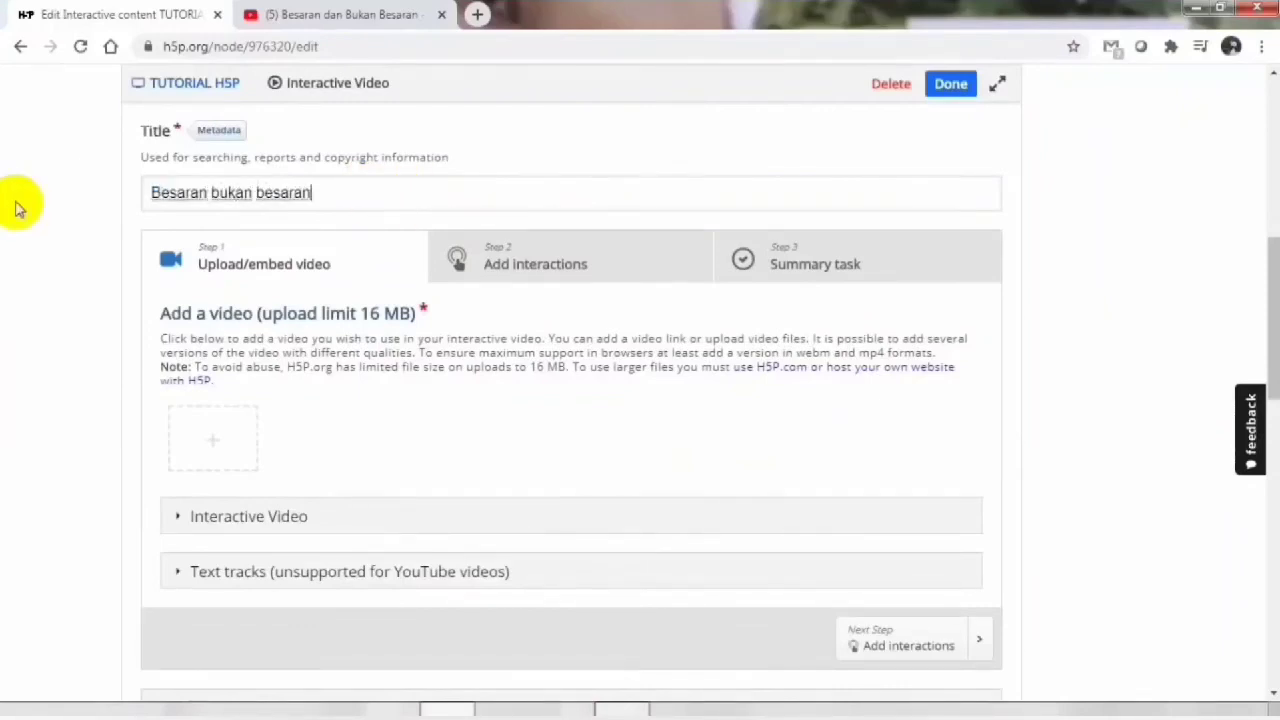
click(220, 446)
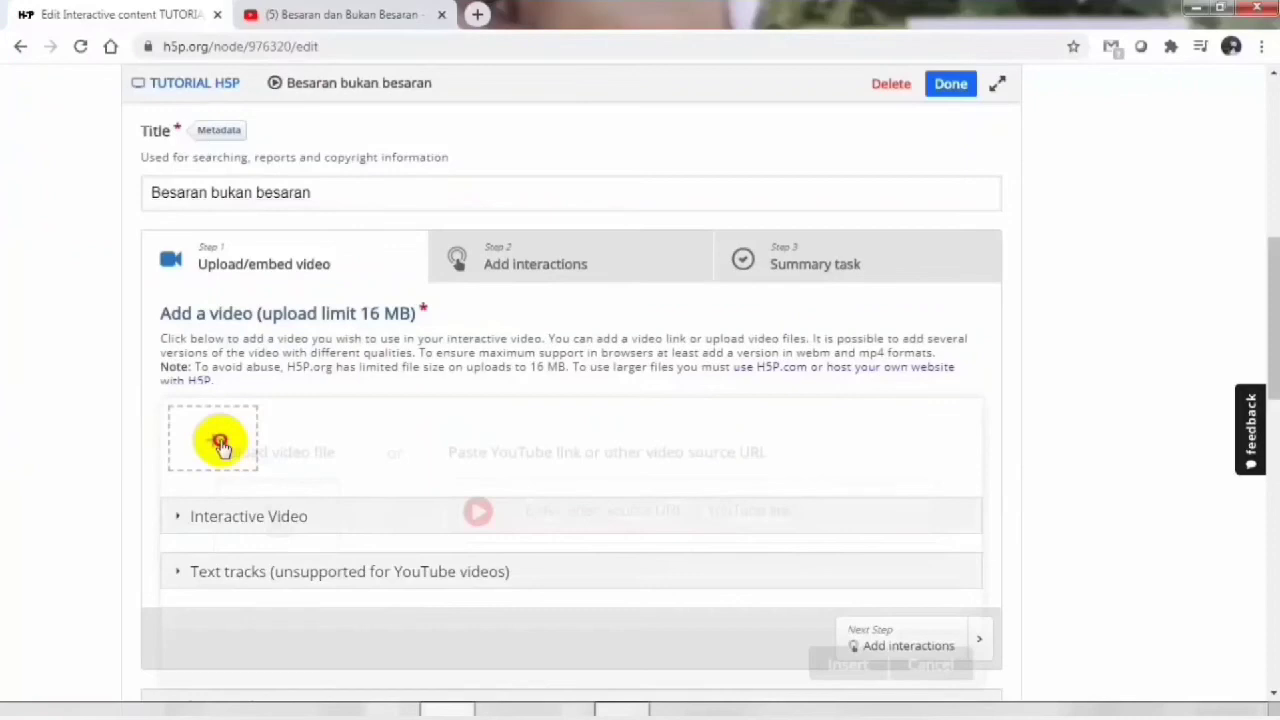
click(345, 14)
click(400, 40)
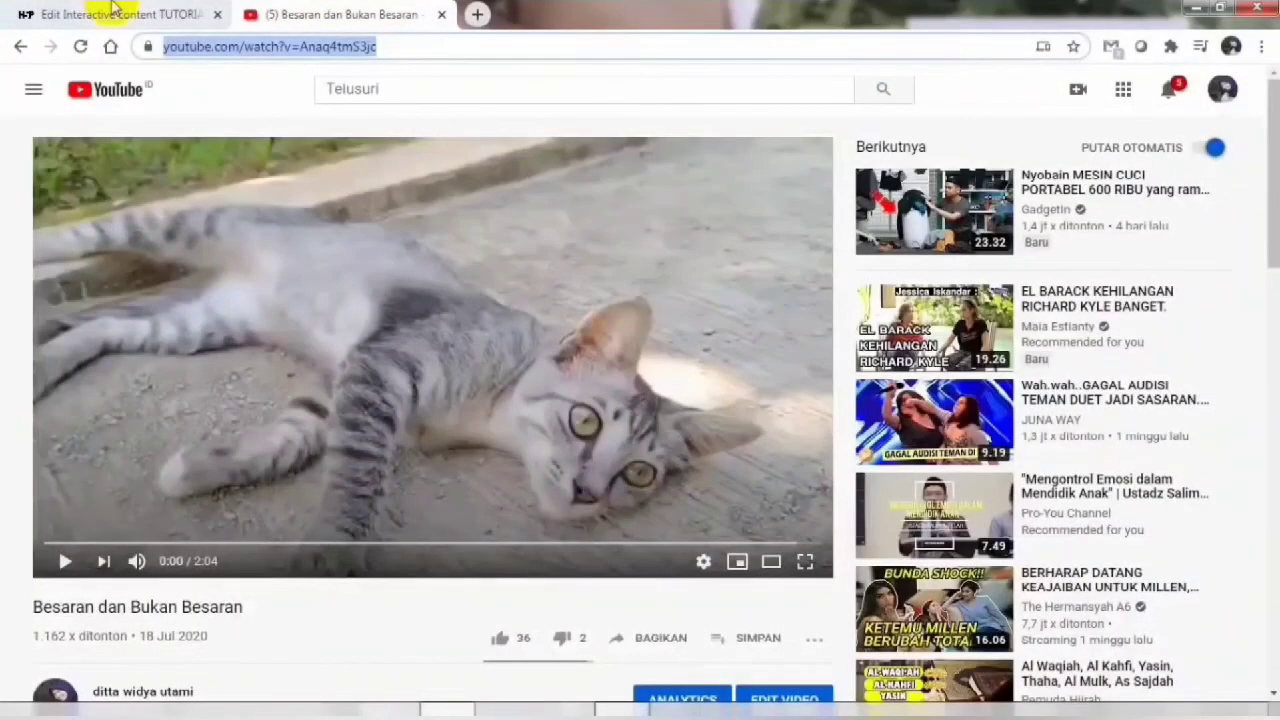
click(113, 12)
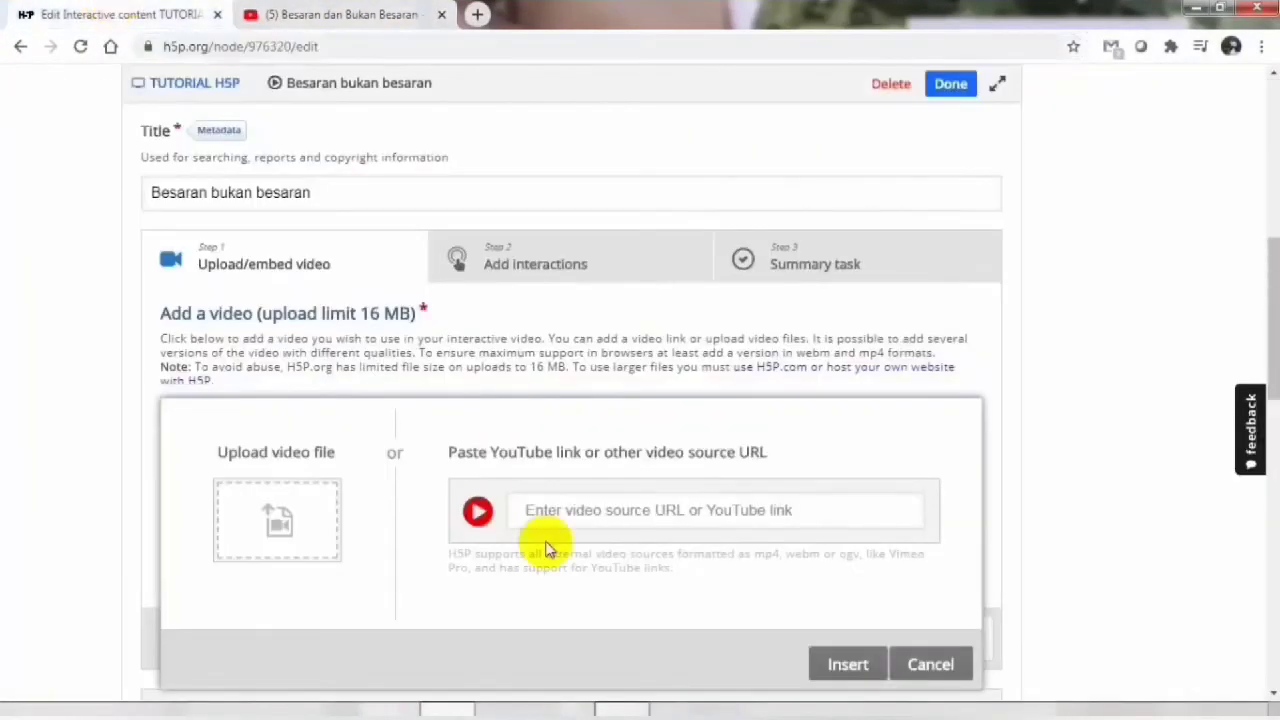
click(622, 519)
text(https://www.youtube.com/watch?v=Anagdtm93jc)
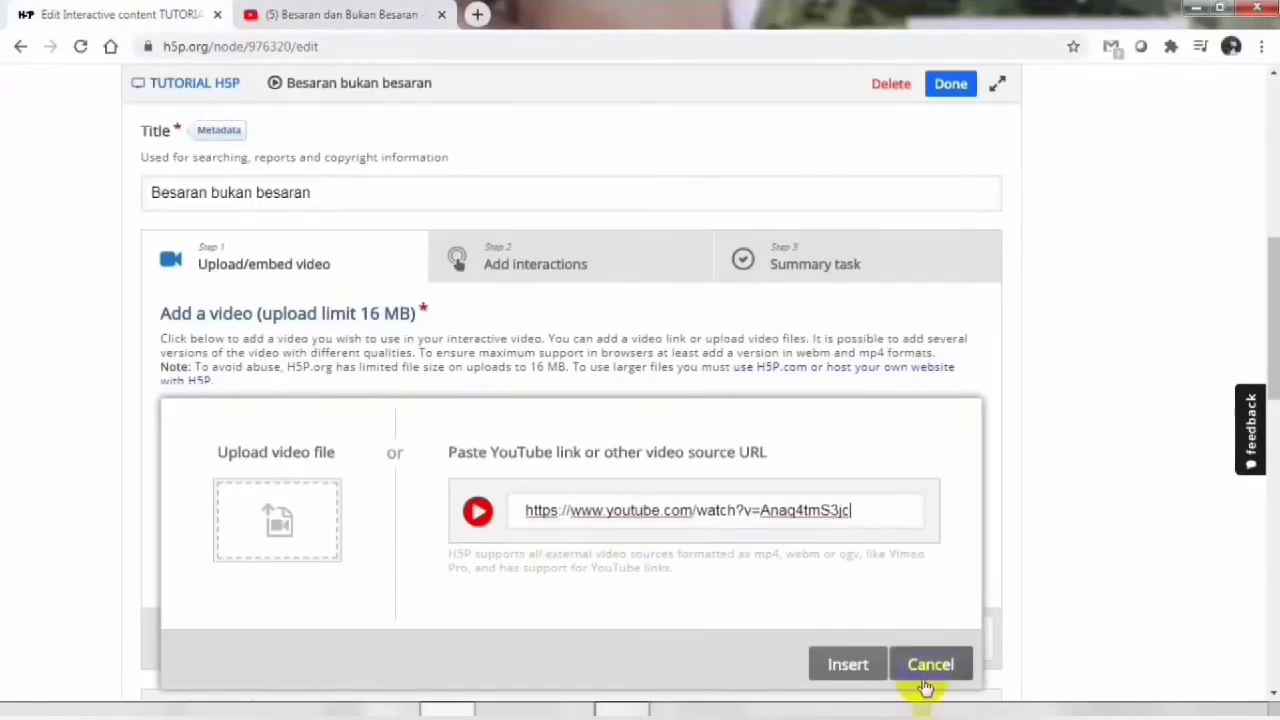
click(845, 663)
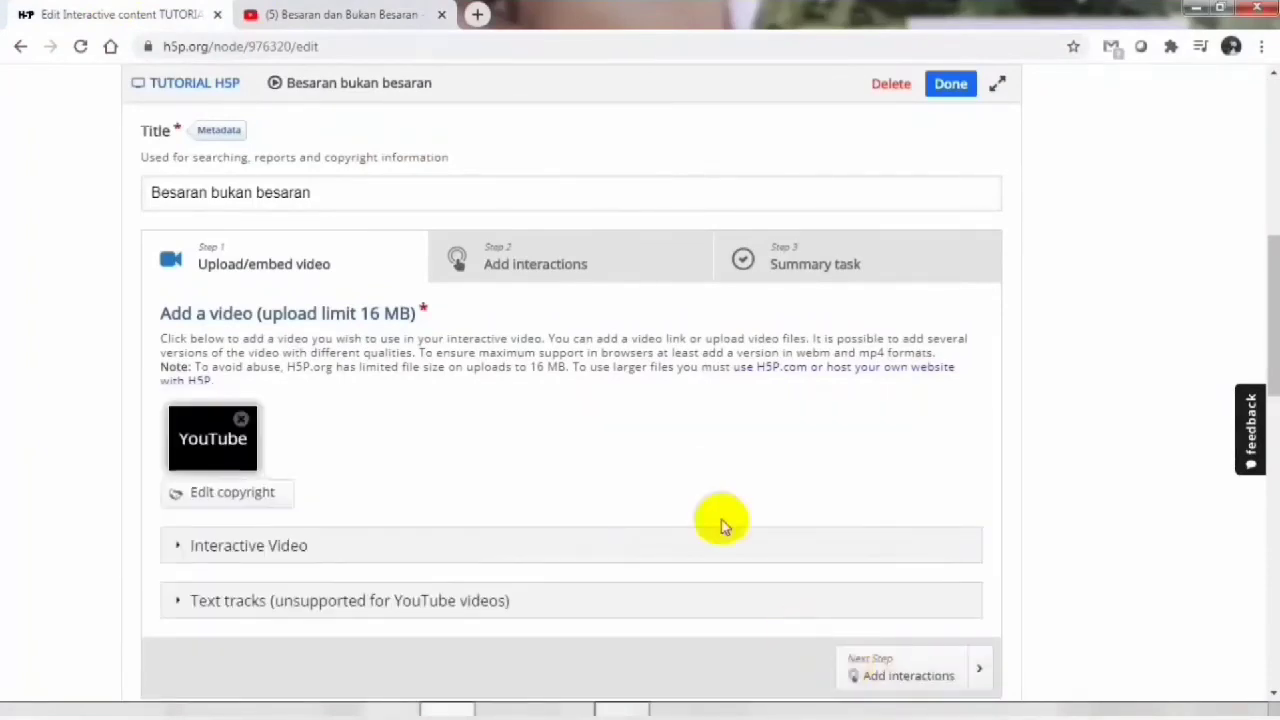
Step: Go to the video's interactions stage and start a True/False question at 1:04 on the timeline
click(596, 263)
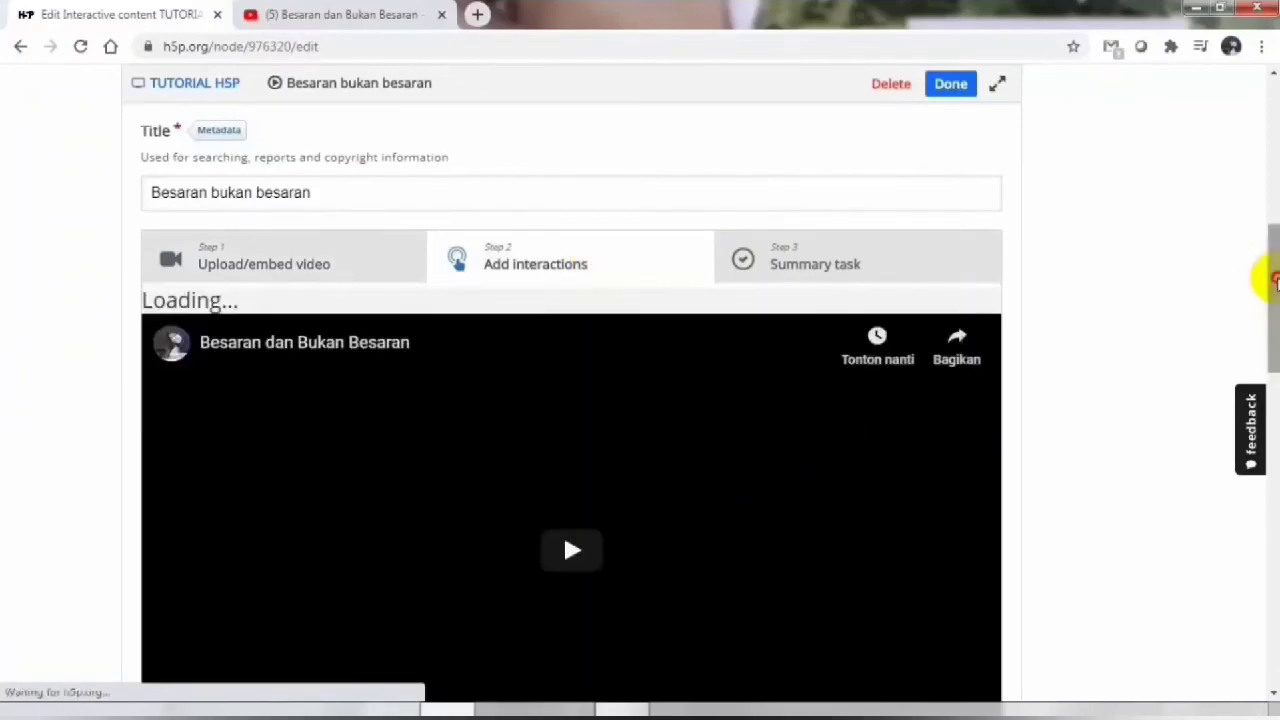
drag(1266, 277, 1272, 337)
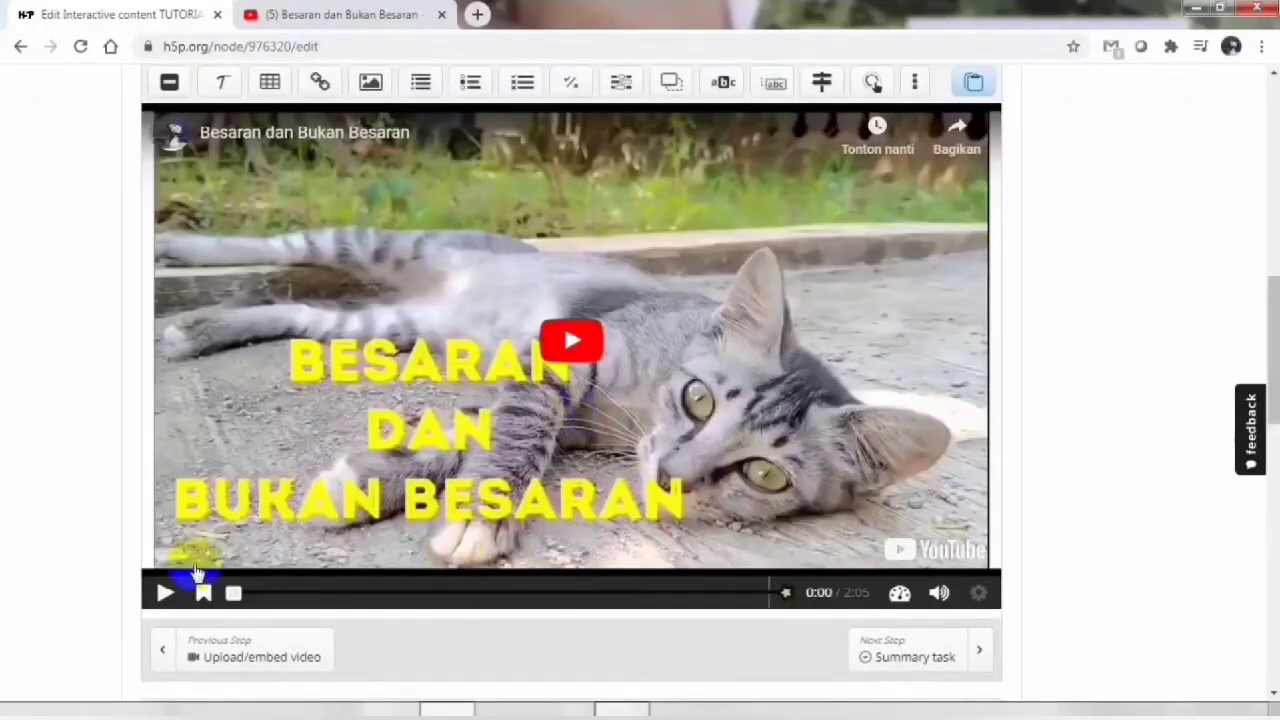
drag(235, 597, 314, 604)
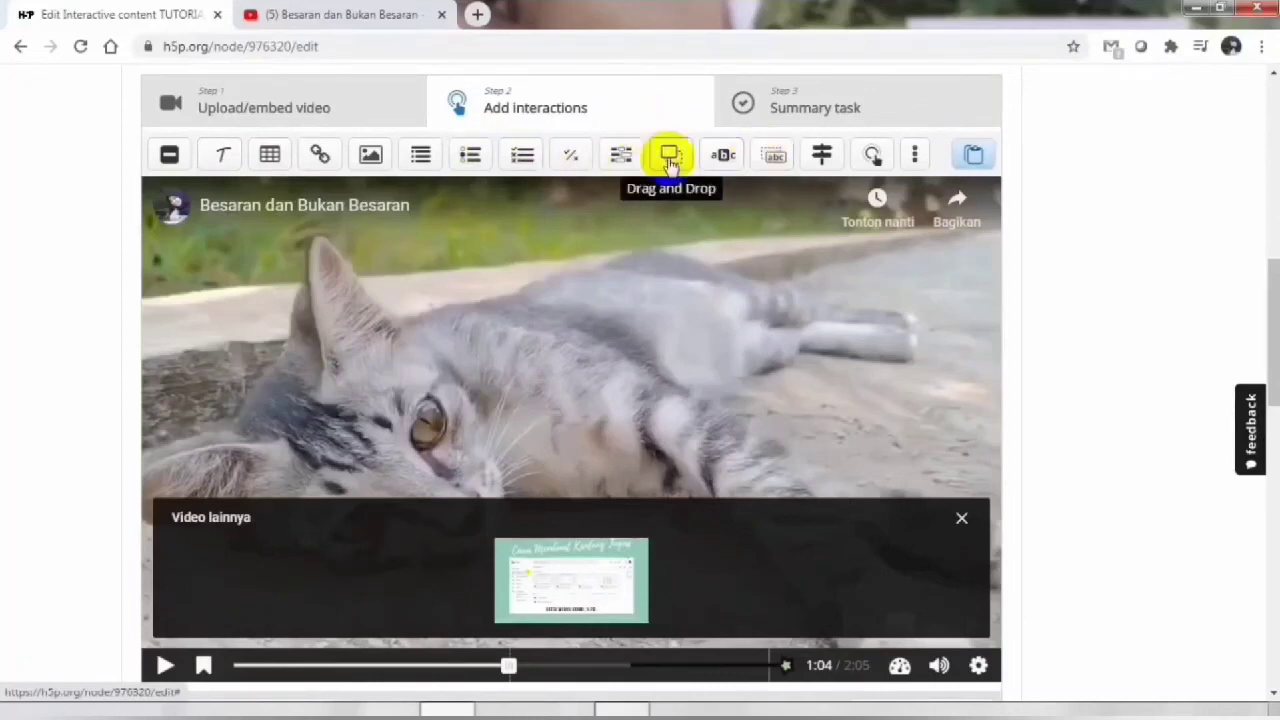
click(572, 156)
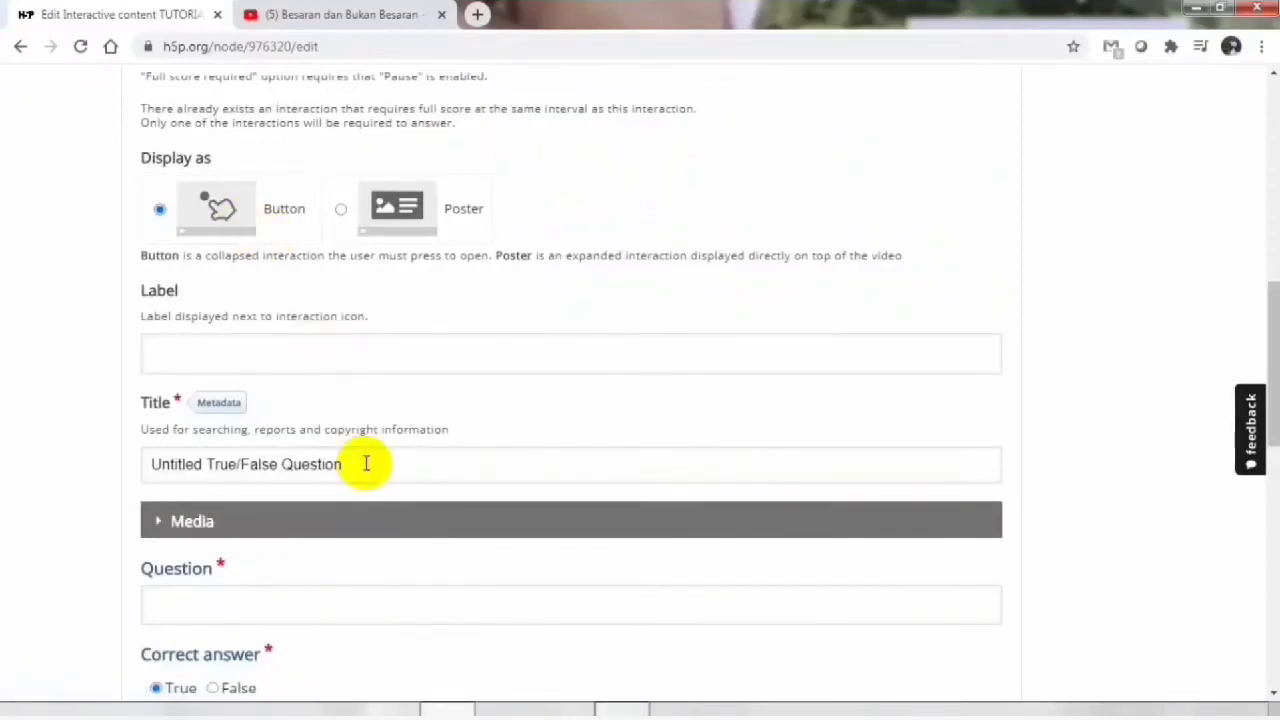
Step: Enter the question "Besaran adalah segala sesuatu yang tidak dapat diukur", set False as the correct answer and finish the interaction
drag(1270, 340, 1273, 410)
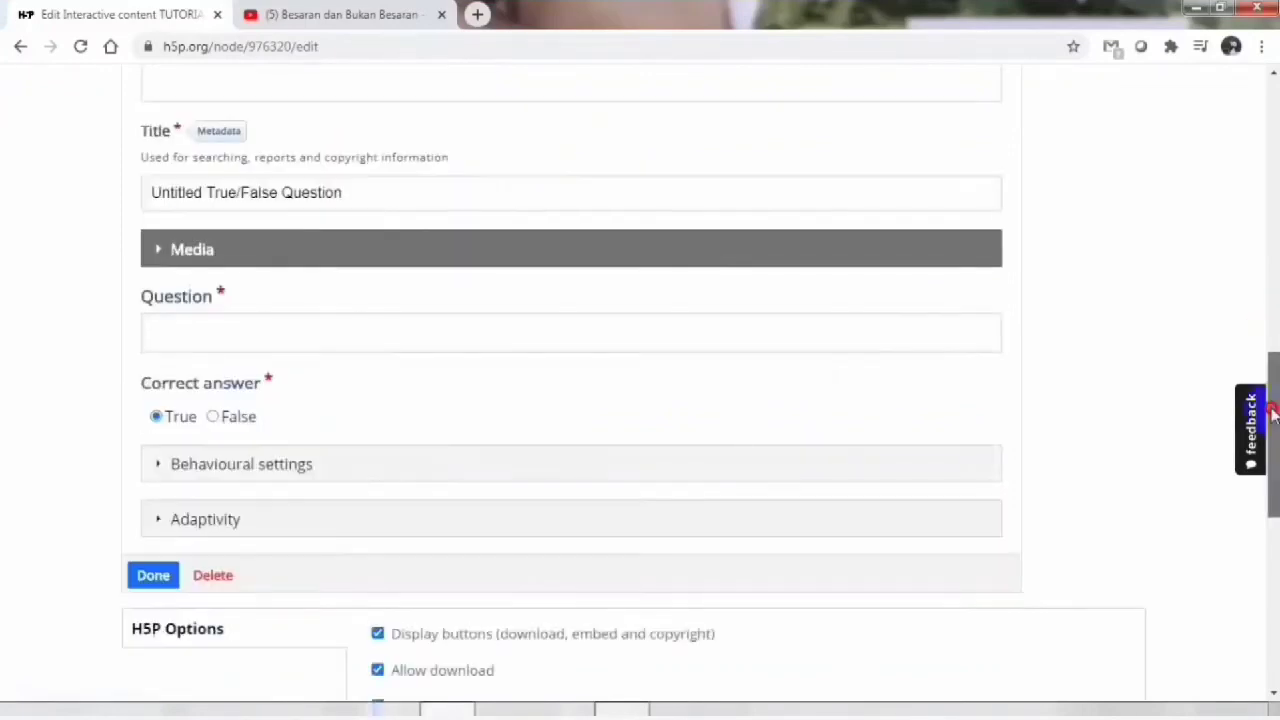
click(440, 337)
text(Besara)
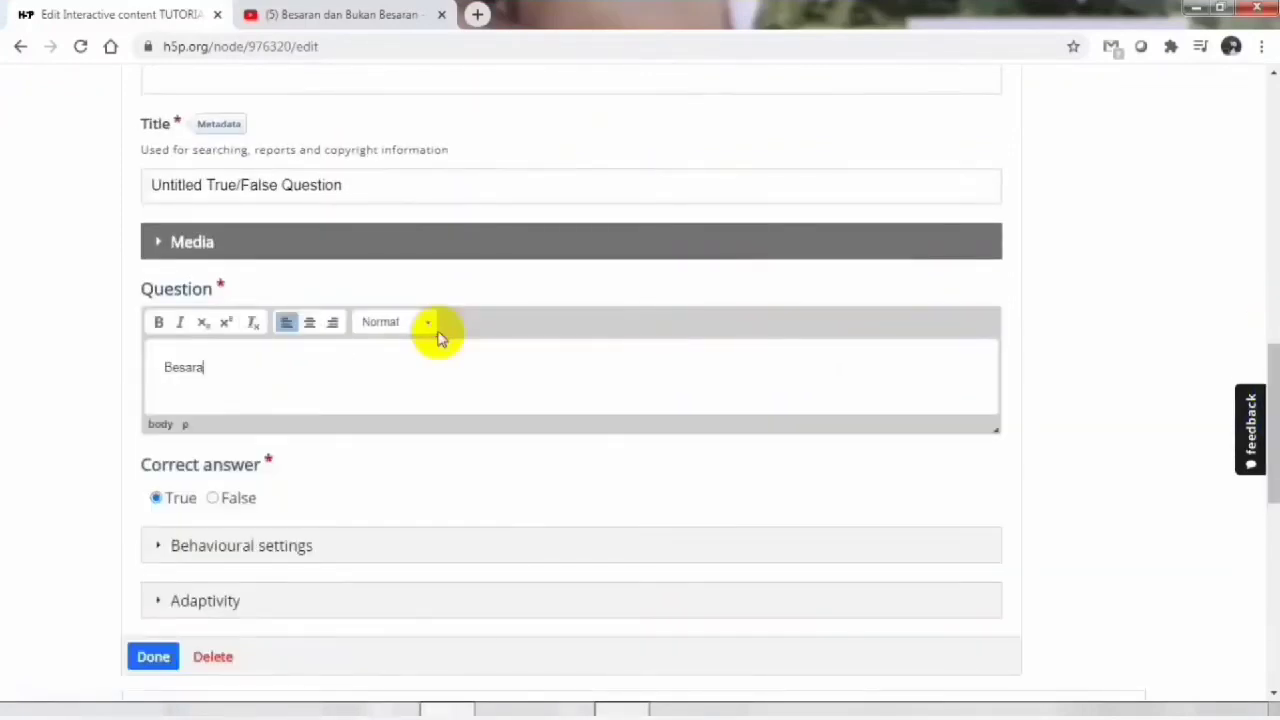
text(n adalah segala sesua)
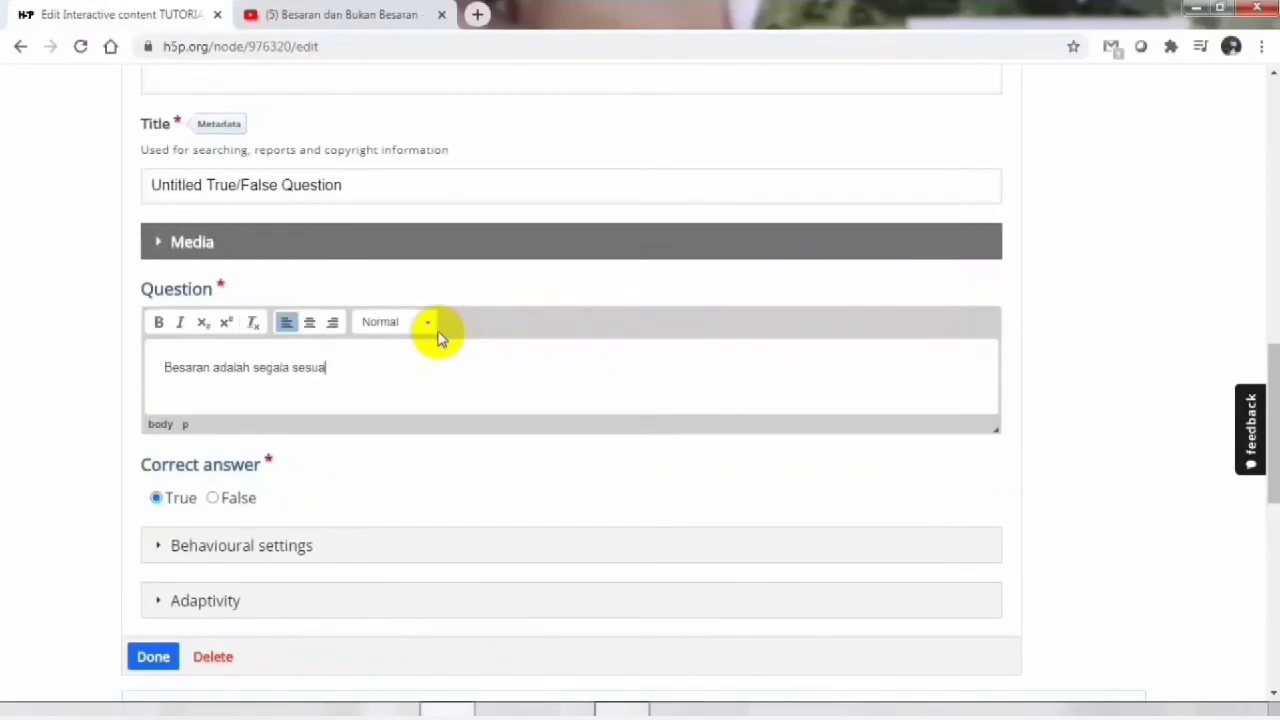
text(tu yang tidak dapat)
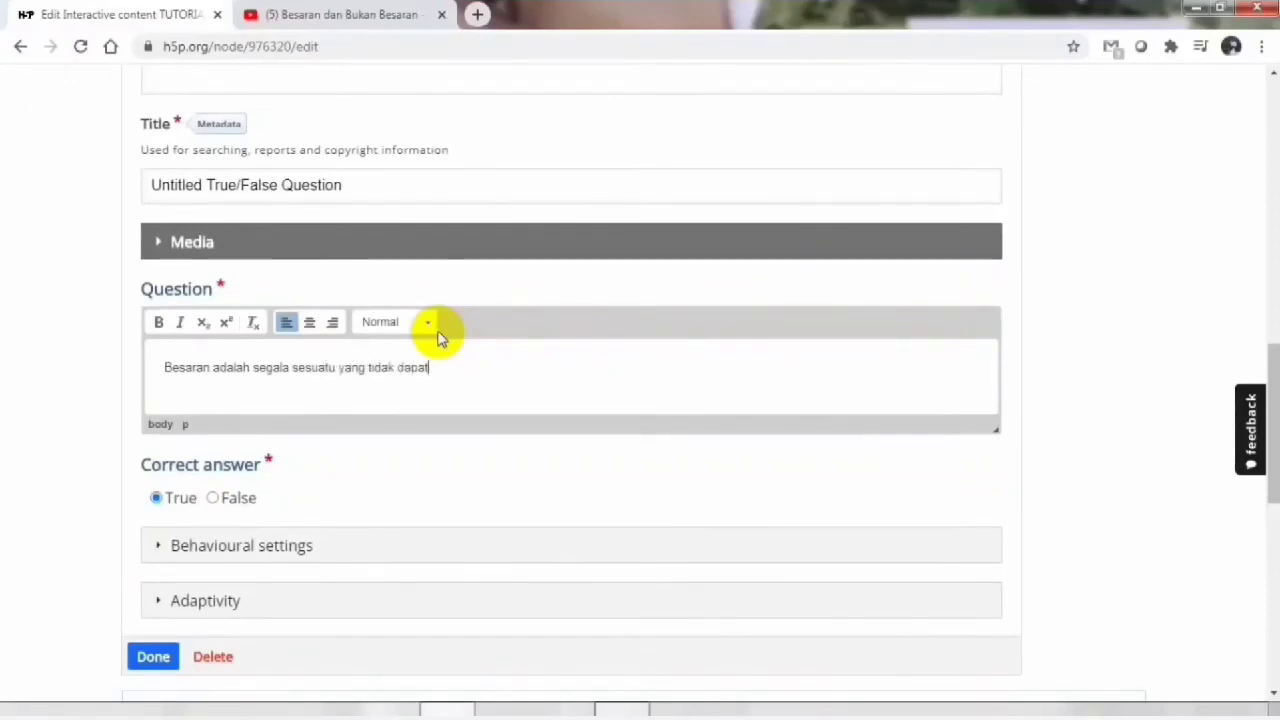
text( diukur)
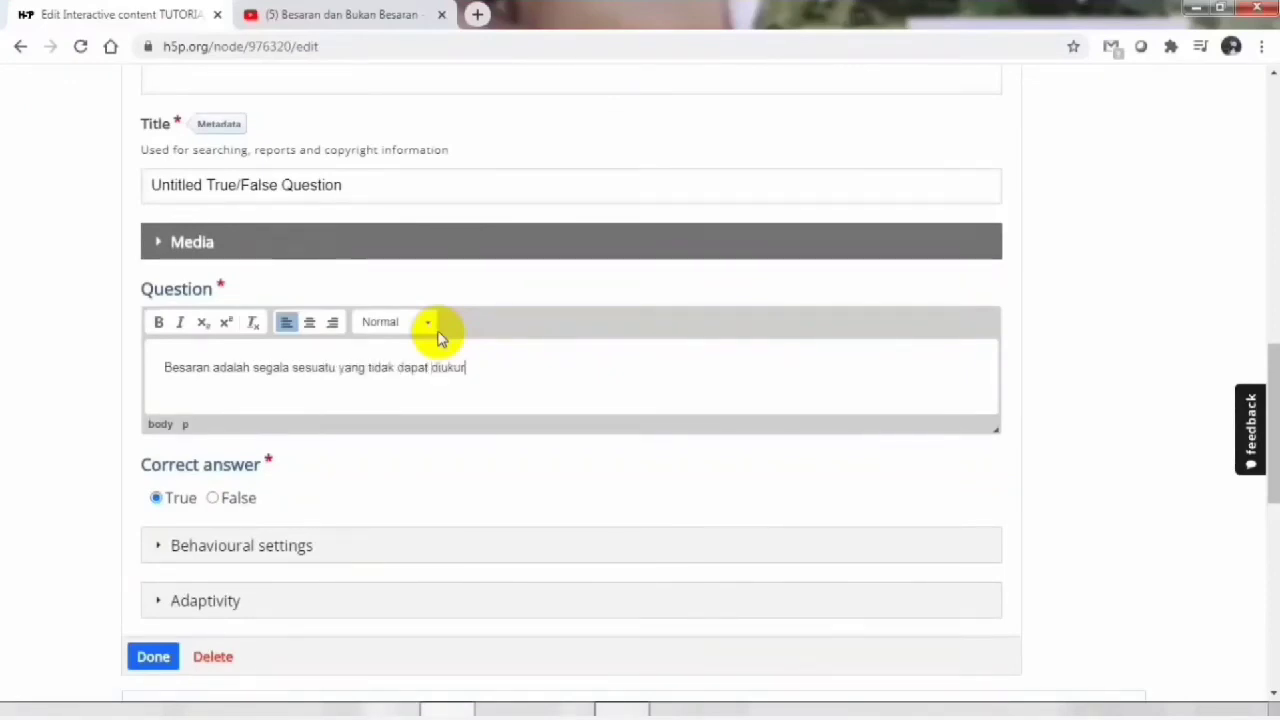
click(212, 500)
click(152, 655)
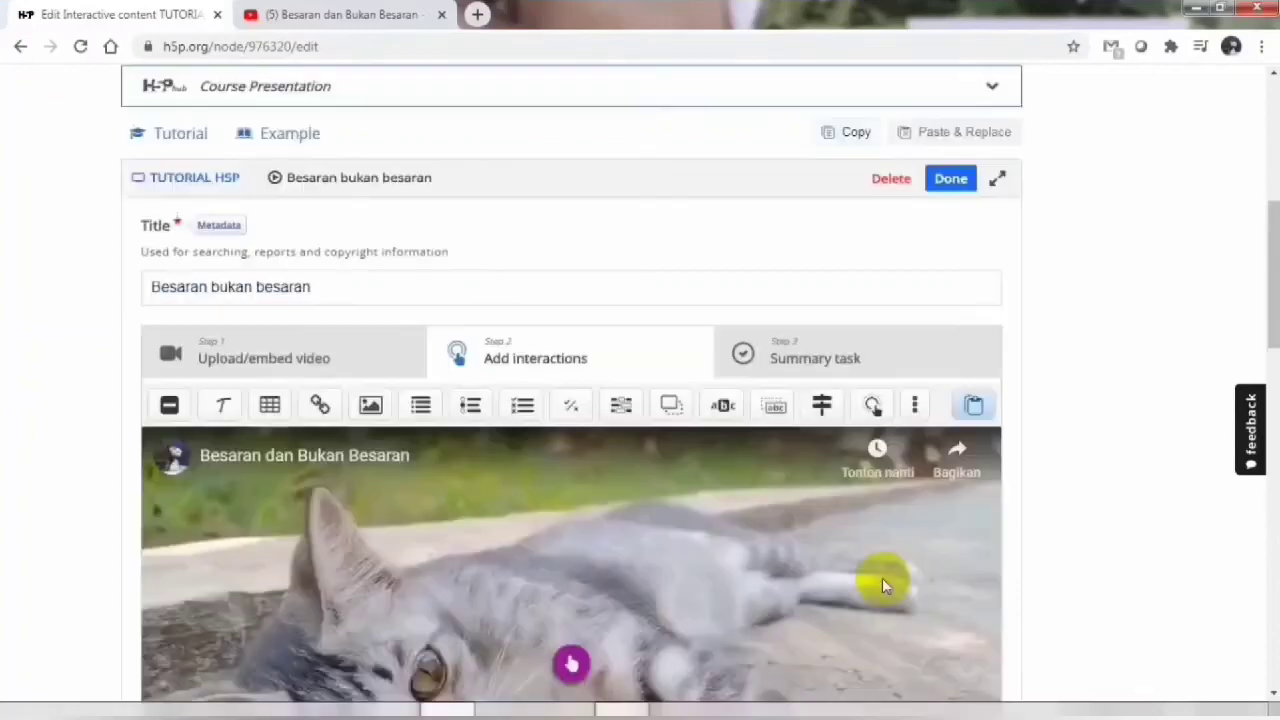
Step: Move the True/False interaction marker from the video's centre to its right part and save the content
scroll(882, 578, down, 1)
scroll(571, 569, down, 2)
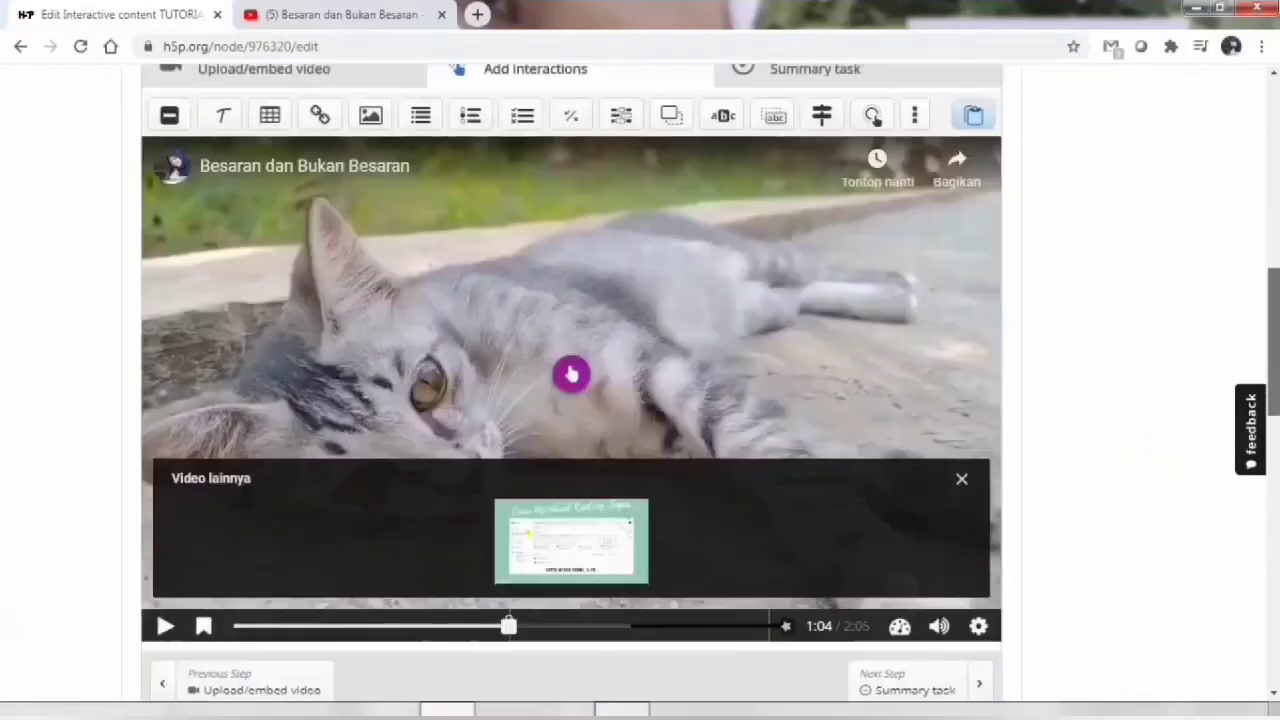
drag(568, 373, 848, 358)
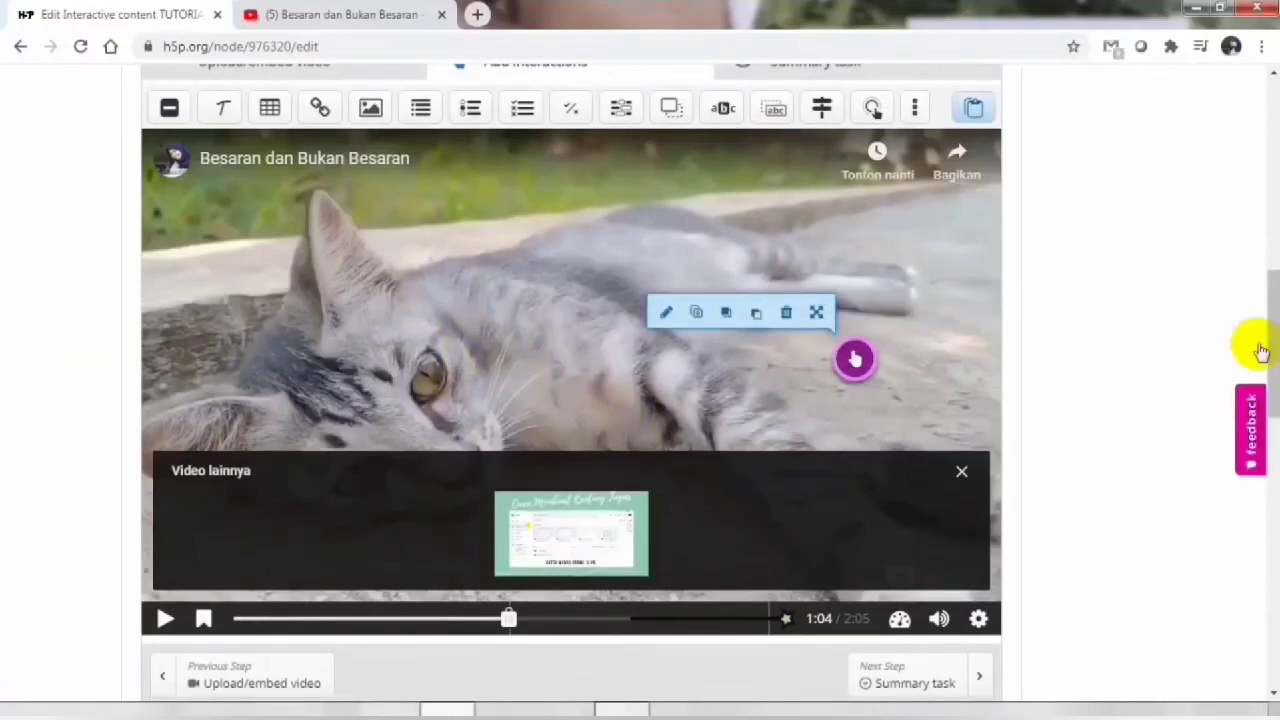
scroll(1257, 330, down, 10)
click(140, 370)
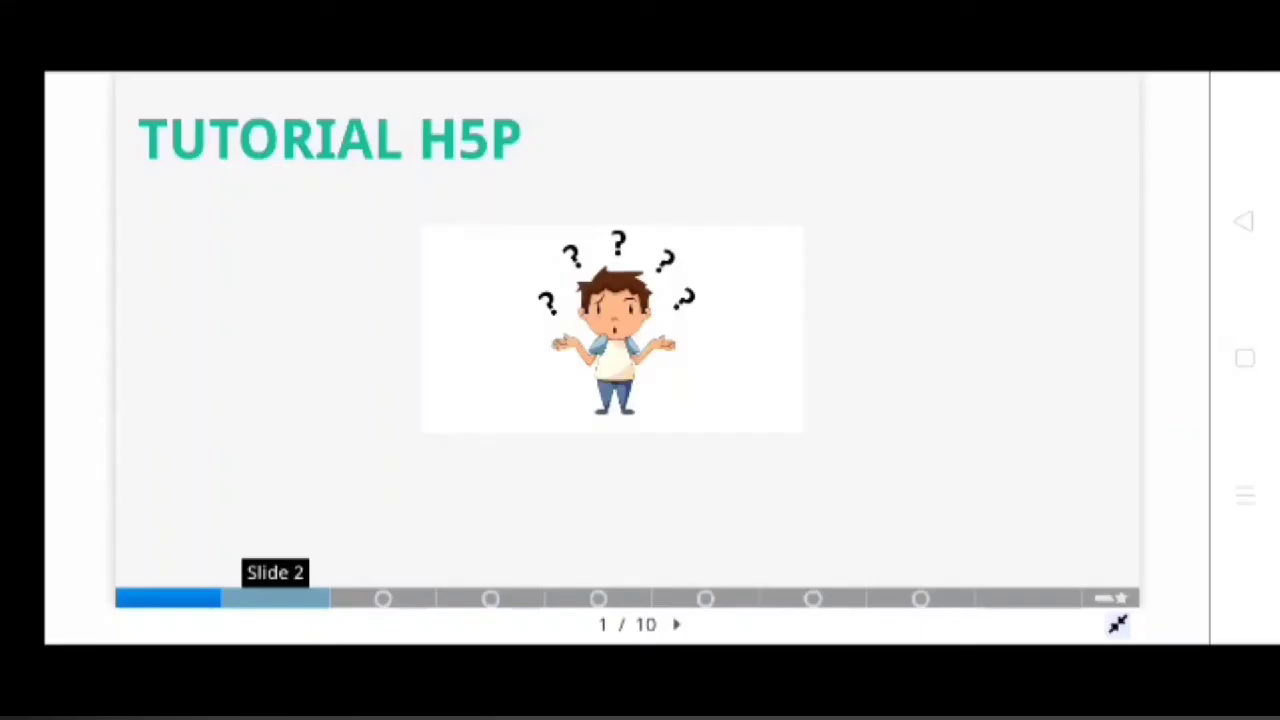
Step: In the published presentation, go past the slide 2 video to slide 3, fill the blanks with "5" and "hijau" and check the answers
click(275, 598)
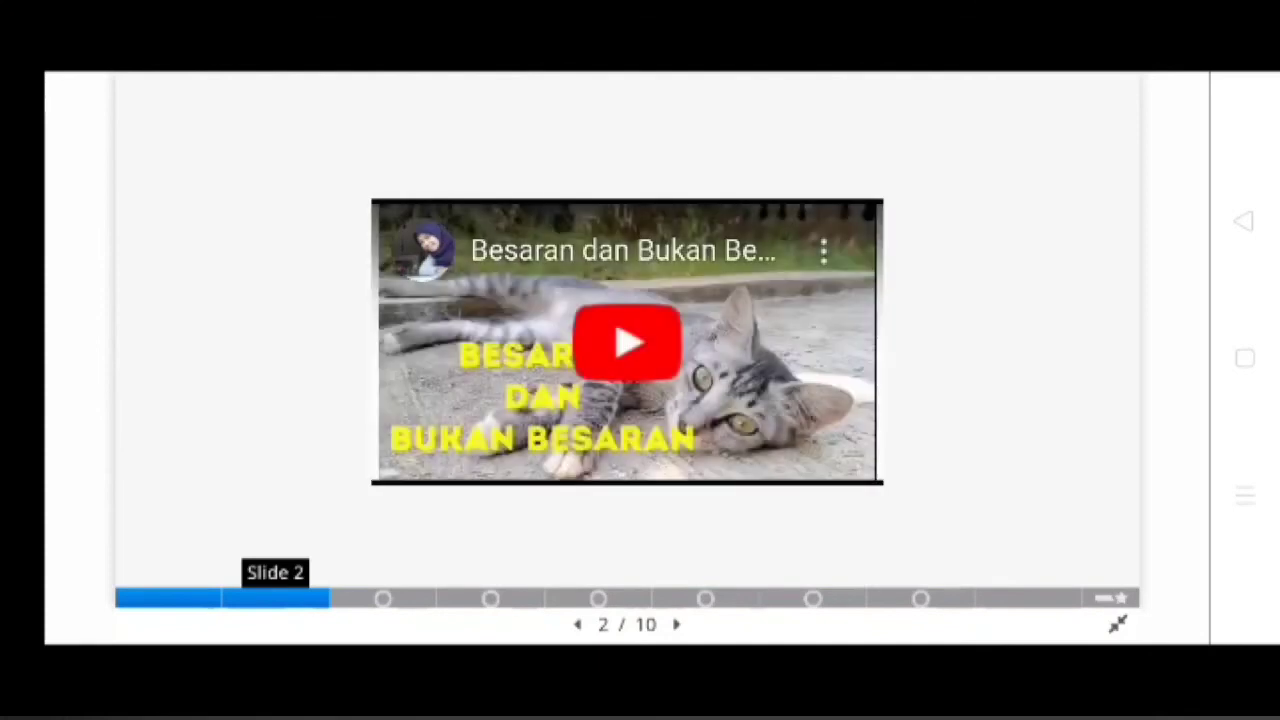
click(383, 598)
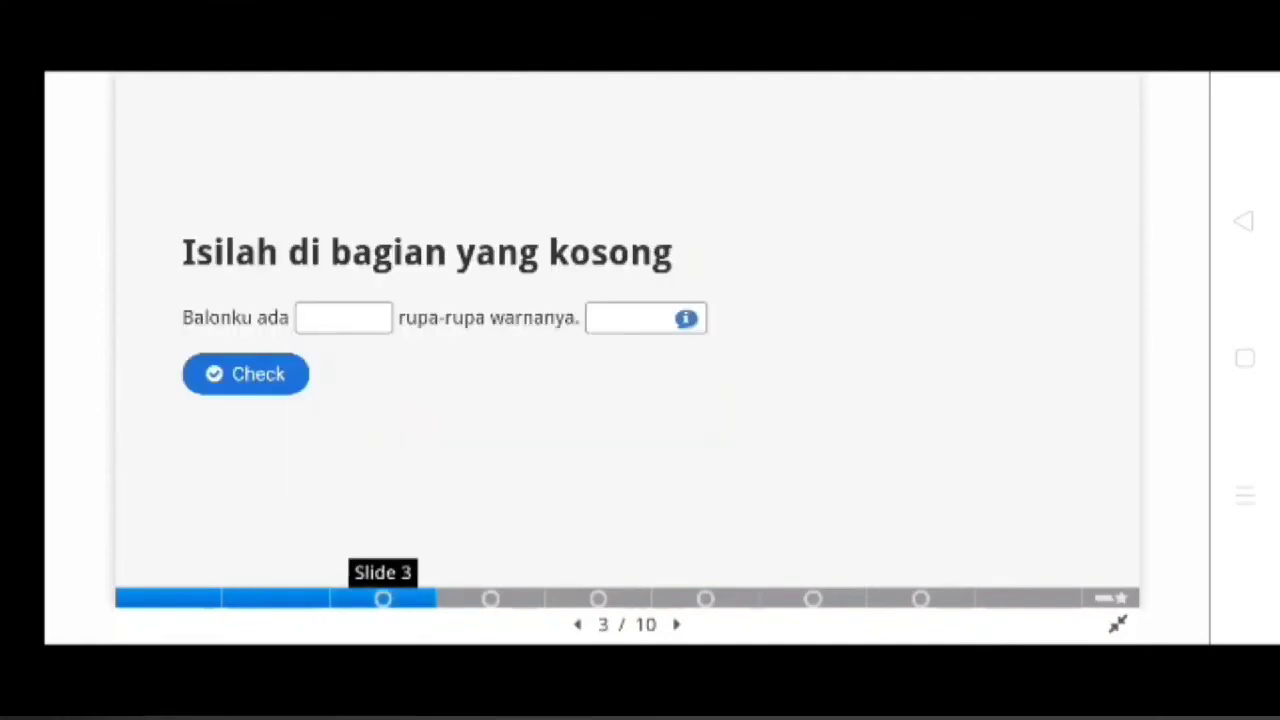
click(344, 318)
text(5)
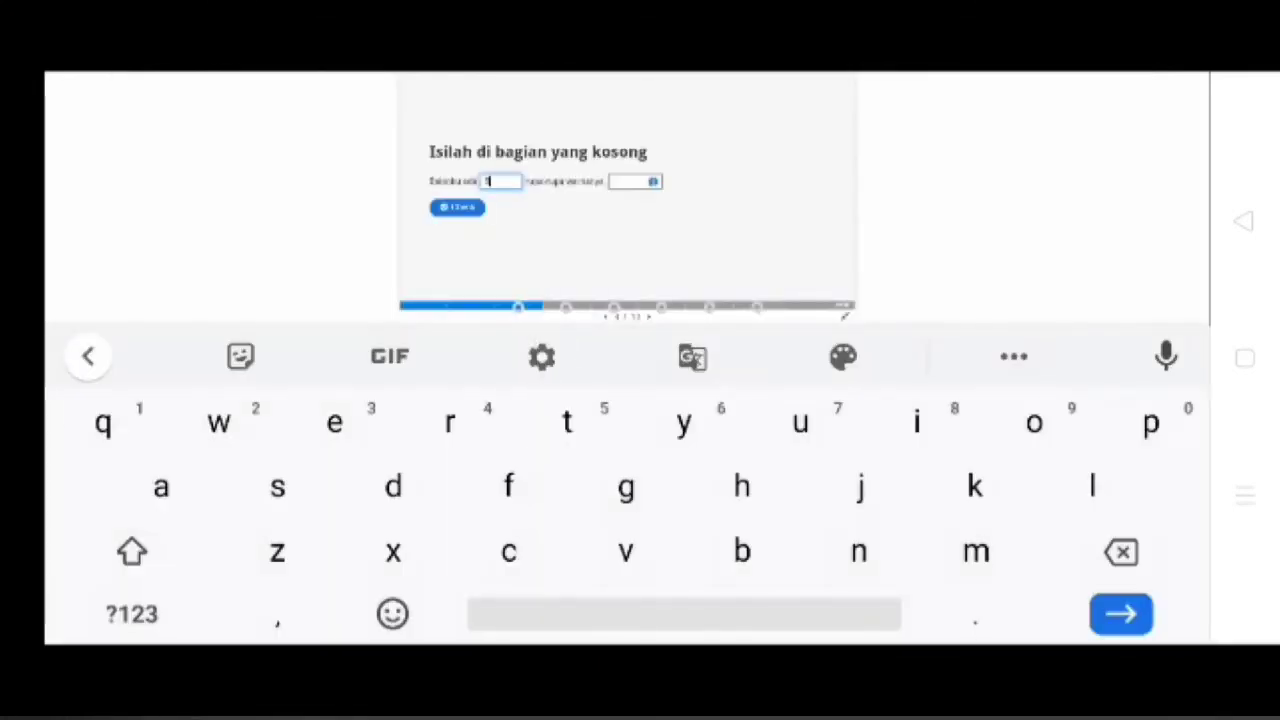
click(653, 182)
click(630, 318)
text(hijau)
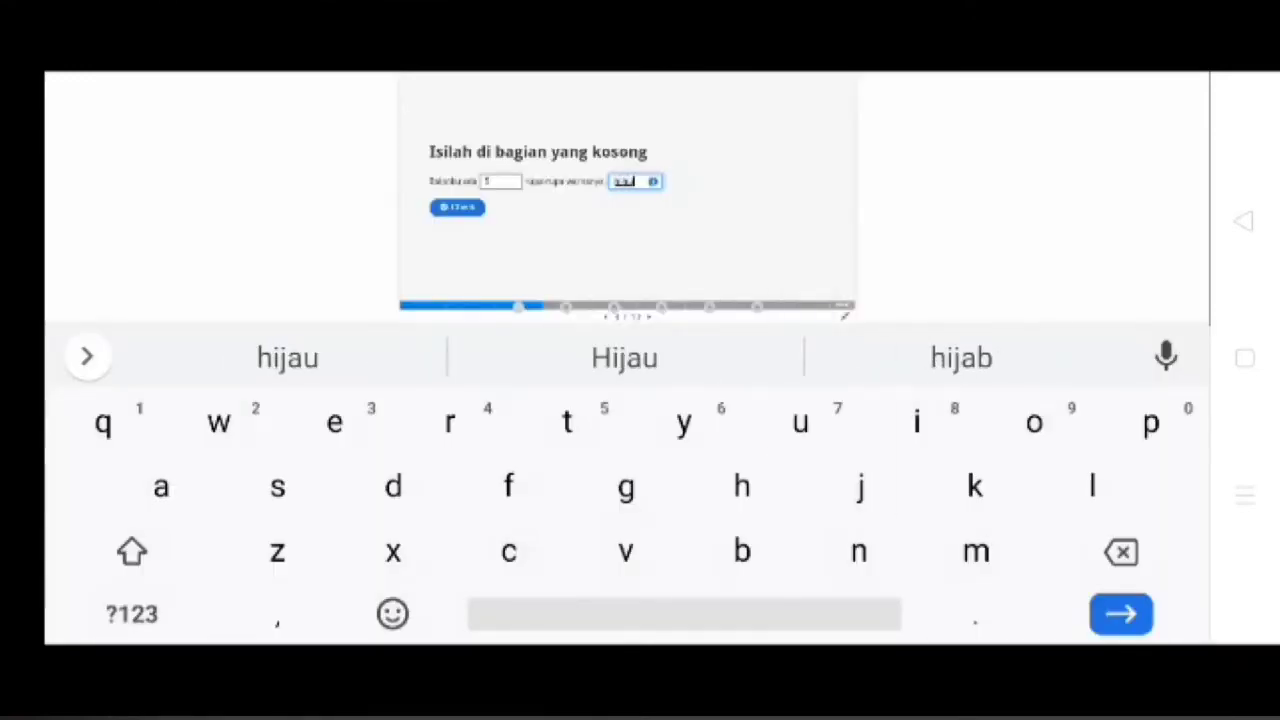
click(457, 207)
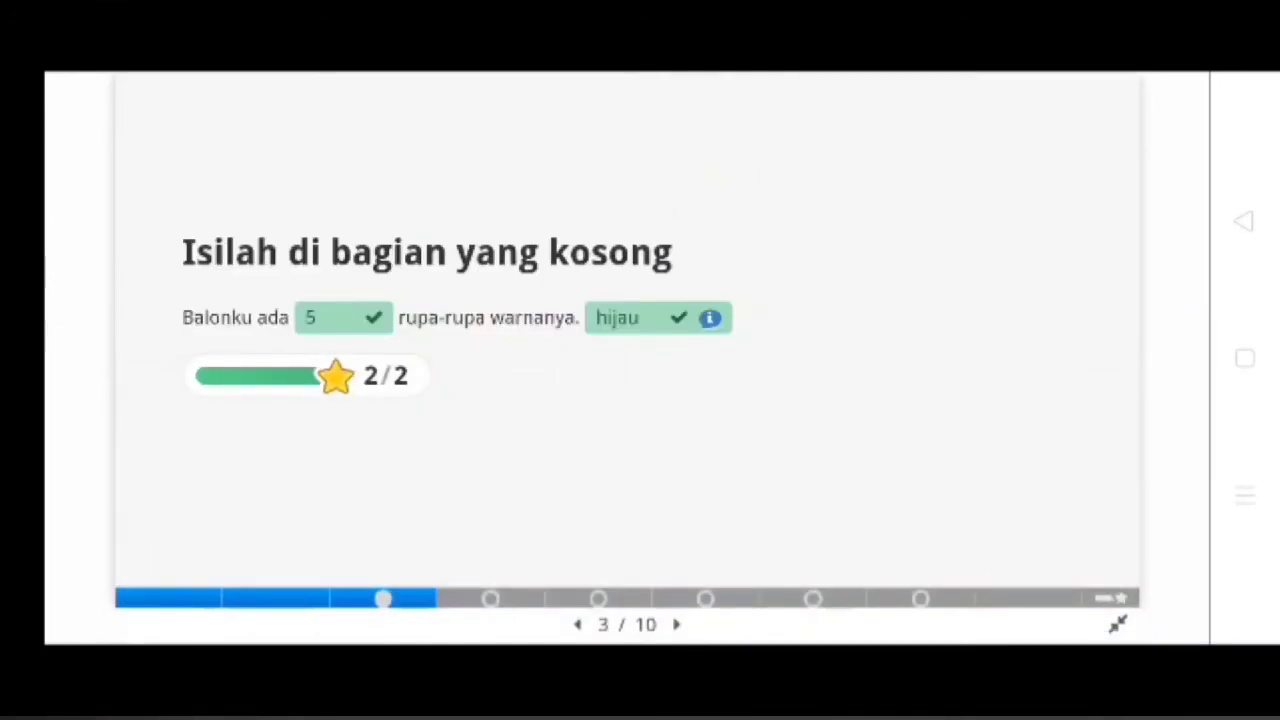
Step: Go to slide 5, answer the four-legged animal question with "kuda" and check it
click(598, 598)
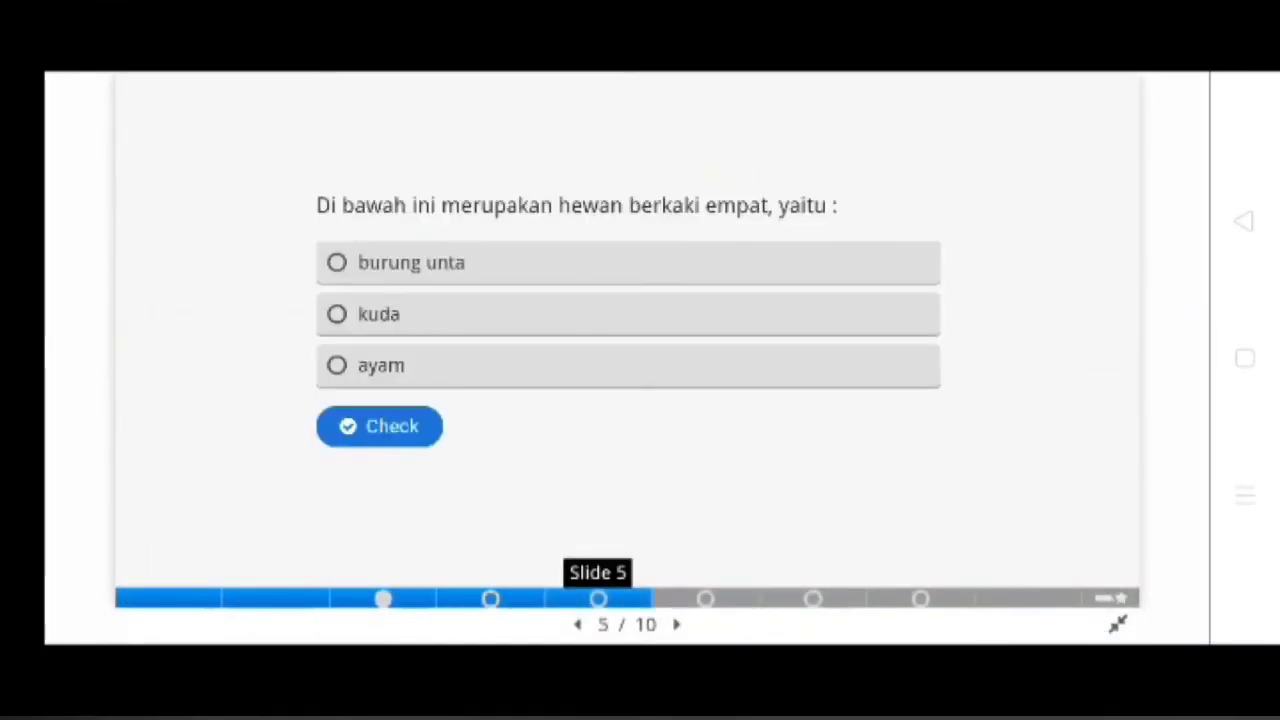
click(379, 314)
click(379, 427)
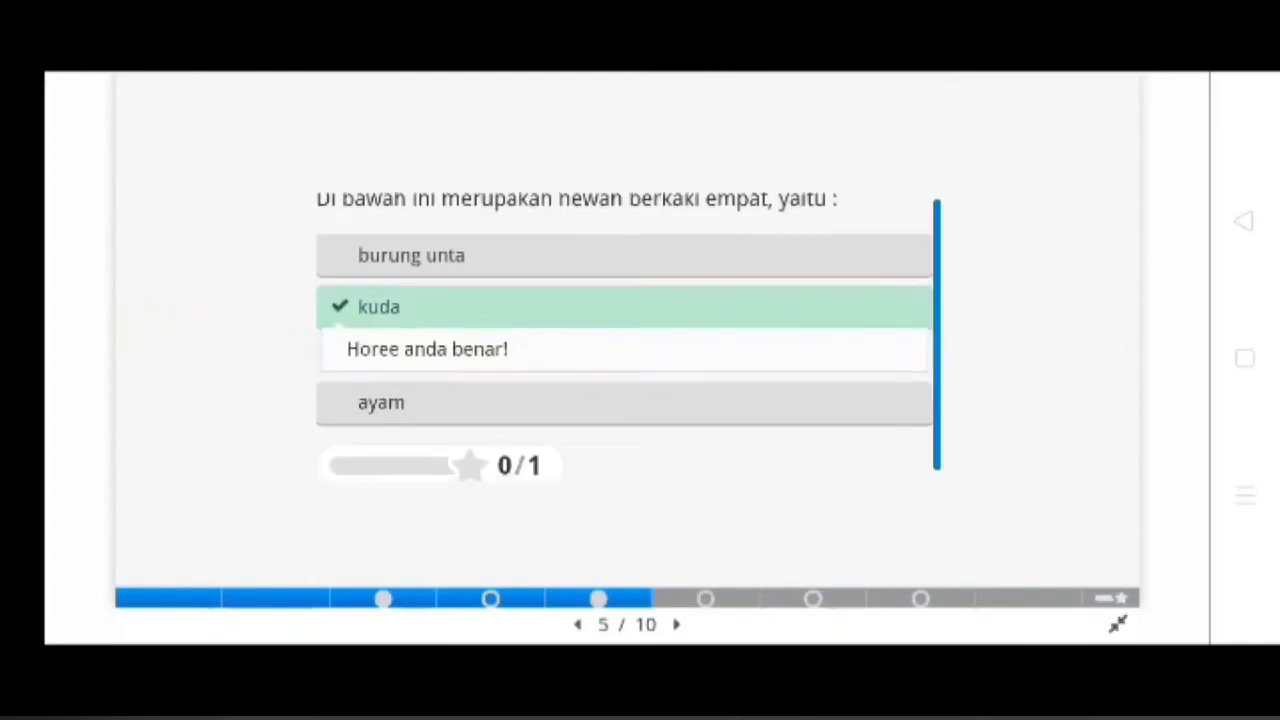
Step: Go to slide 6, answer True to "kamu dilahirkan oleh seorang ibu." and check it
click(705, 598)
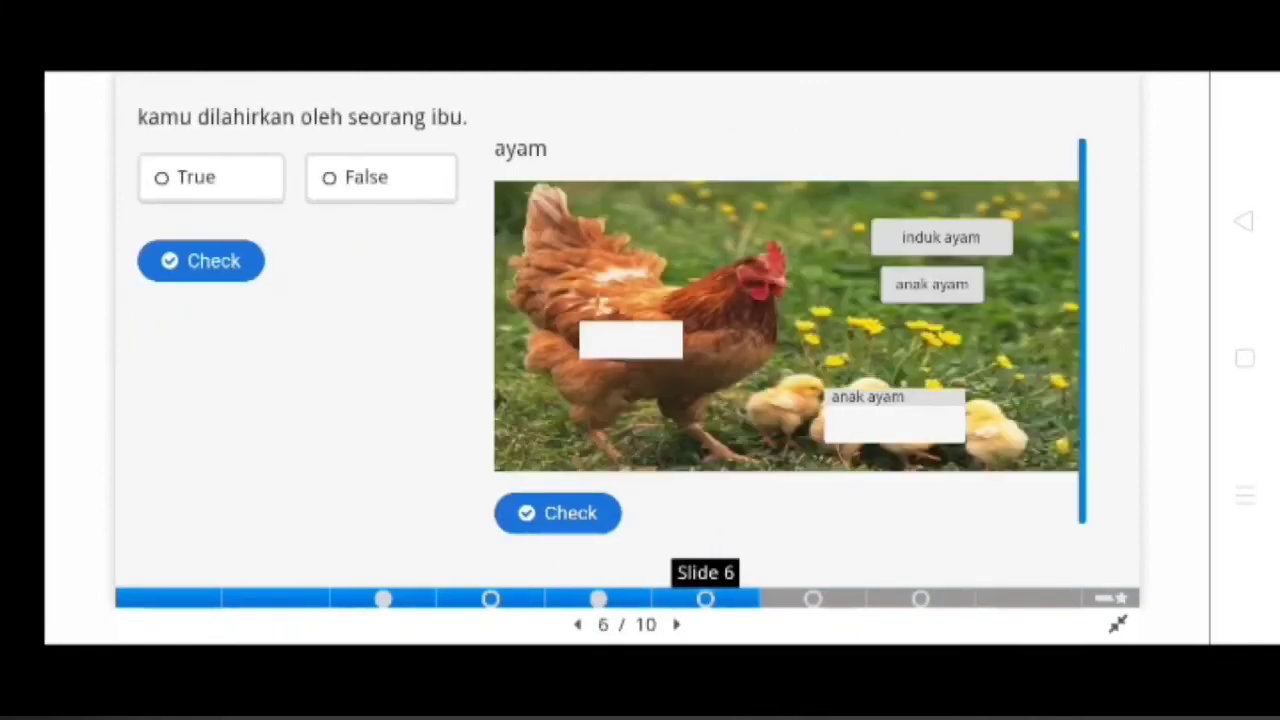
click(211, 177)
click(201, 261)
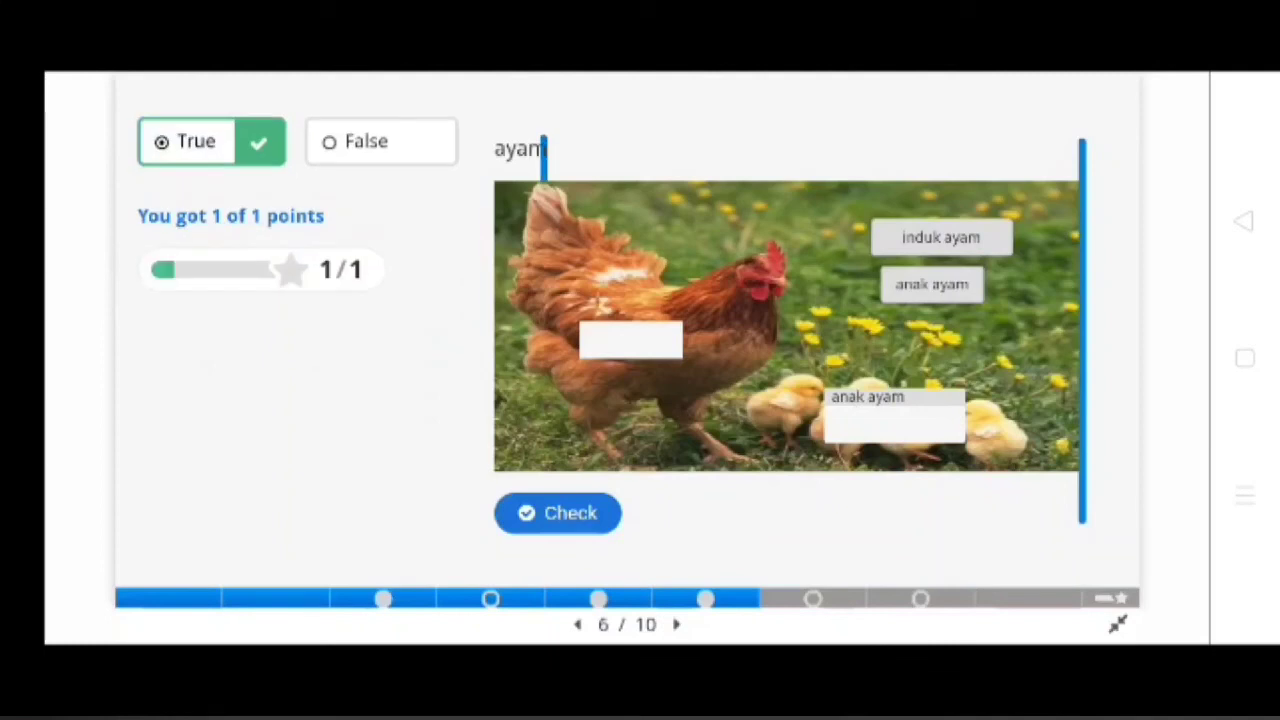
Step: Place the "induk ayam" label on the hen and "anak ayam" on the chicks, and check the drag-and-drop task
drag(941, 237, 623, 334)
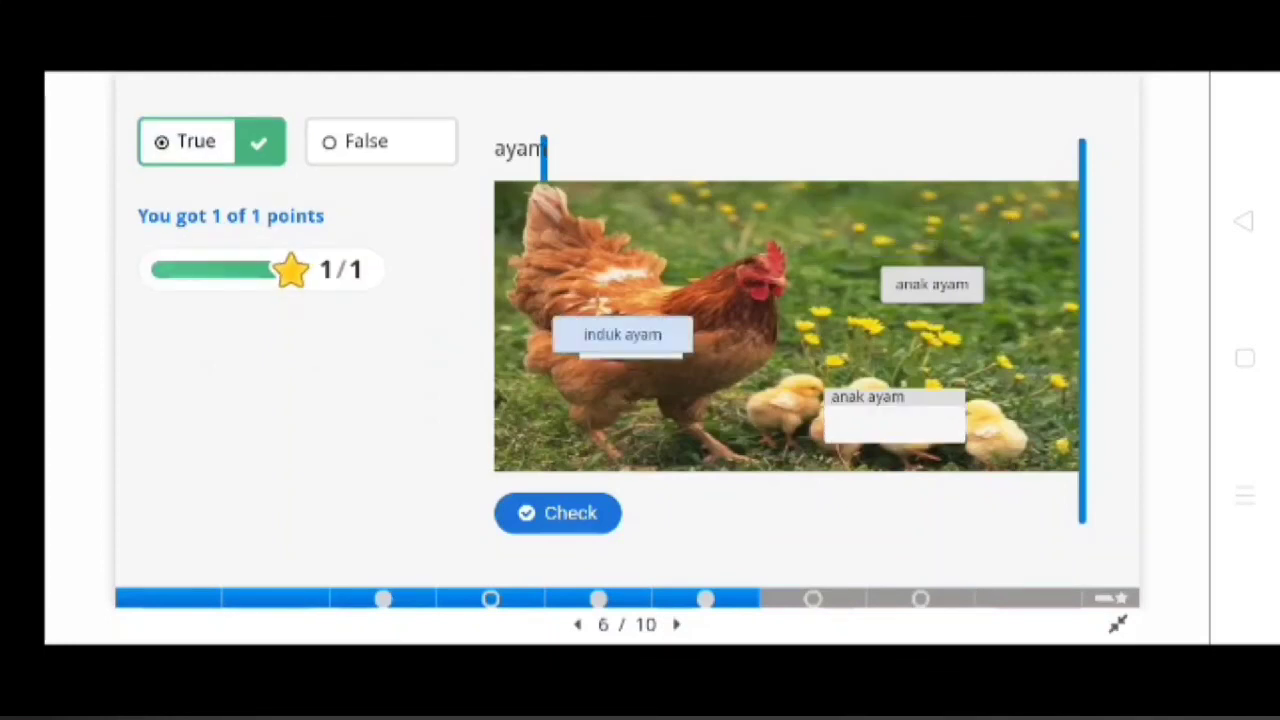
drag(932, 284, 908, 409)
click(558, 513)
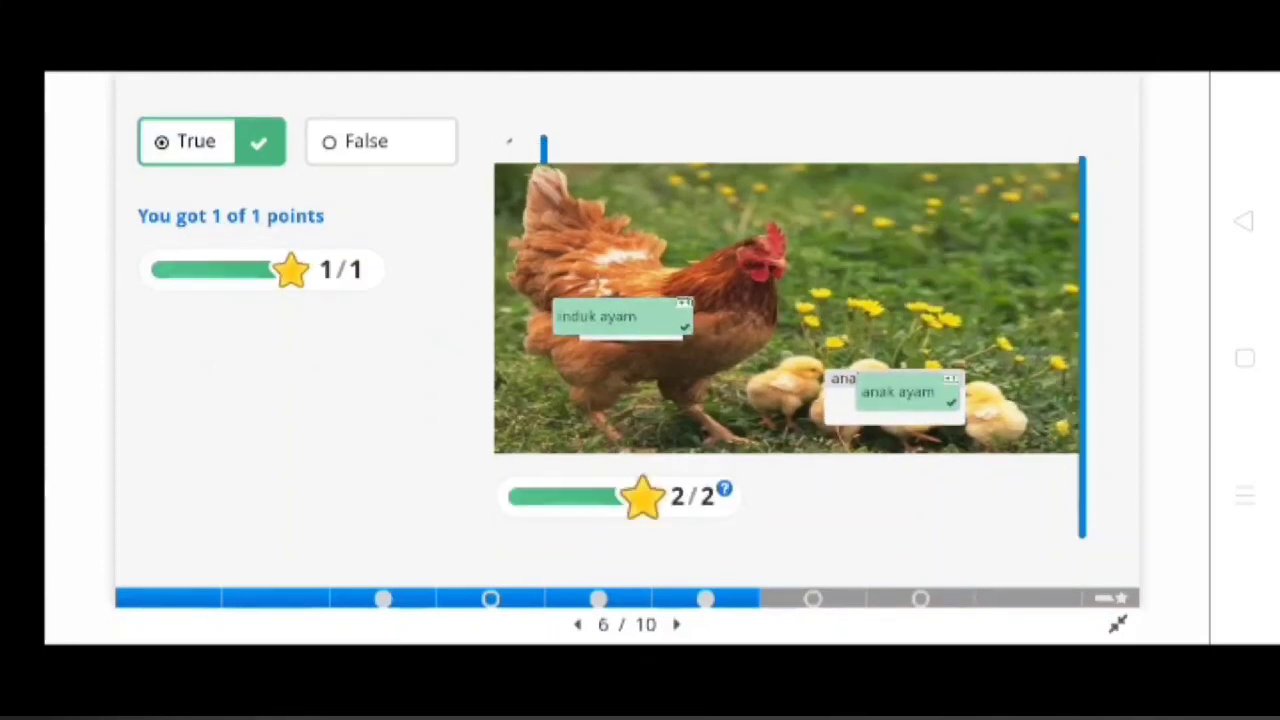
Step: Go to slide 7 and answer the correct-statement task, trying "sampai jumpa" before "Belajar h5p mudah dan menyenangkan"
click(812, 598)
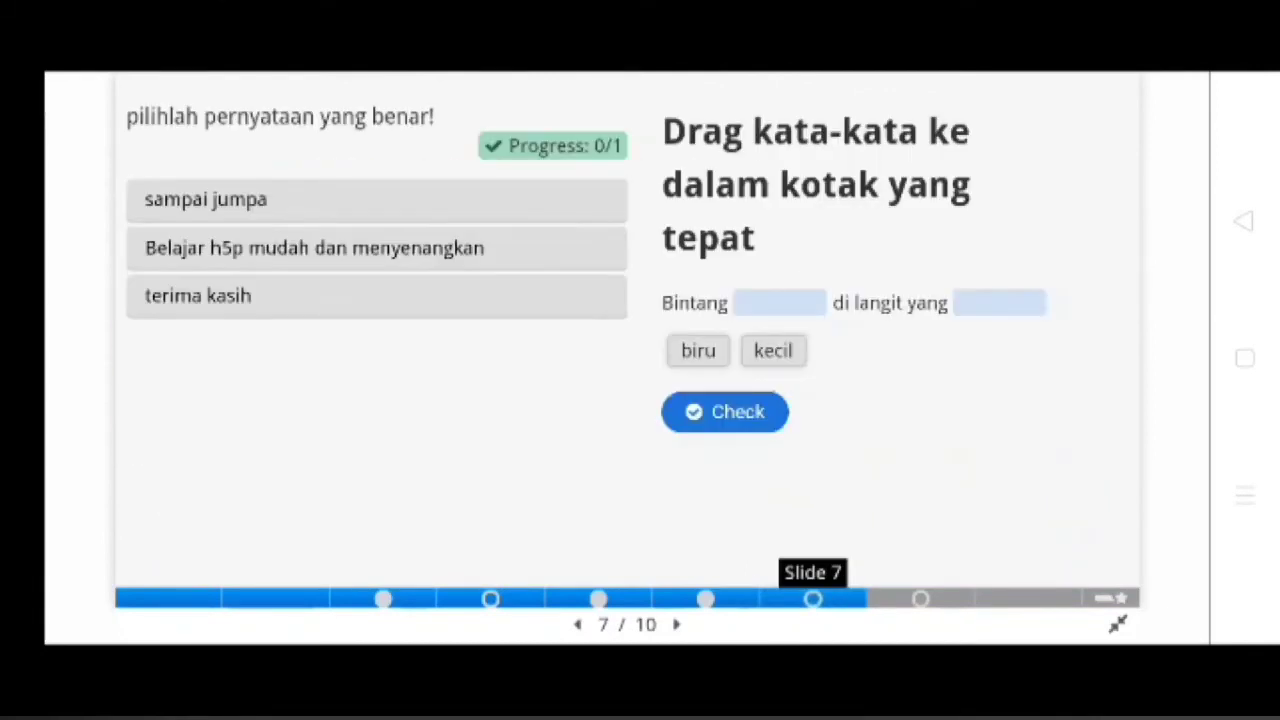
click(376, 201)
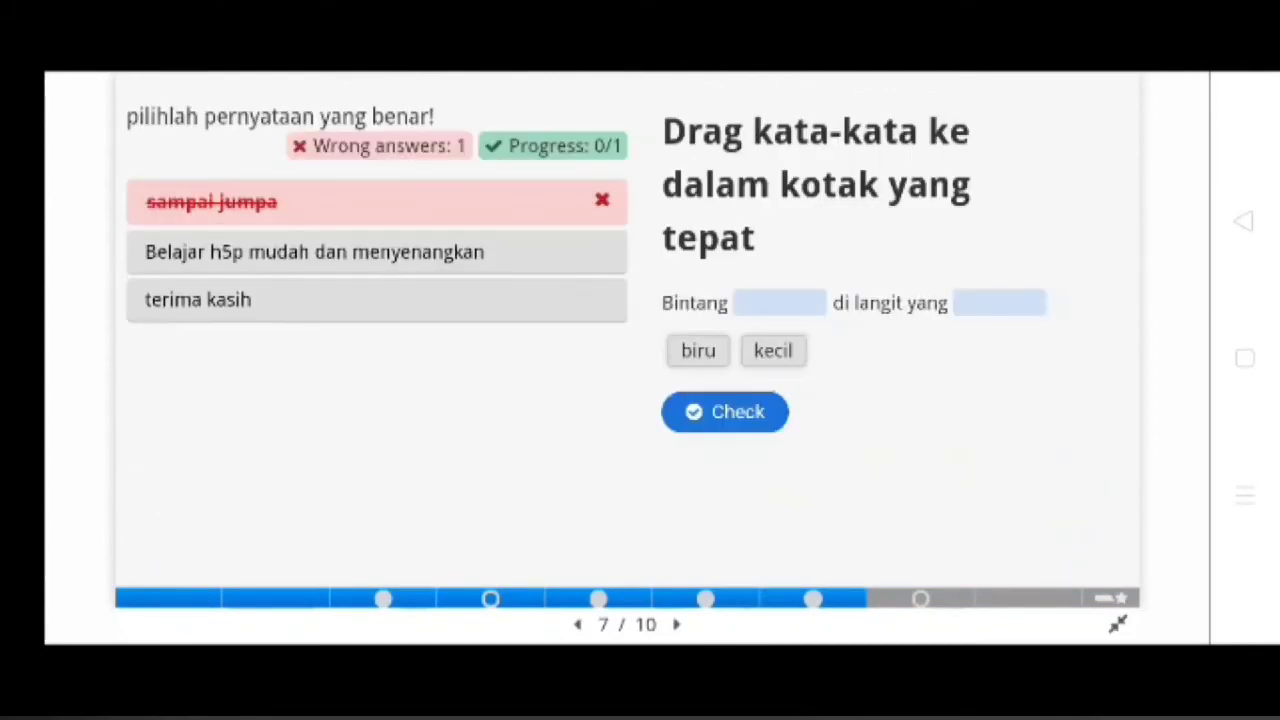
click(314, 252)
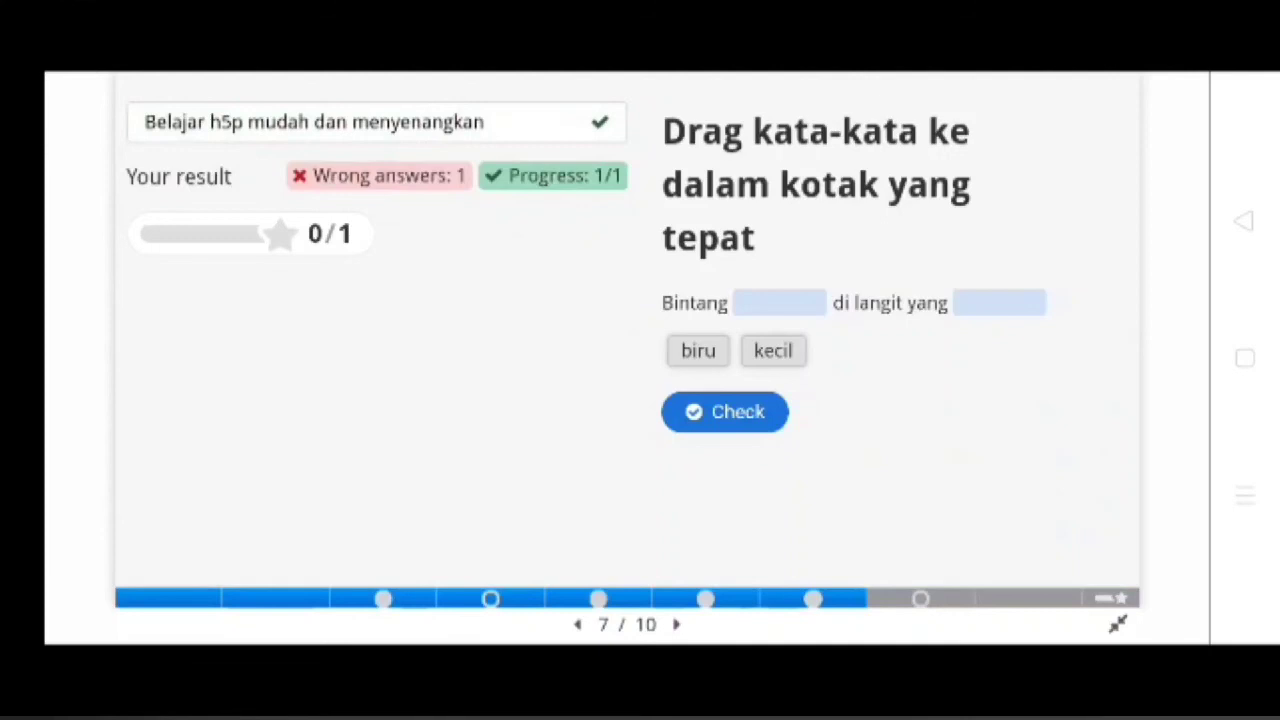
Step: Place "kecil" after "Bintang" and "biru" after "di langit yang", and check the drag-the-words task
drag(773, 350, 780, 302)
drag(698, 350, 999, 302)
click(723, 360)
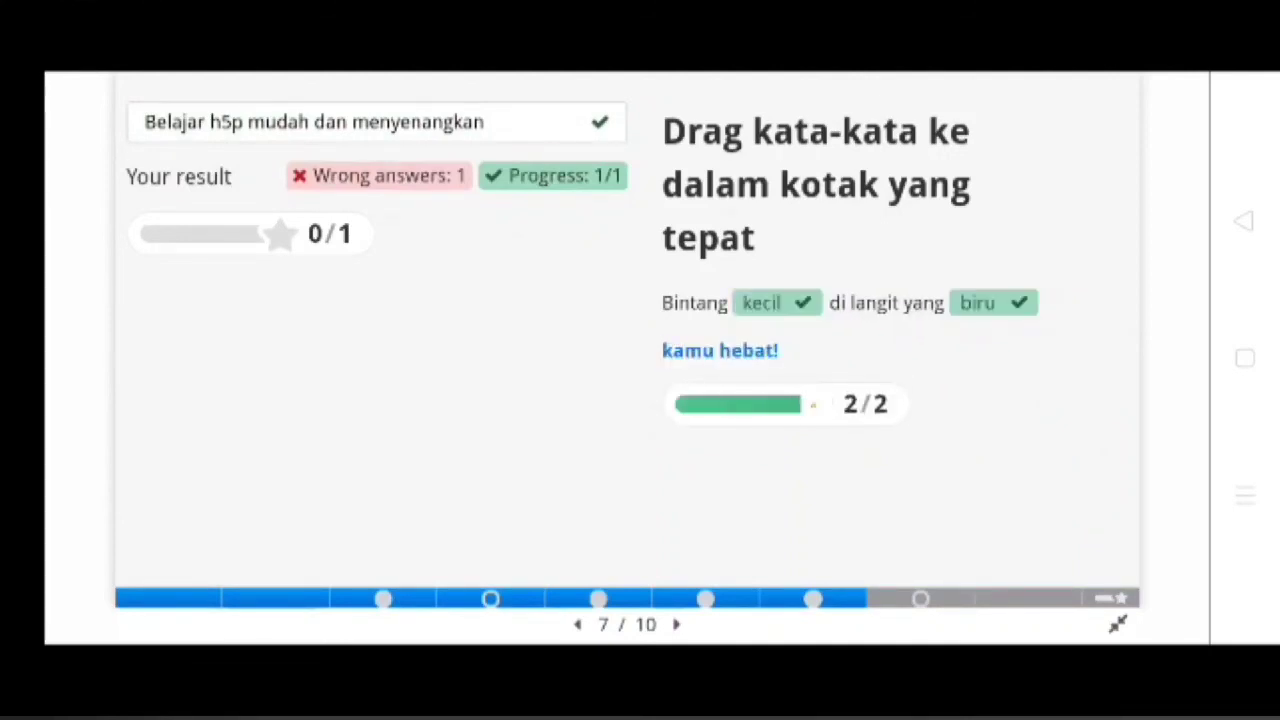
Step: Go to slide 8, play the beginning of its interactive video, and go on to the "Terima kasih" slide 9
click(920, 598)
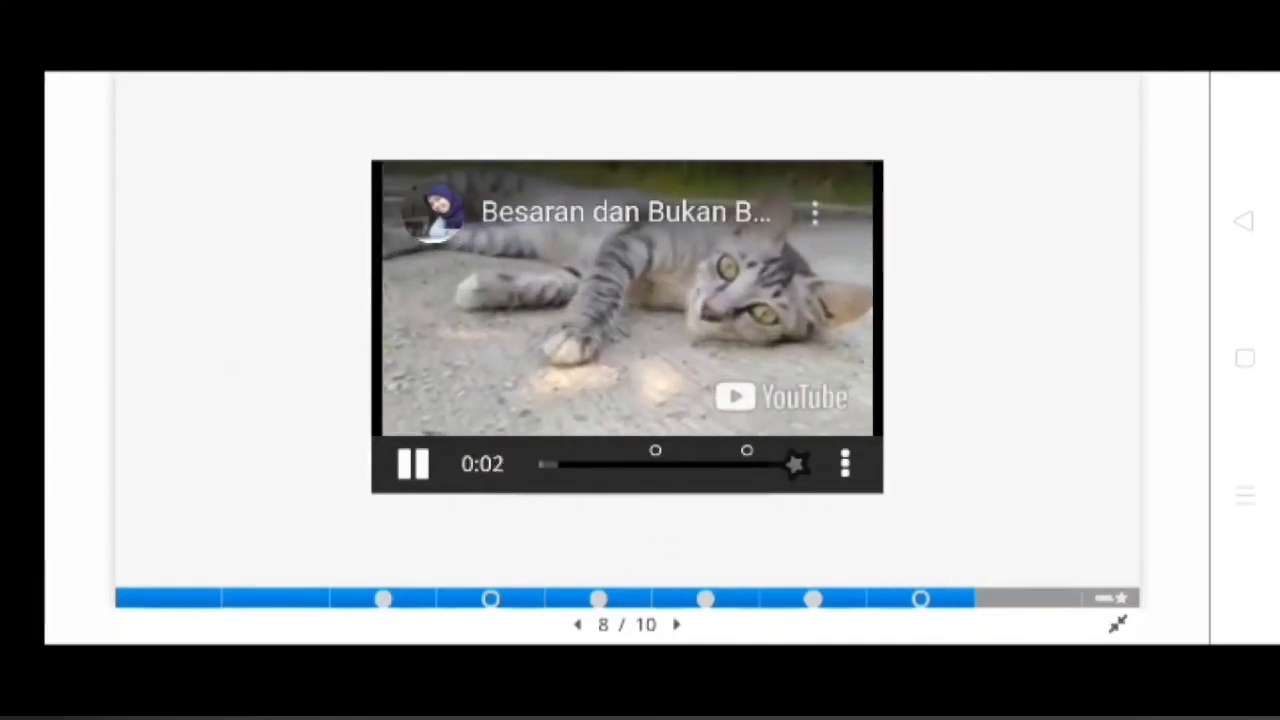
right_click(548, 464)
scroll(604, 434, down, 1)
key(Escape)
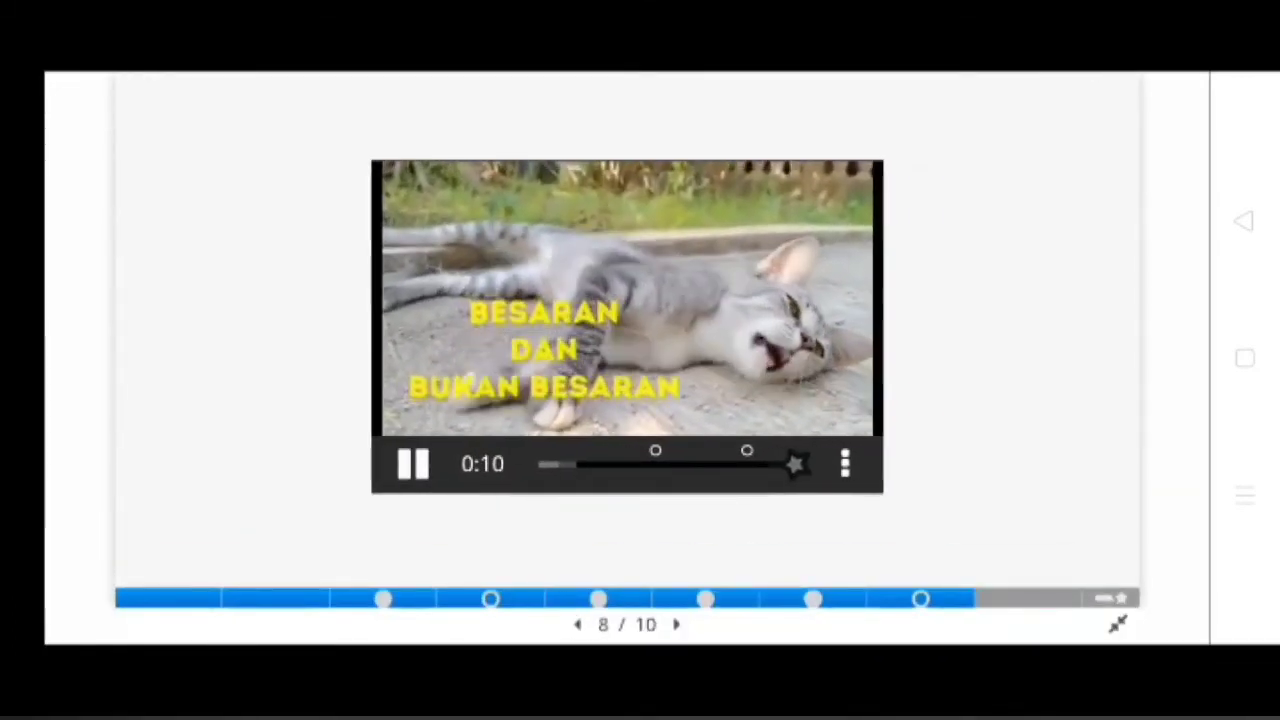
click(640, 464)
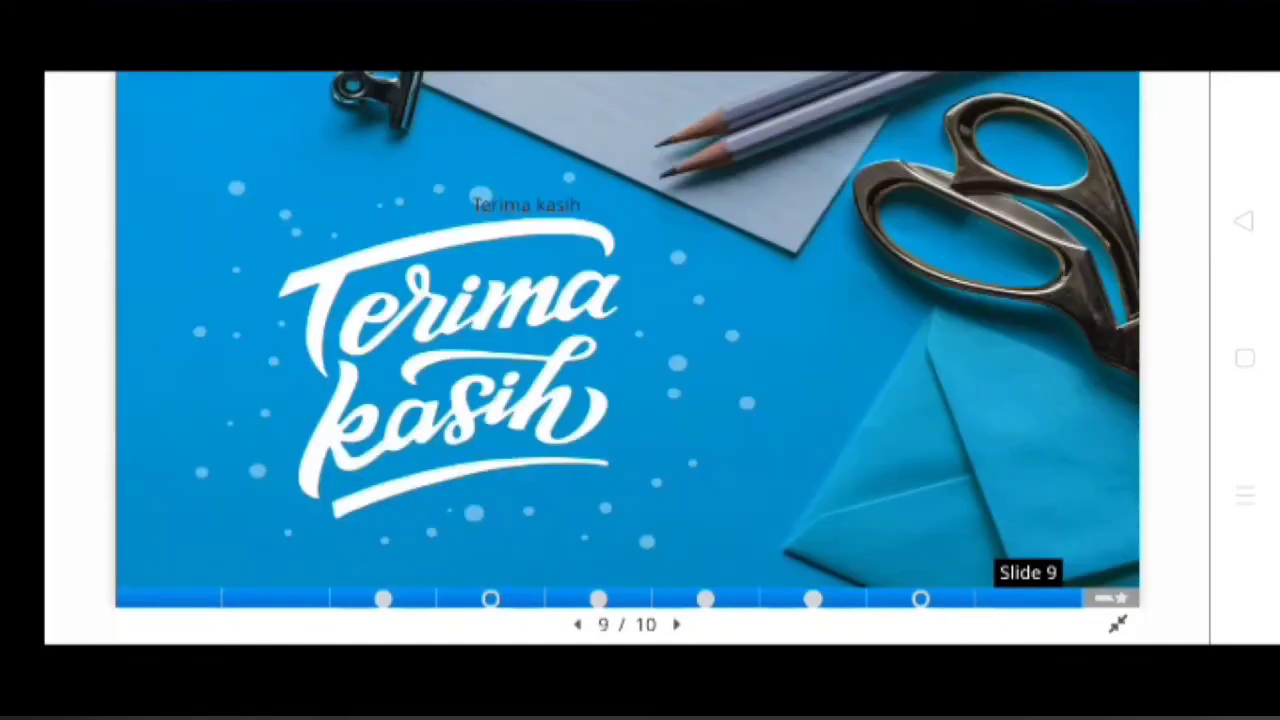
Step: Open the score summary, show the solutions, review slide 7 in solution mode and return to the summary
click(1111, 598)
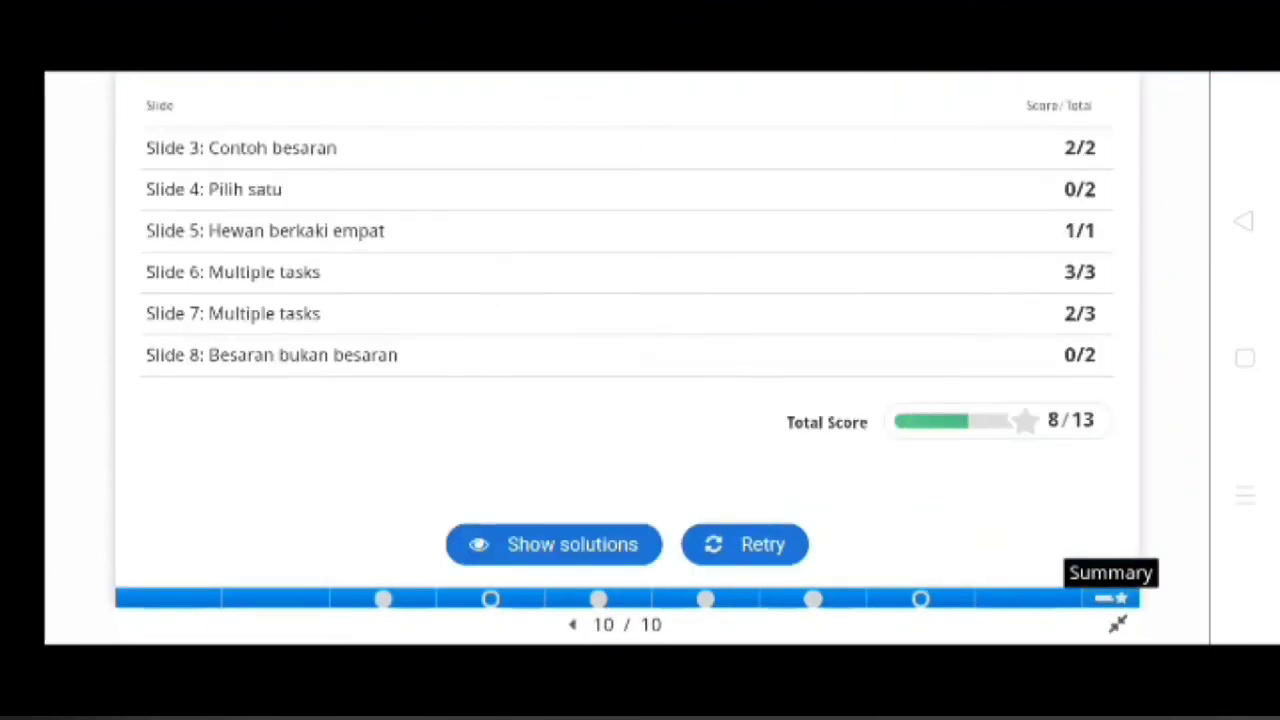
click(553, 544)
click(813, 598)
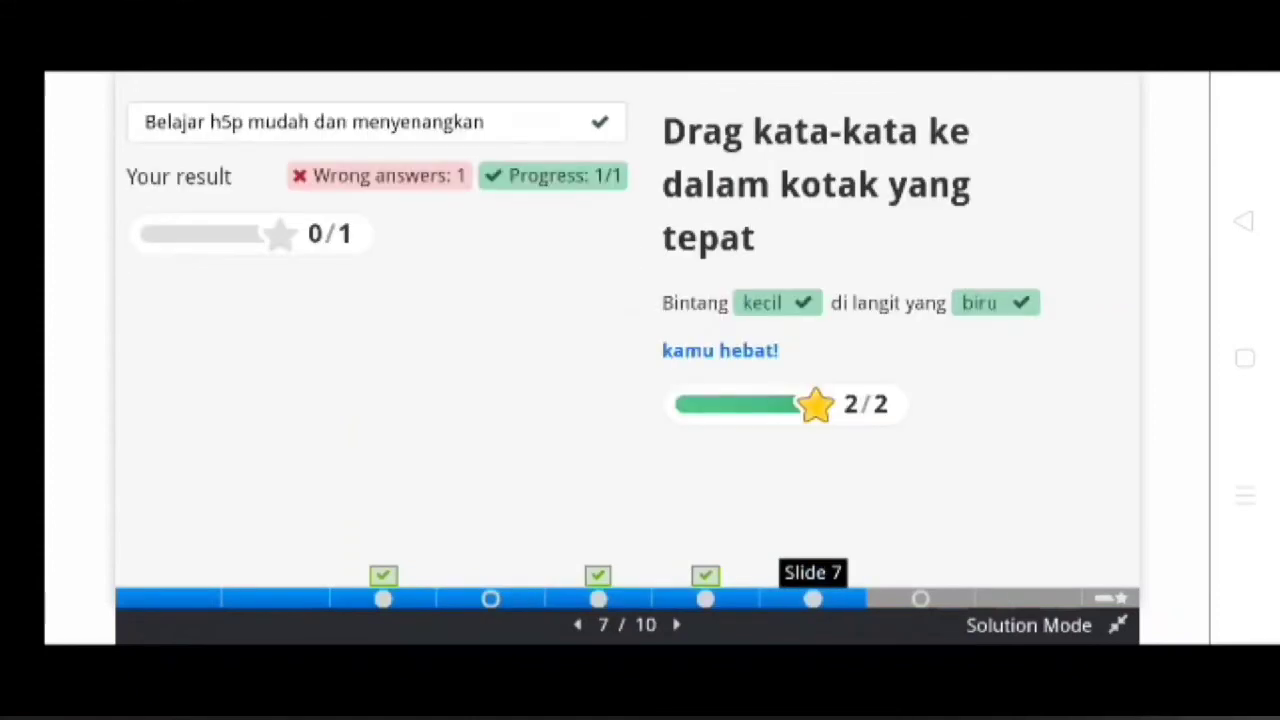
click(1111, 598)
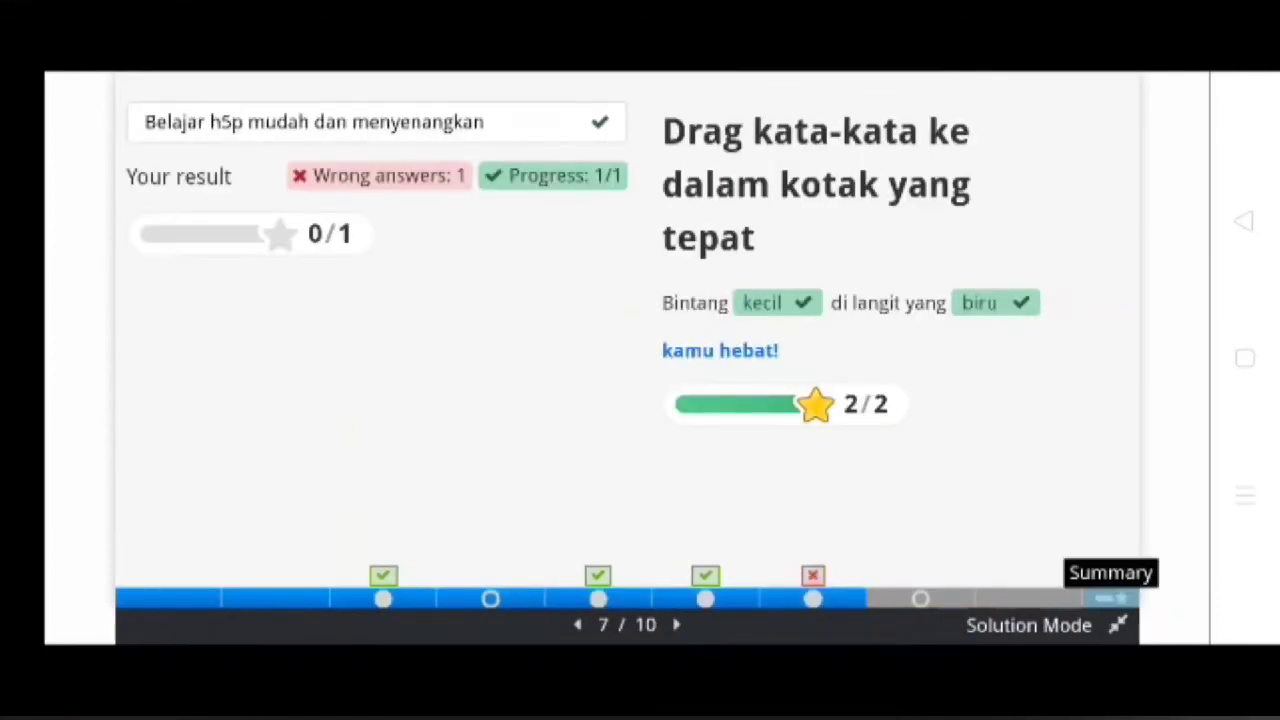